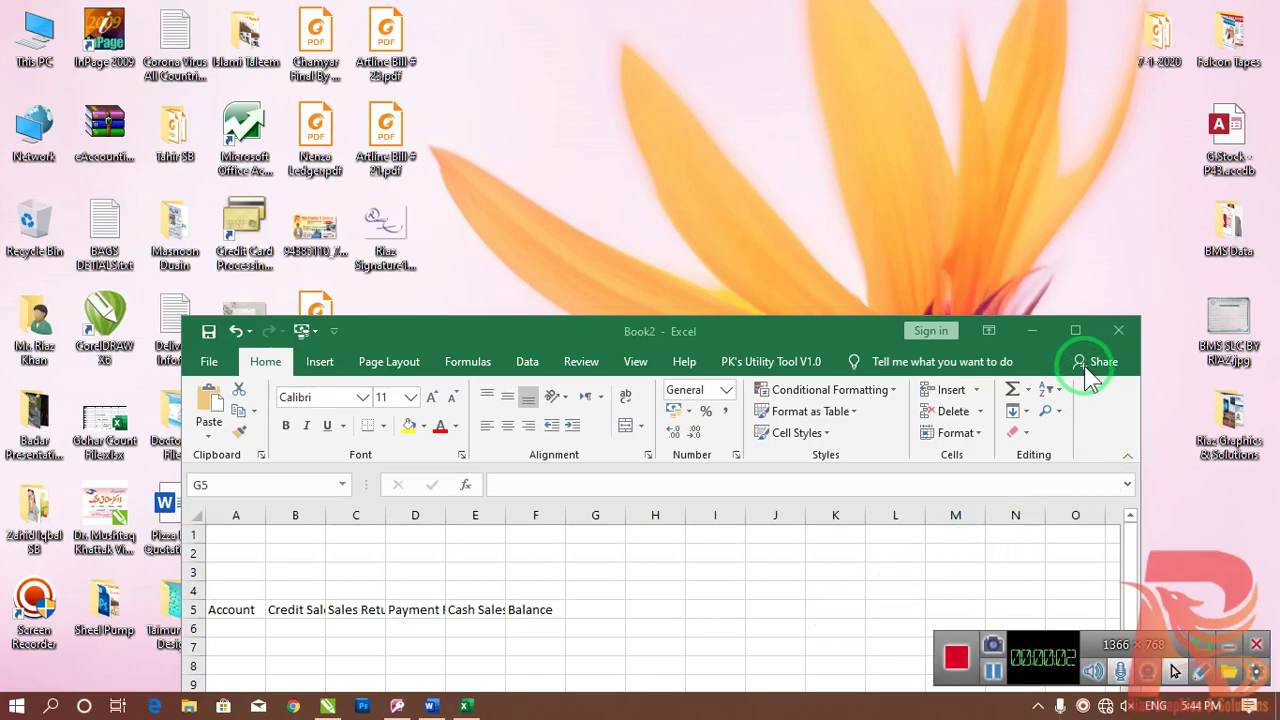
Step: Maximise the Excel window, clear the old headings in A3:L10, and return to cell A5
left_click(1075, 331)
left_click(528, 383)
left_click_drag(700, 388, 12, 250)
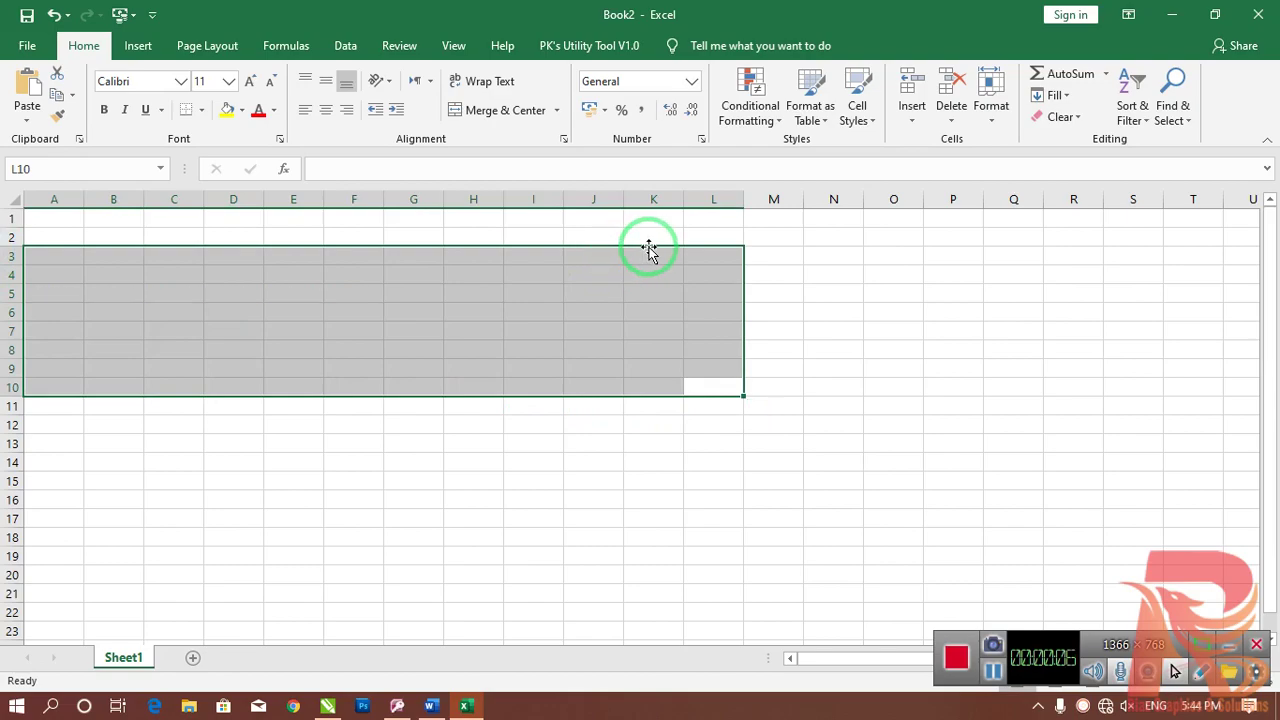
left_click(116, 366)
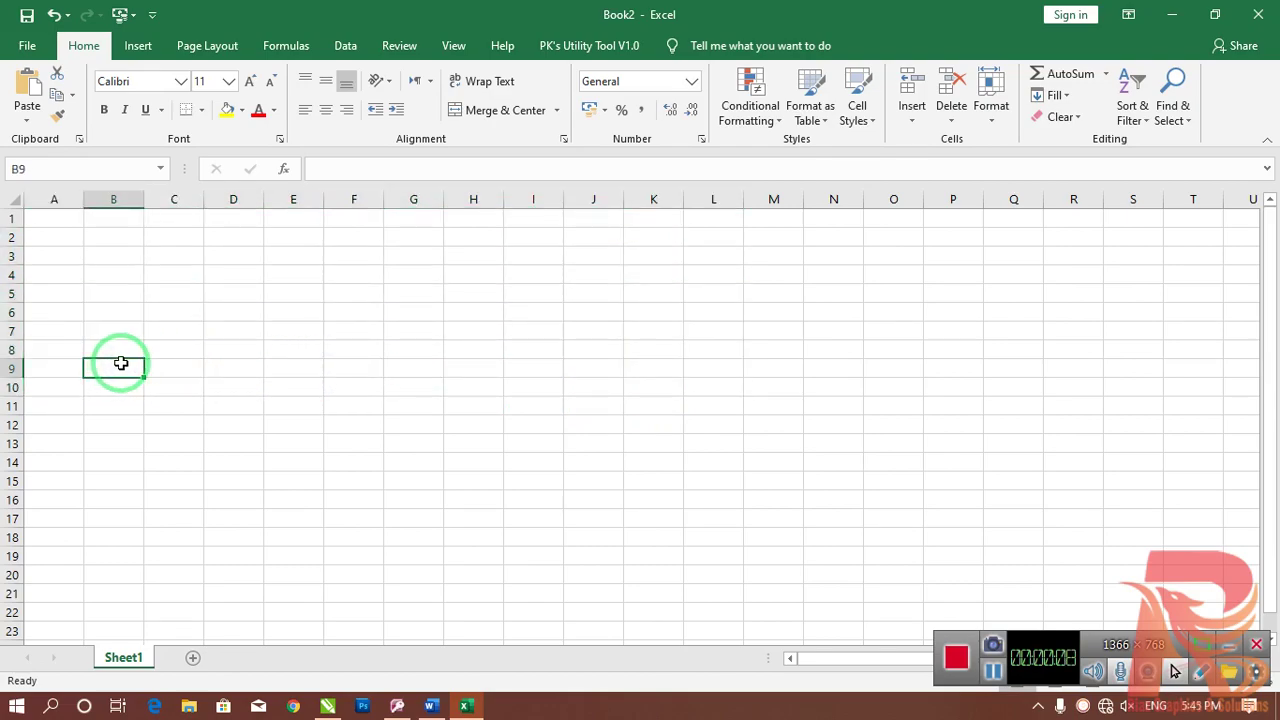
left_click(389, 371)
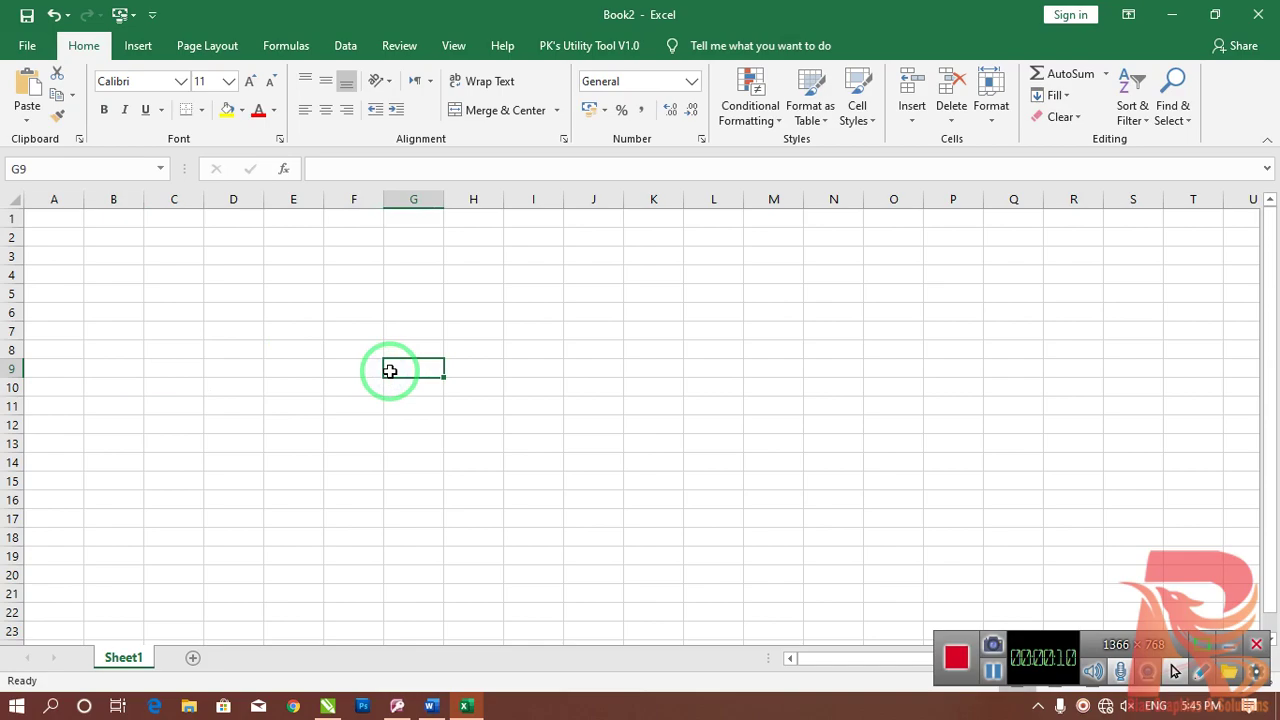
left_click(62, 289)
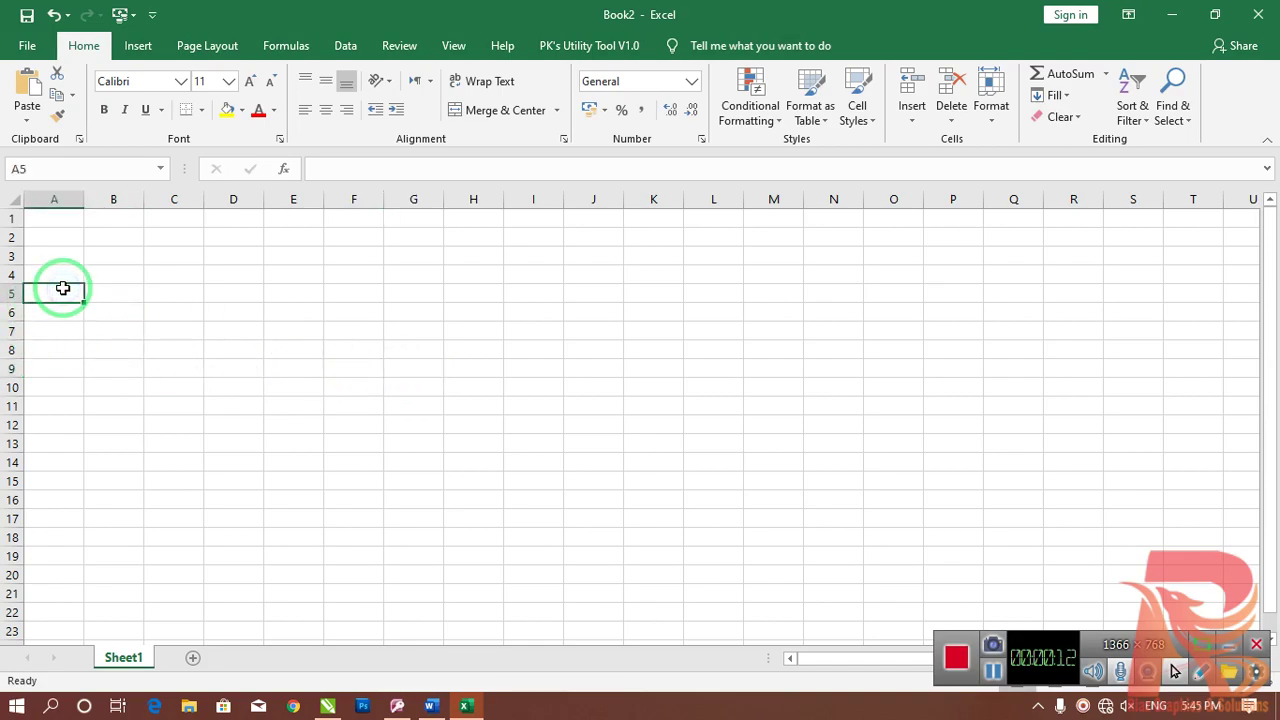
left_click(65, 272)
left_click(53, 293)
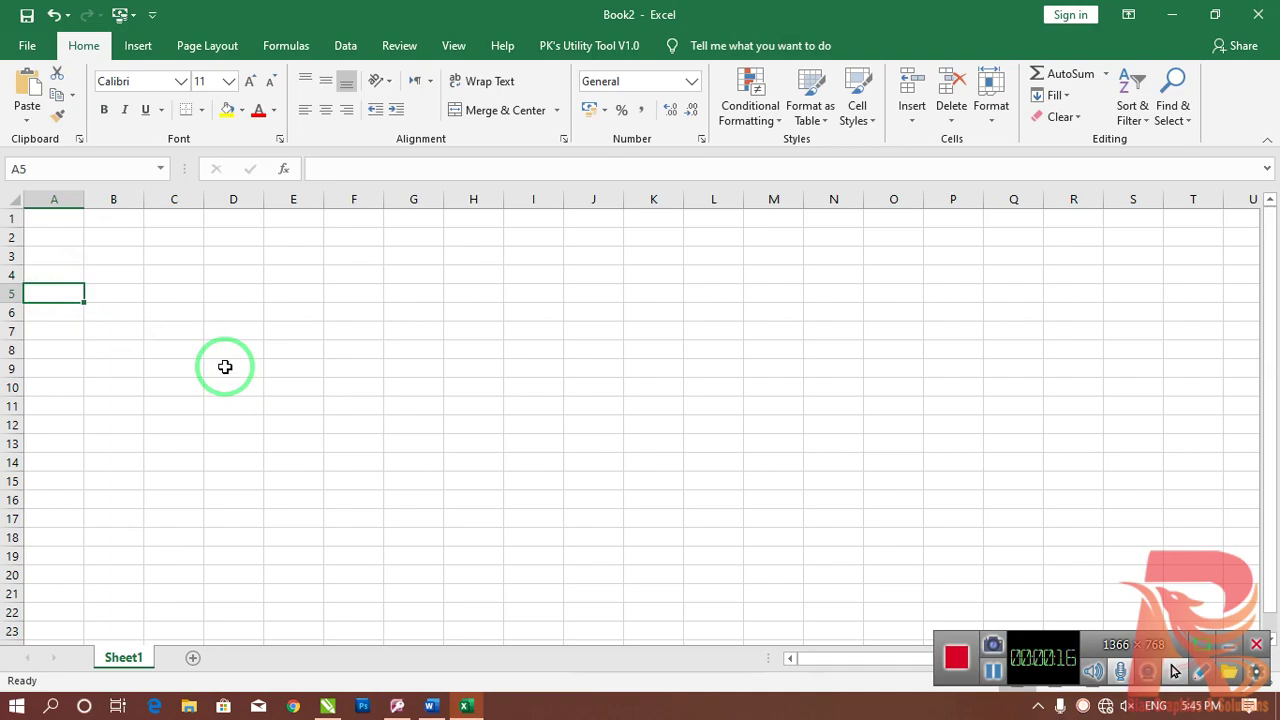
Step: Enter the headings Date, Type, Ref # and Desciption in A5:D5
type("Date")
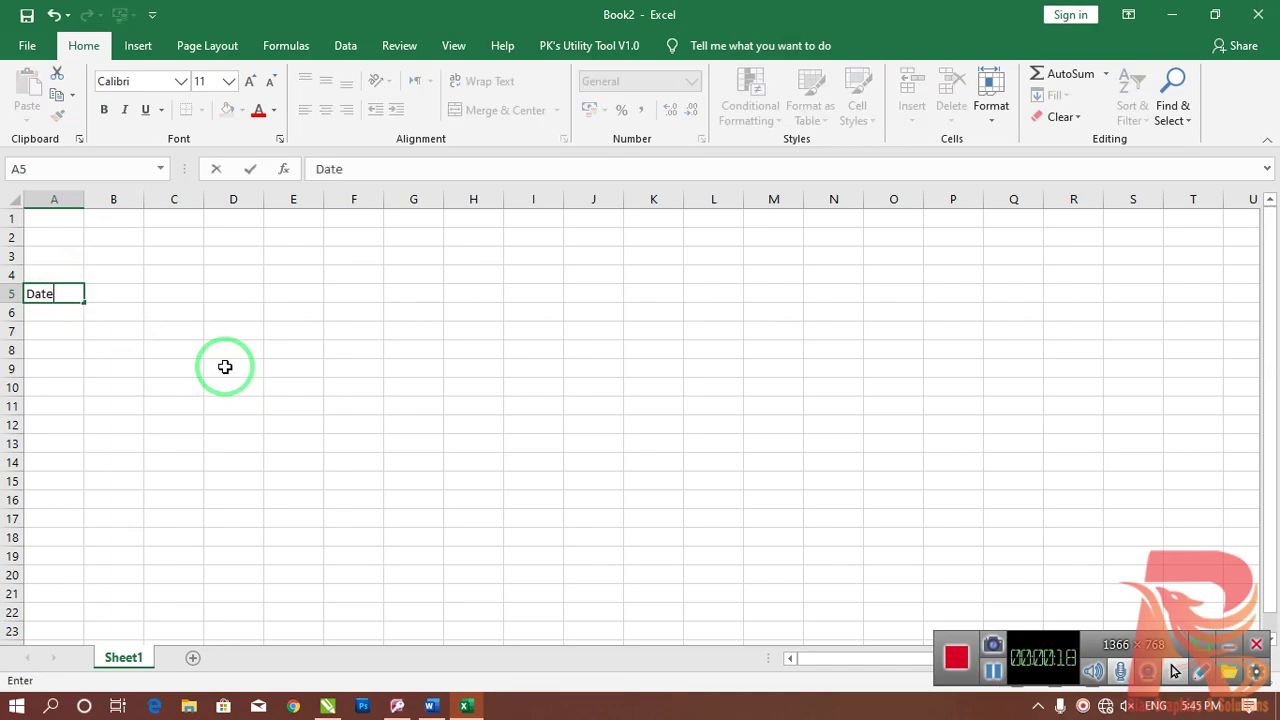
key("Return")
key("Up")
key("Right")
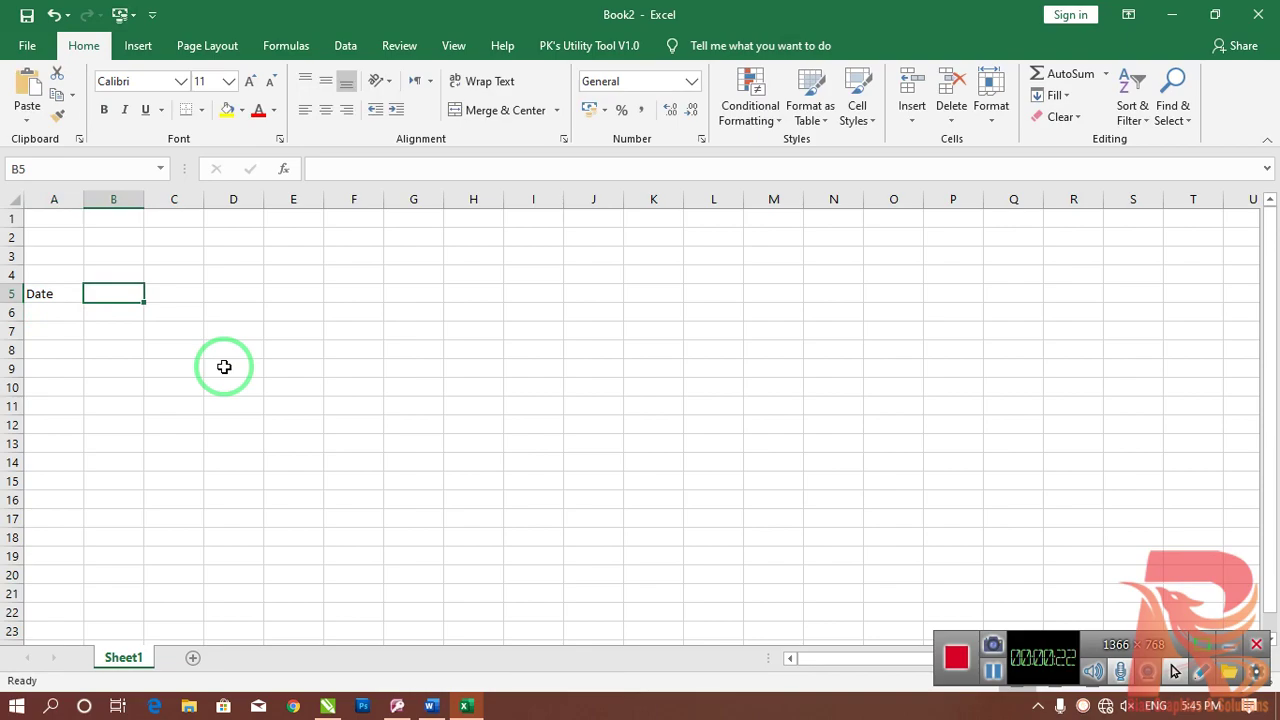
type("Type")
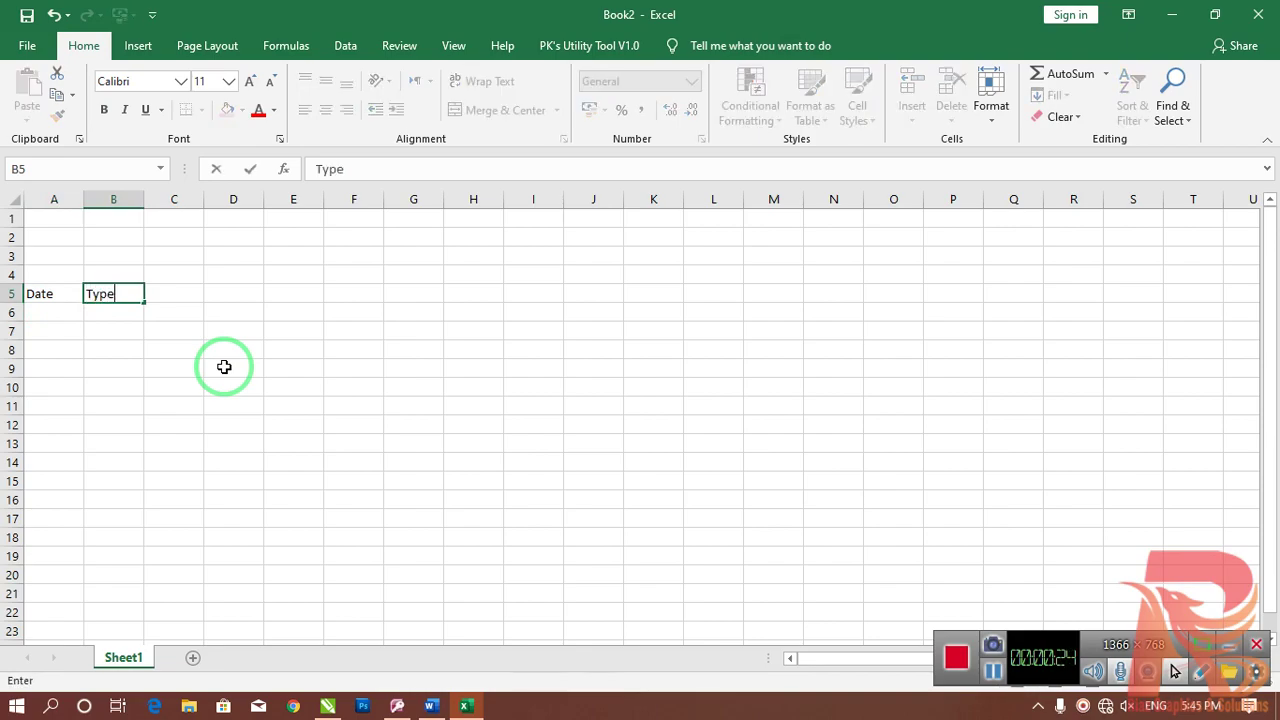
key("Return")
key("Up")
key("Right")
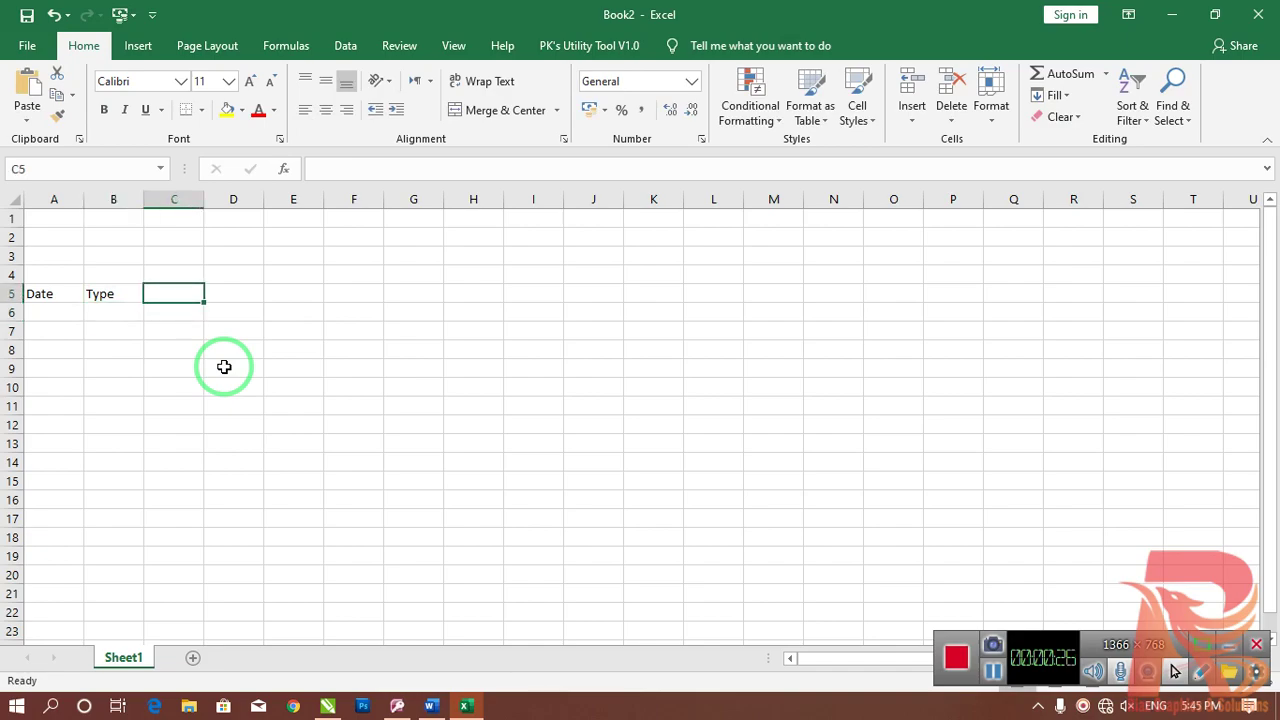
type("Ref #")
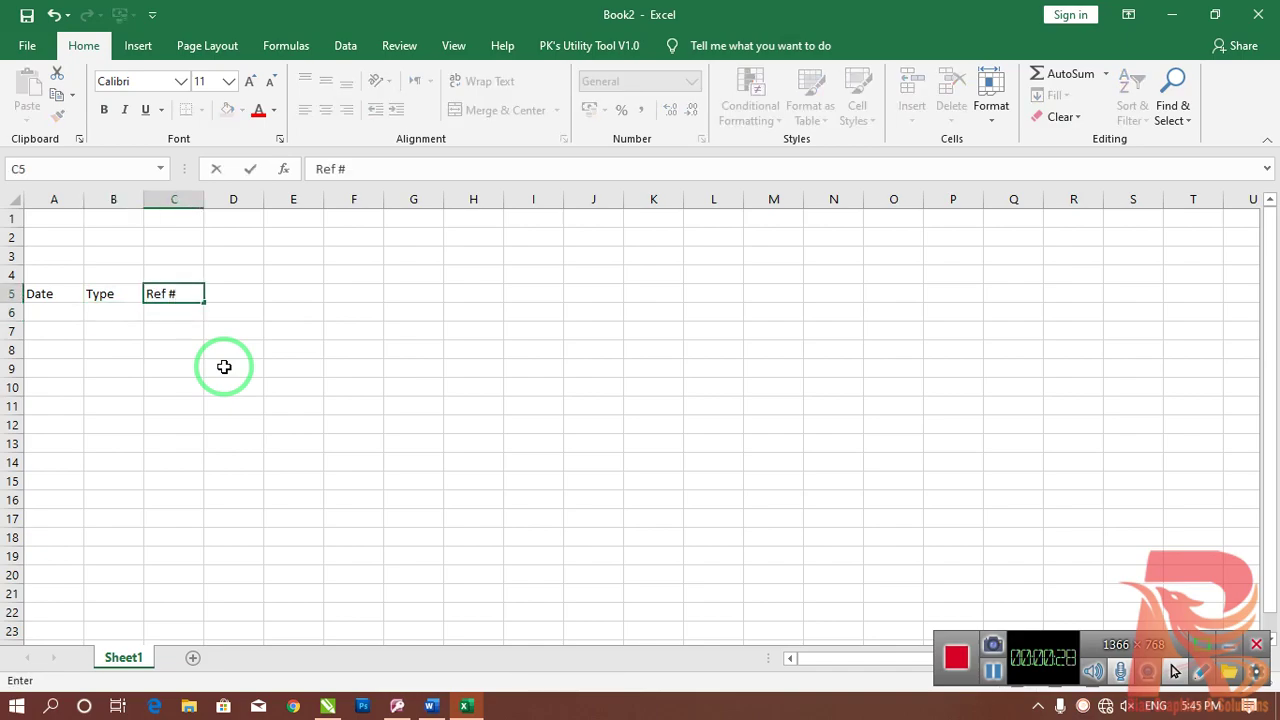
key("Return")
key("Up")
key("Right")
type("Des")
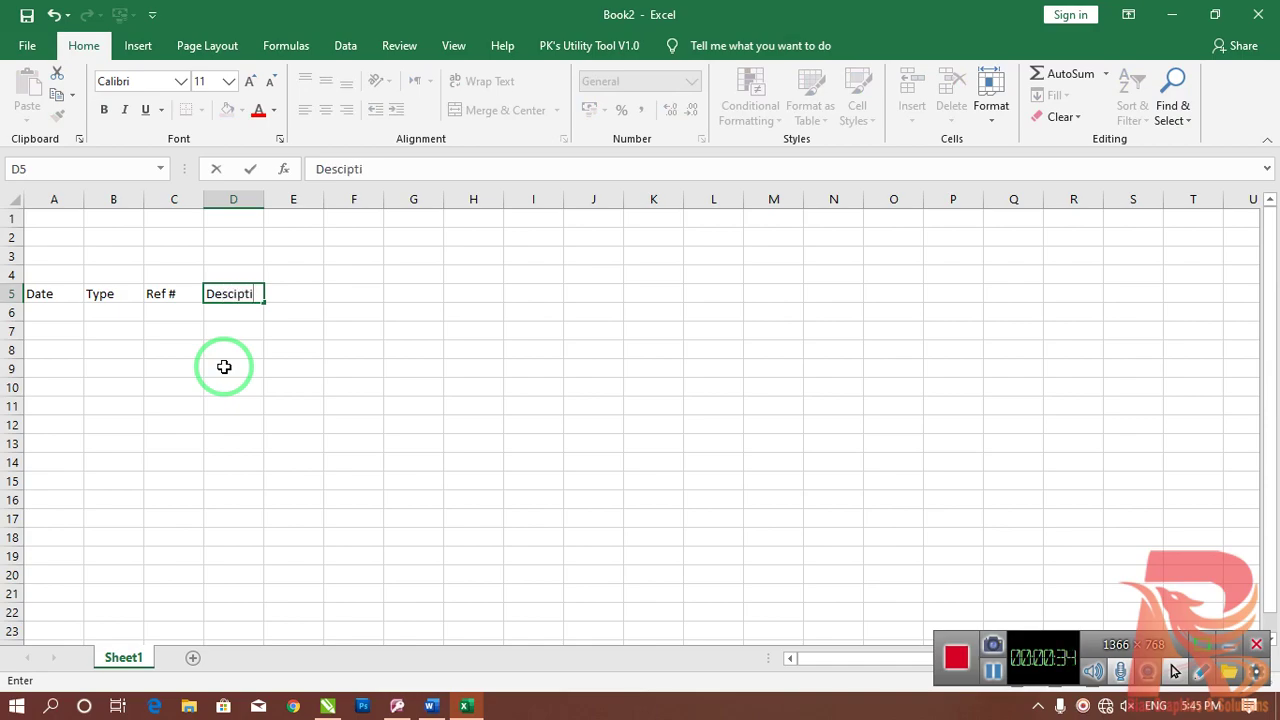
key("Return")
Step: Stack the labels Particular, Remarks and Naration upward in D4:D2, ending at E5
key("Up")
key("Up")
type("P")
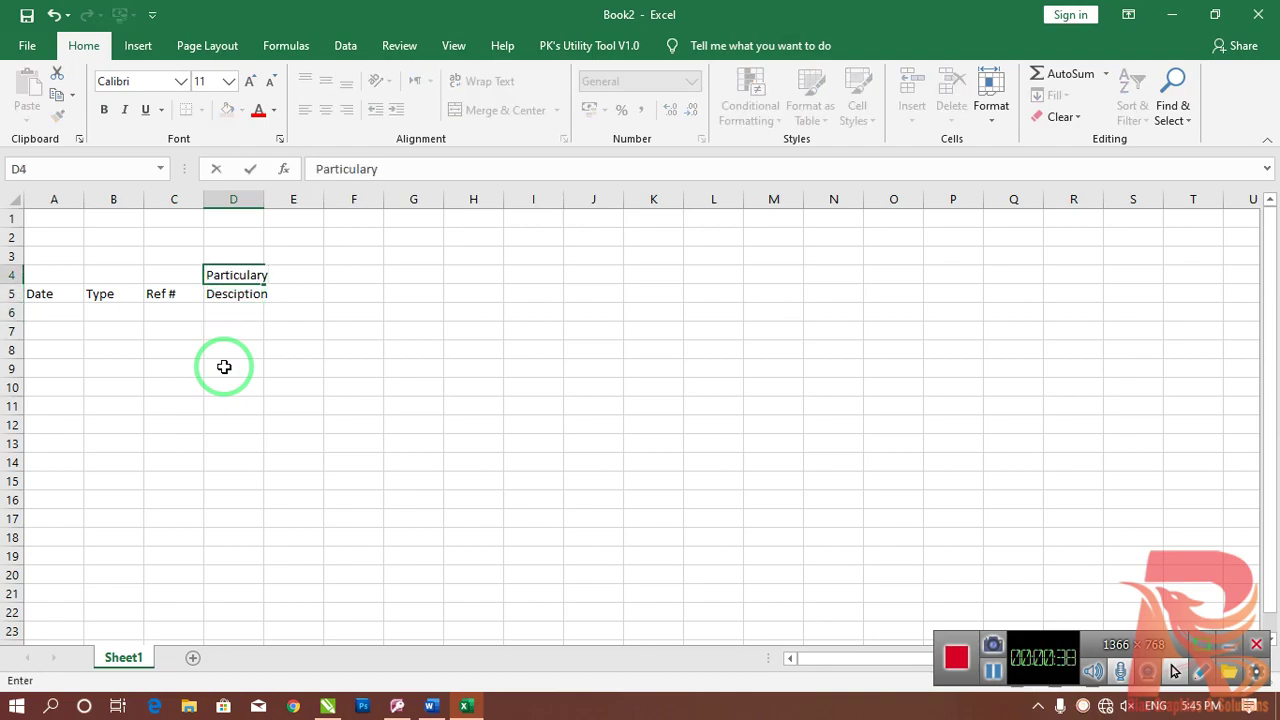
key("Return")
key("Up")
key("Up")
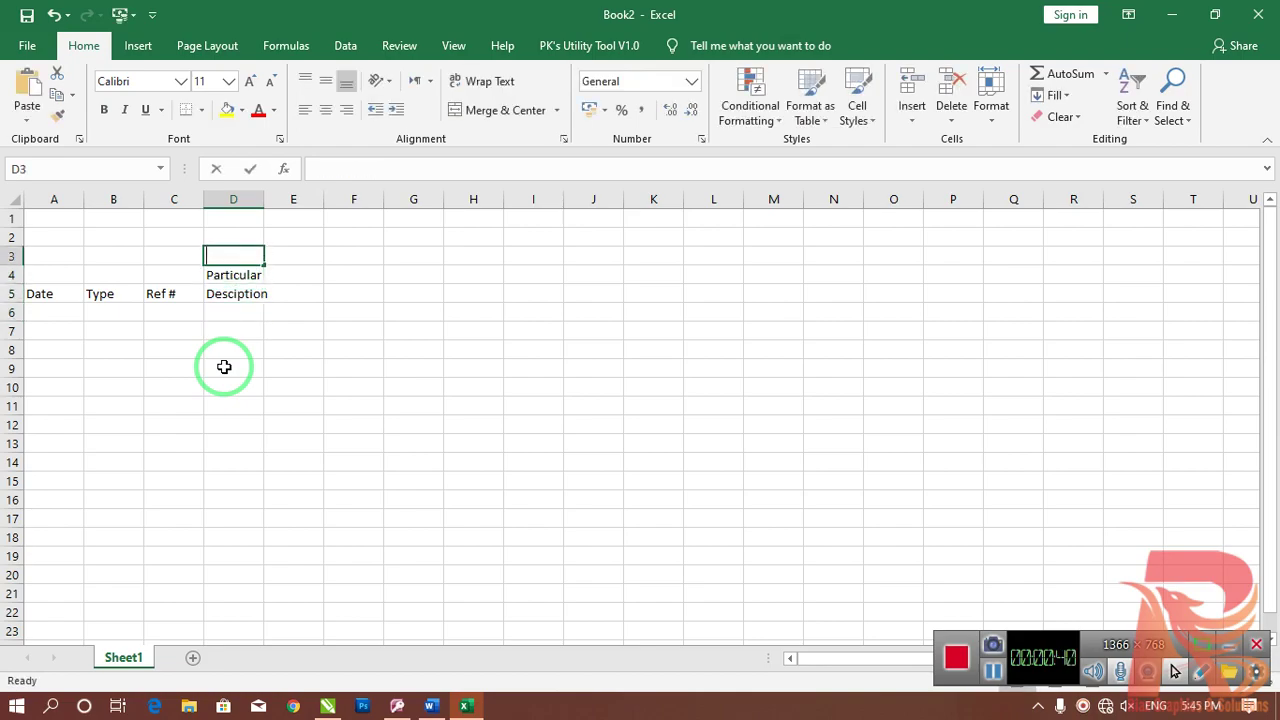
type("Remarks")
key("Return")
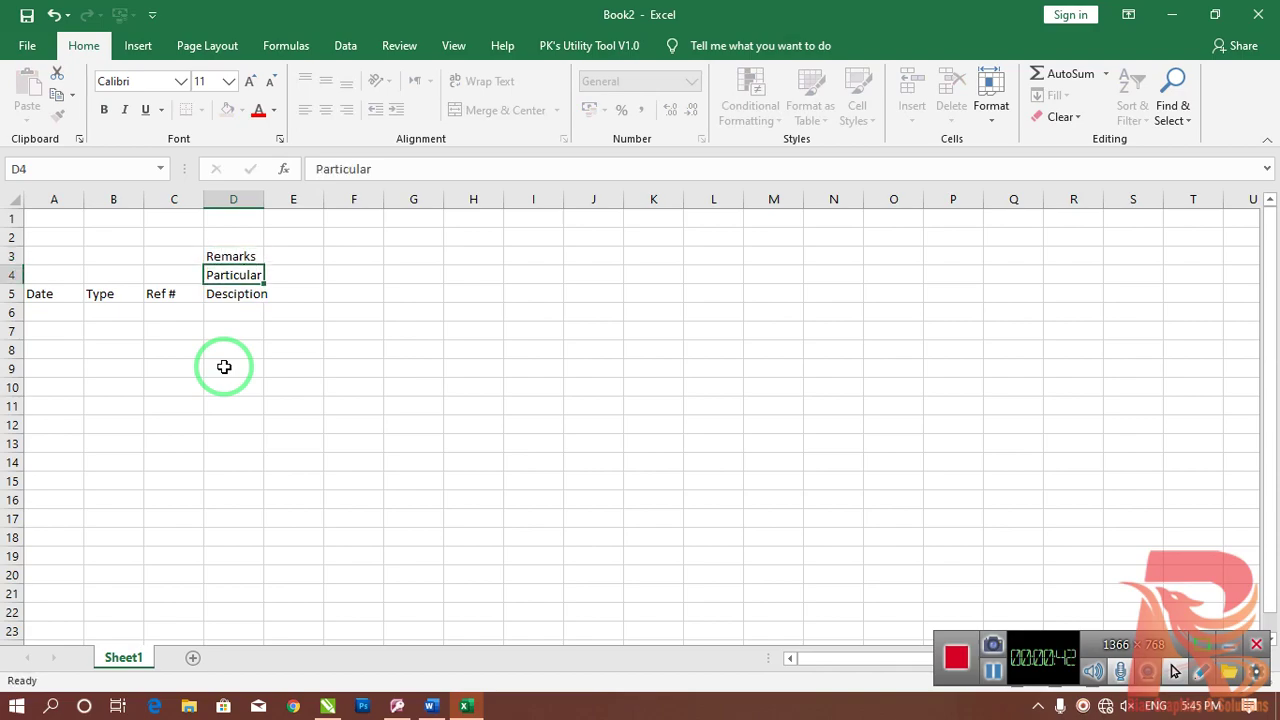
key("Up")
key("Up")
type("Nar")
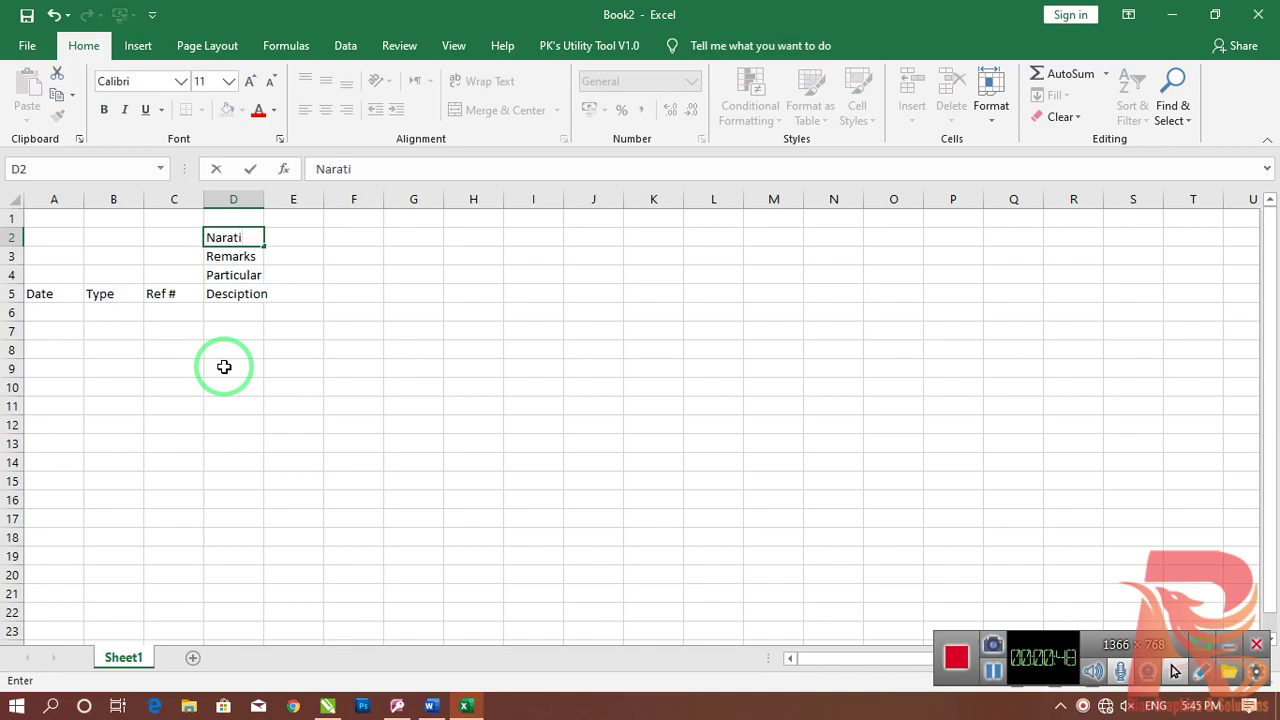
key("Return")
key("Up")
key("Right")
key("Right")
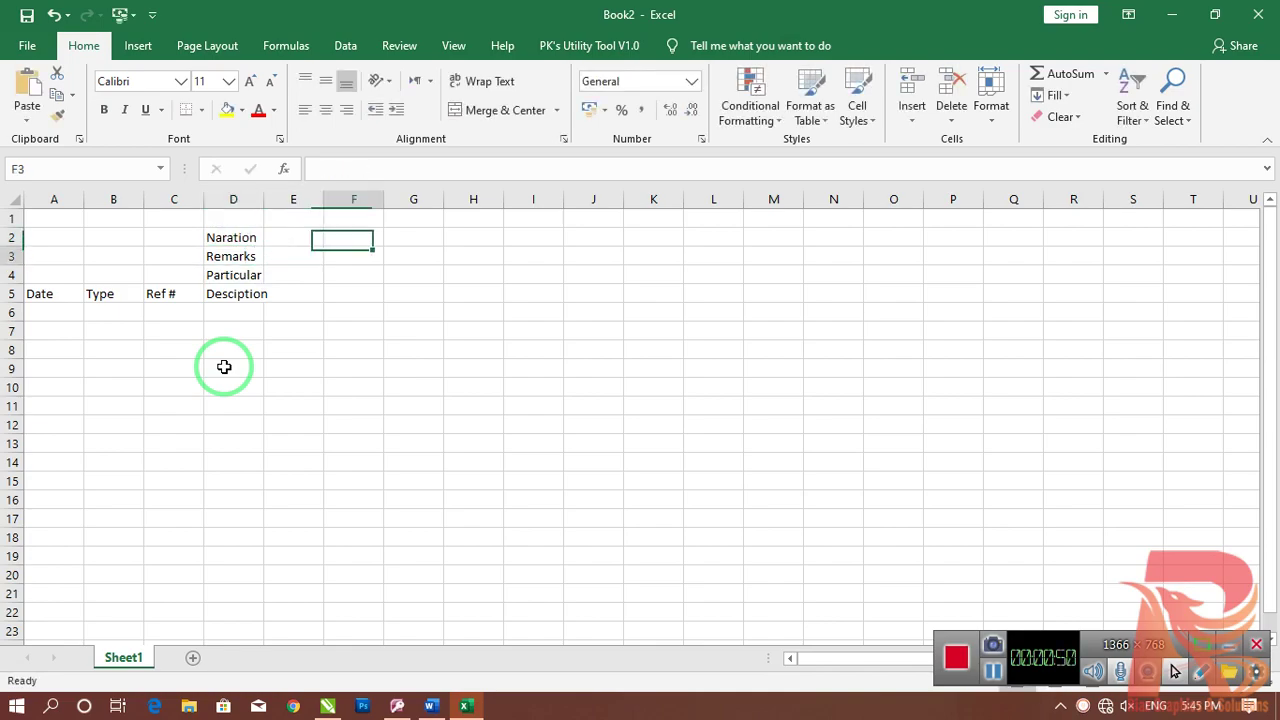
key("Down")
key("Down")
key("Down")
key("Left")
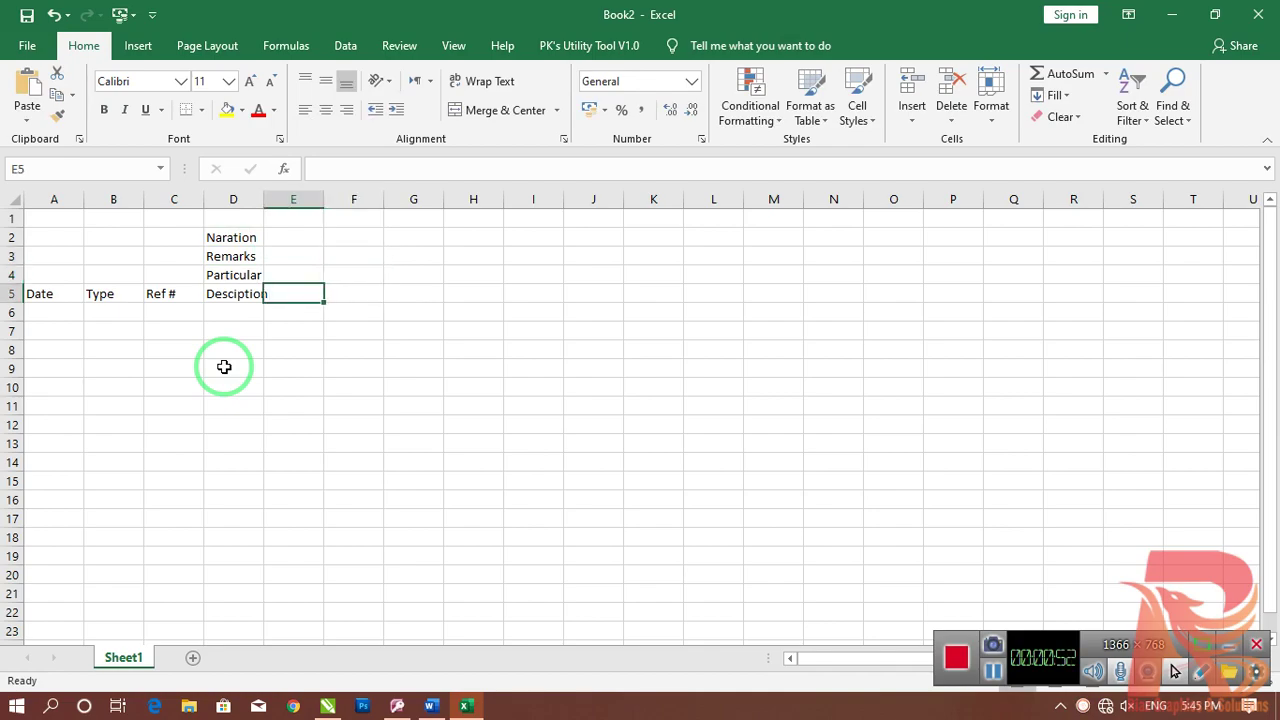
Step: Widen column D and enter an Urdu label in D1
mouse_move(263, 199)
left_mouse_down()
mouse_move(512, 229)
mouse_move(381, 260)
left_mouse_up()
left_click(660, 441)
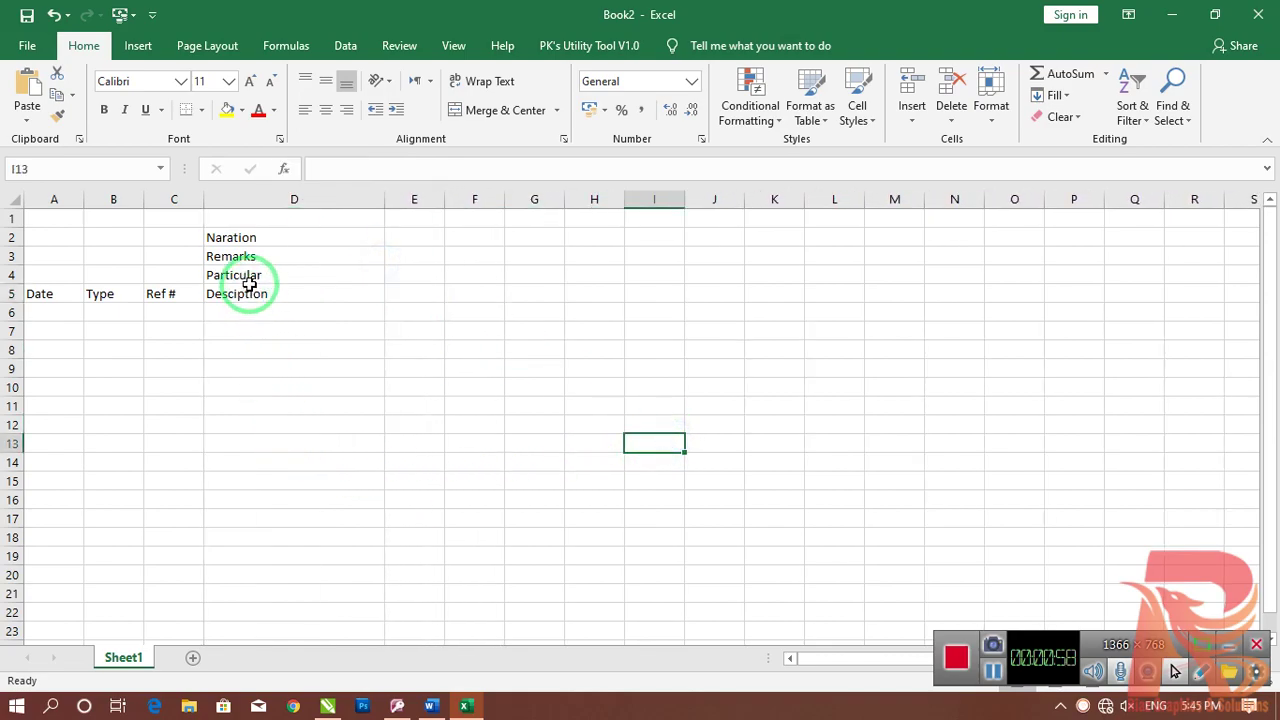
left_click_drag(263, 237, 266, 294)
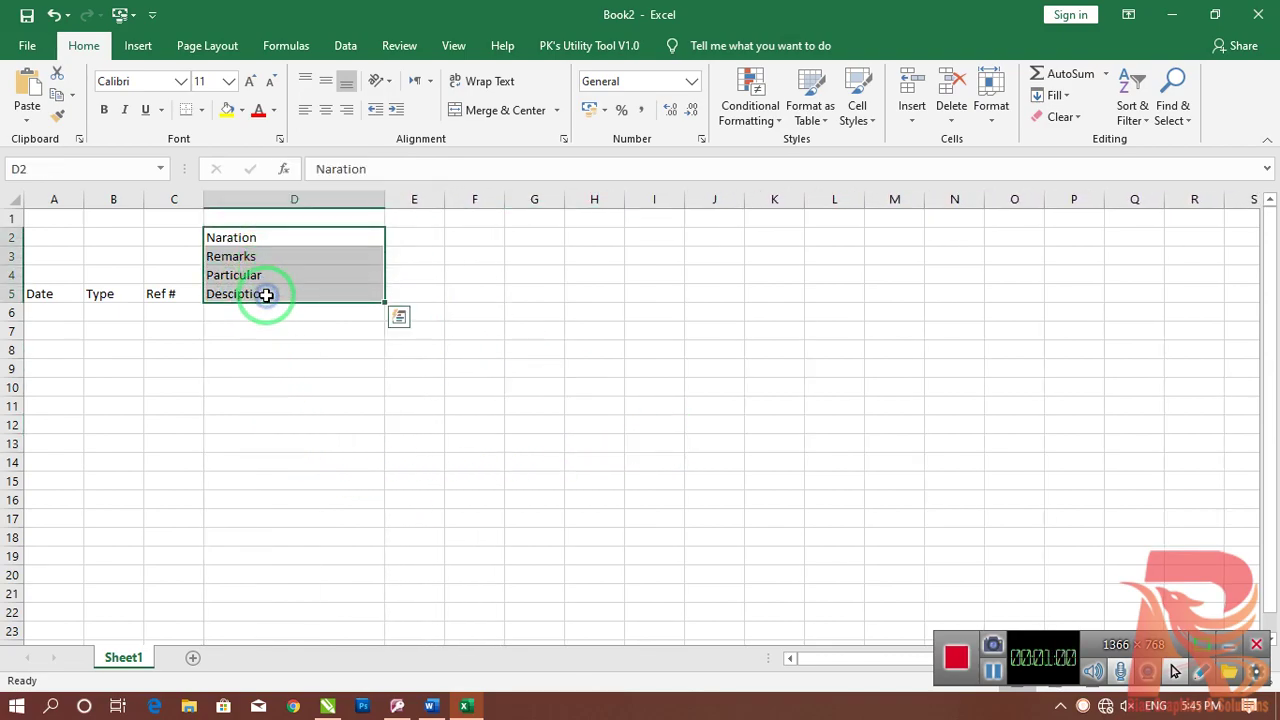
left_click(303, 220)
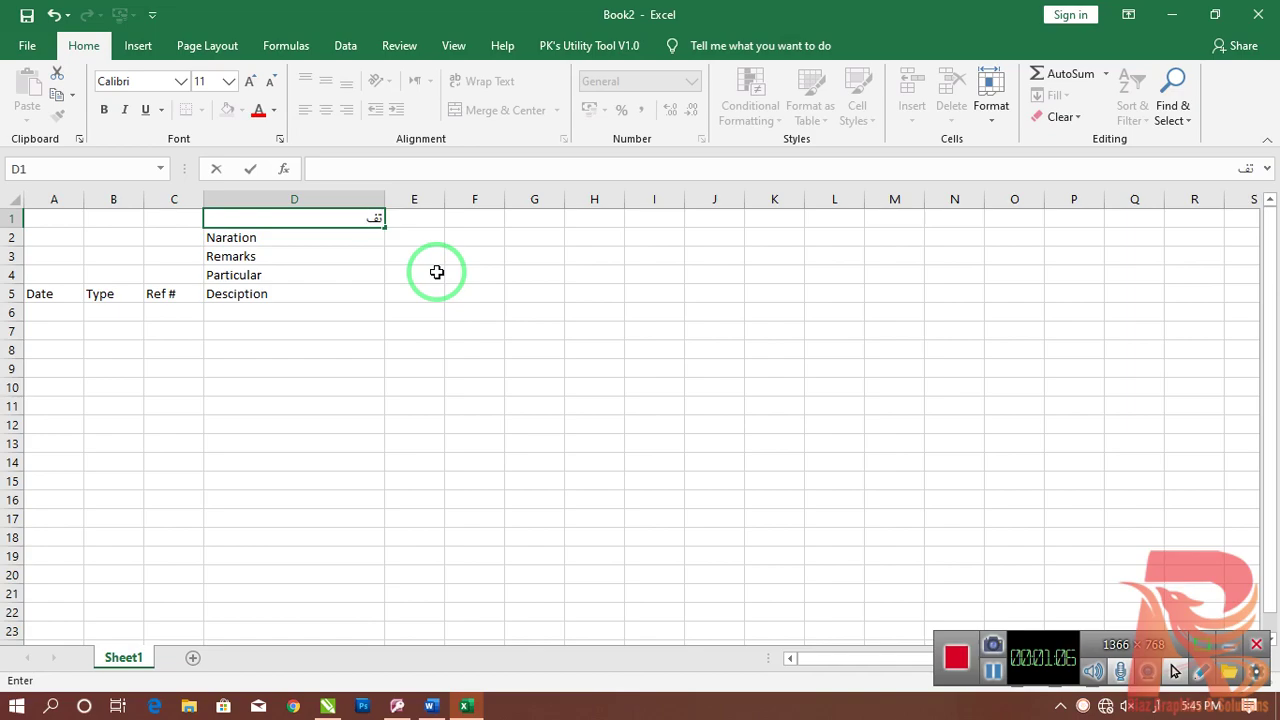
key("Return")
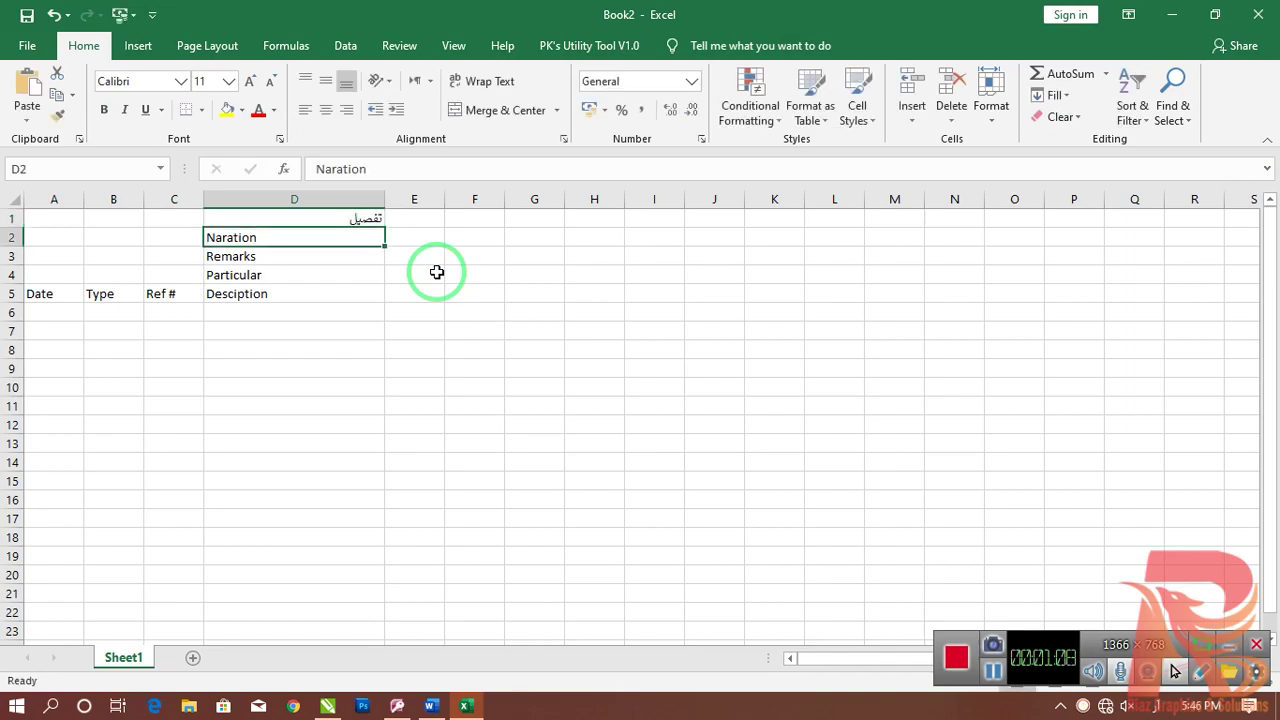
Step: Delete the extra labels stacked above Desciption in column D, then move to E5
key("Up")
key("Down")
key("Up")
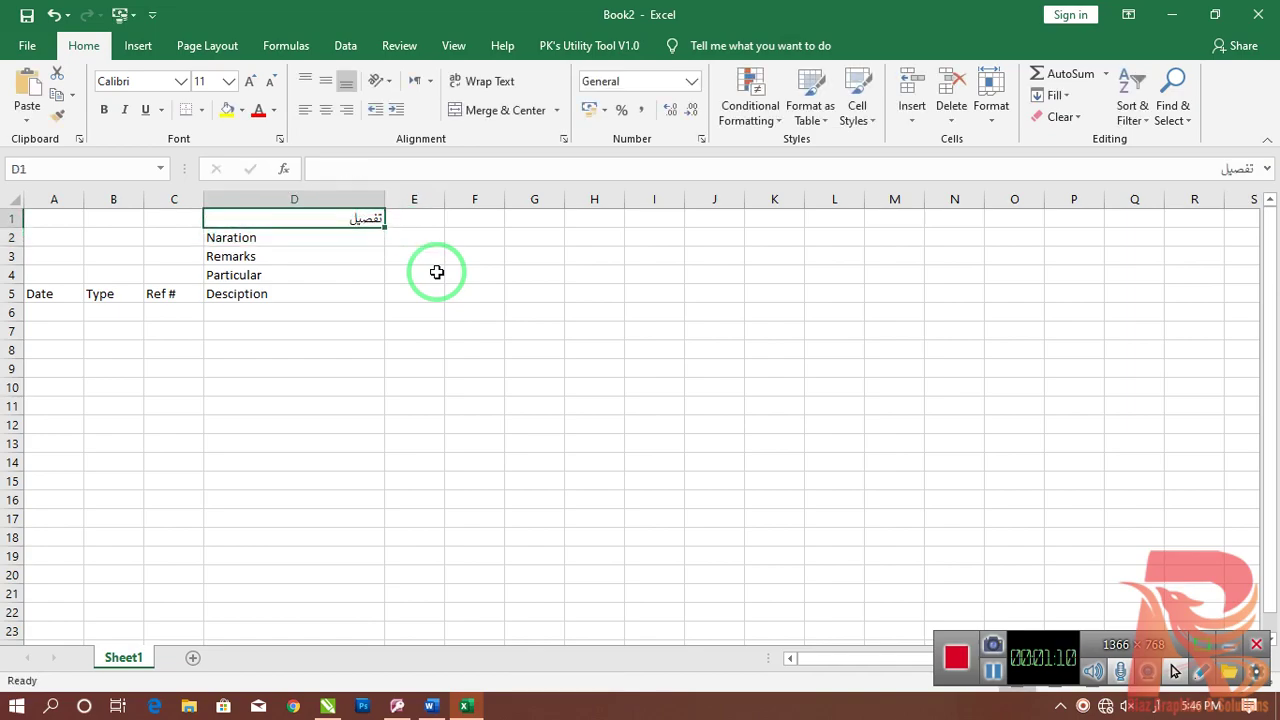
key("Down")
key("Down")
key("Up")
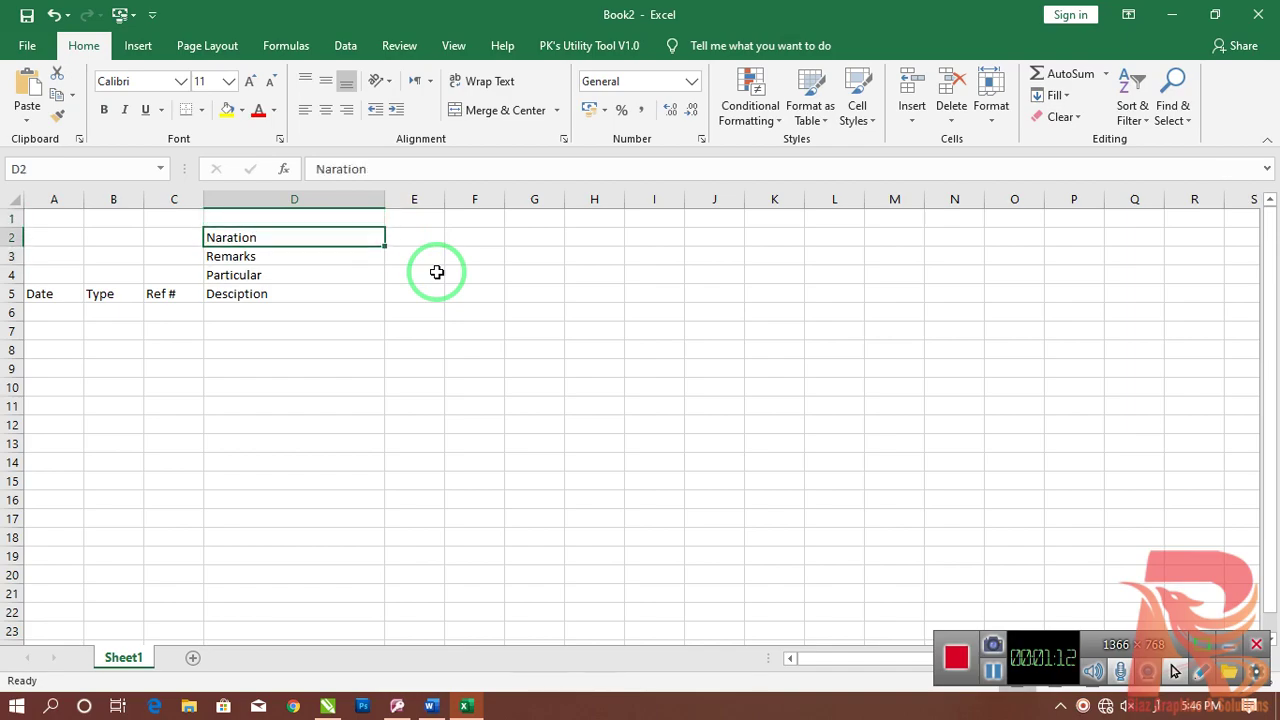
key("shift+Down")
key("shift+Down")
key("shift+Down")
key("Up")
key("Down")
key("shift+Down")
key("shift+Down")
key("Delete")
key("Right")
key("Down")
key("Down")
key("Down")
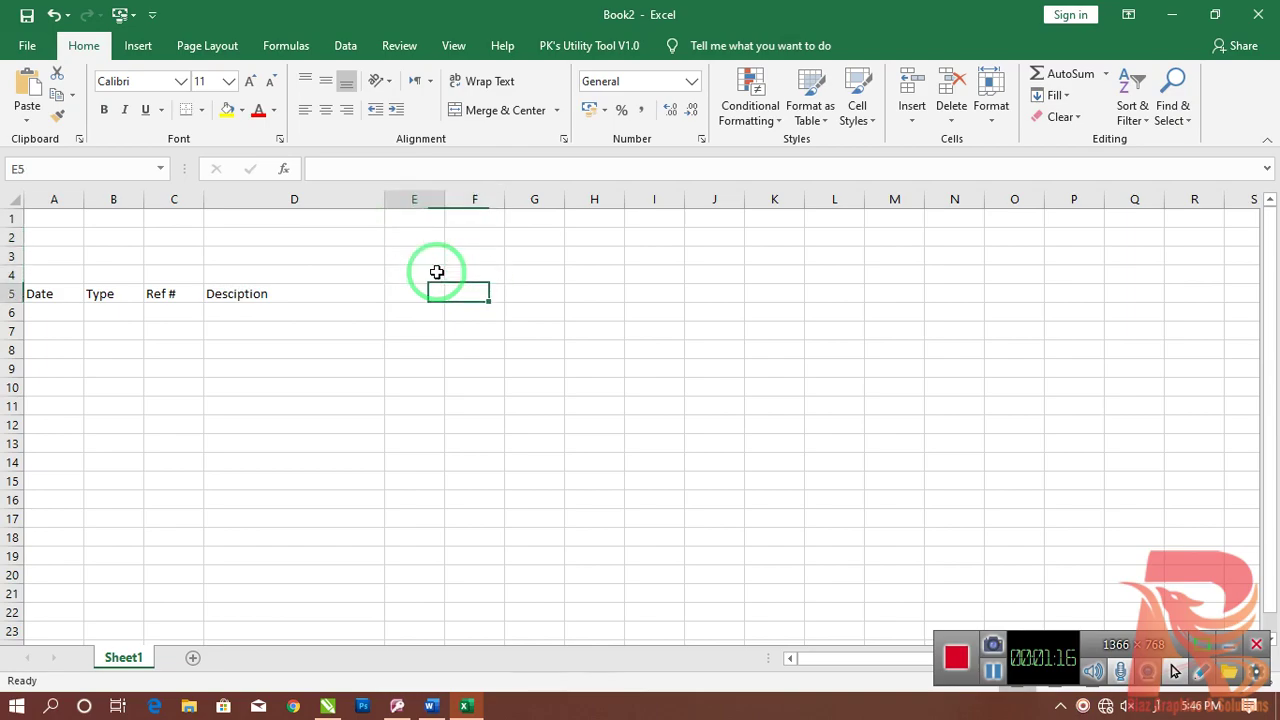
key("Left")
key("Left")
key("Left")
key("Left")
key("Right")
key("Right")
key("Right")
key("Right")
Step: Add the headings Debit, Credit, Balance and R/P in E5:H5
type("Debit")
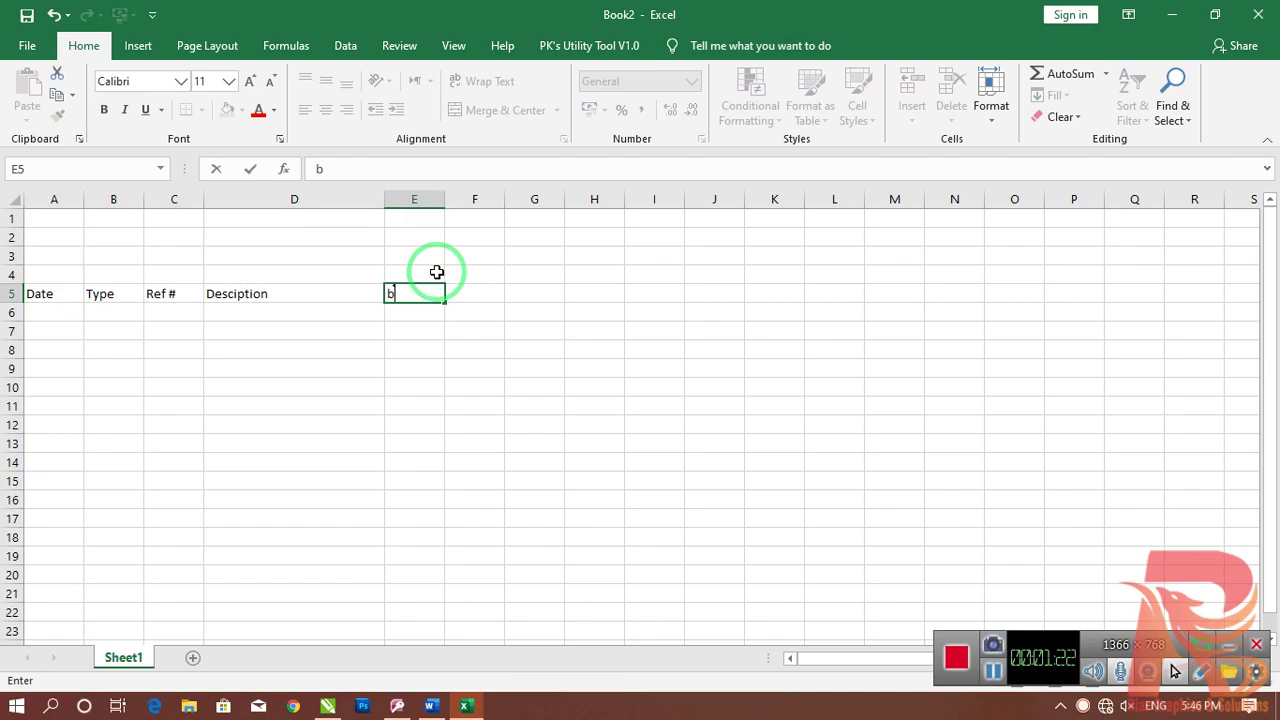
key("Right")
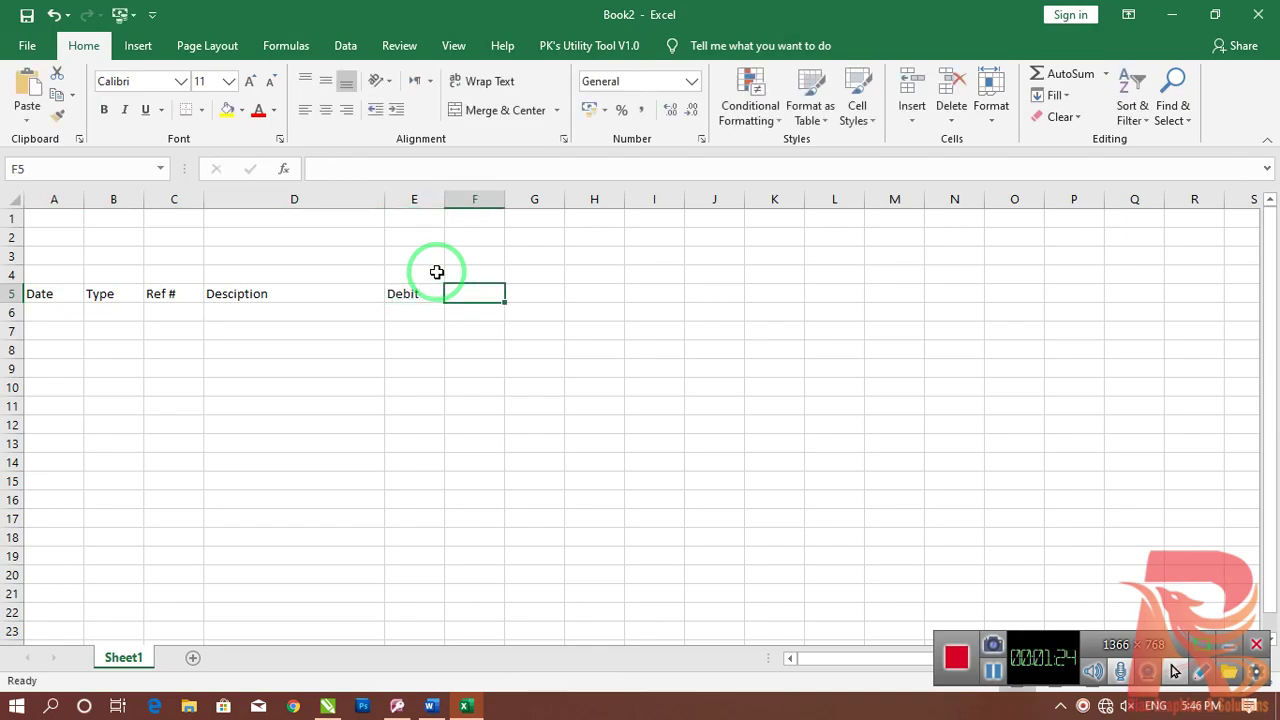
key("Right")
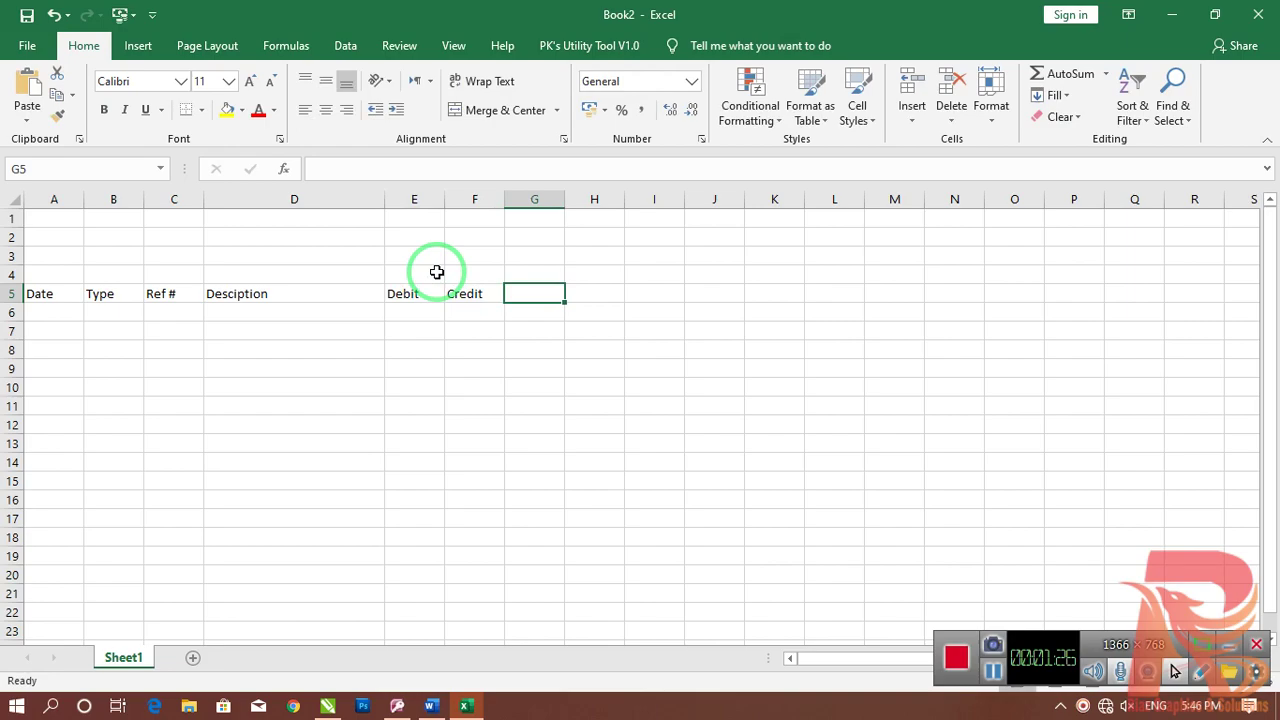
type("Balance")
key("Right")
type("R")
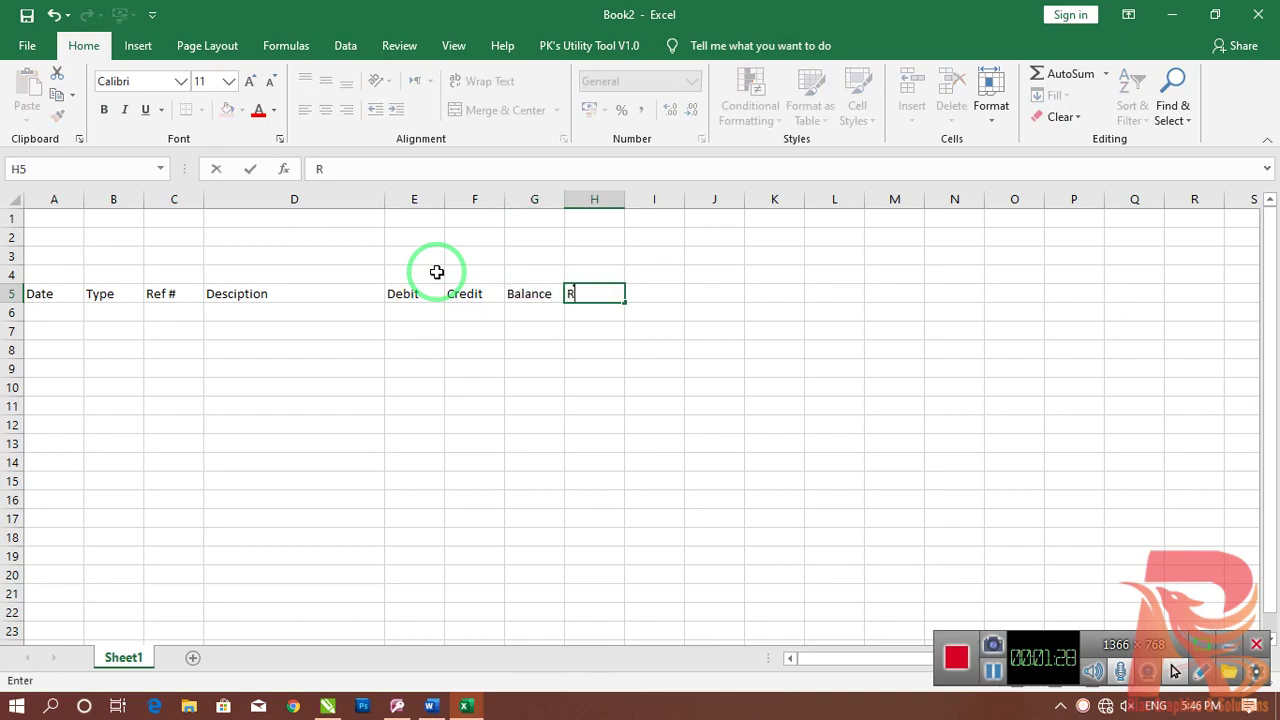
key("Return")
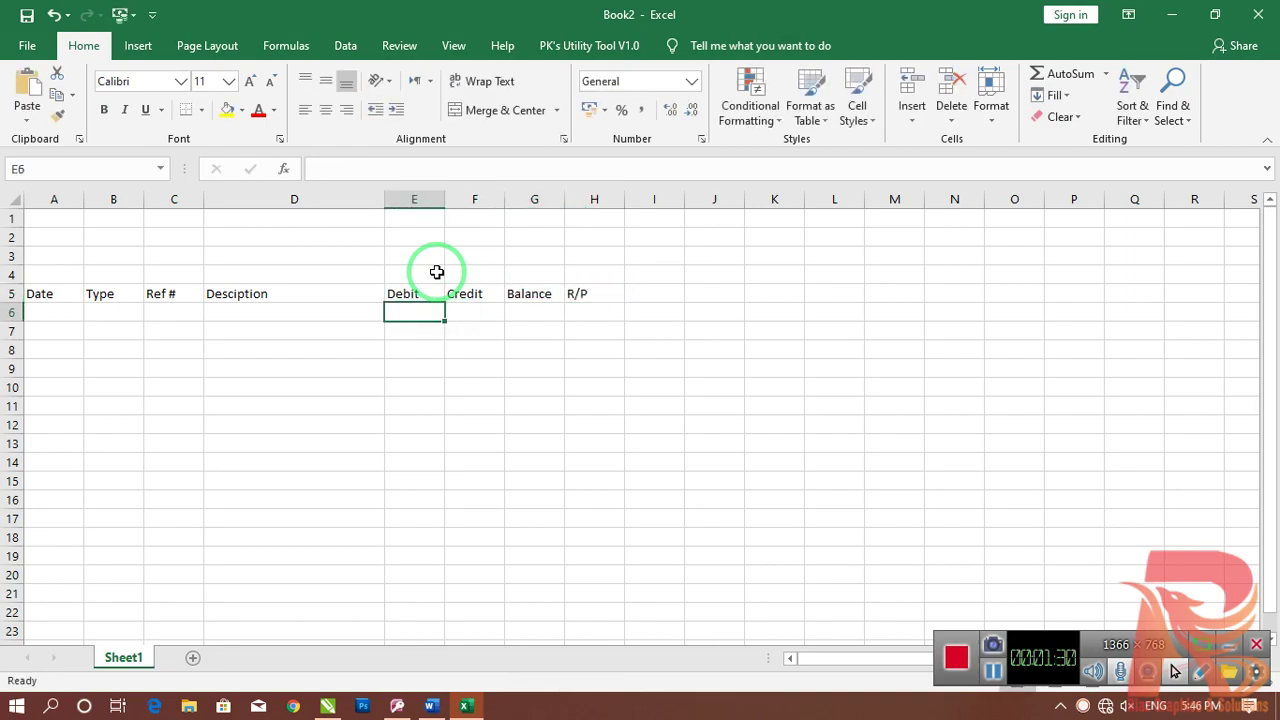
key("Left")
key("Left")
key("Left")
key("Left")
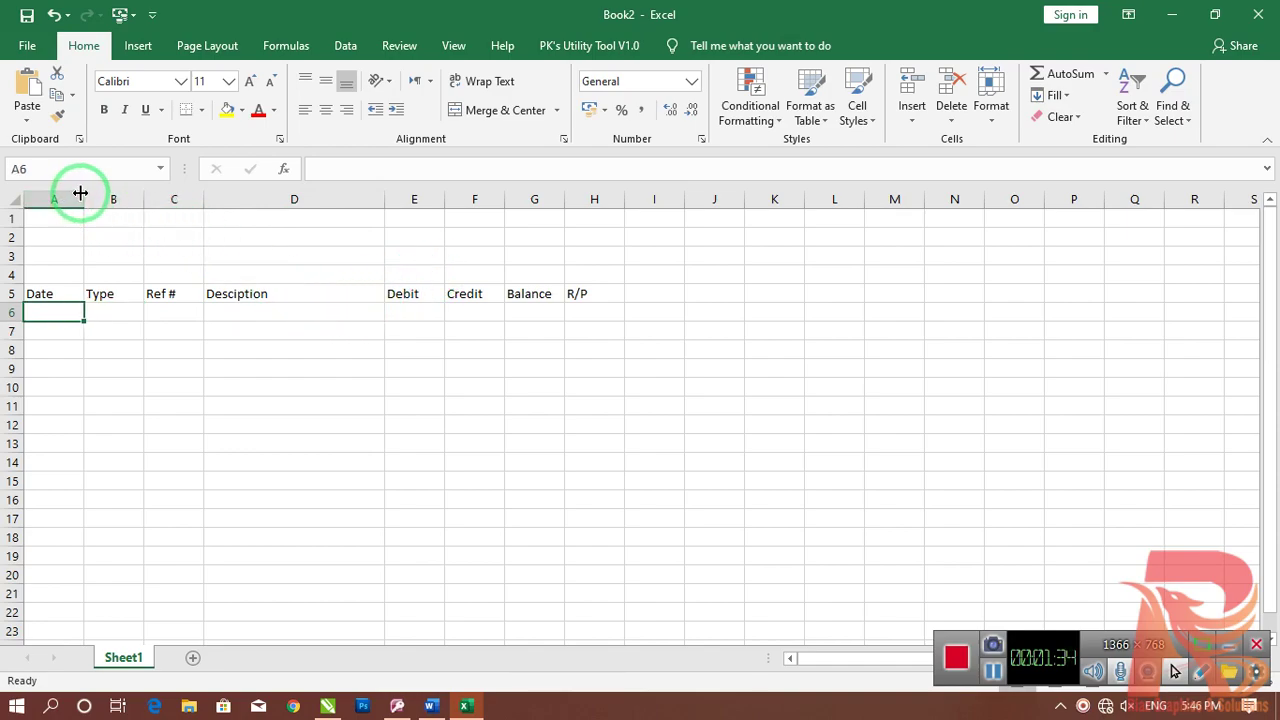
Step: Widen column A and format A6:A21 with the March-12 date type
left_click_drag(84, 199, 104, 199)
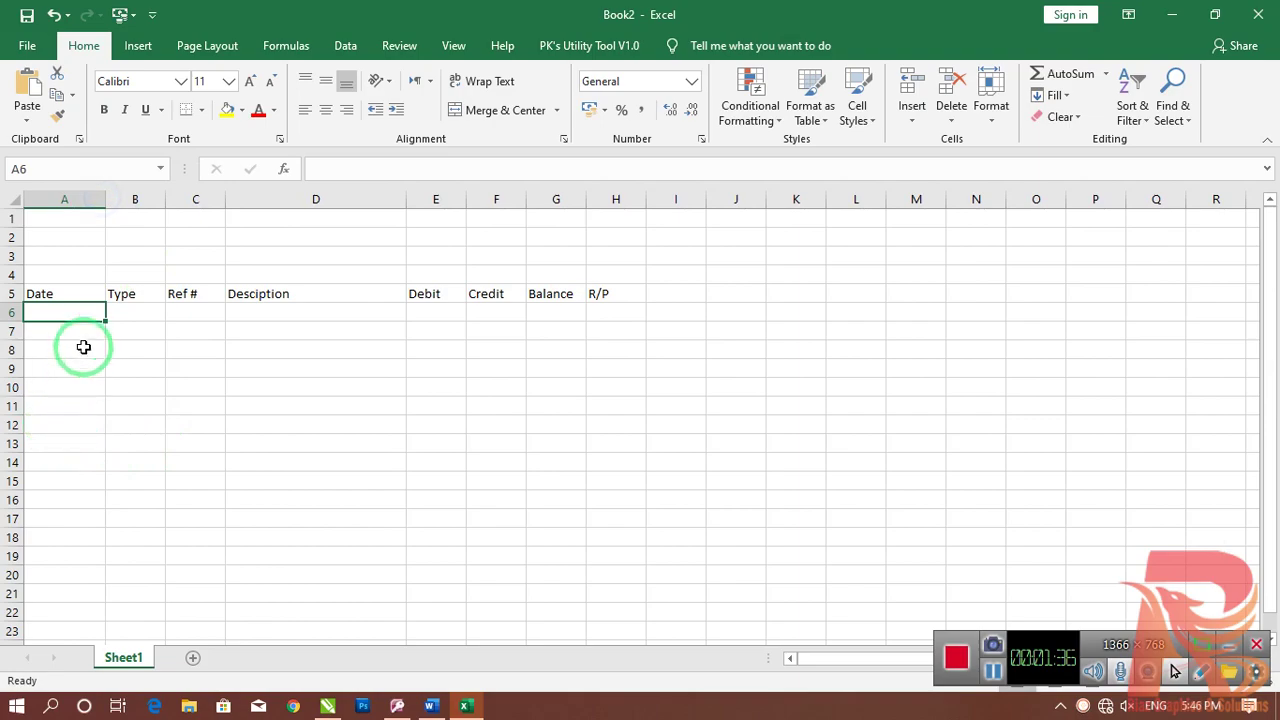
left_click_drag(74, 310, 60, 478)
left_click_drag(55, 543, 56, 591)
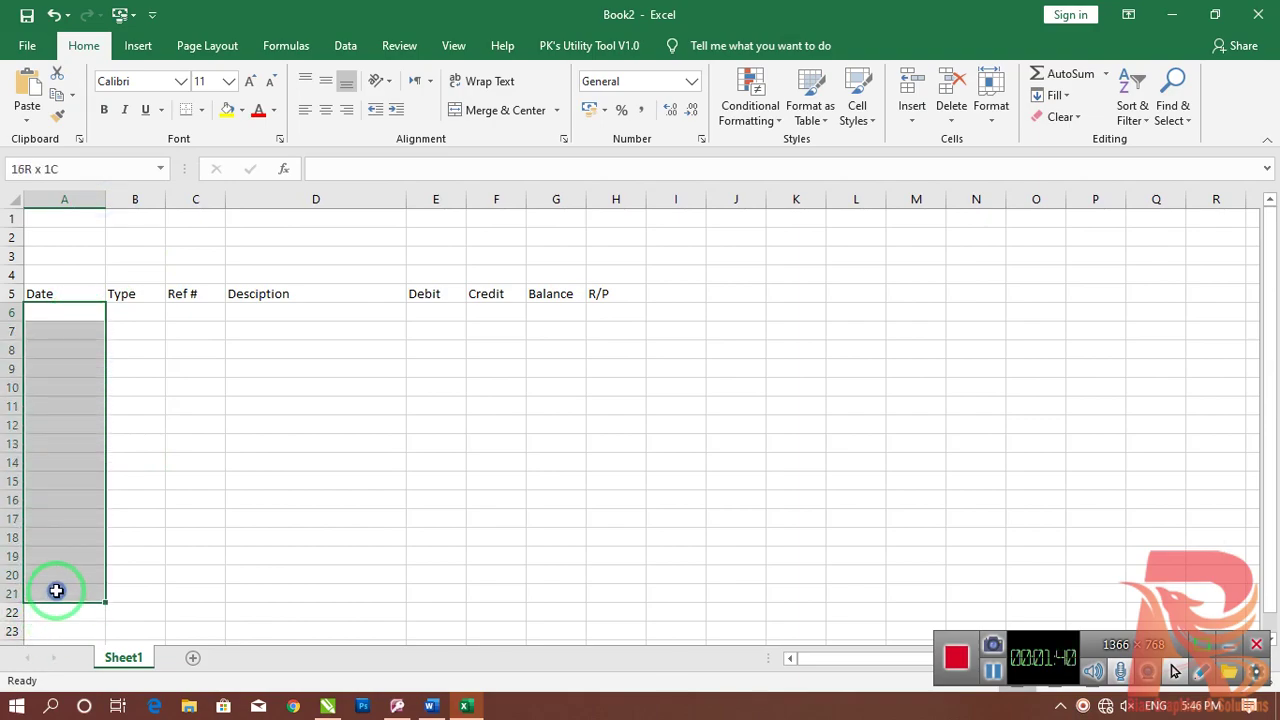
left_click_drag(56, 591, 56, 591)
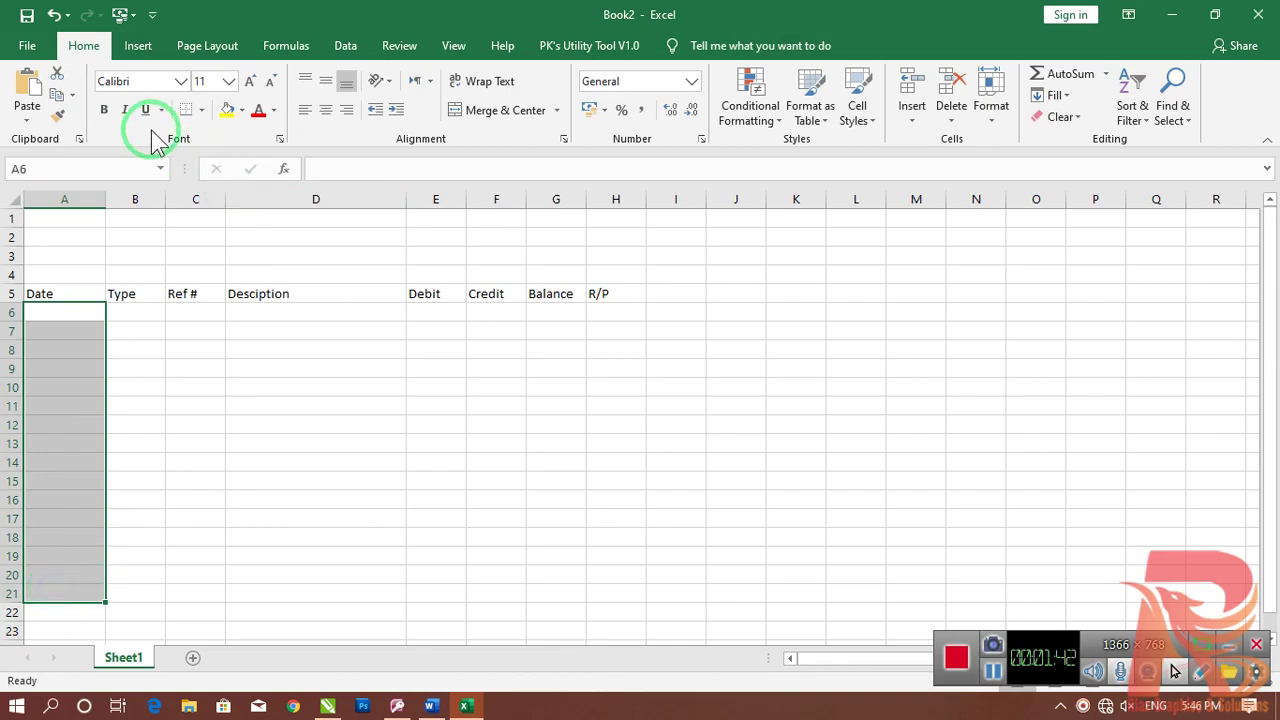
left_click(692, 84)
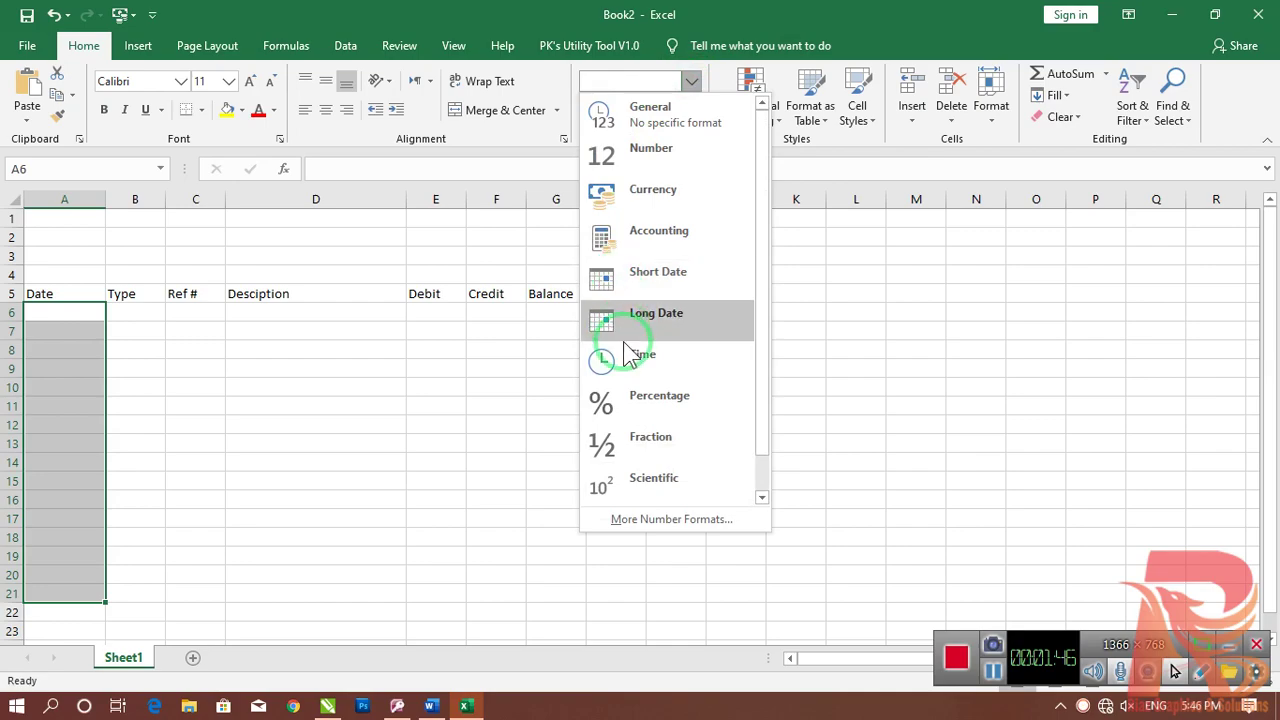
left_click(655, 519)
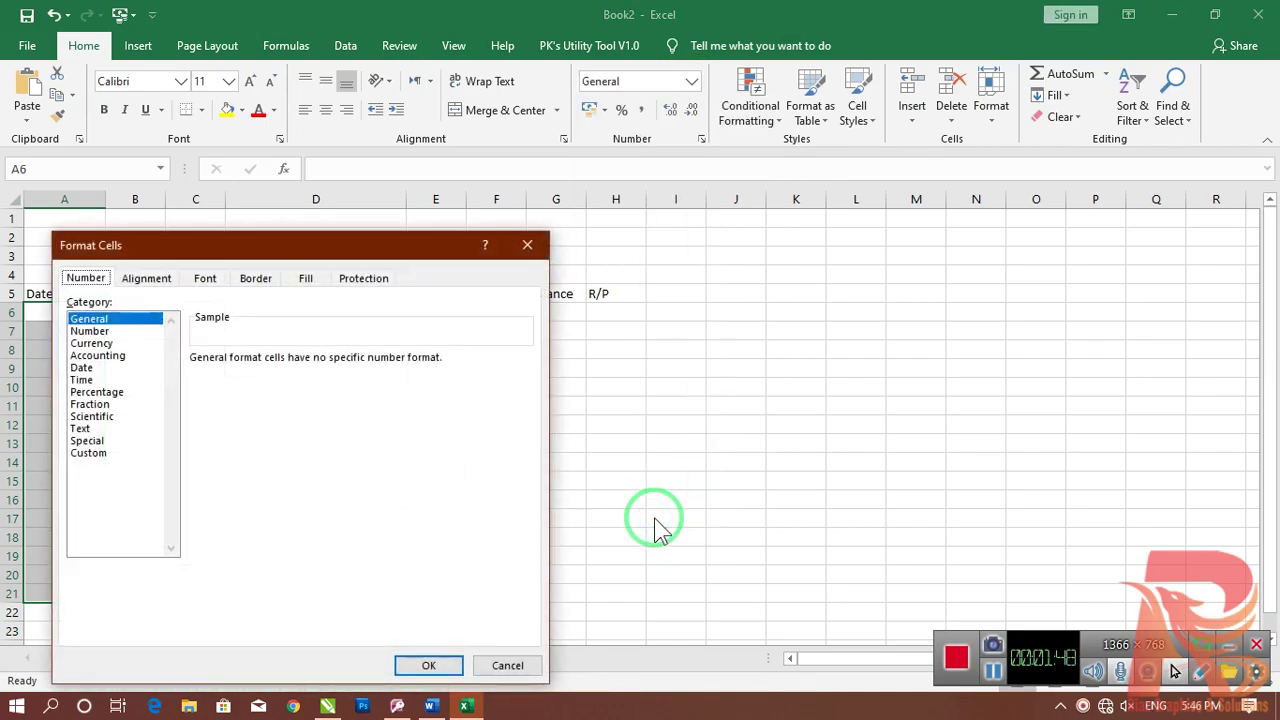
left_click(81, 367)
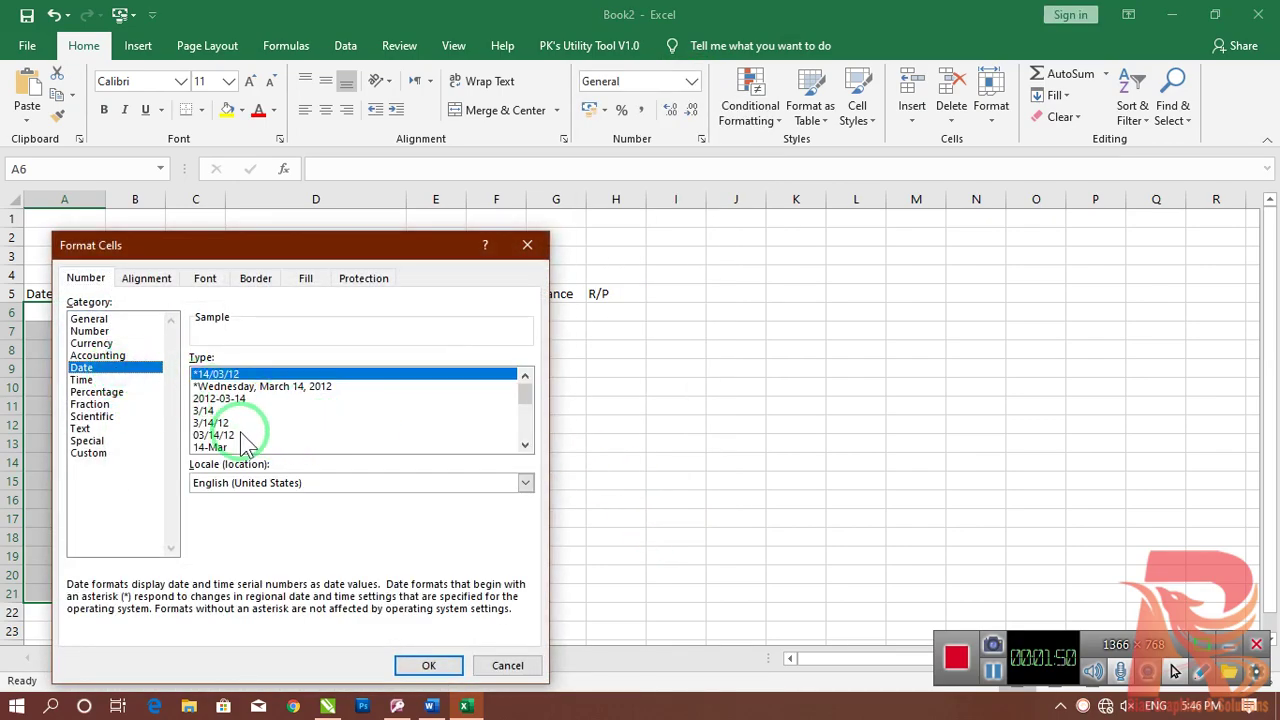
left_click(239, 428)
scroll(285, 450, "down", 2)
scroll(283, 455, "down", 2)
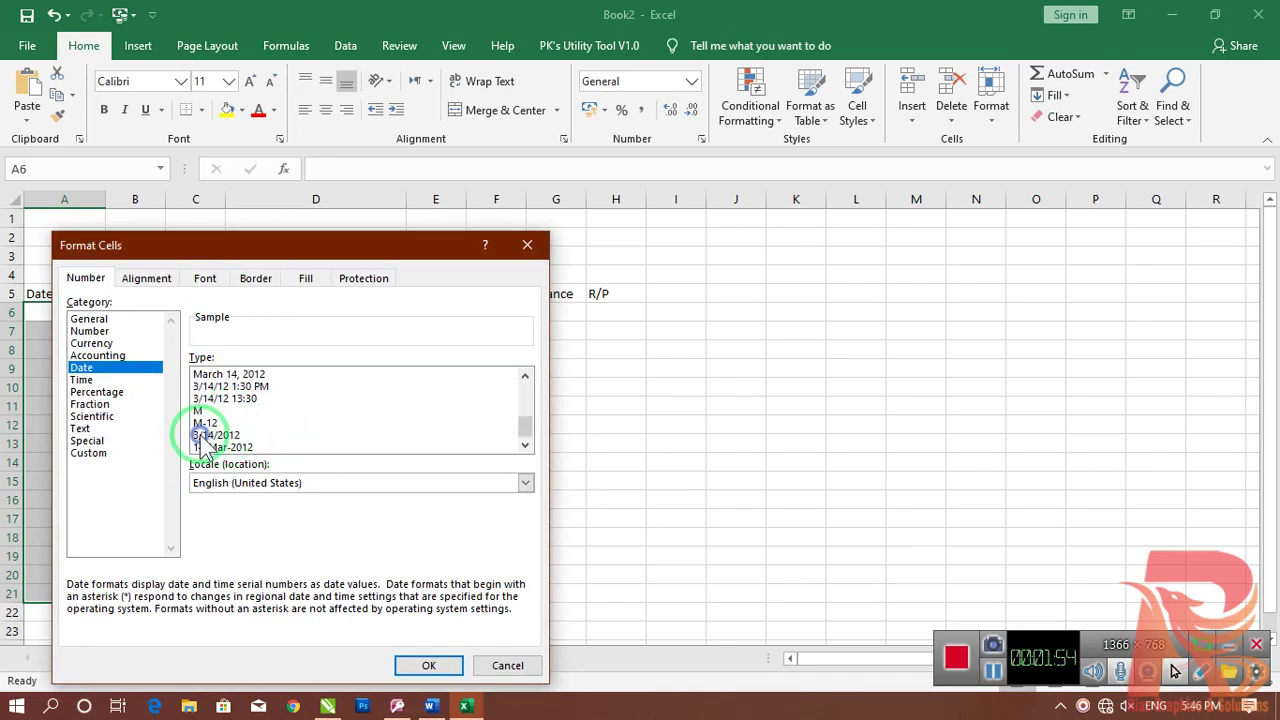
left_click(215, 435)
scroll(235, 440, "up", 1)
left_click(218, 398)
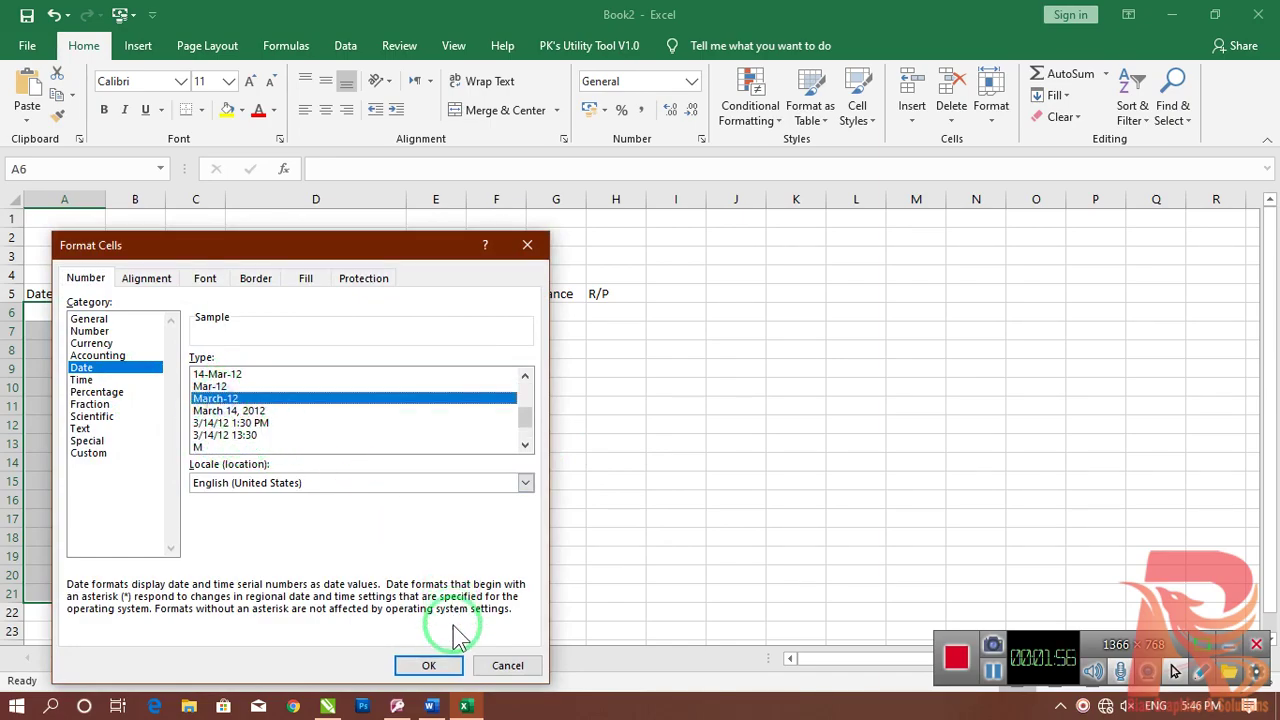
left_click(429, 665)
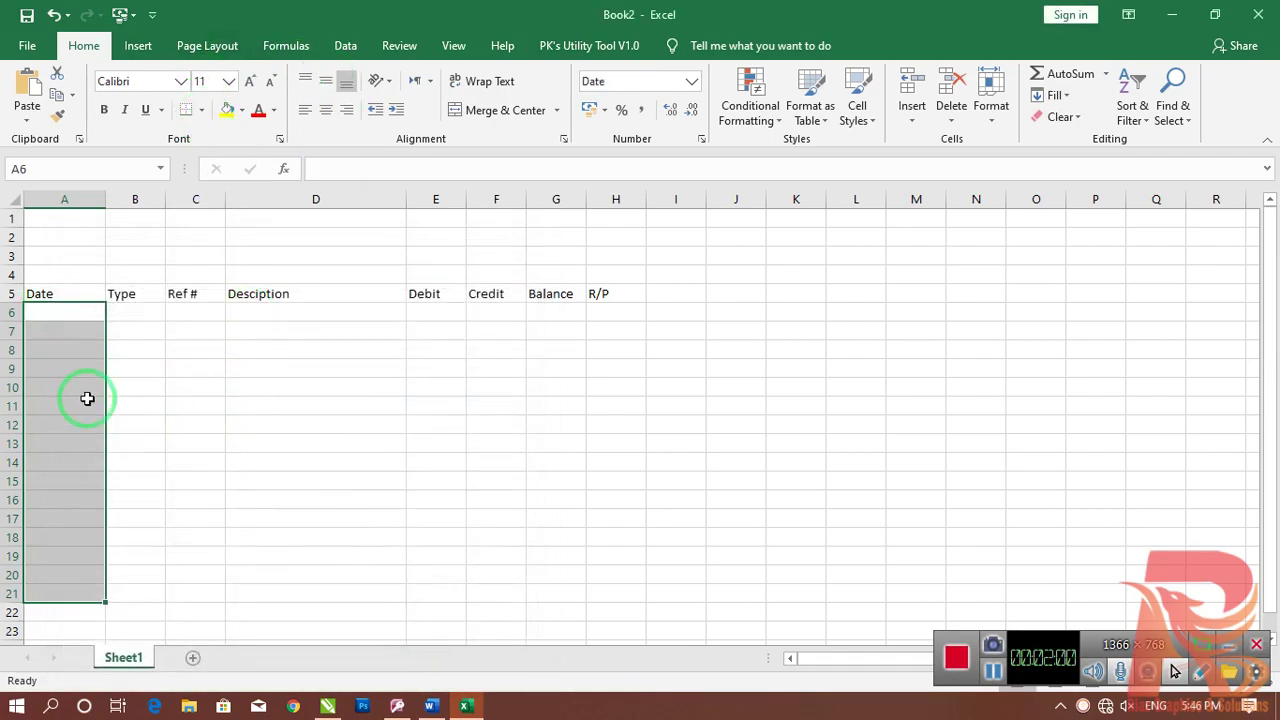
Step: Apply outline and inside borders to the ledger range A5:I22
mouse_move(28, 293)
left_mouse_down()
mouse_move(128, 369)
mouse_move(583, 551)
mouse_move(709, 587)
mouse_move(657, 594)
mouse_move(656, 610)
left_mouse_up()
left_click(201, 110)
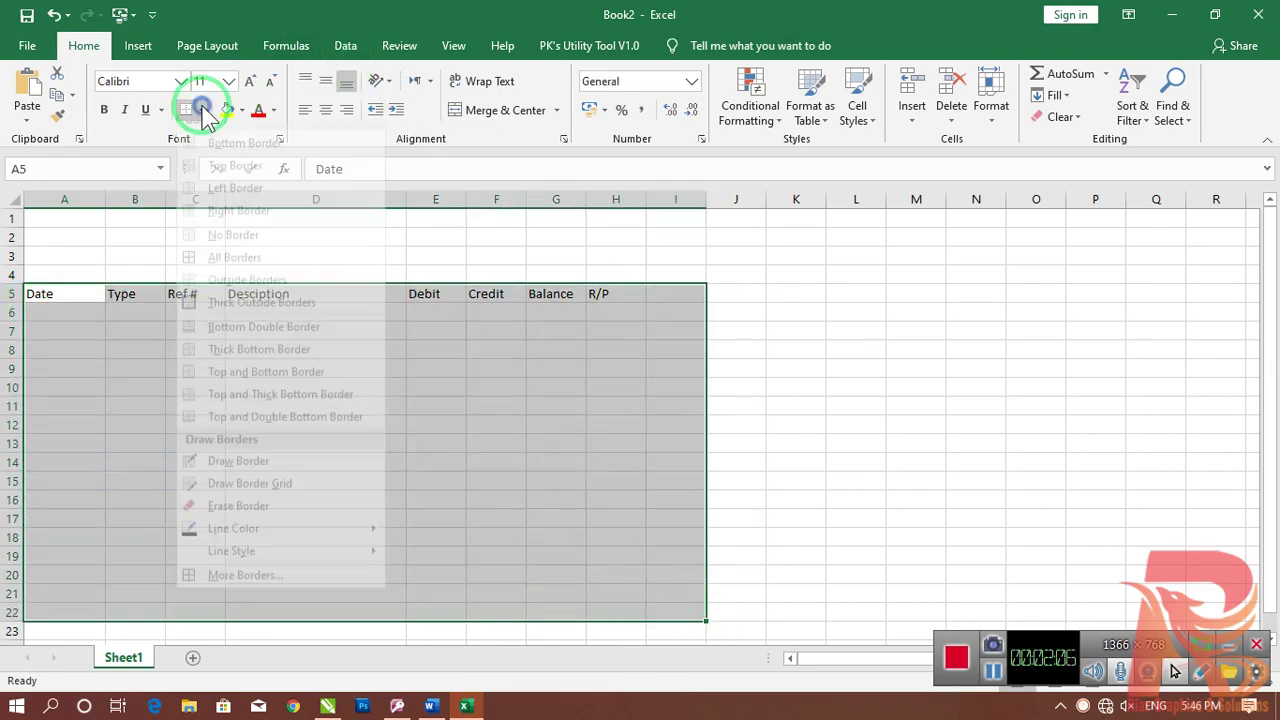
left_click(234, 583)
left_click(313, 333)
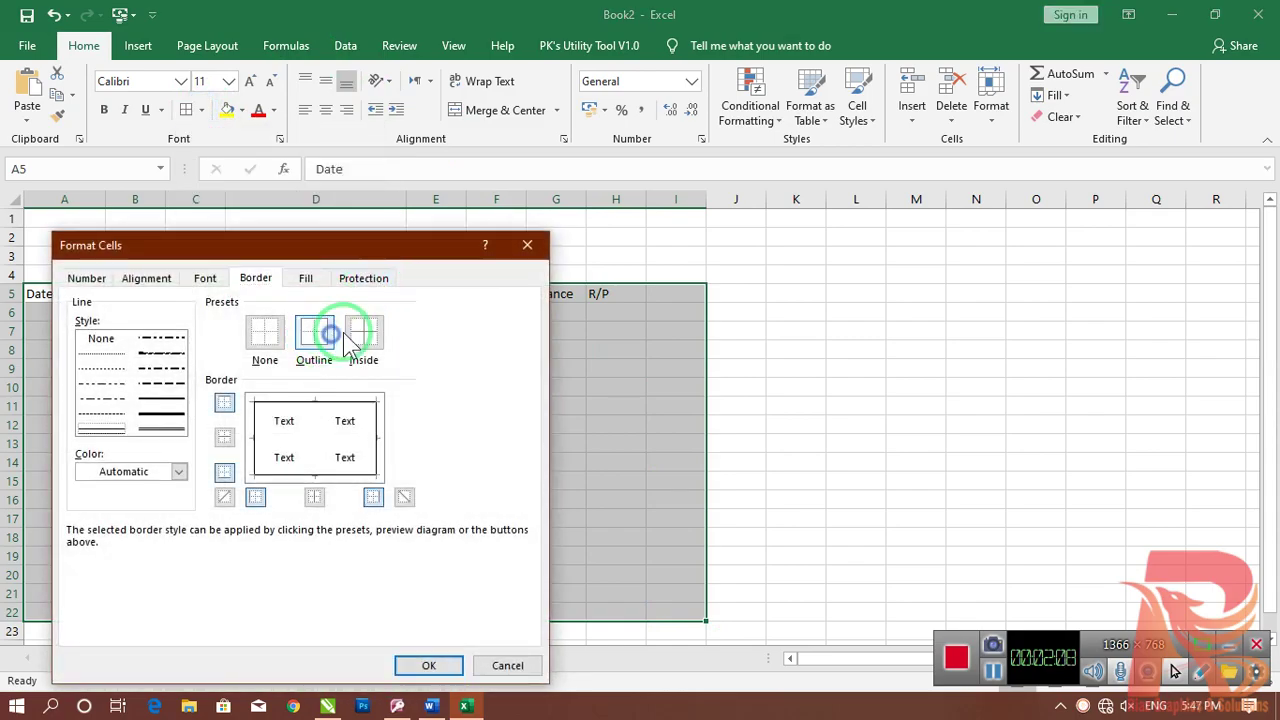
left_click(368, 333)
left_click(424, 658)
left_click(914, 407)
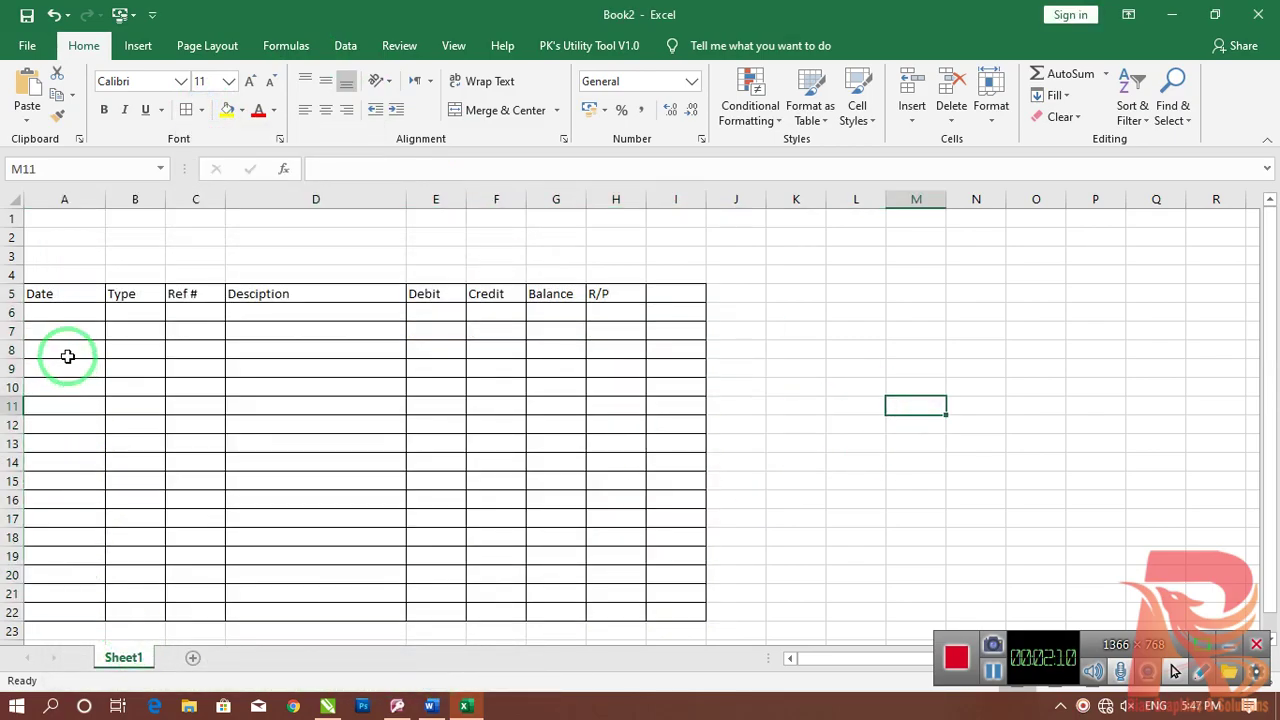
Step: Format the Date cells A6:A22 with the 14-Mar-12 date type
left_click_drag(64, 312, 55, 605)
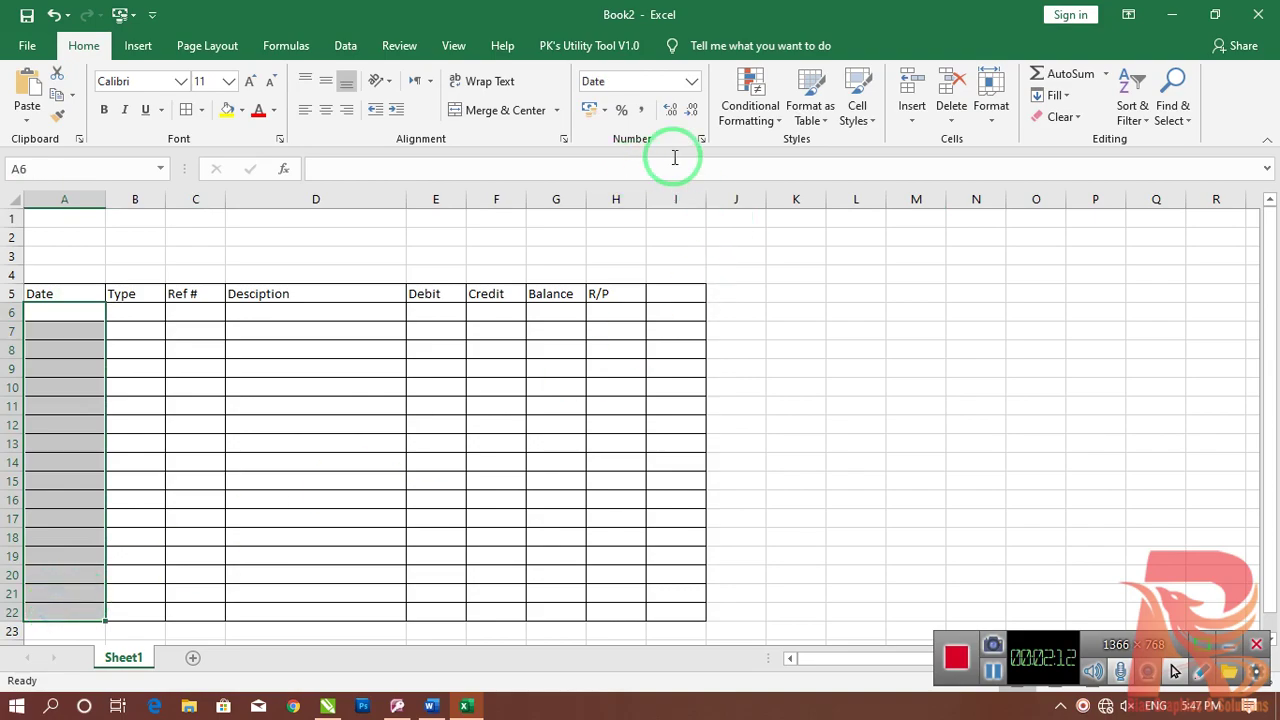
left_click(701, 138)
left_click(82, 367)
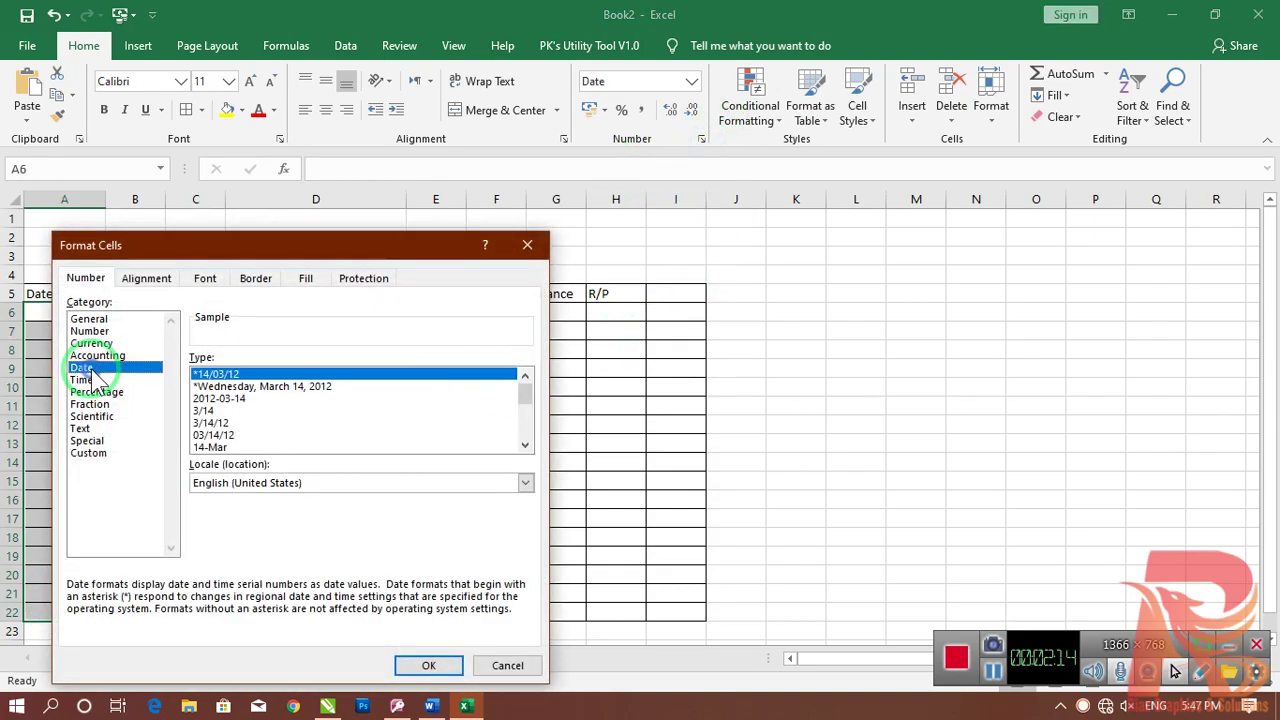
left_click(210, 410)
scroll(254, 437, "down", 1)
left_click(243, 435)
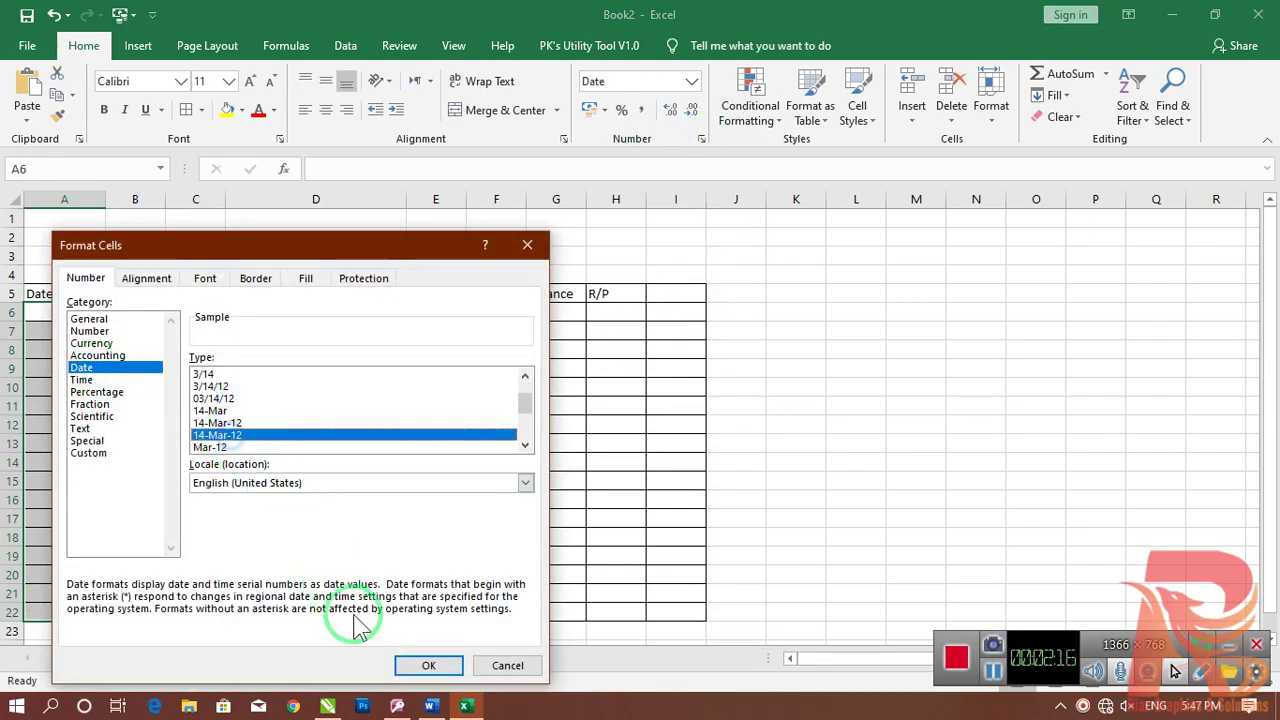
left_click(424, 664)
left_click(912, 452)
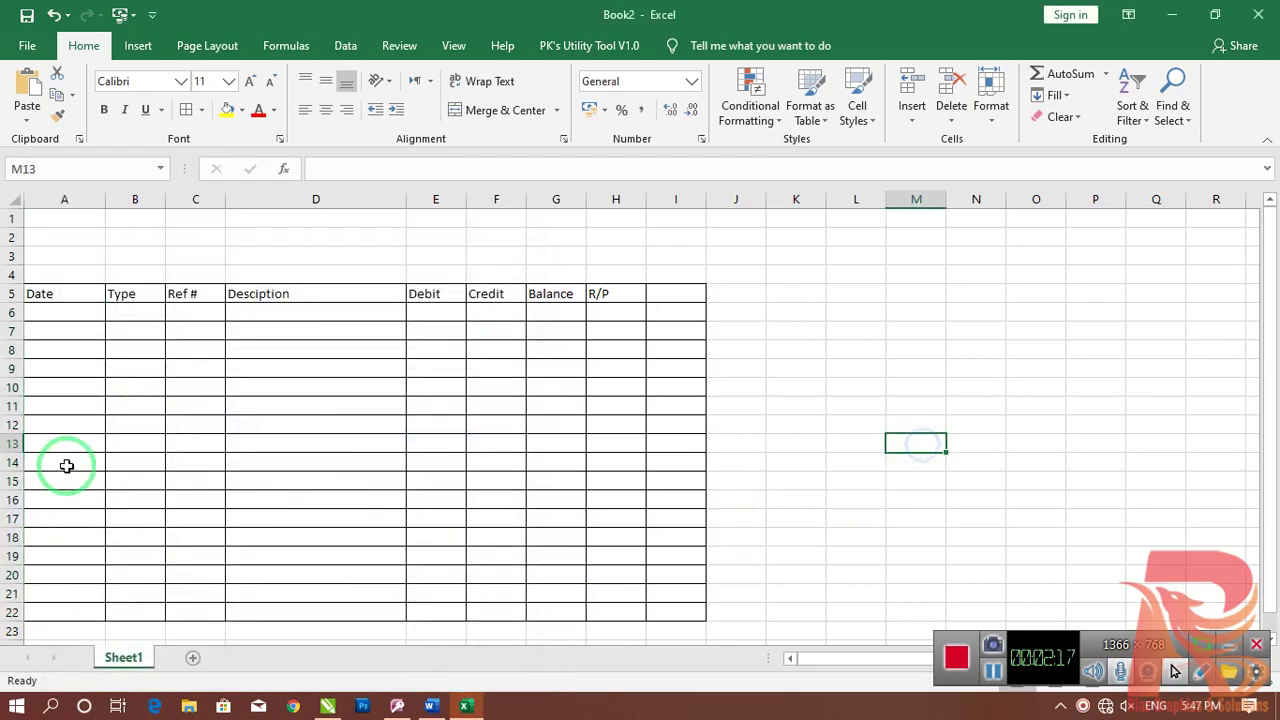
Step: Test today's date in A6 with Ctrl+;, then delete it
left_click(66, 311)
key("ctrl+semicolon")
key("Return")
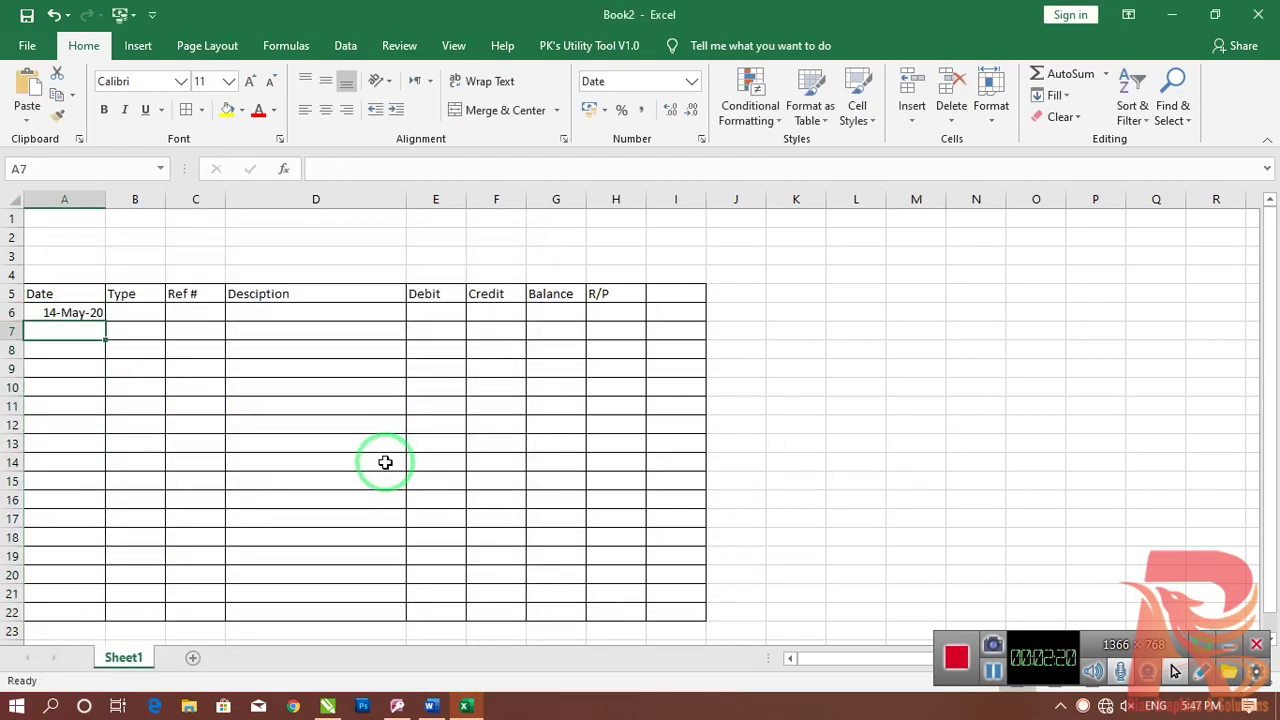
key("Up")
key("Delete")
key("Right")
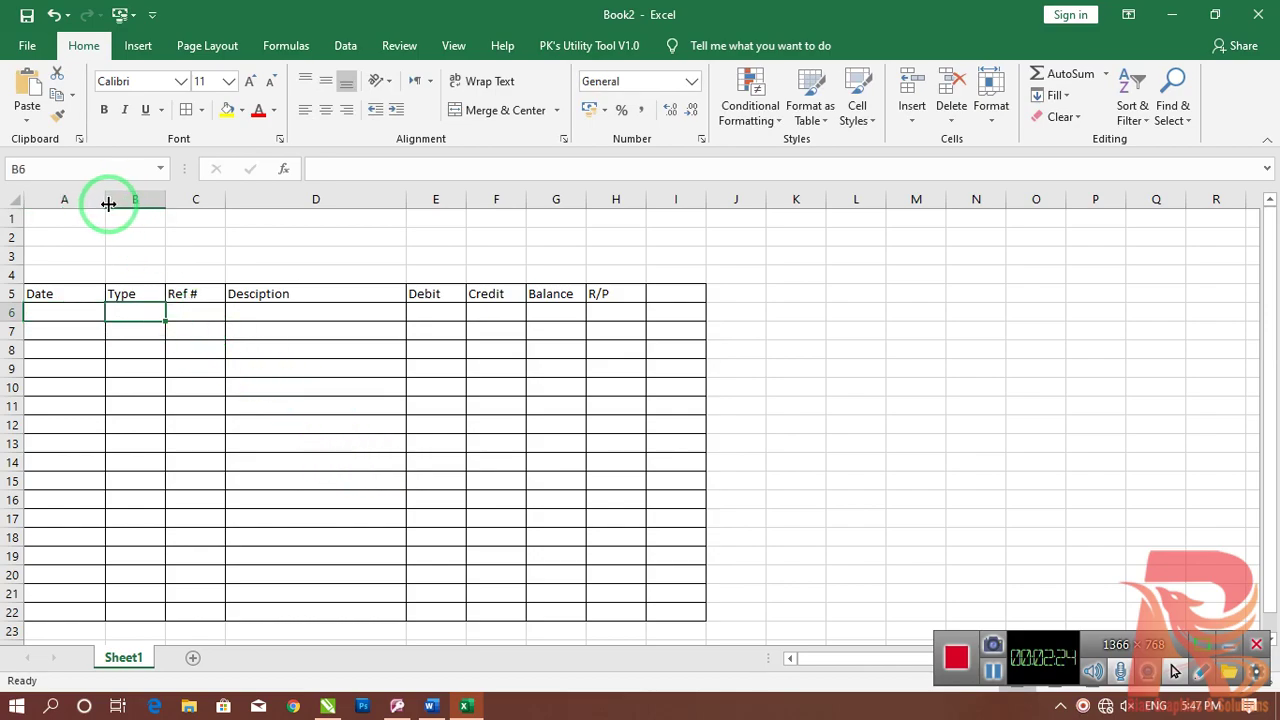
Step: Adjust column A's width and open Data Validation for the Type cells B6:B22
left_click_drag(105, 200, 178, 199)
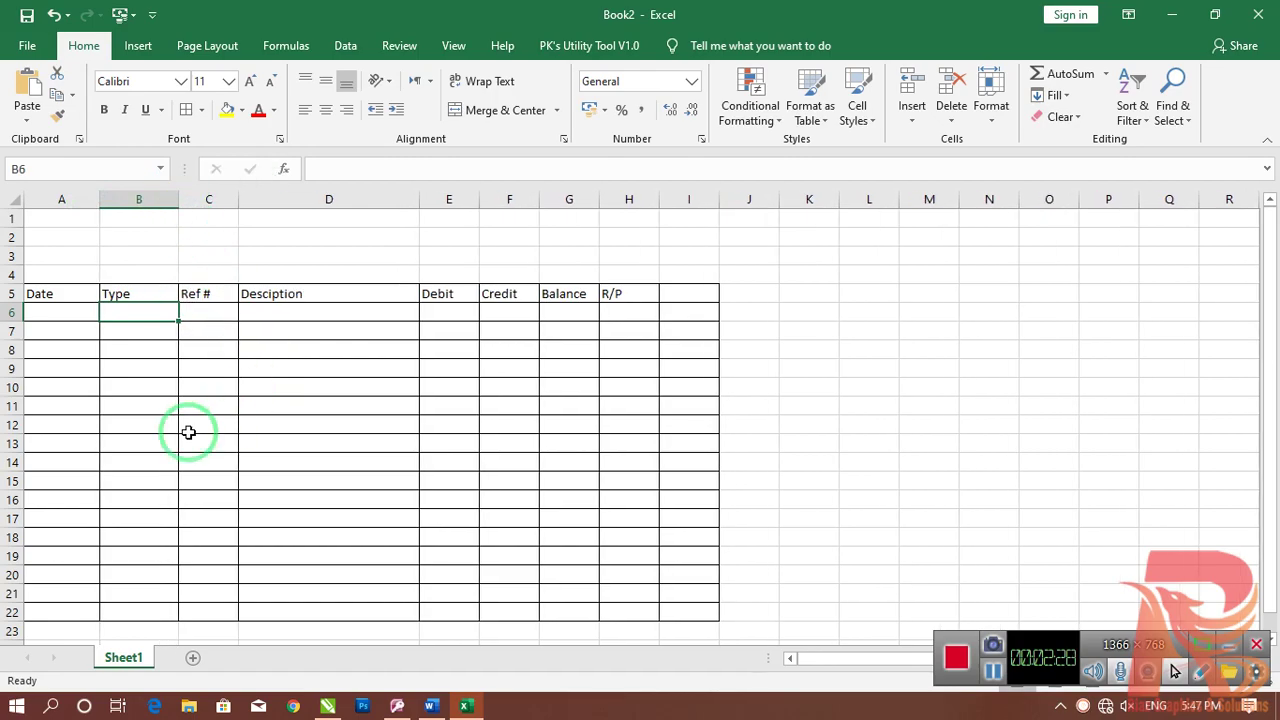
left_click_drag(141, 312, 141, 604)
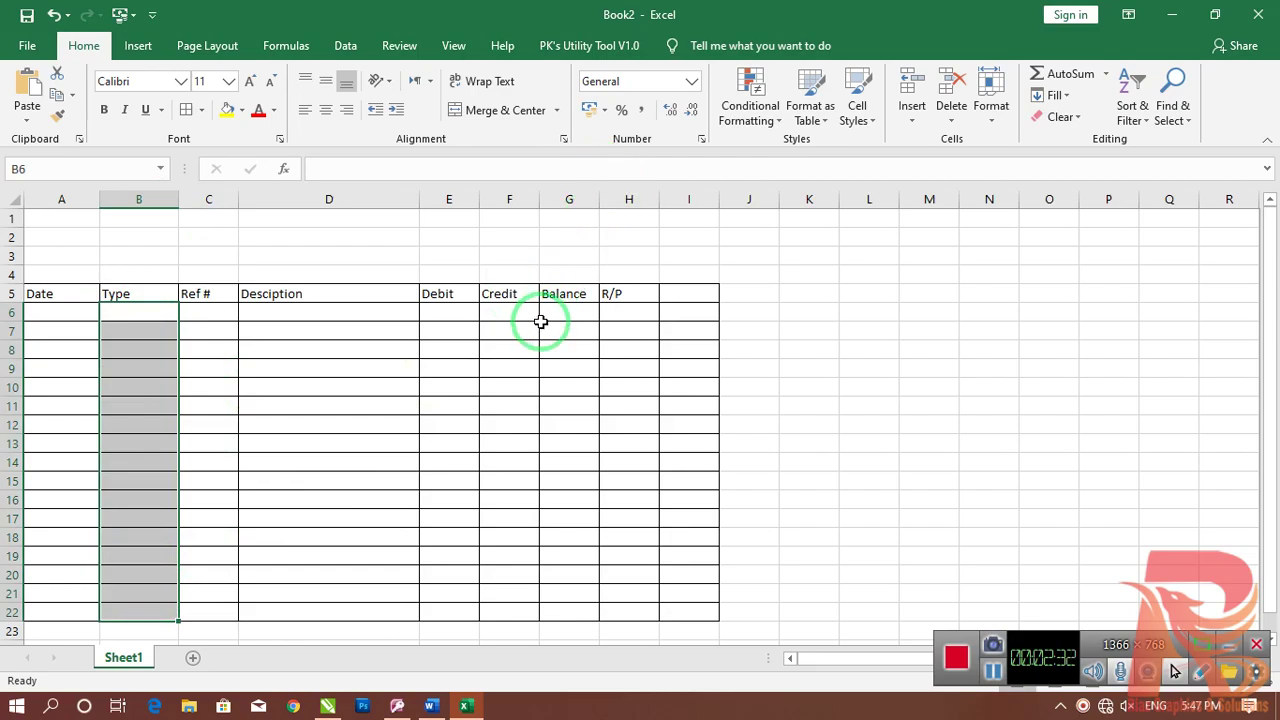
key("alt+d")
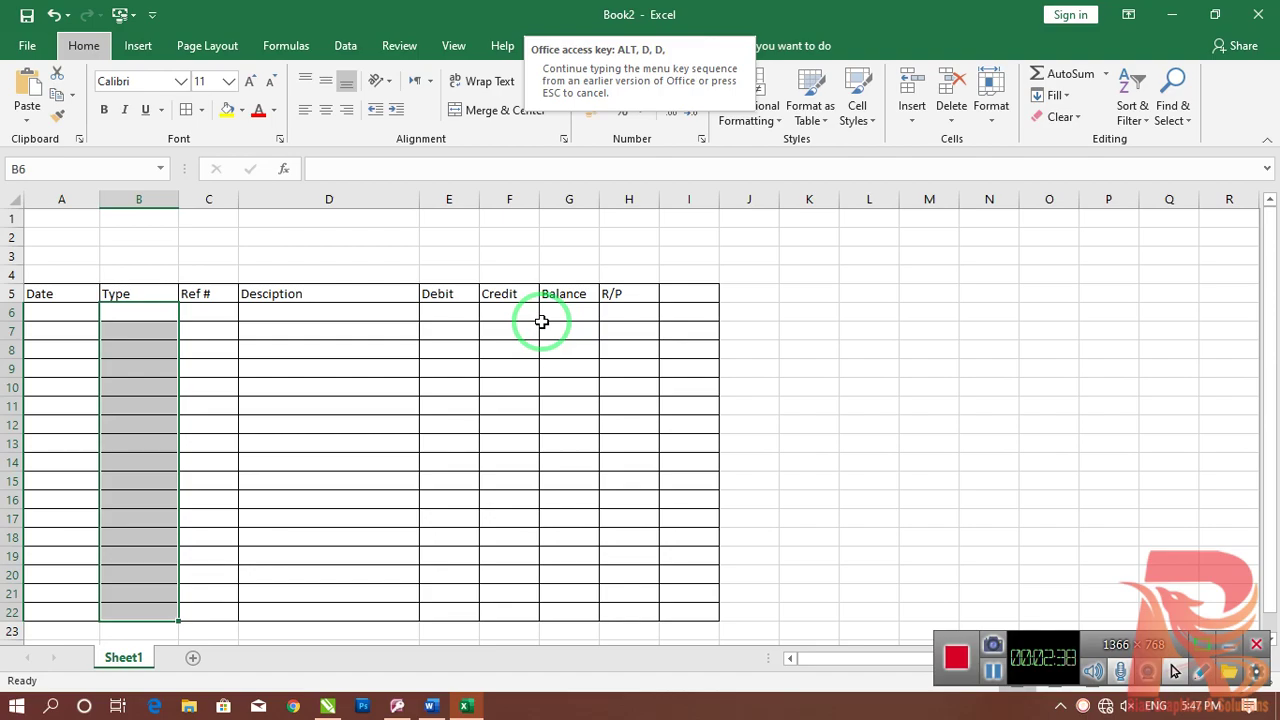
key("Escape")
key("alt+d")
key("l")
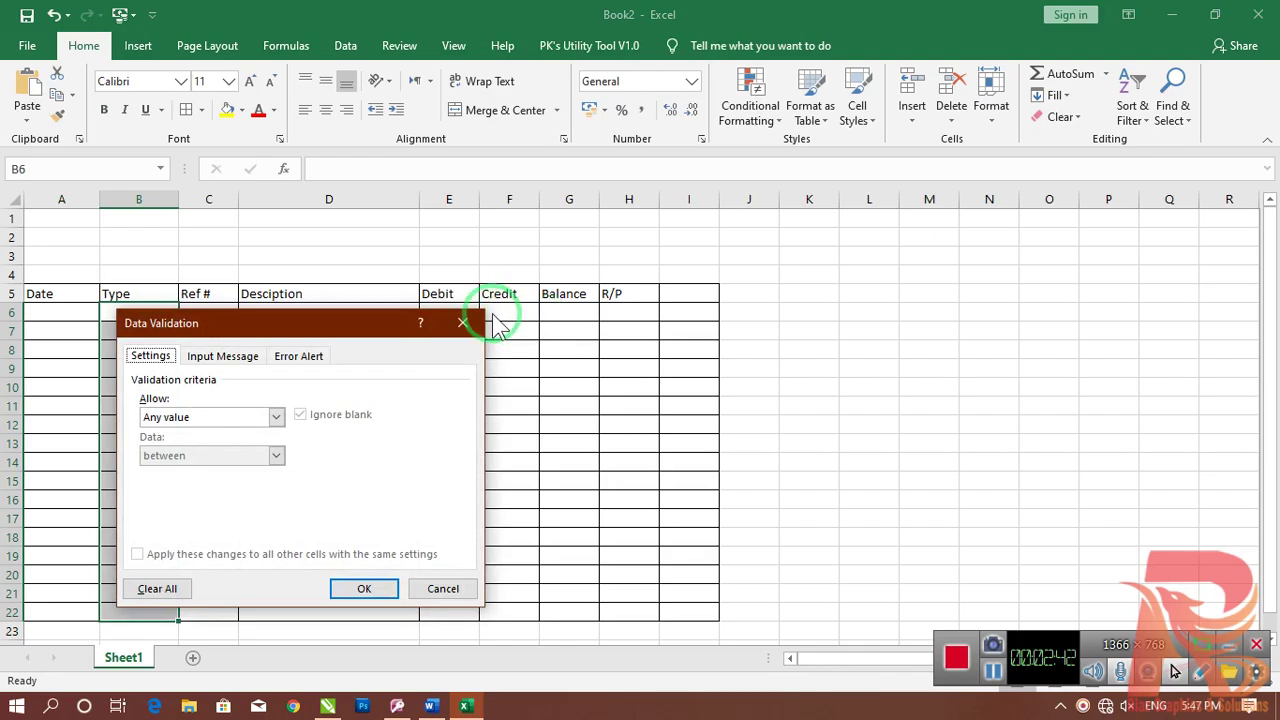
left_click_drag(393, 310, 500, 120)
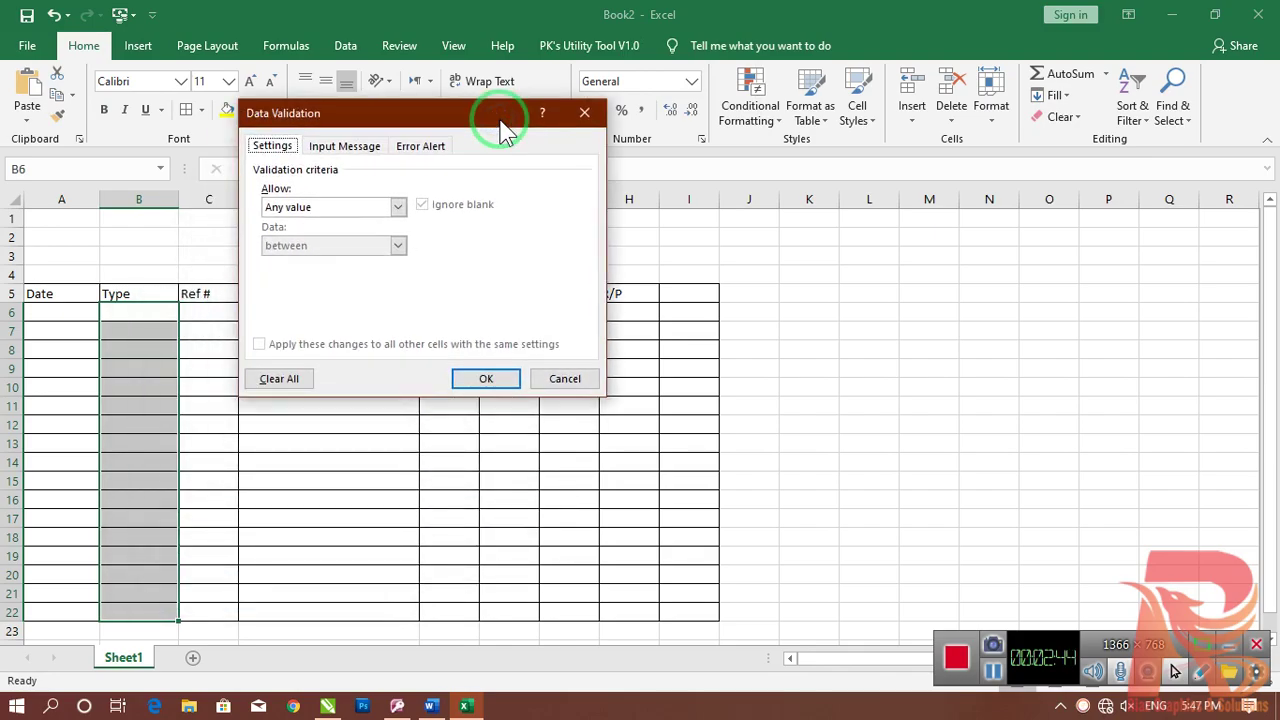
key("Escape")
Step: Reselect B6:B22 and reopen Data Validation with Alt, D, L, then close it
left_click(482, 270)
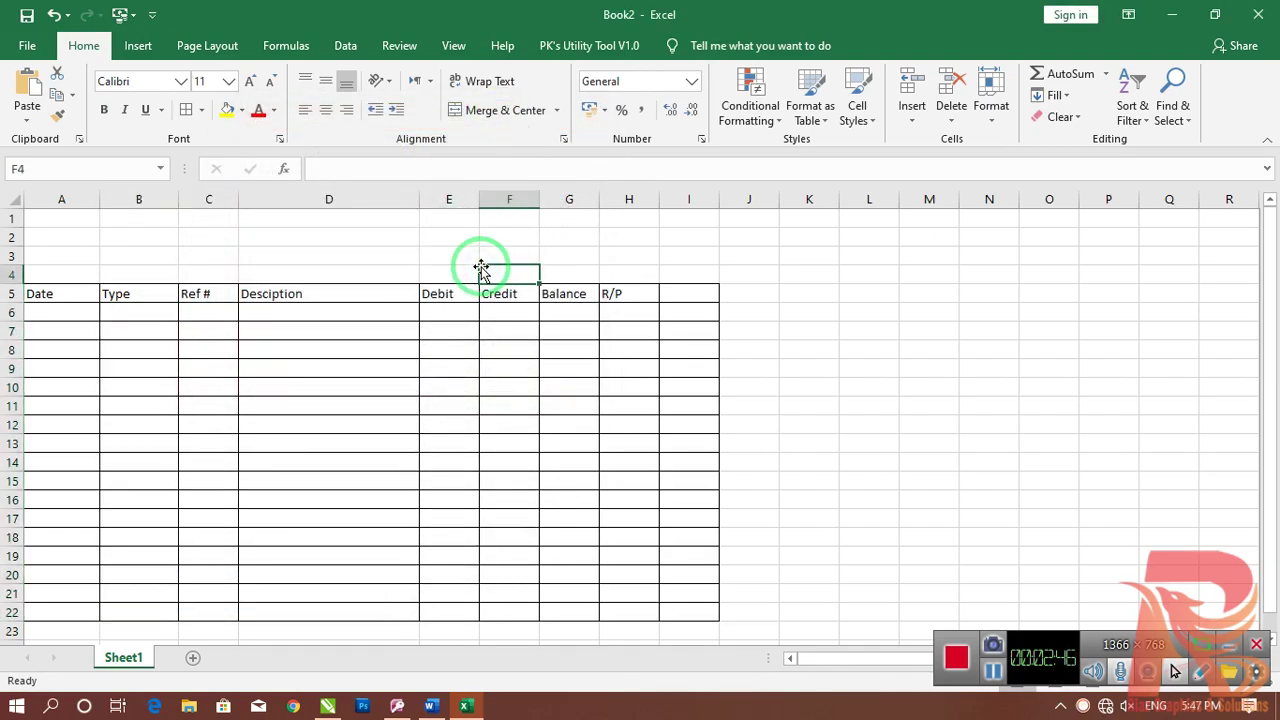
left_click_drag(140, 313, 166, 614)
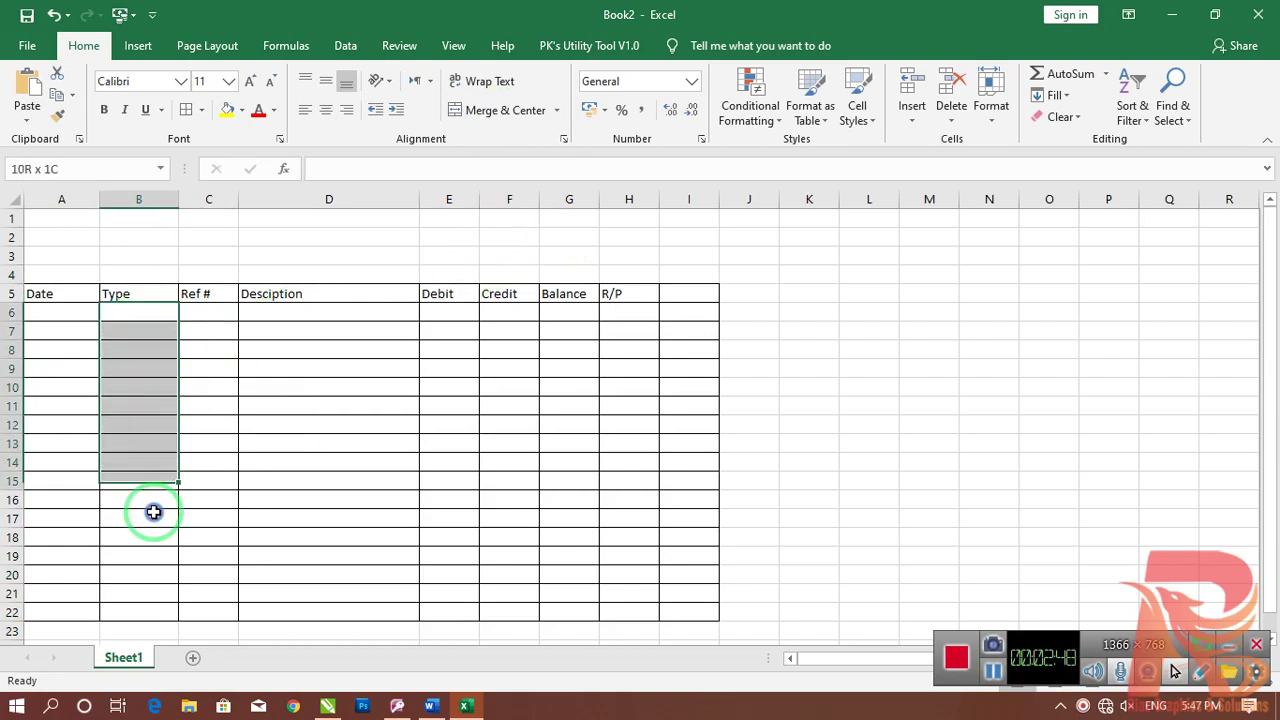
key("alt")
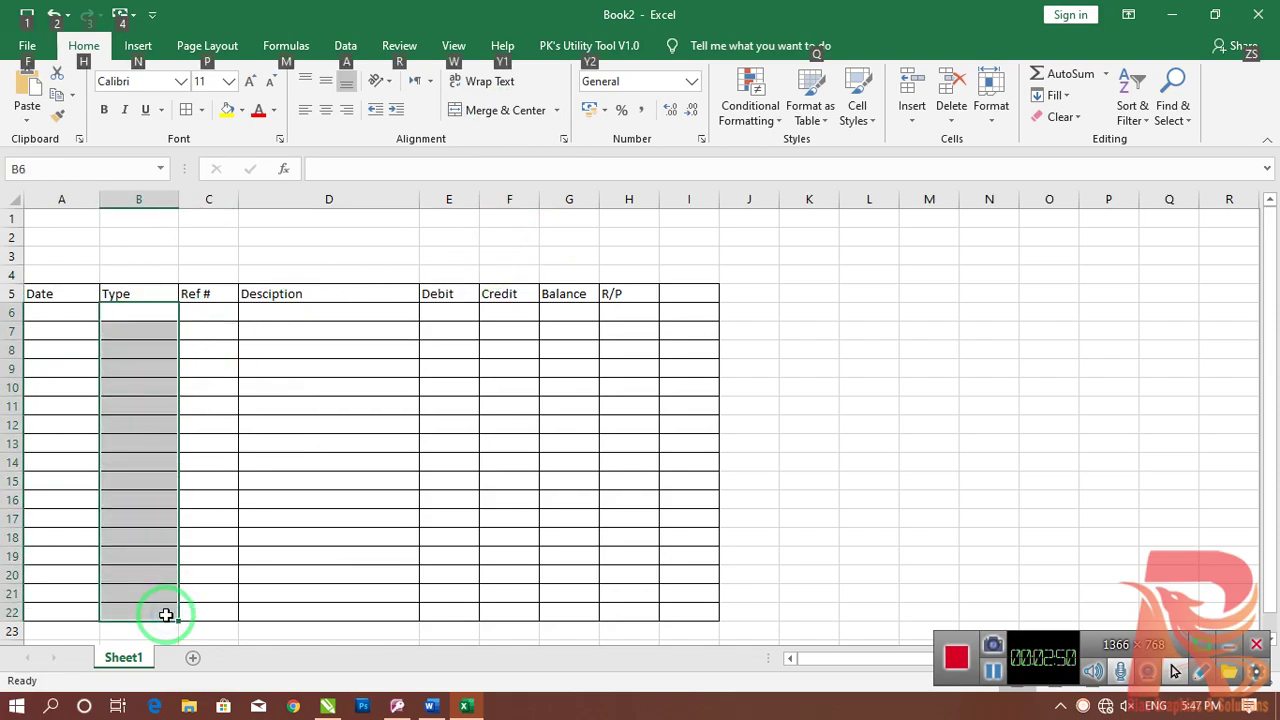
key("d")
key("l")
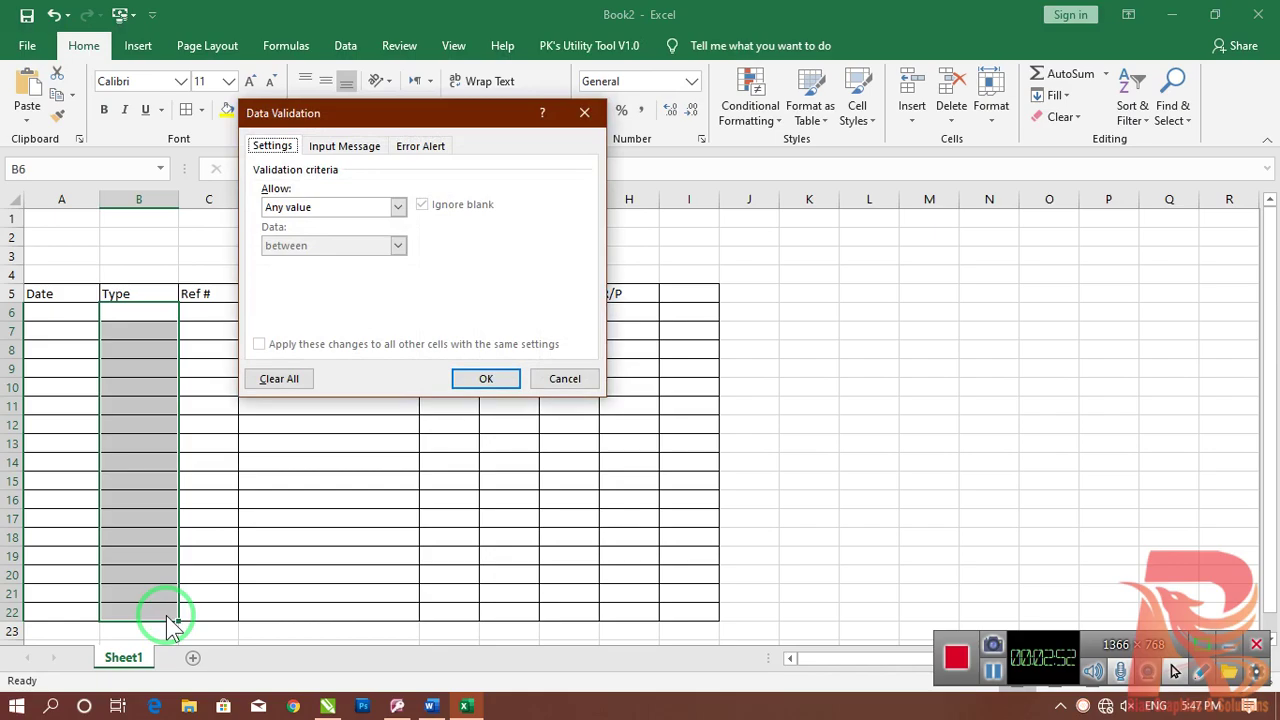
key("Escape")
Step: Give B6:B22 a List validation with source 'Invoice, Receipt'
left_click(346, 48)
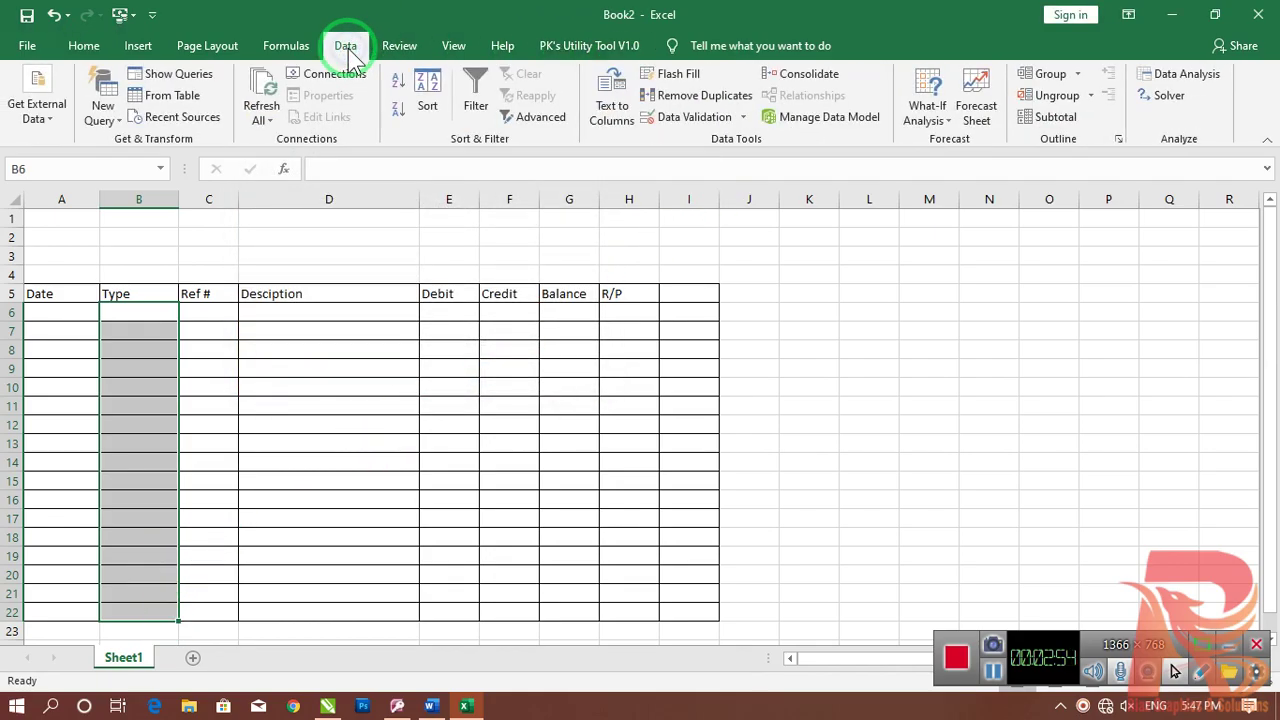
left_click(694, 117)
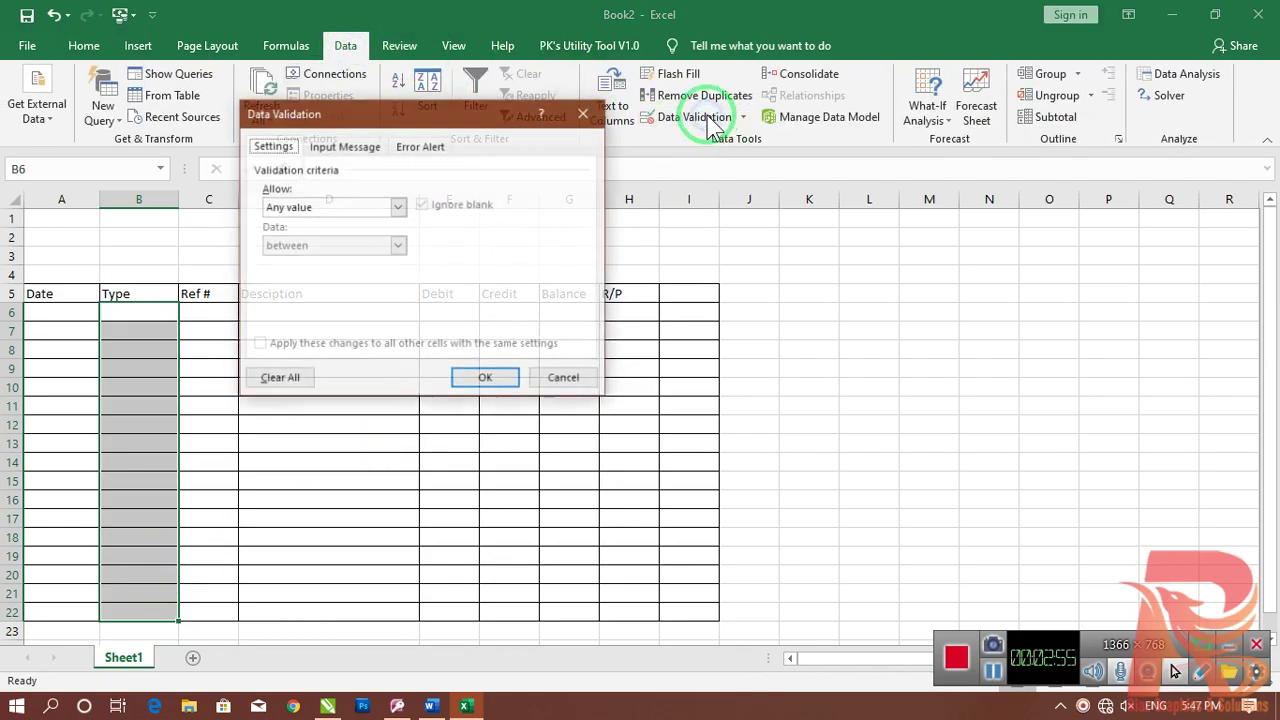
left_click(366, 204)
left_click(312, 260)
left_click(308, 283)
type("Recipt")
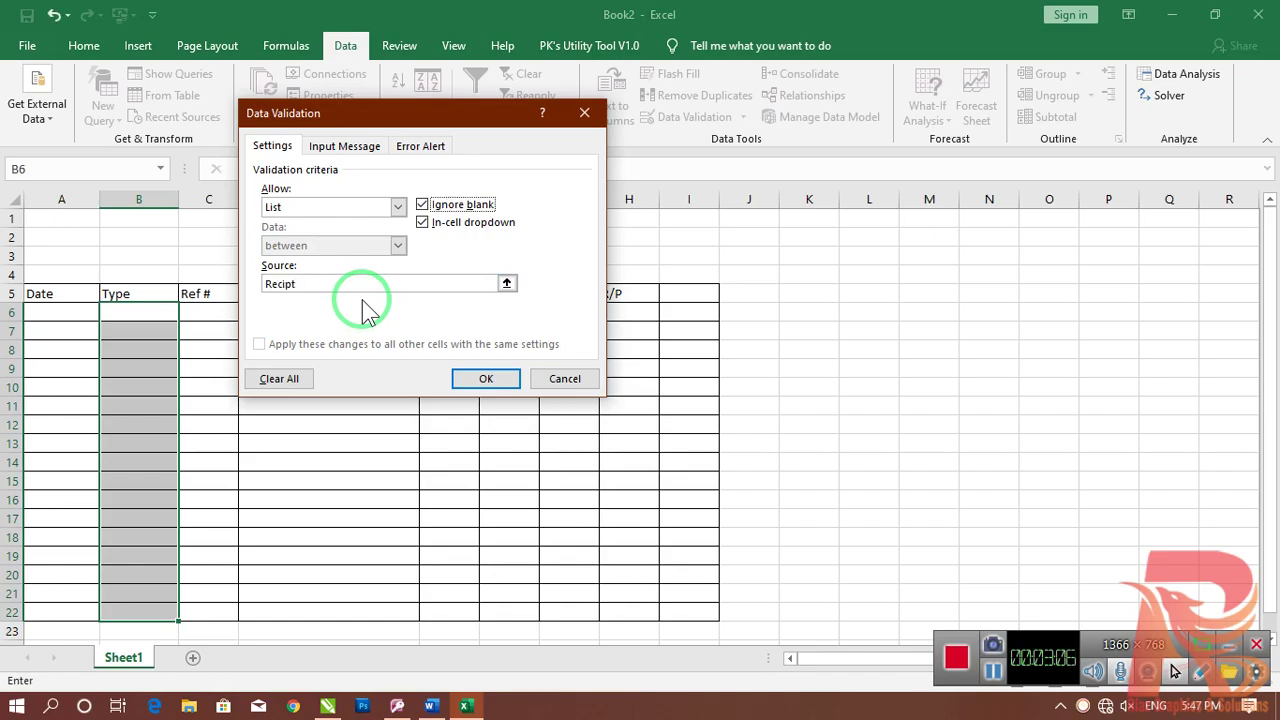
left_click_drag(263, 284, 530, 293)
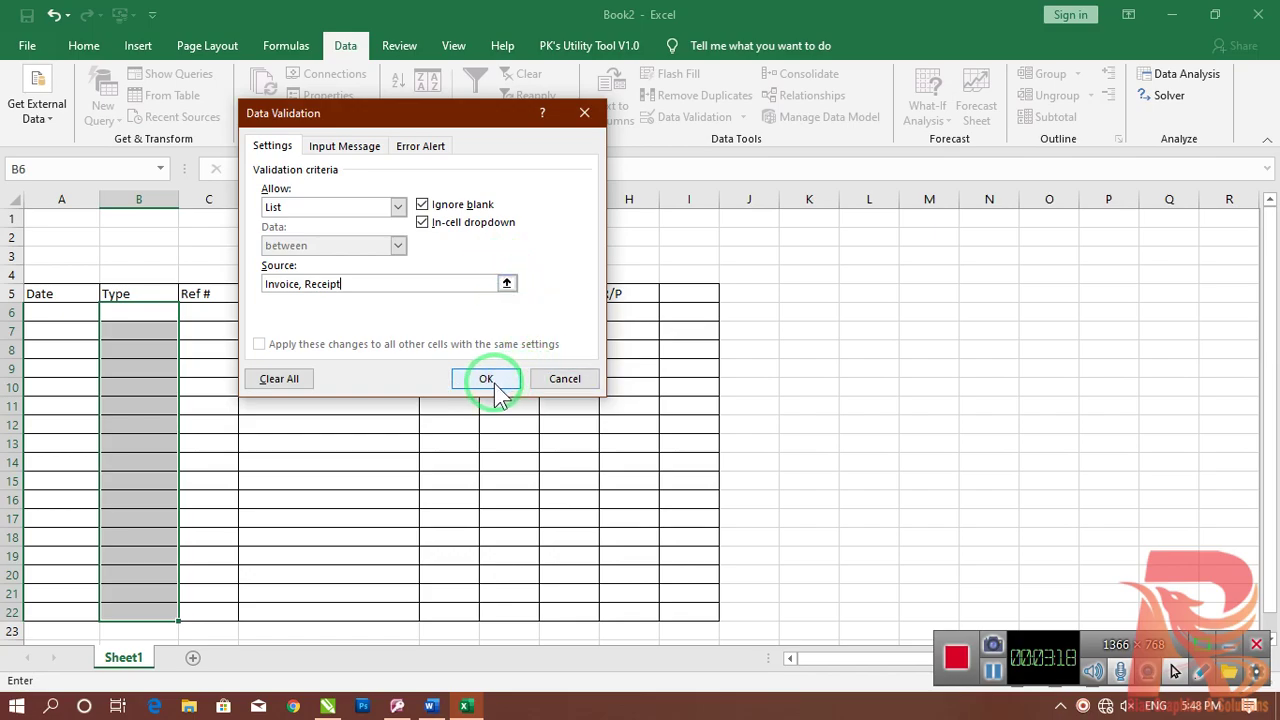
left_click(486, 380)
left_click(1062, 406)
Step: Set the first Type cell B6 to Invoice from its dropdown
left_click(142, 313)
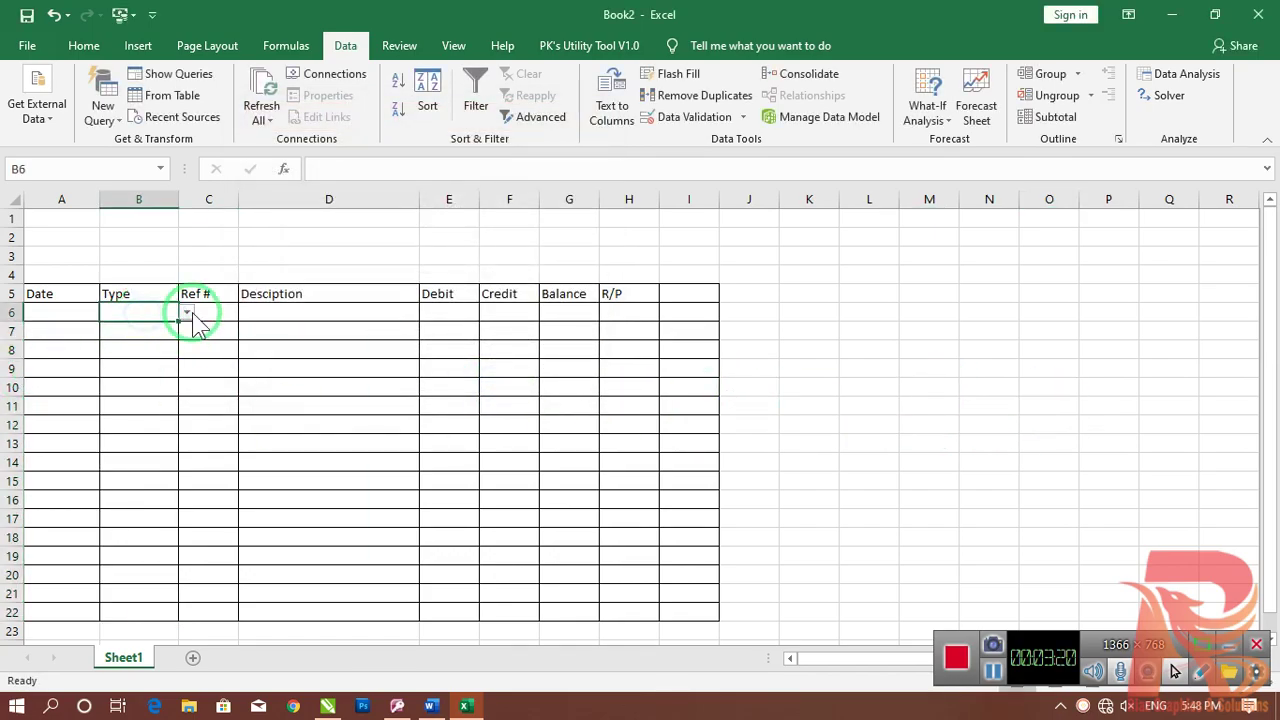
left_click(186, 313)
left_click(160, 326)
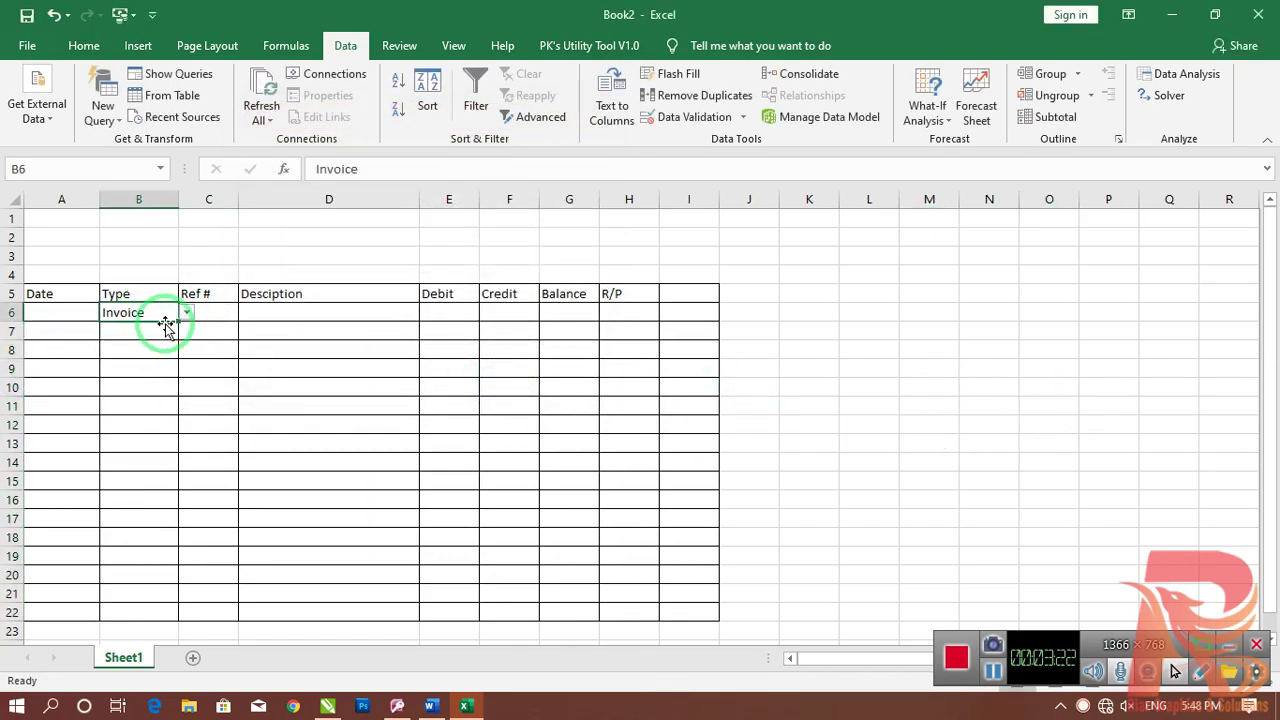
left_click(186, 313)
left_click(160, 343)
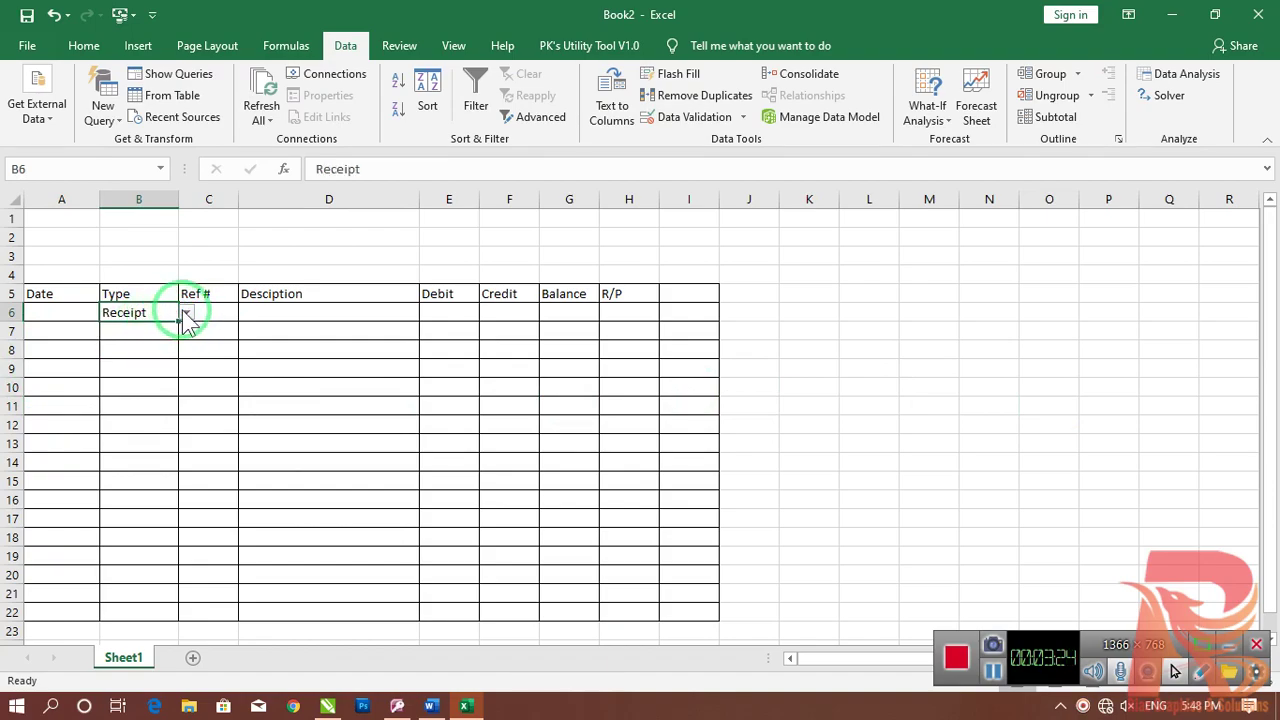
left_click(186, 313)
left_click(158, 326)
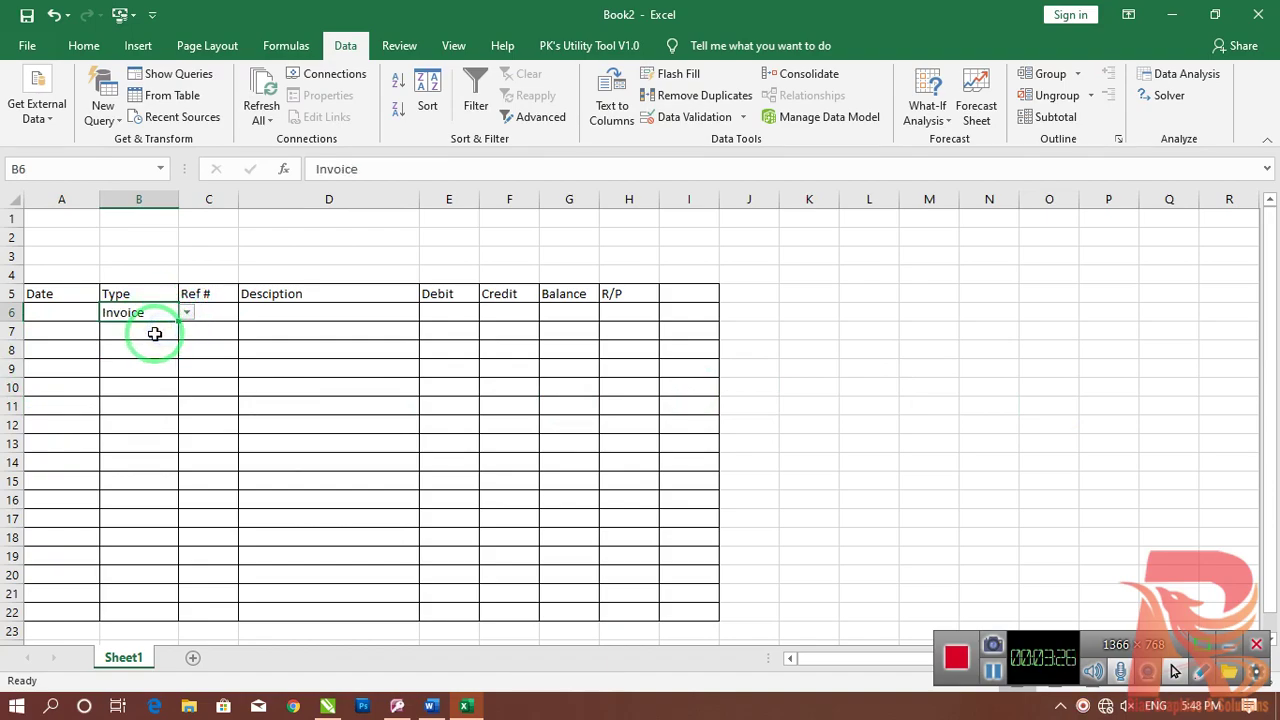
Step: Enter today's date (14-May-20) in A6 and reference number 1 in C6
left_click(73, 310)
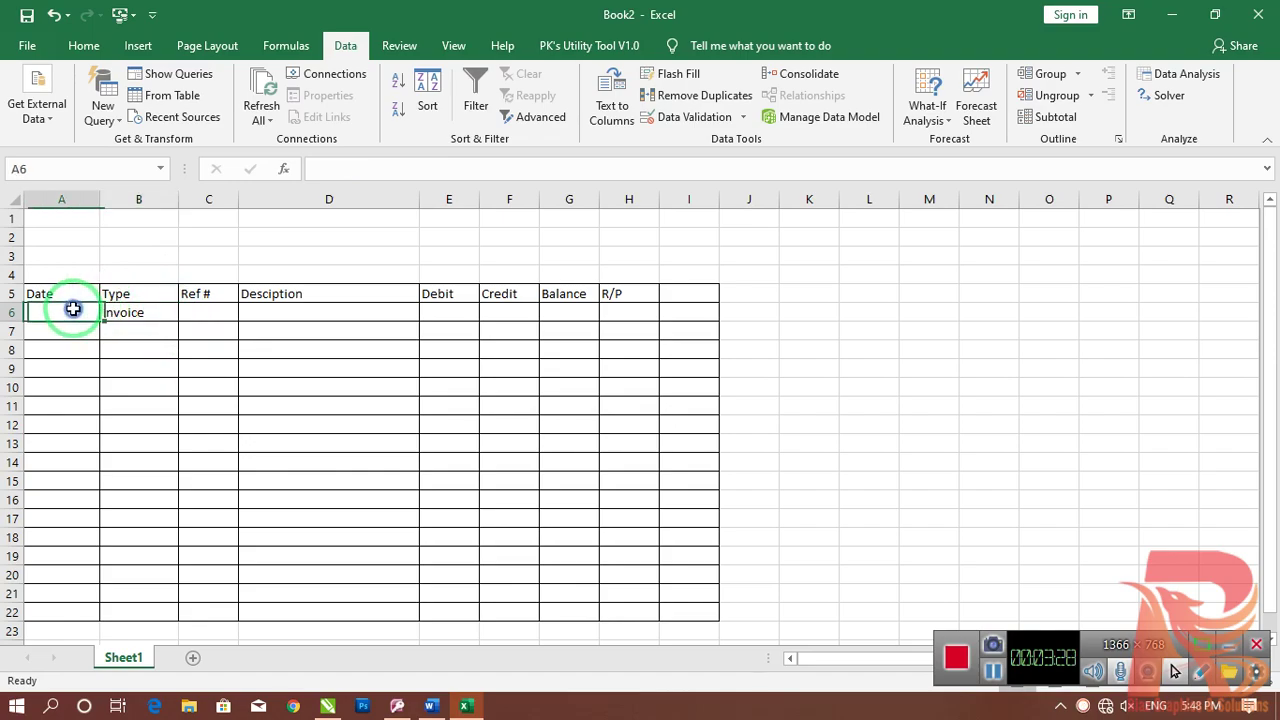
key("ctrl+semicolon")
key("Return")
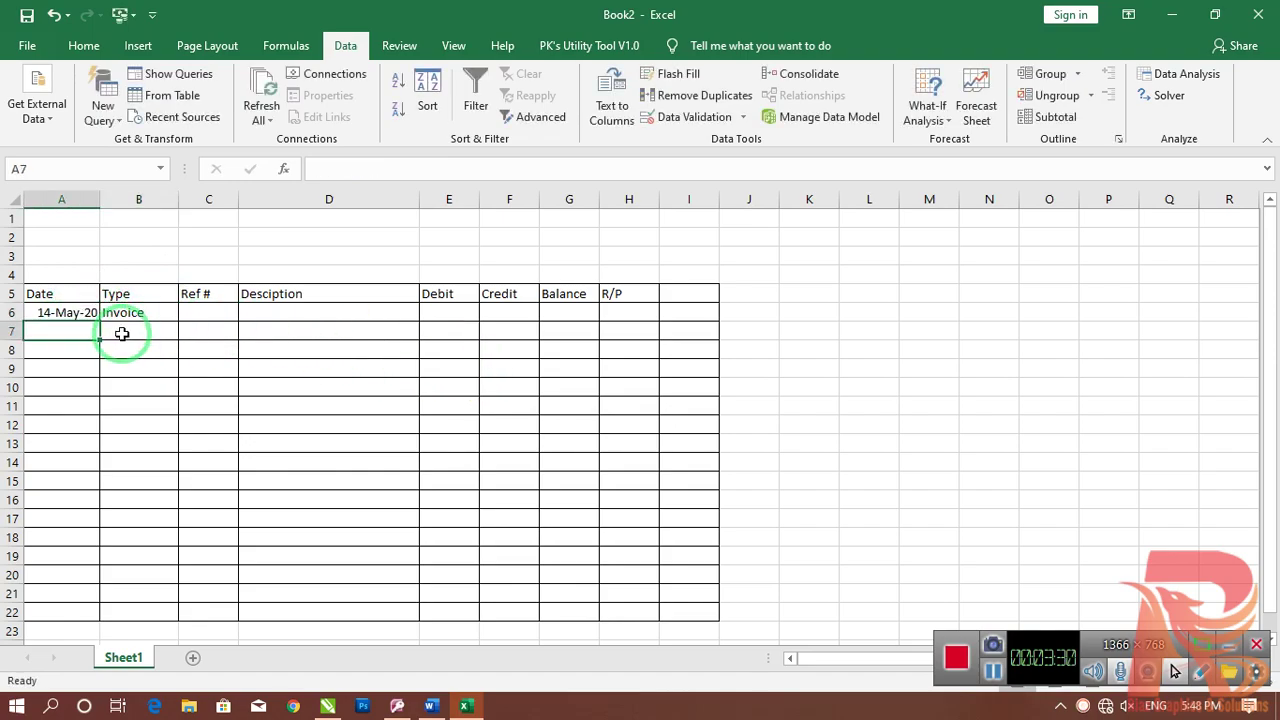
left_click(140, 310)
left_click(203, 310)
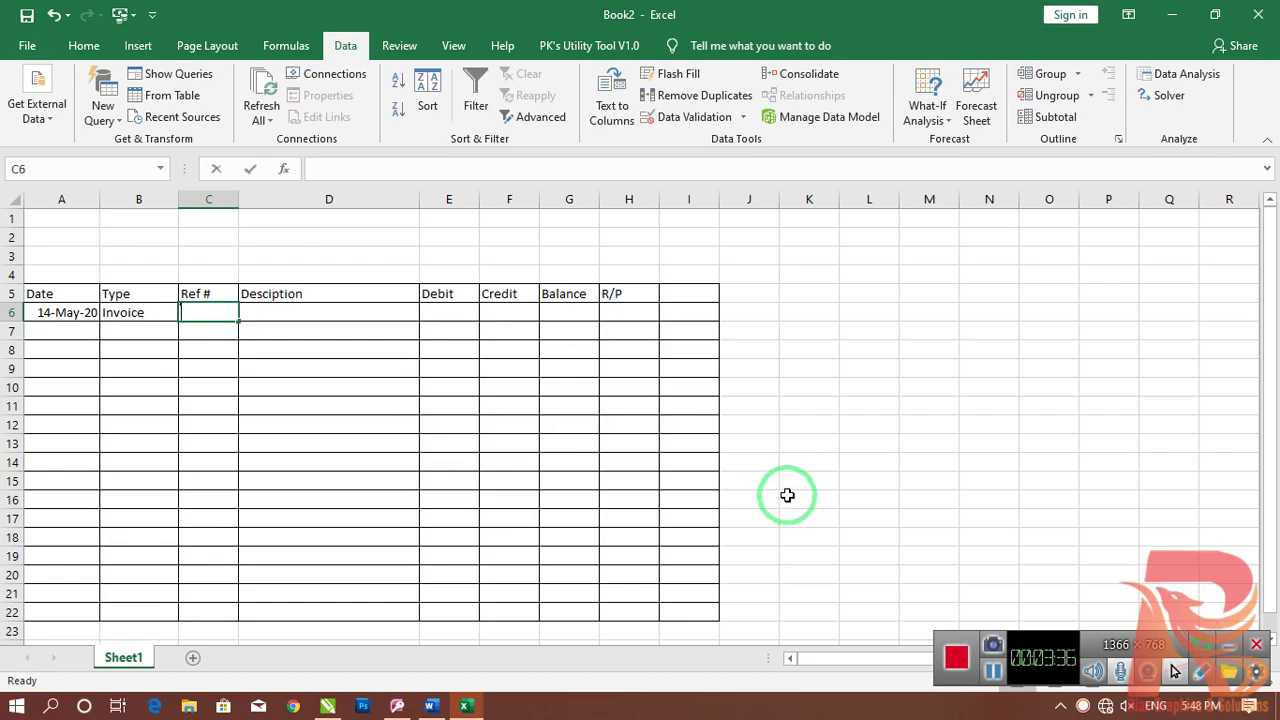
type("1")
key("Return")
Step: Enter 'Sale of LCD' as the description in D6
left_click(339, 317)
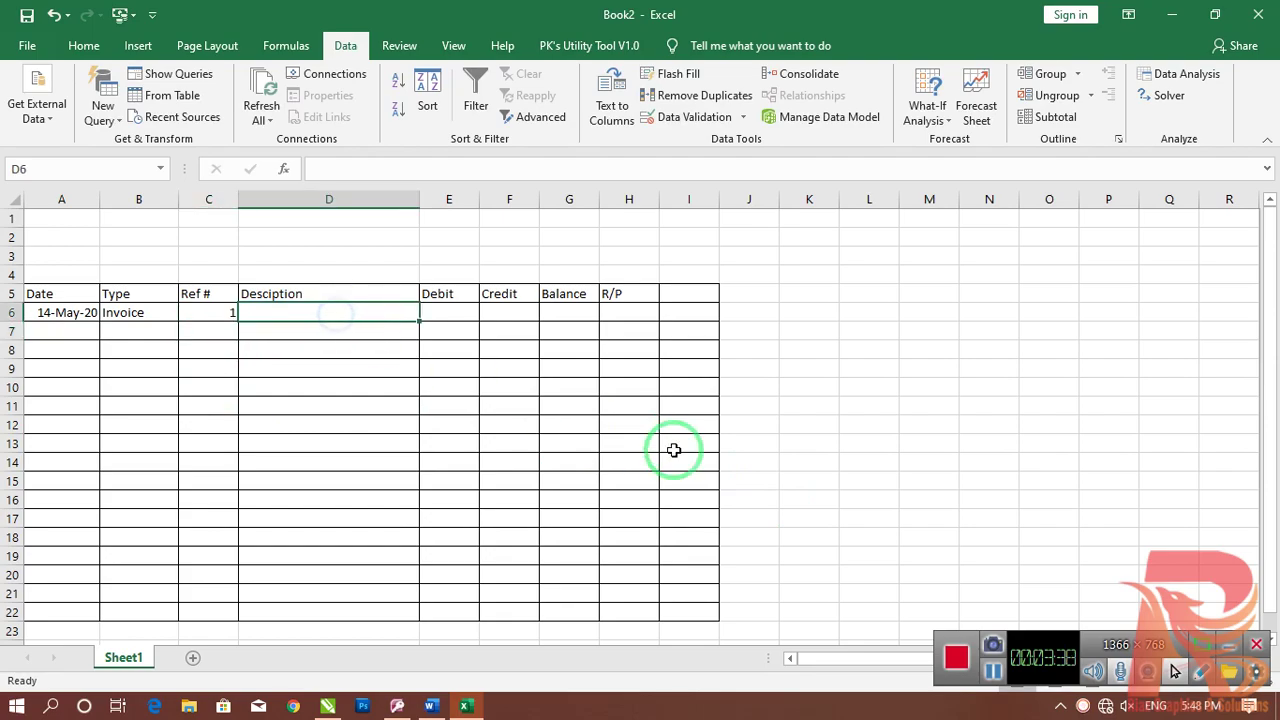
type("Sale")
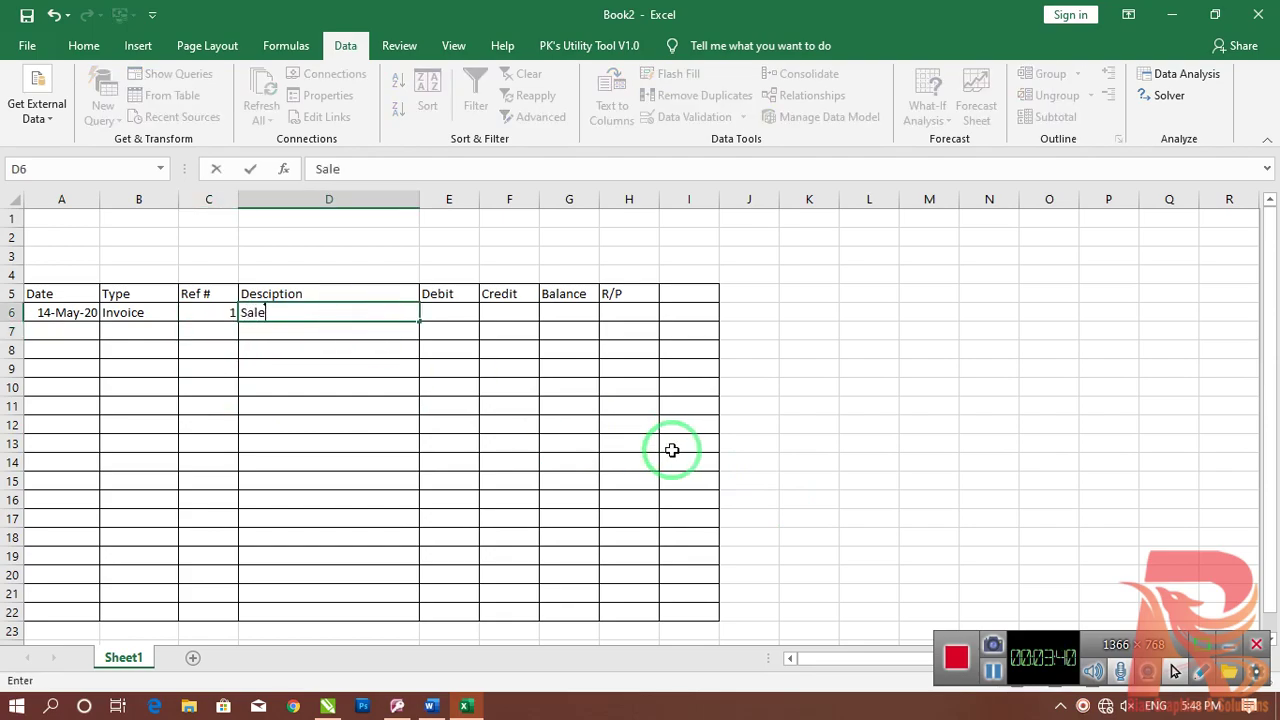
type(" of")
type(" LCD")
key("Return")
key("Right")
Step: Enter a 35000 debit in E6, ending on the Balance cell G6
key("Up")
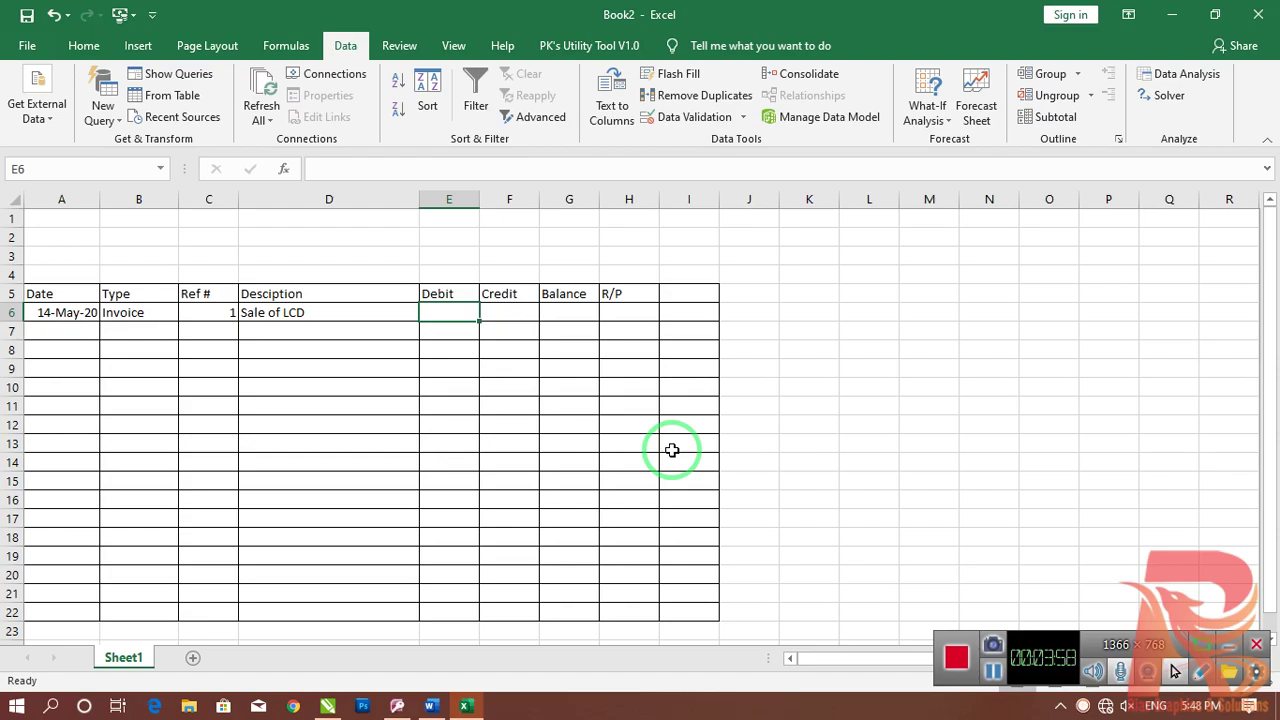
type("3")
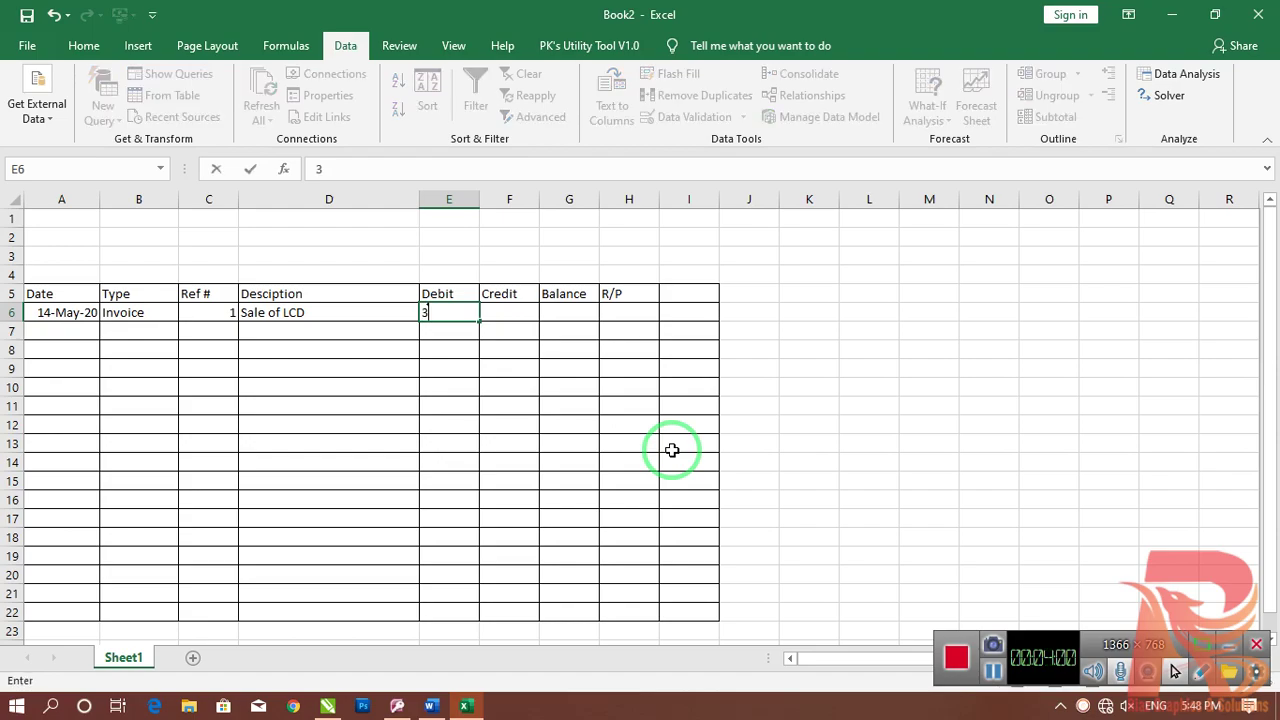
type("500")
type("0")
key("Return")
key("Right")
key("Left")
key("Up")
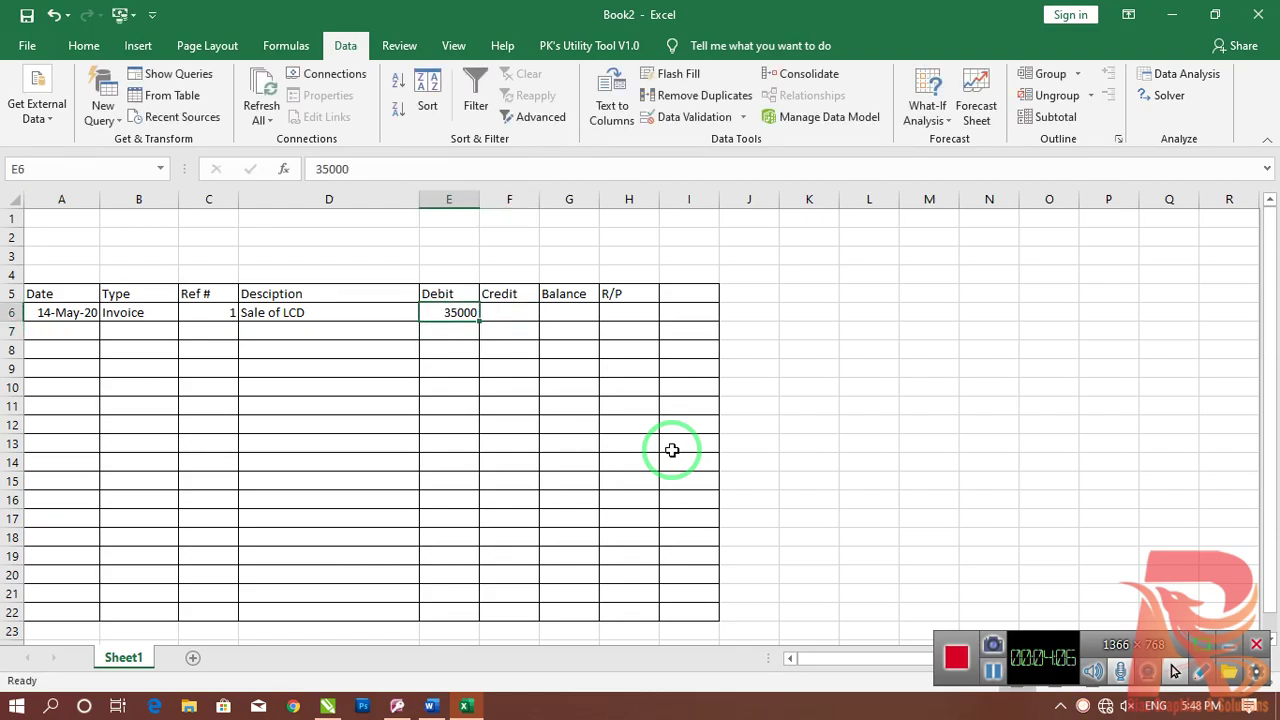
key("Right")
key("Left")
key("Right")
key("Right")
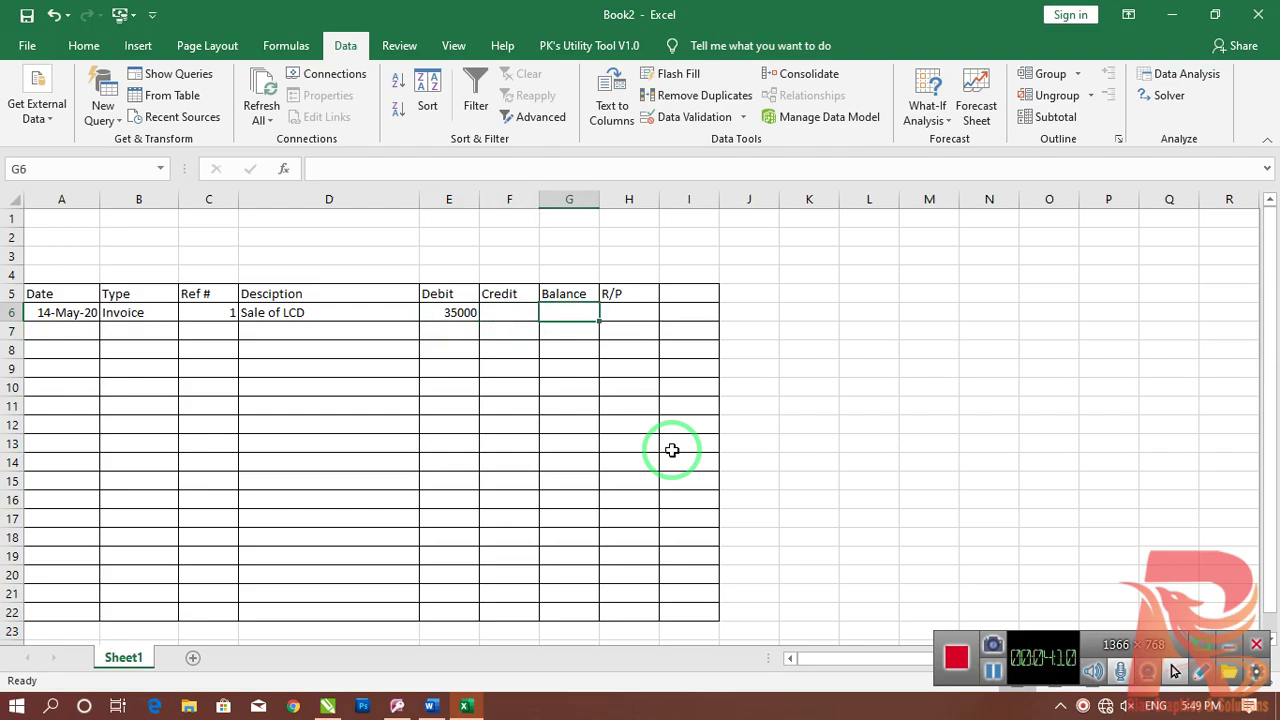
Step: Enter =E6-F6 in G6 so the first balance shows 35000
type("=")
key("Left")
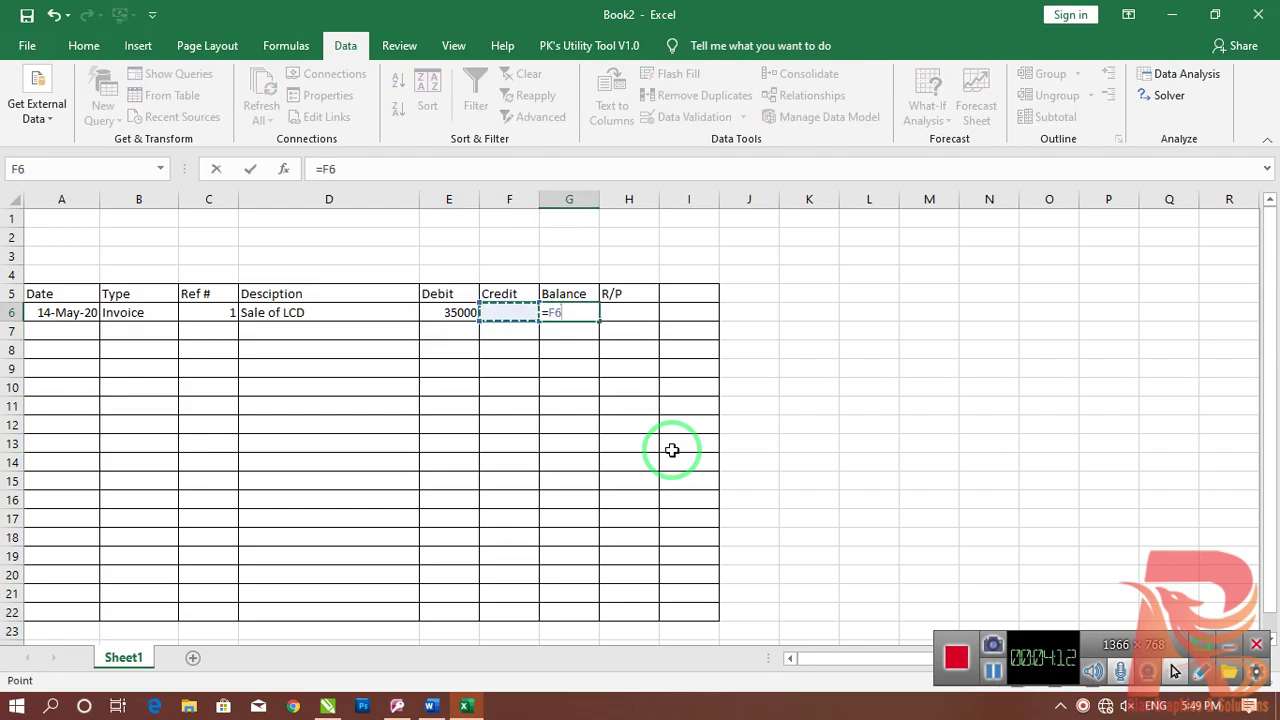
key("Left")
type("-")
key("Left")
key("Return")
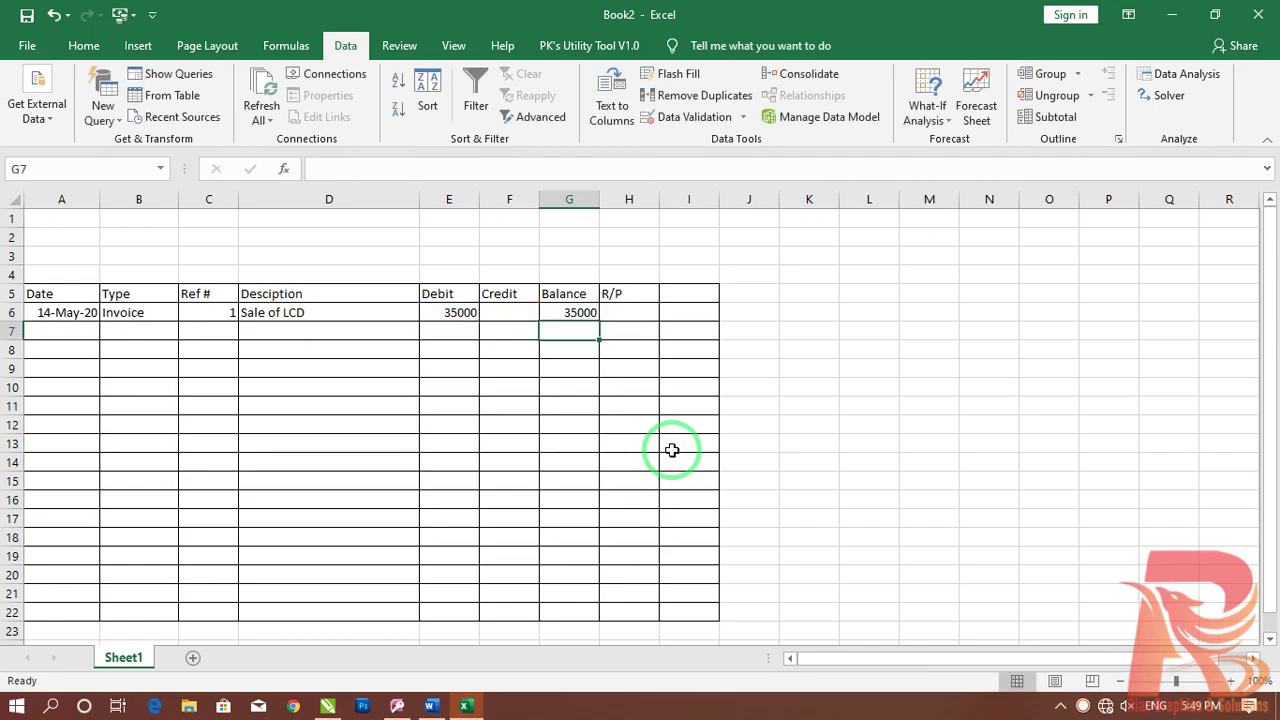
Step: Review the debit, credit and balance cells around row 6
key("Up")
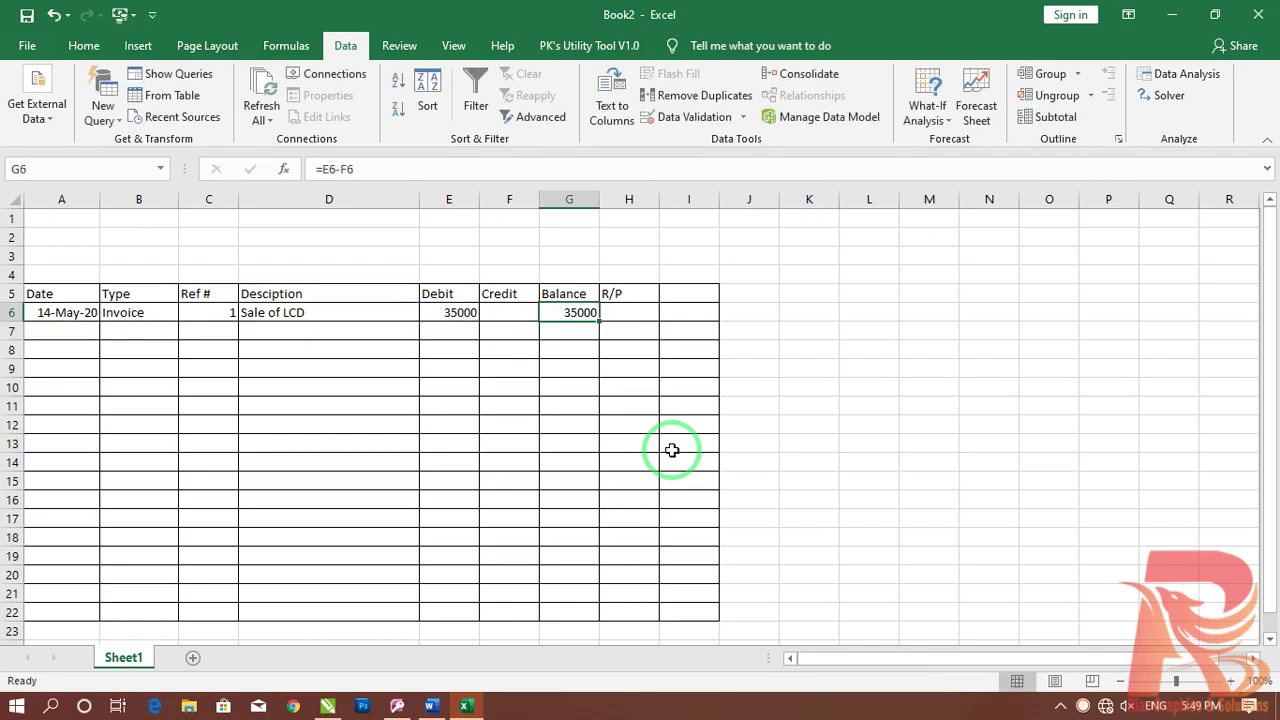
key("Left")
key("Left")
key("Right")
key("Down")
key("Down")
key("Down")
key("Down")
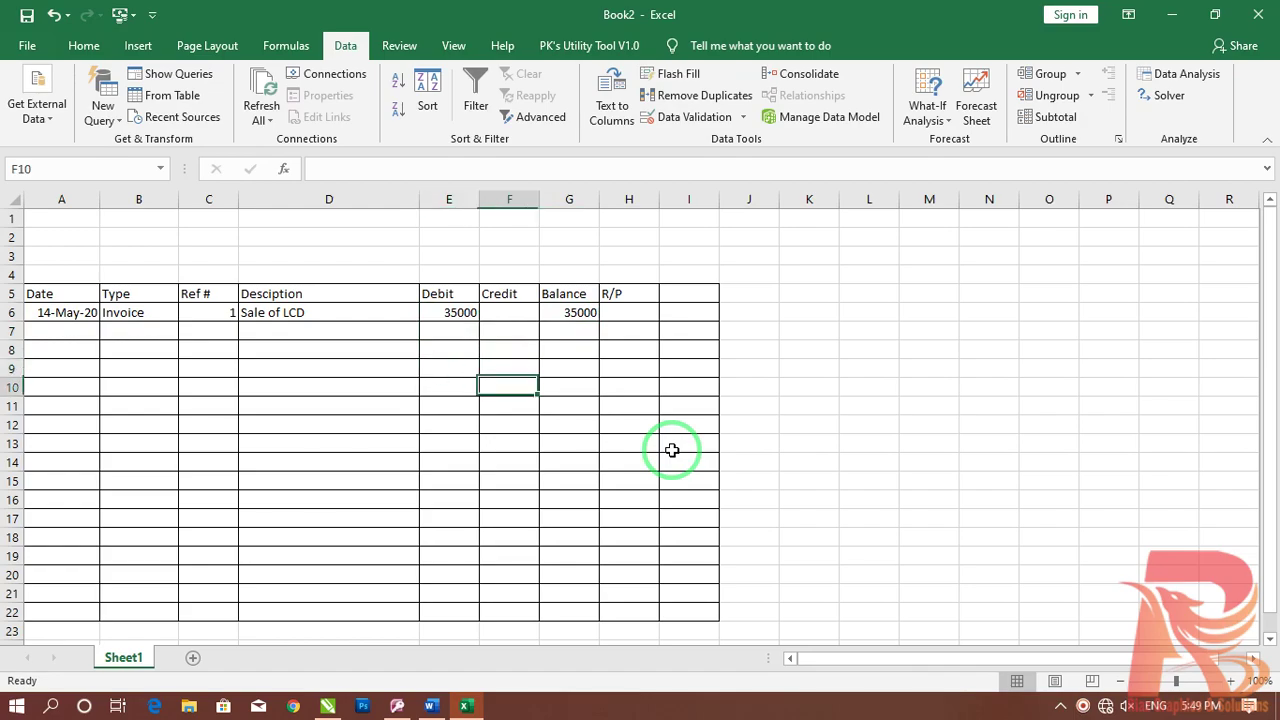
key("Left")
key("Down")
key("Right")
key("Right")
key("Up")
key("Up")
key("Up")
key("Up")
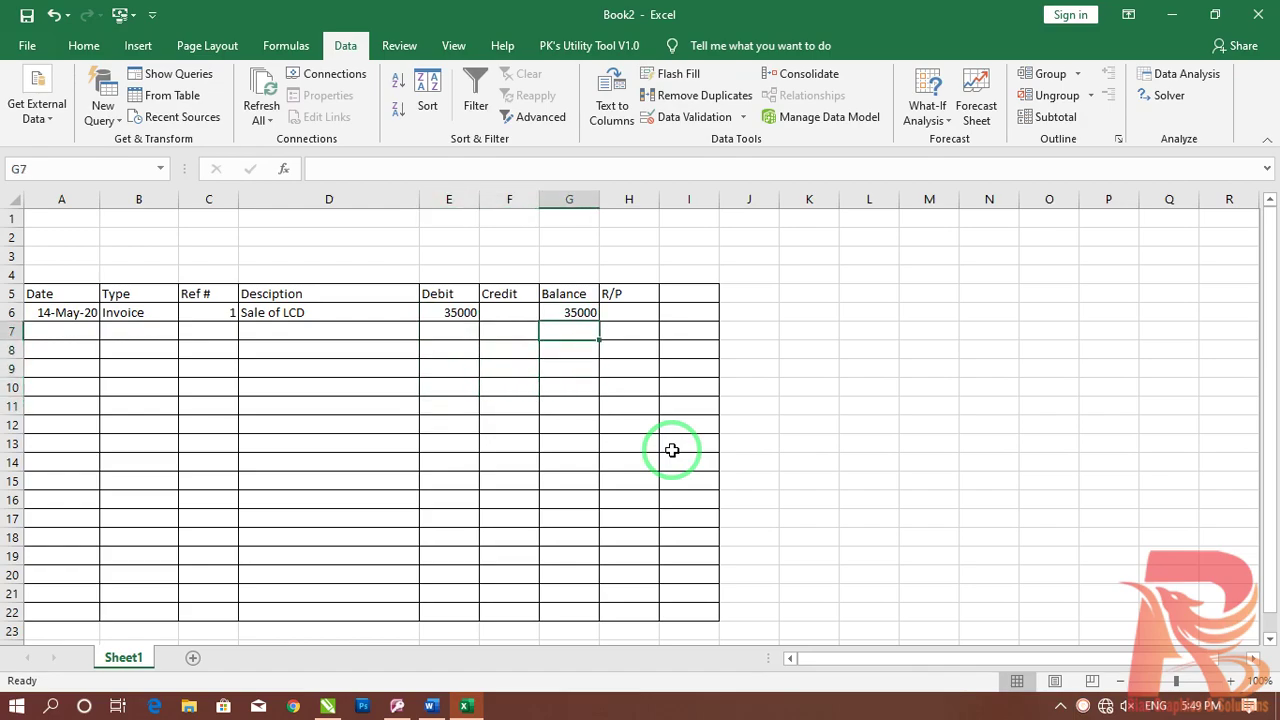
key("Up")
key("Right")
key("Right")
key("Up")
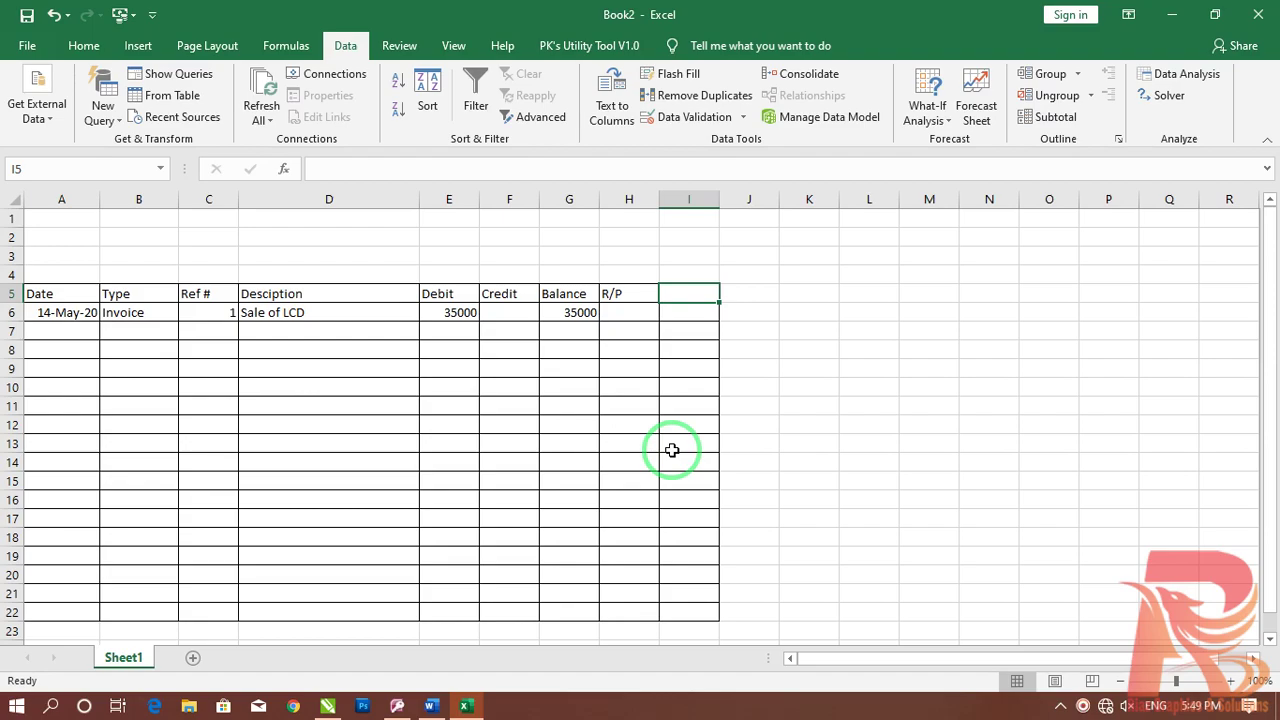
Step: Select spare column I and close its context menu without changes
left_click(688, 199)
right_click(688, 199)
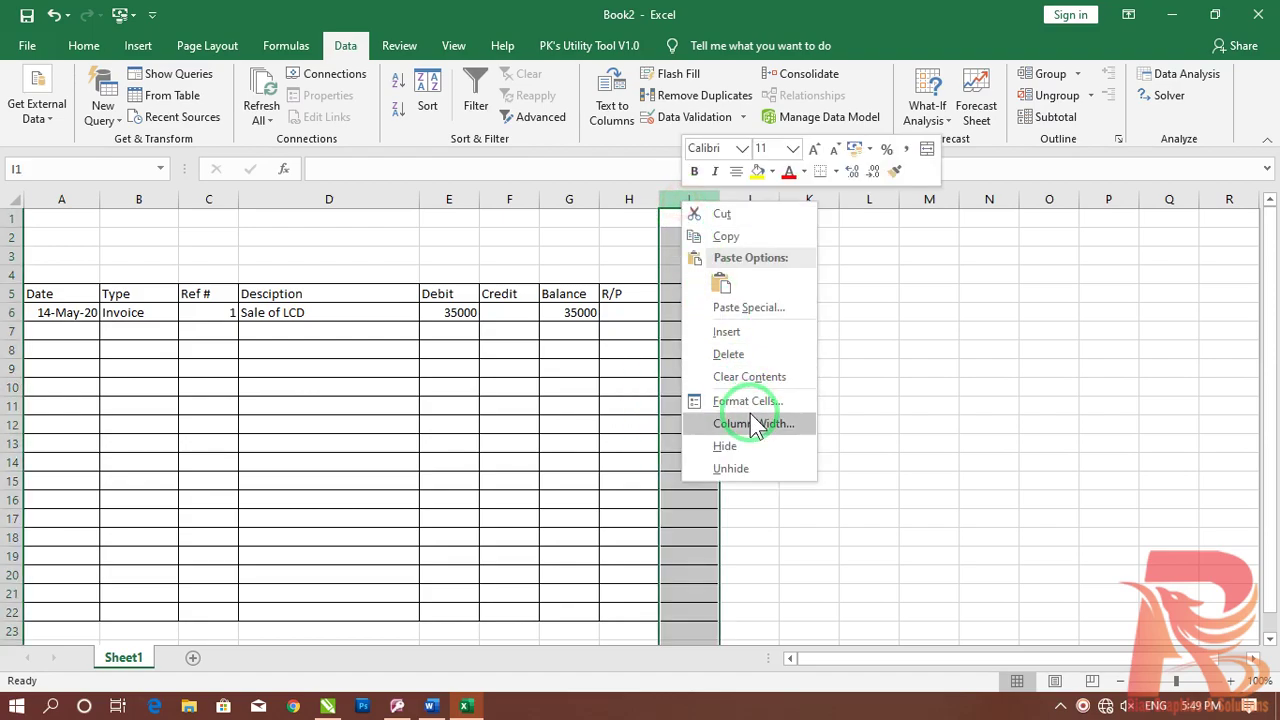
left_click(830, 365)
left_click(1049, 412)
left_click(760, 482)
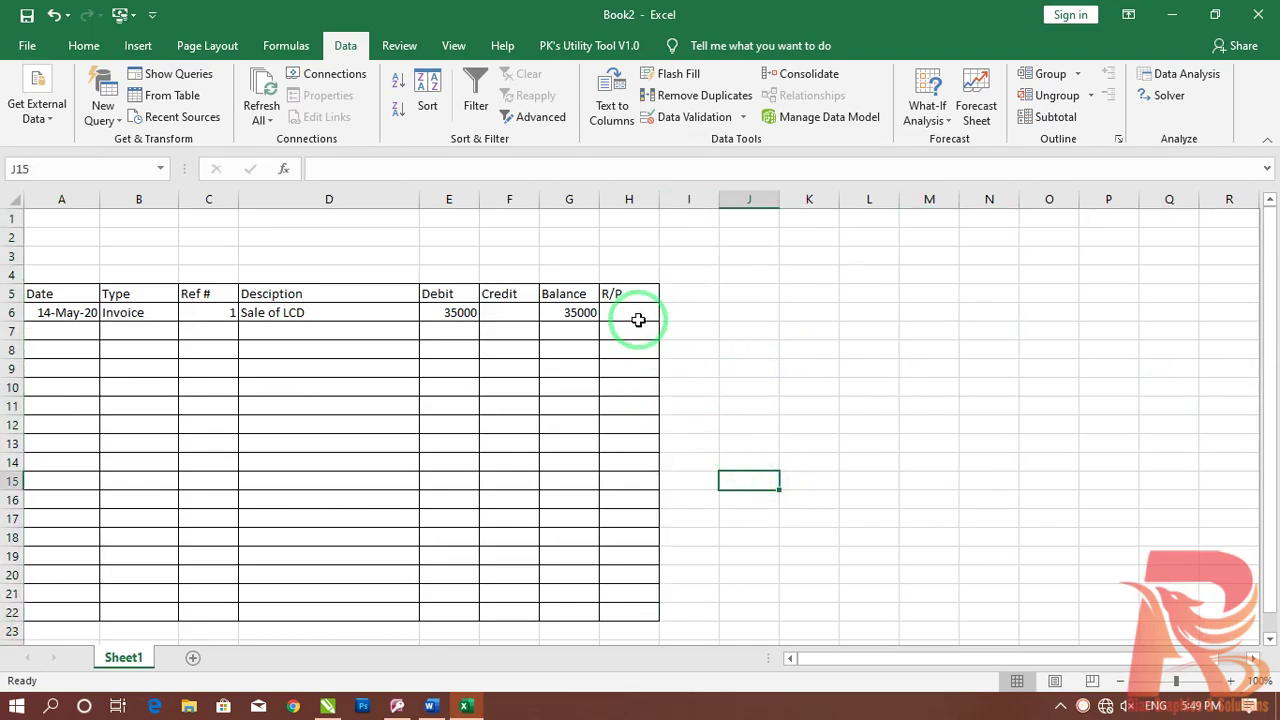
Step: In H6 begin the formula =IF(G6=0,"Null", testing for a zero balance
left_click(638, 319)
type("=")
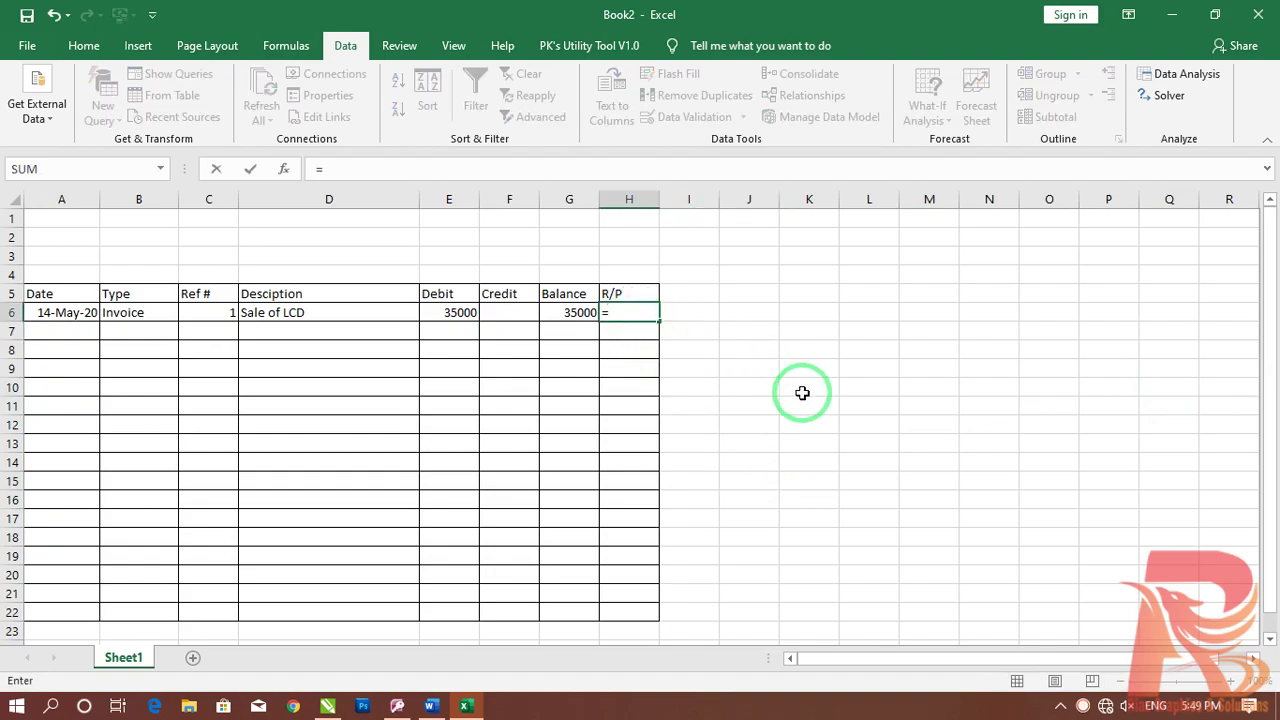
type("if(")
key("Left")
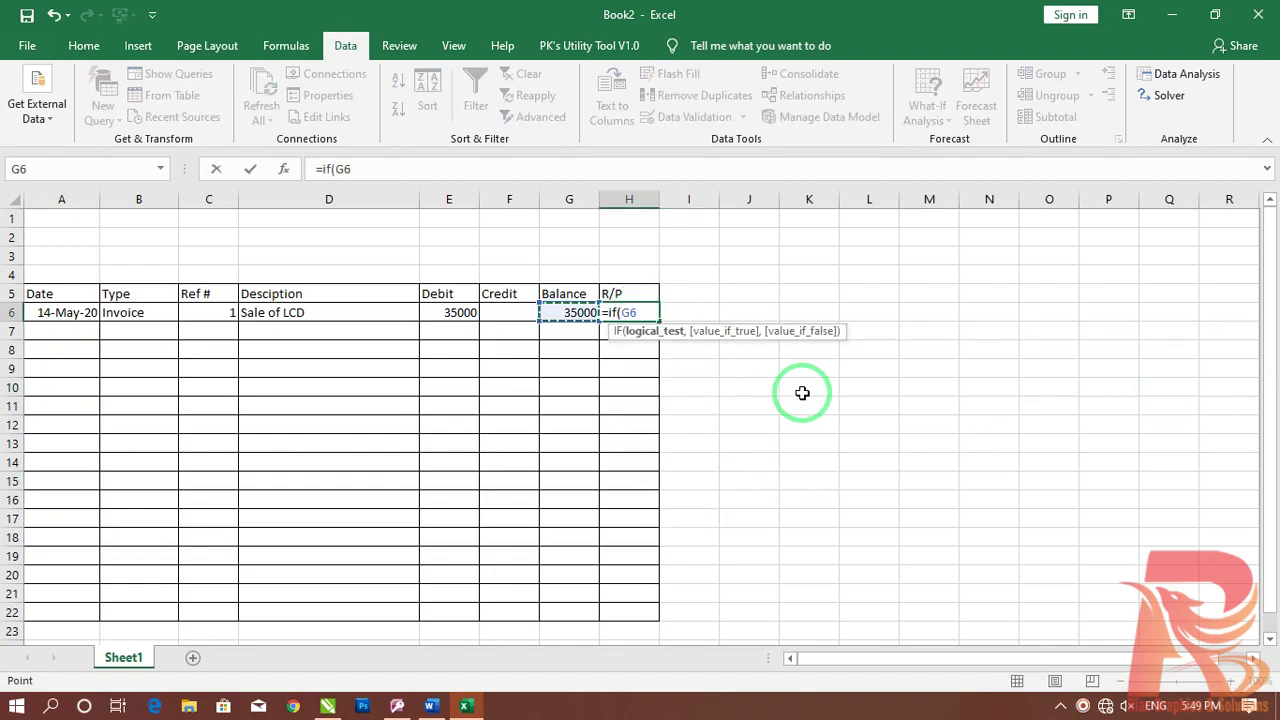
type("=,")
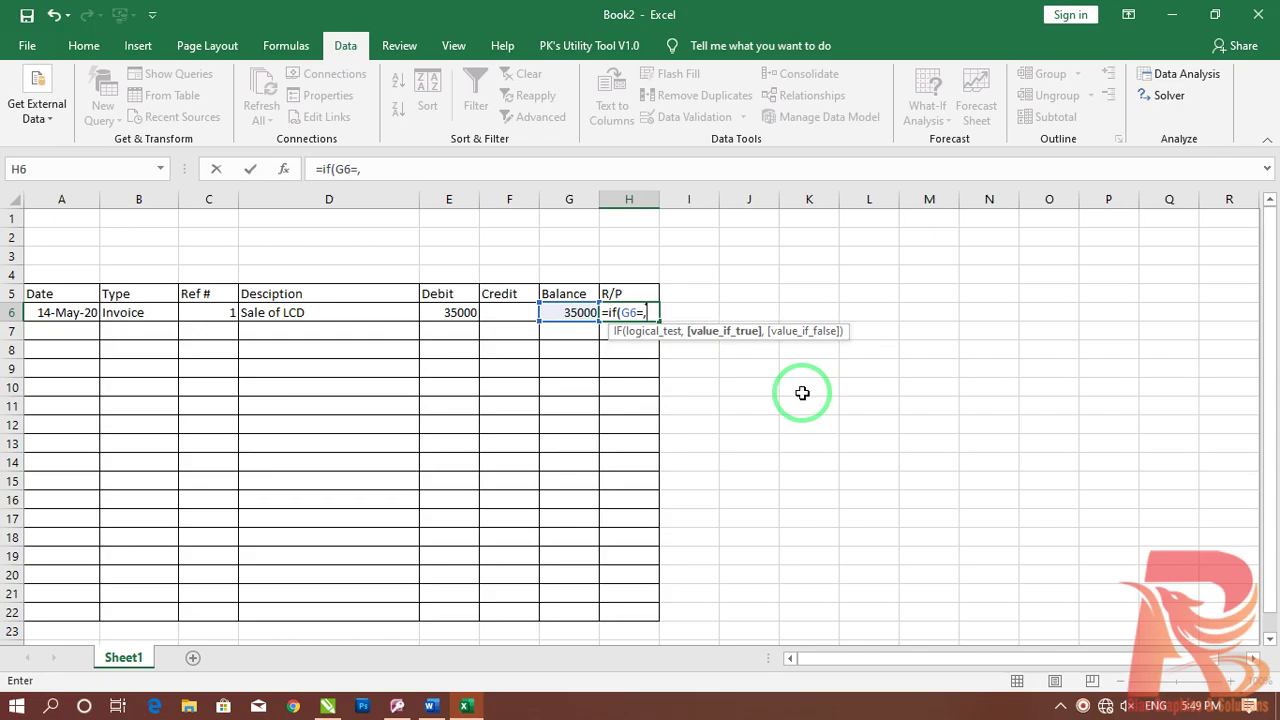
type("0")
key("BackSpace")
key("BackSpace")
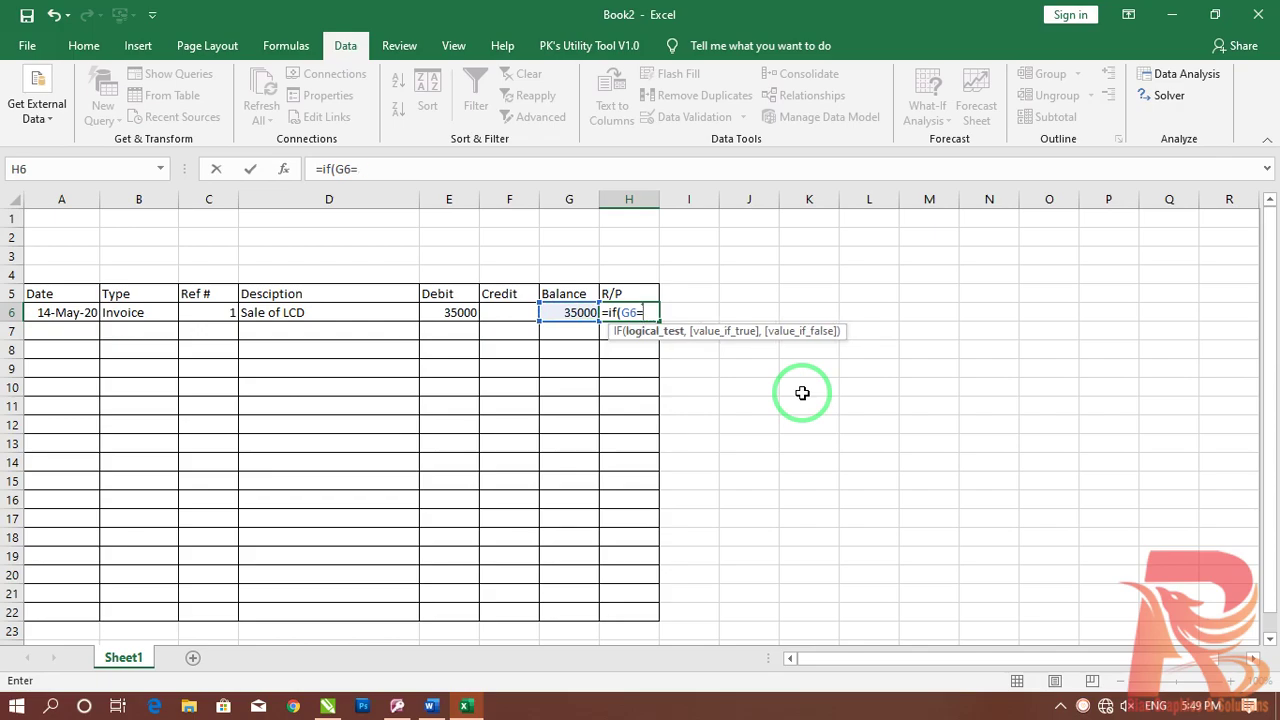
type("0,")
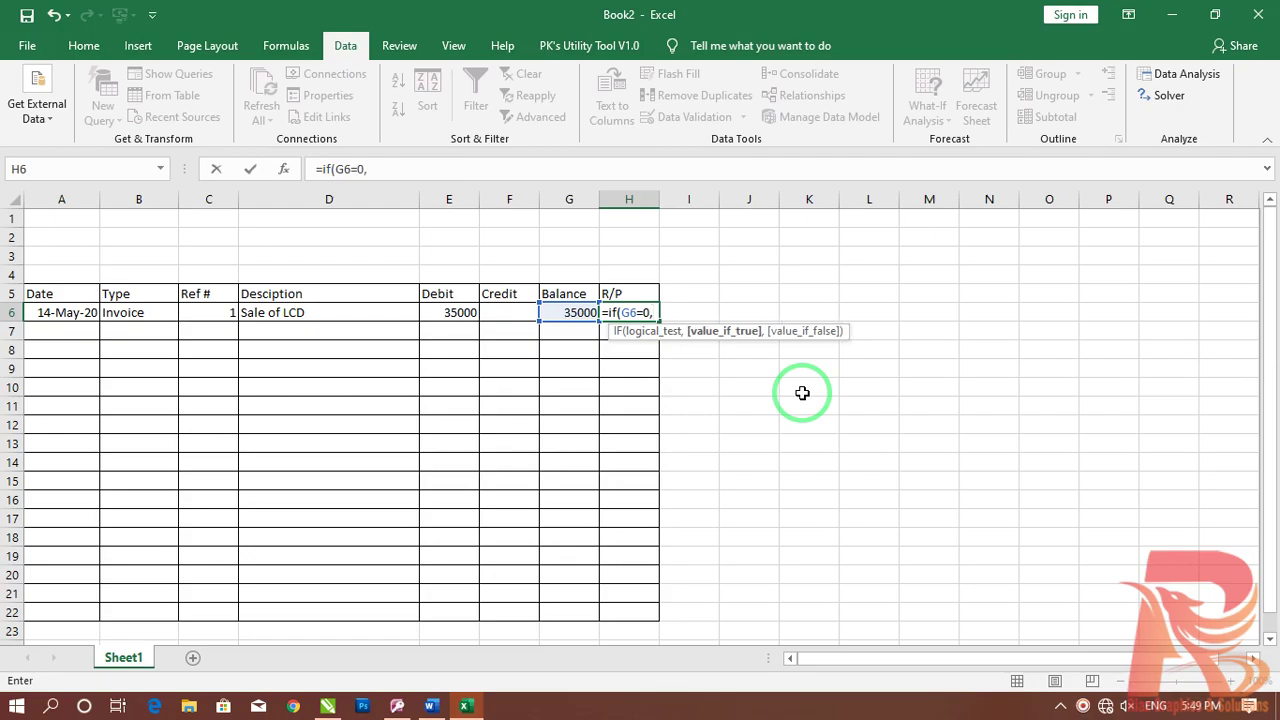
type("\"b")
key("BackSpace")
type("B")
key("BackSpace")
Step: Finish the nested IF(G6>0,"R","P") so H6 displays R
type("Nul")
type("l")
type("\",")
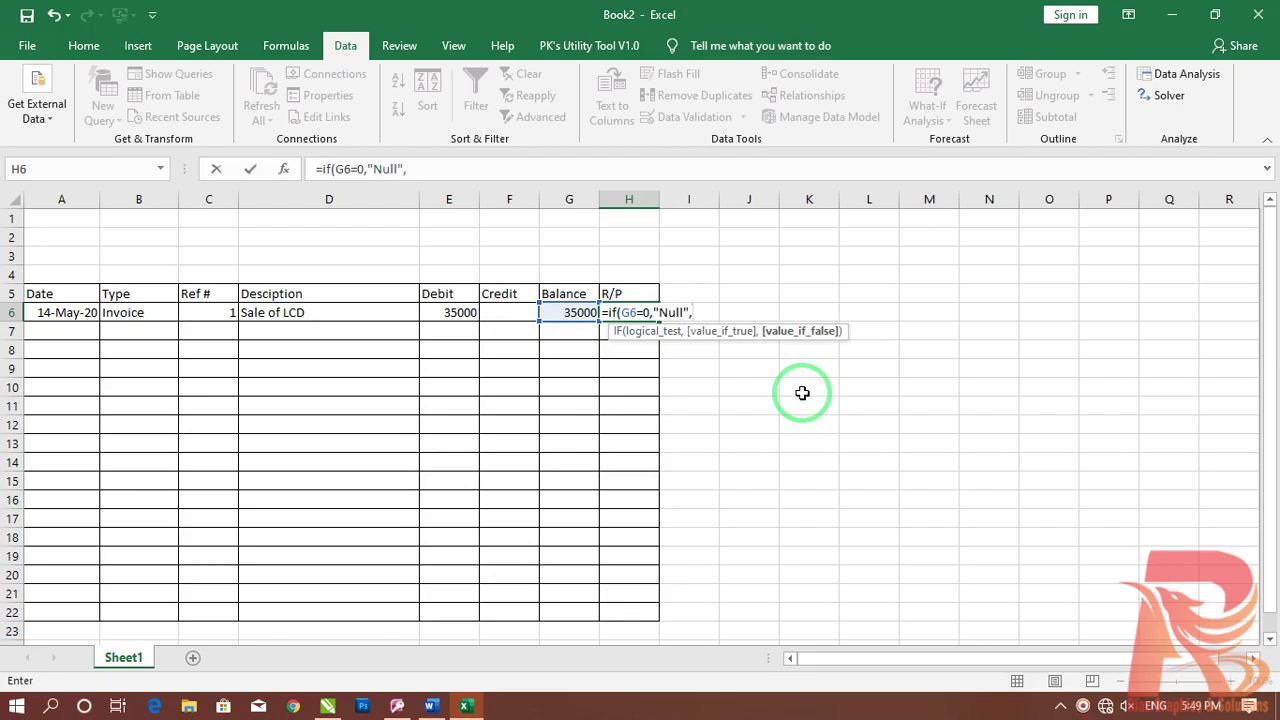
type("if(")
key("Left")
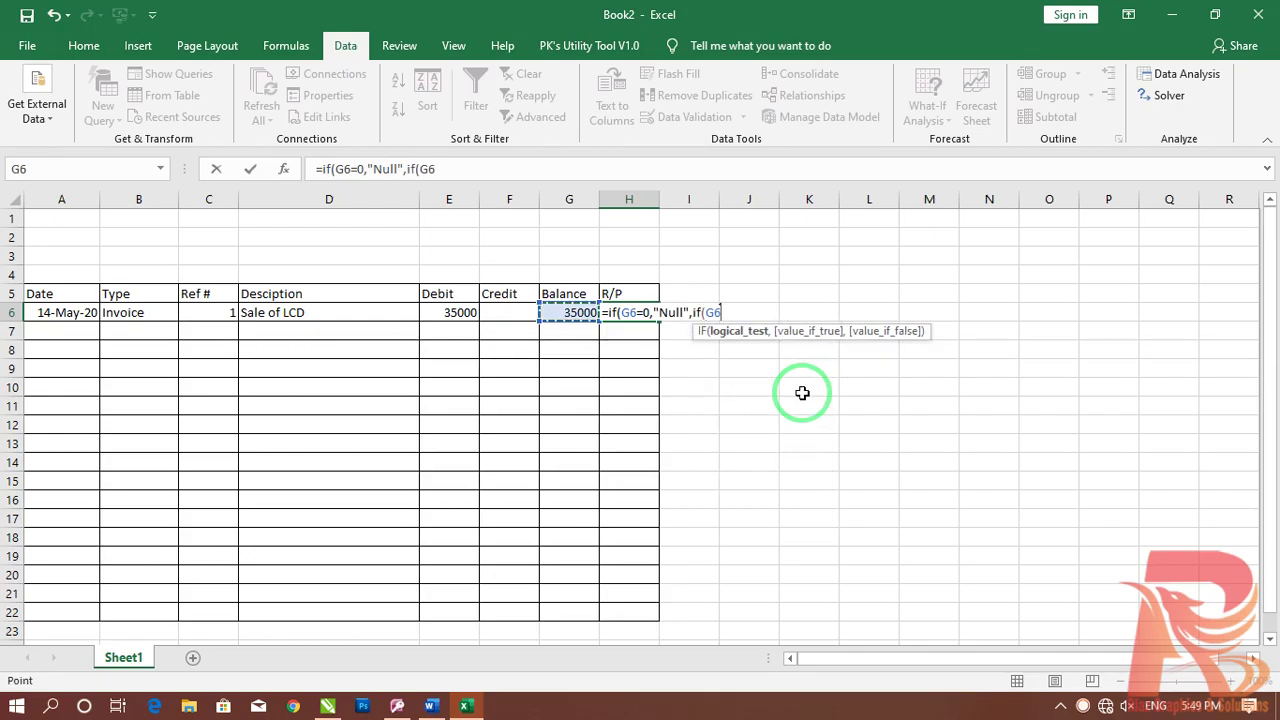
type(">0")
type(",\"")
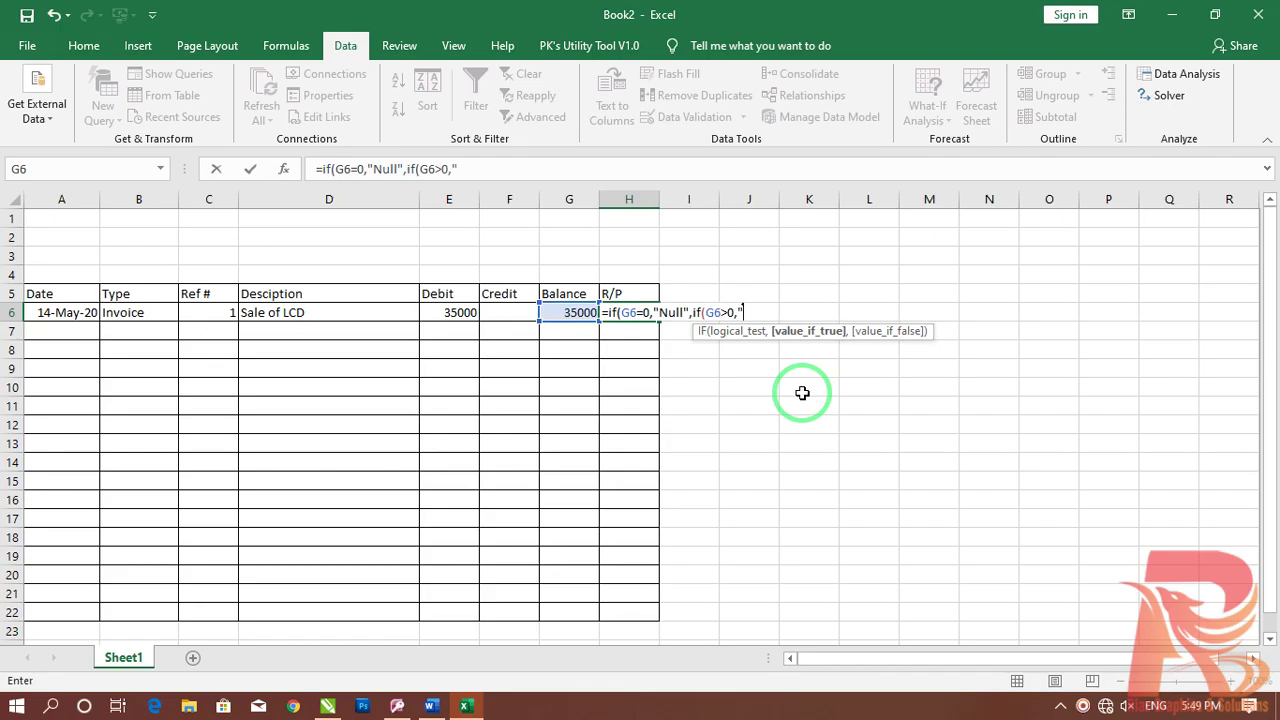
type("Dr")
key("BackSpace")
key("BackSpace")
type("R")
type("\"")
type(",\"P")
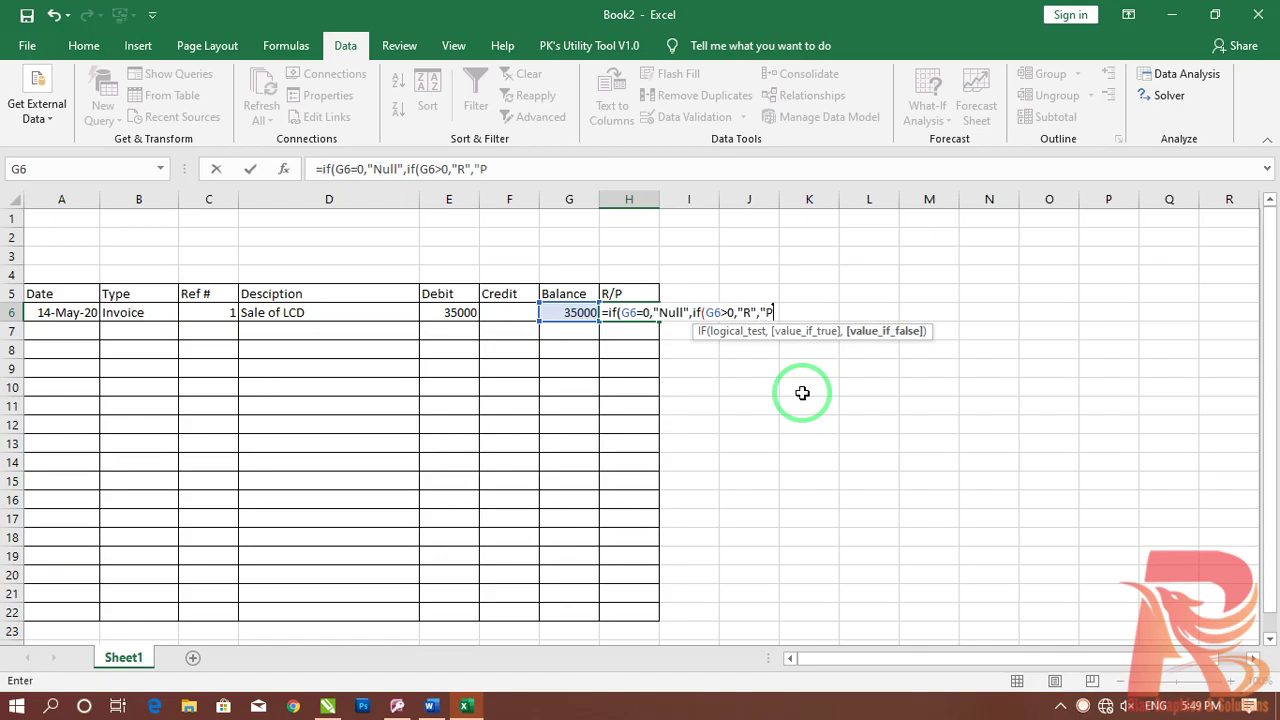
type("\")")
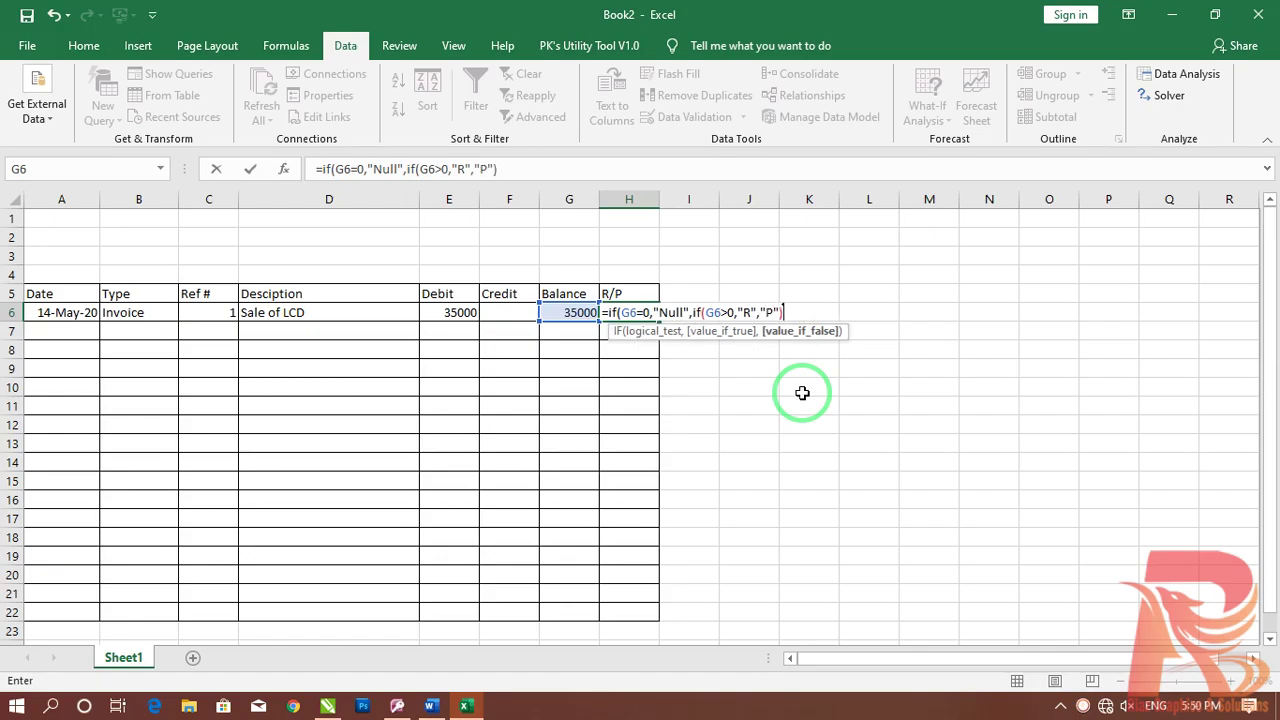
type(")")
key("Return")
key("Up")
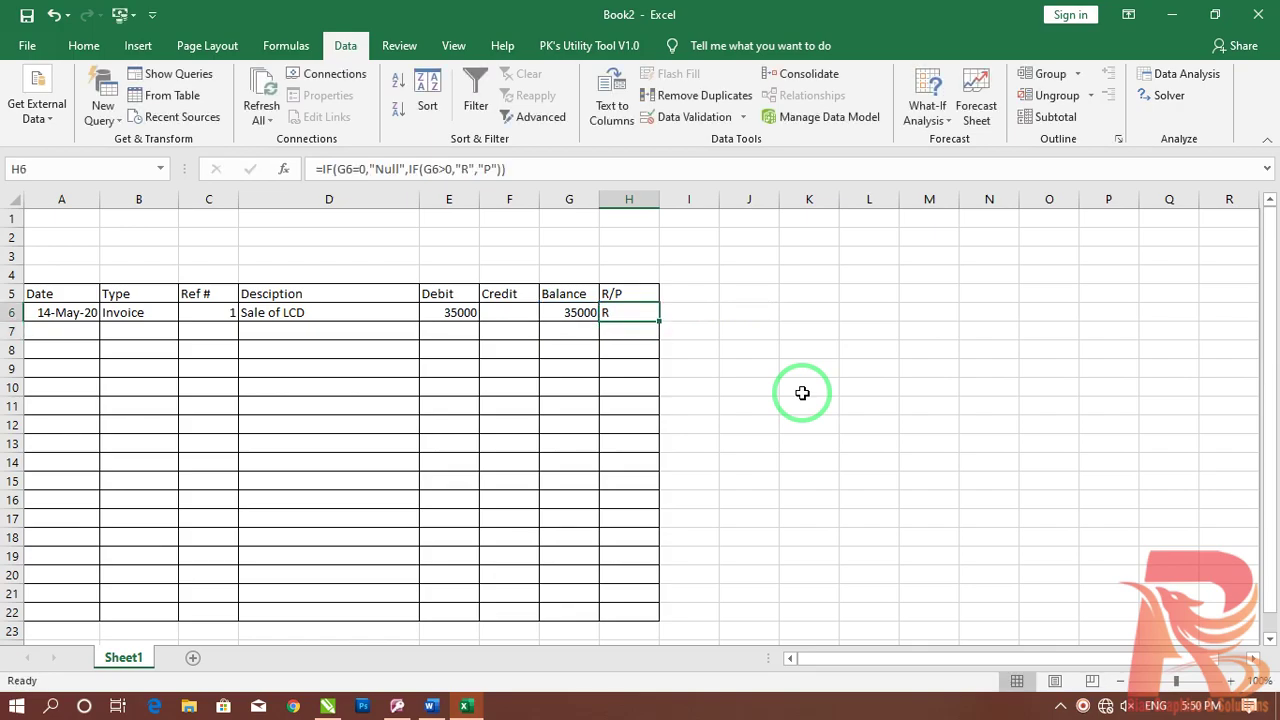
Step: Fill the R/P formula from H6 down to H22, then check the G6 and H6 formulas
left_click_drag(658, 320, 658, 612)
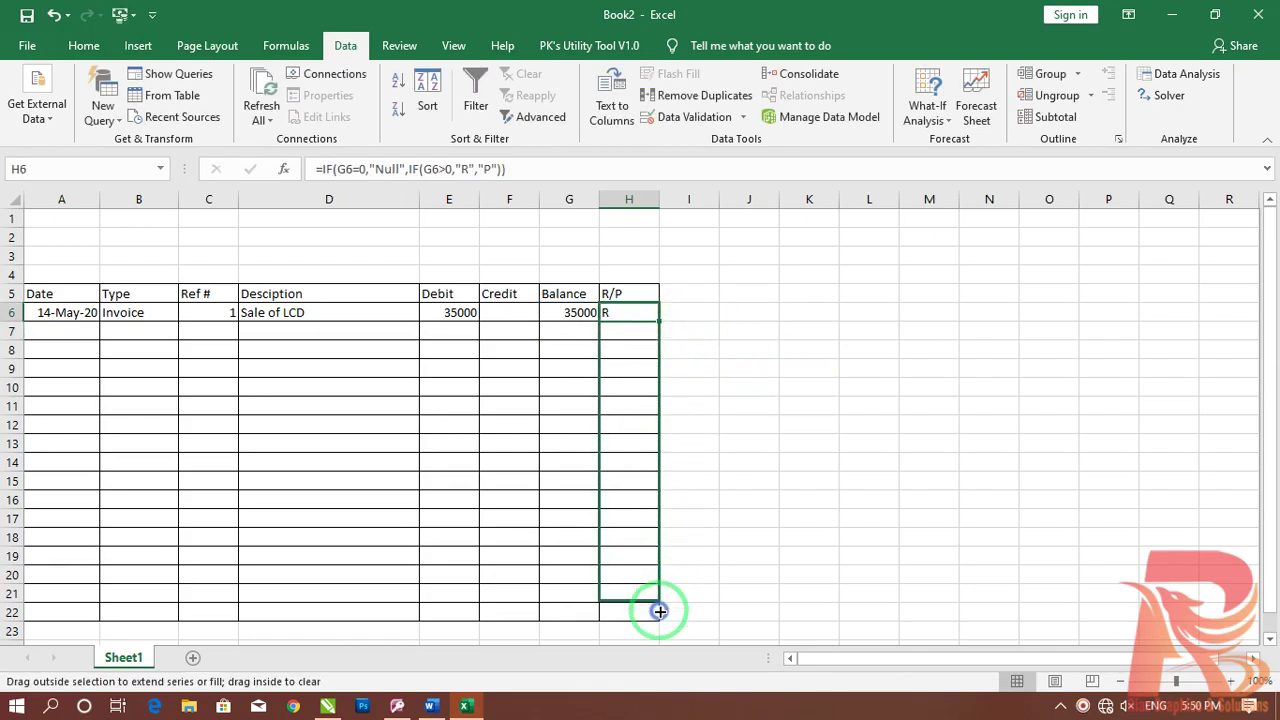
left_click(929, 428)
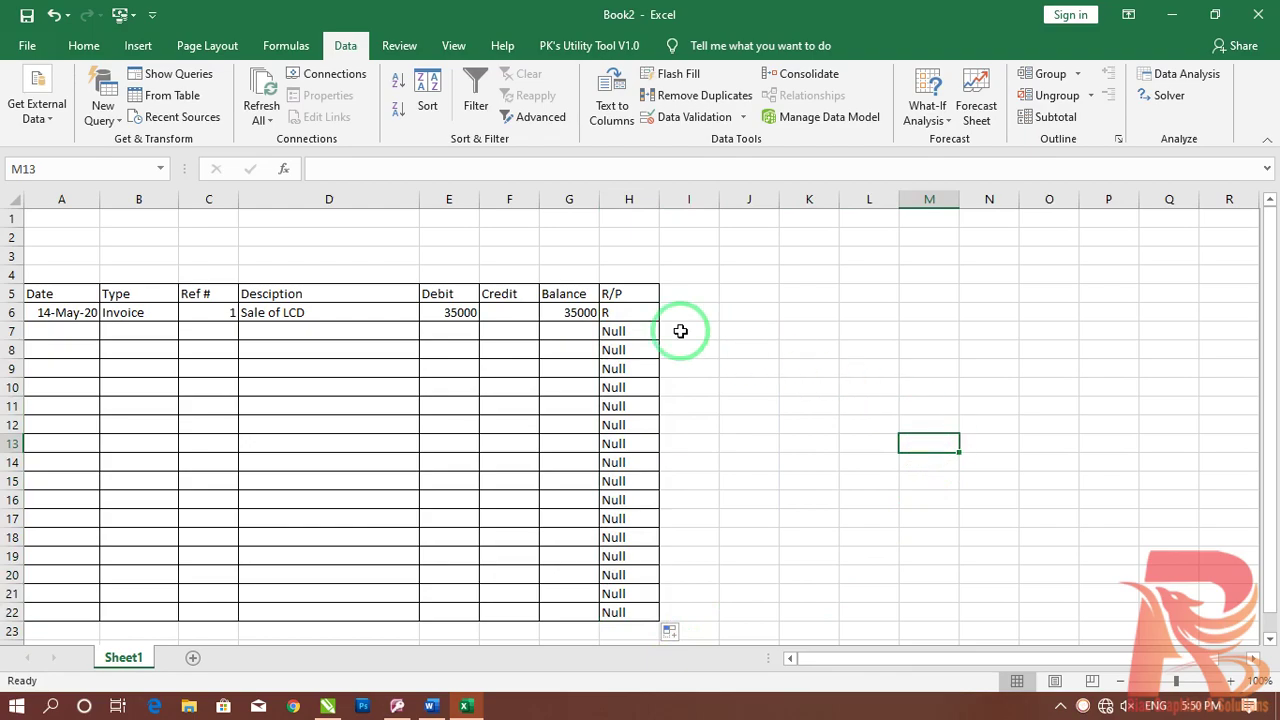
left_click(562, 316)
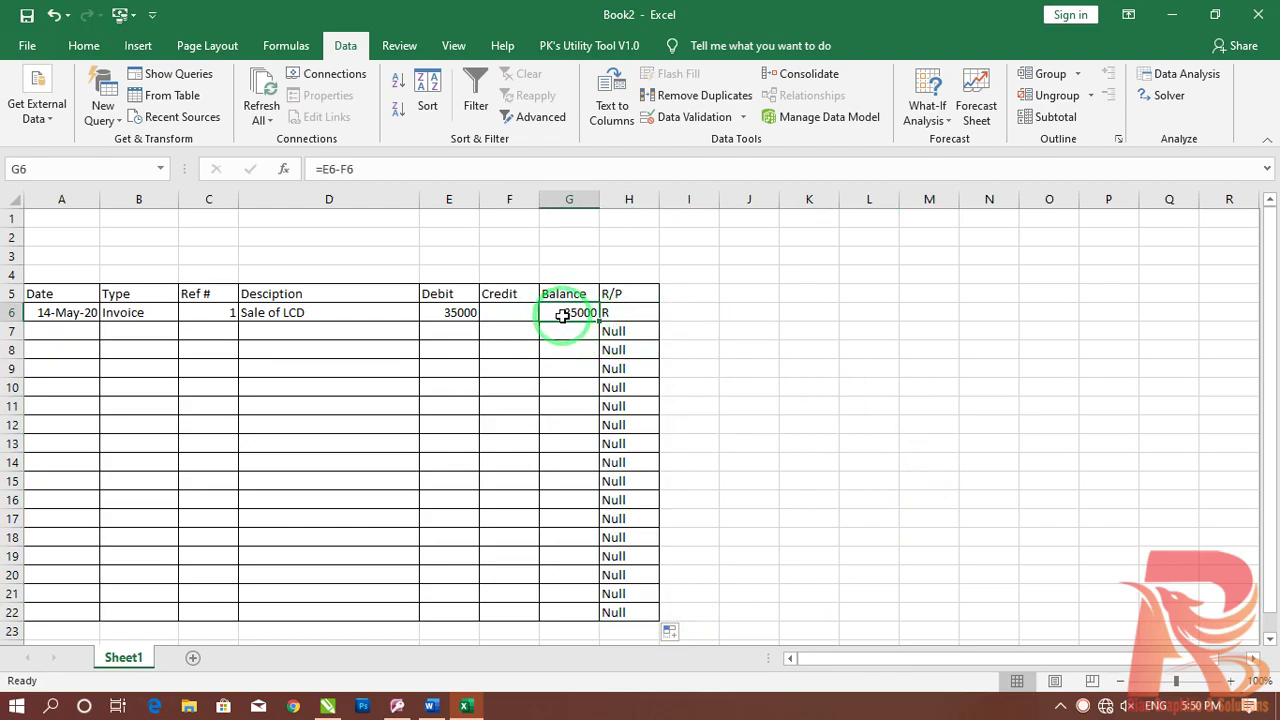
left_click(634, 313)
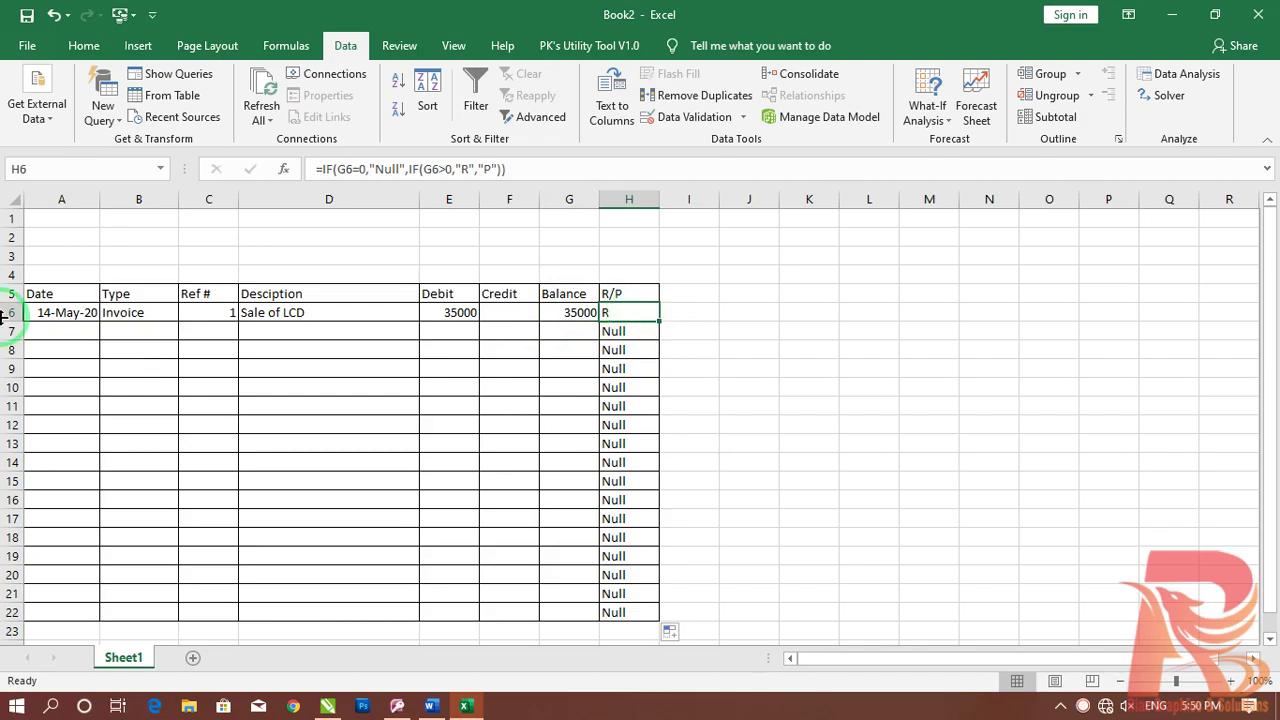
left_click(63, 334)
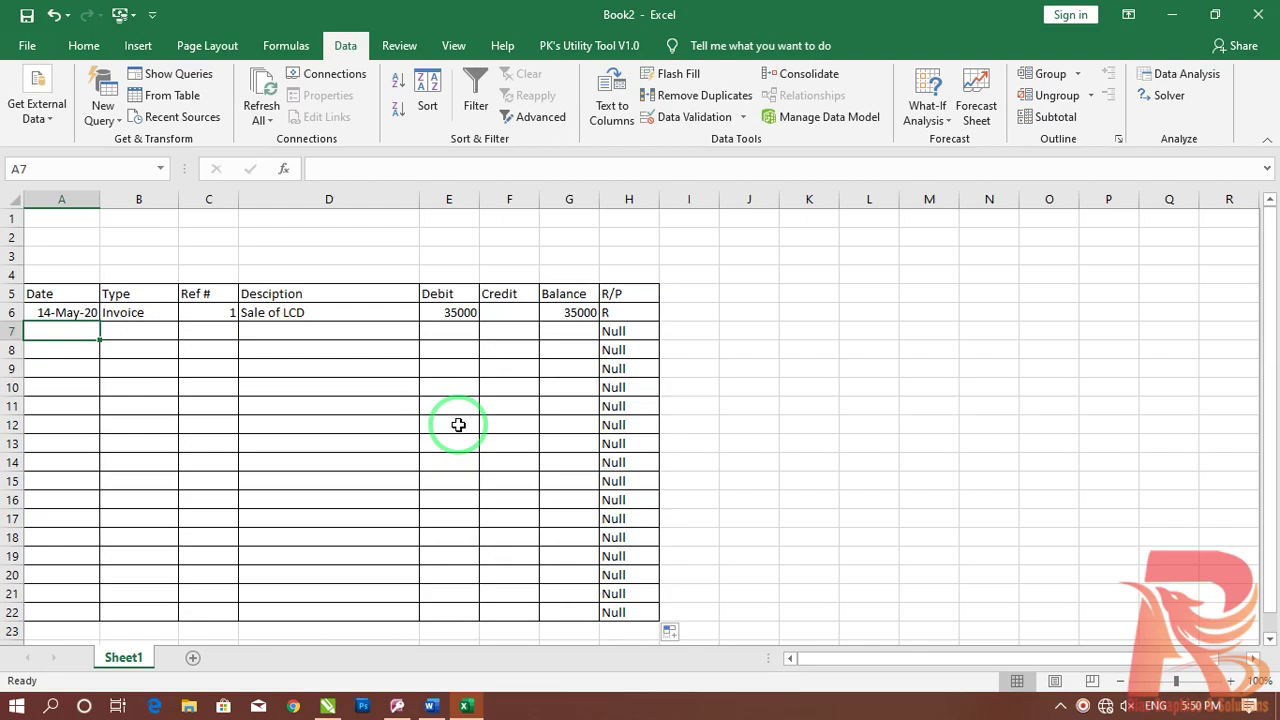
Step: Enter today's date in A7 and set B7's type to Receipt
key("ctrl+semicolon")
key("Return")
key("Right")
key("Up")
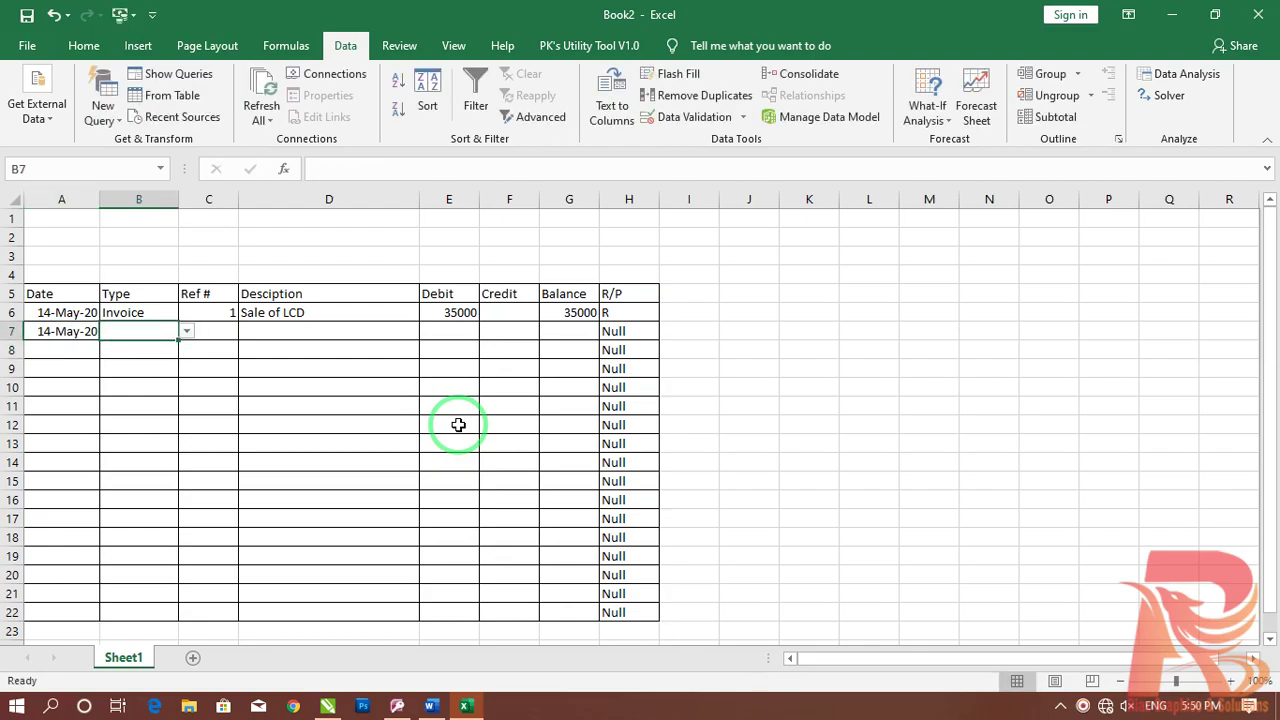
type("r")
key("Return")
left_click(571, 407)
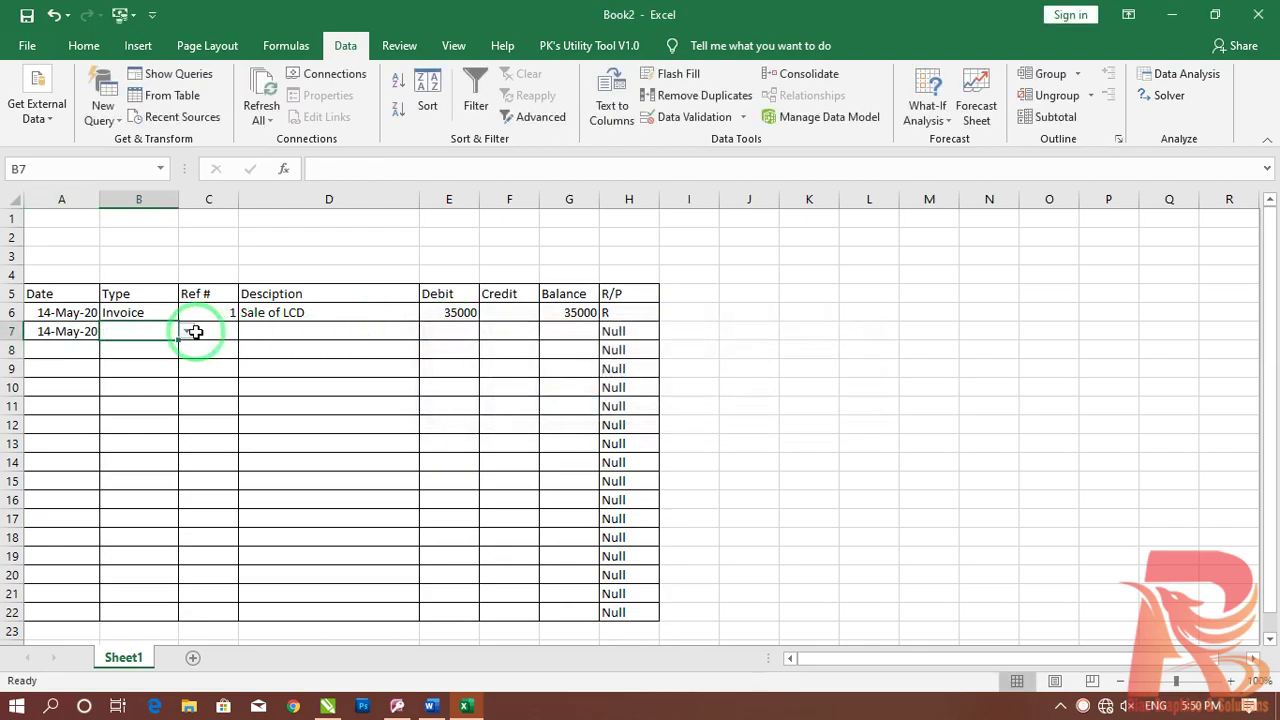
left_click(187, 331)
left_click(160, 358)
Step: Enter the cheque-number description in D7
left_click(229, 330)
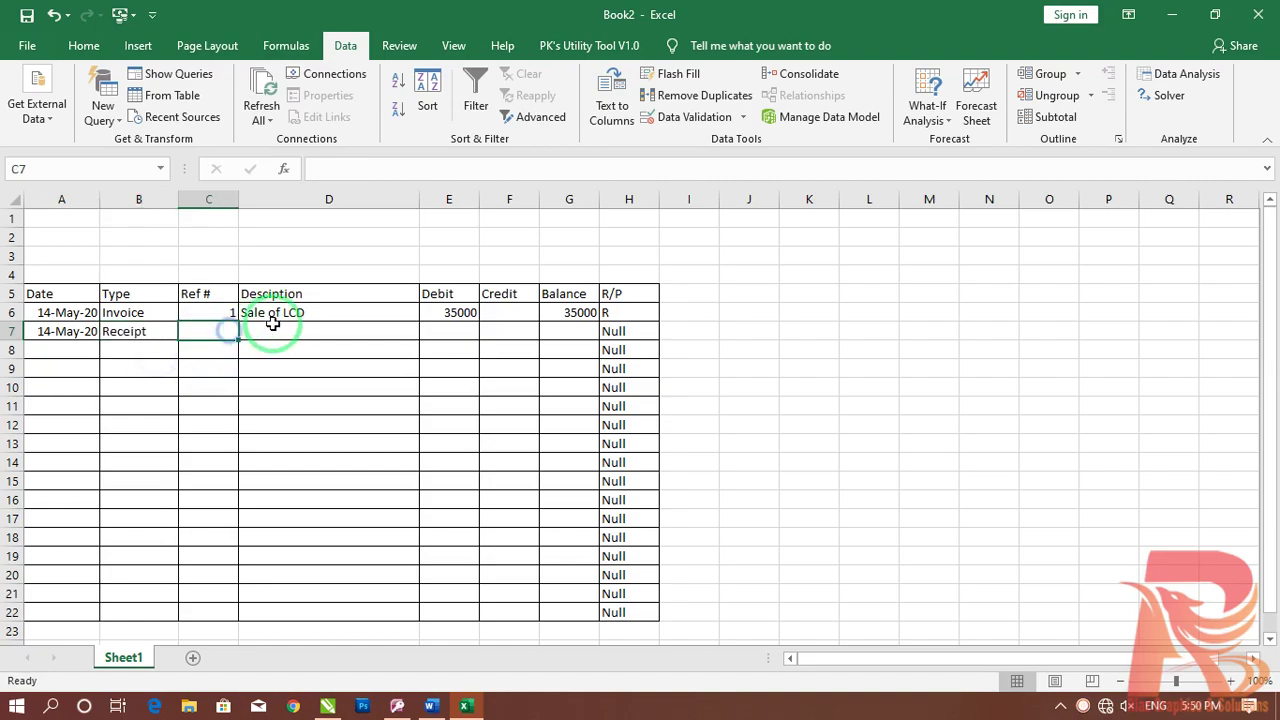
left_click(278, 330)
type("Che")
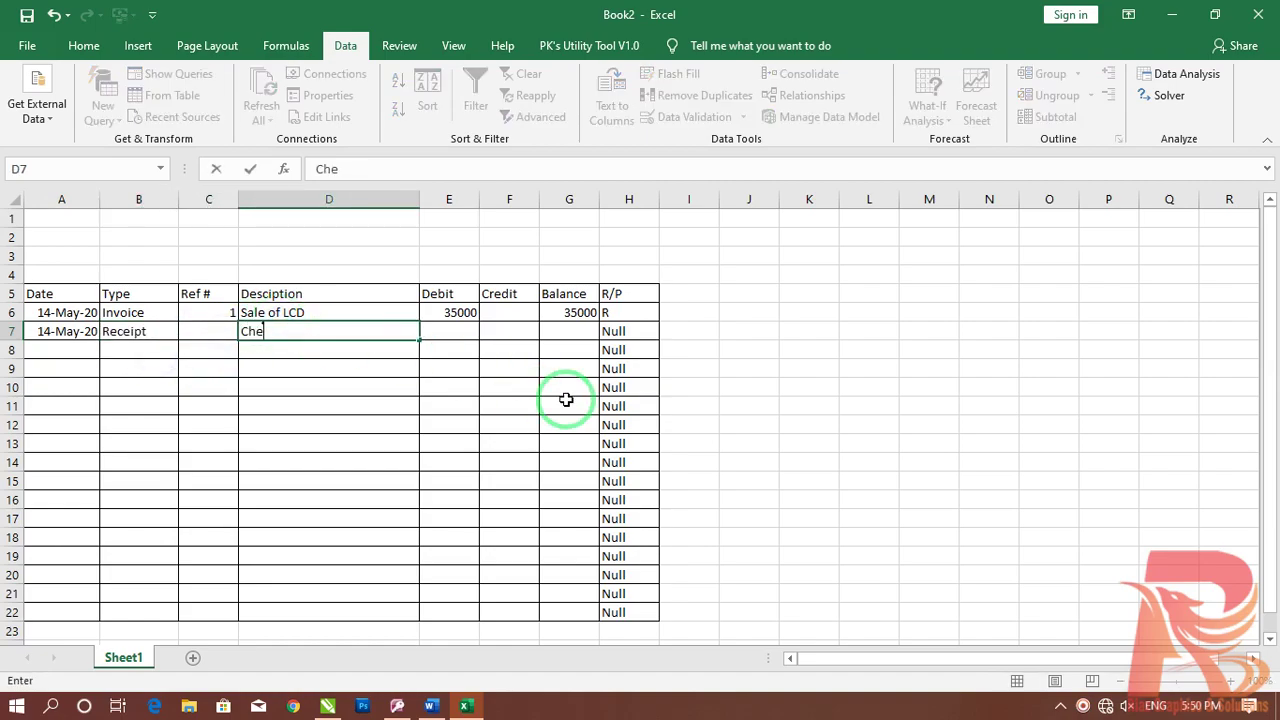
type("que")
key("BackSpace")
key("BackSpace")
type("#")
type(" CA-")
type("1235487")
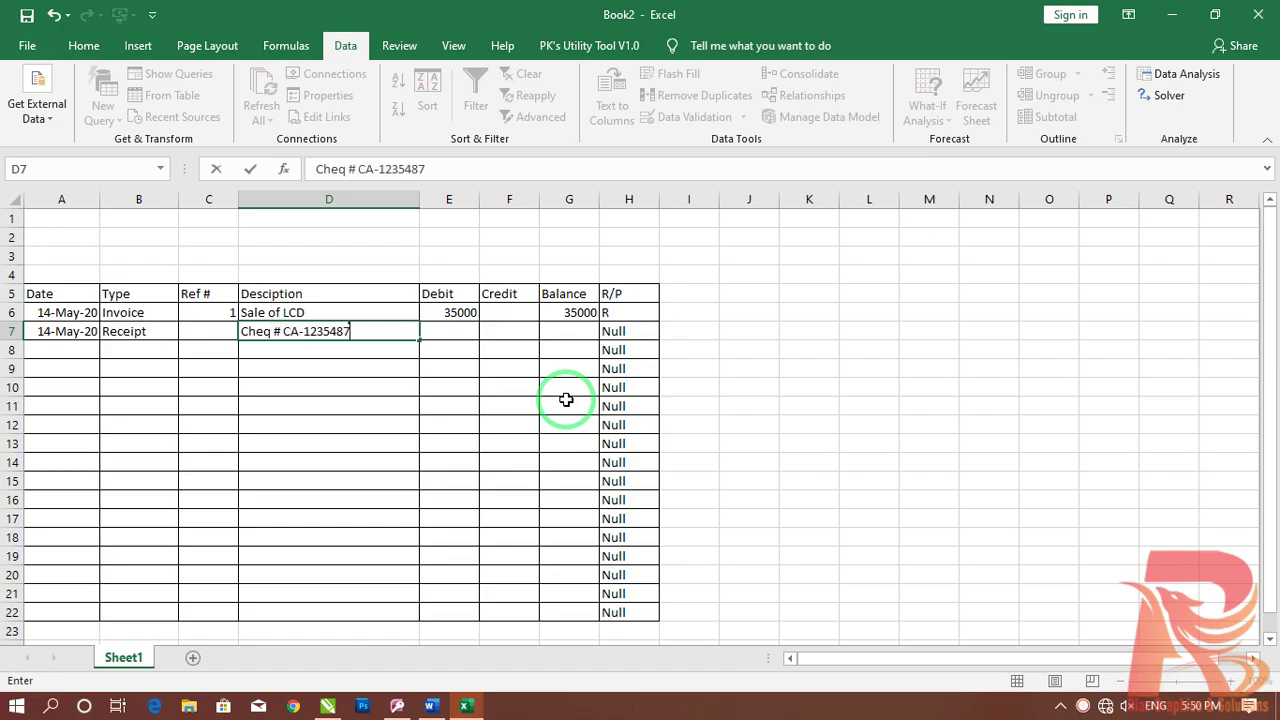
type("4")
key("Return")
Step: Enter a 45000 credit in F7
key("Right")
key("Up")
key("Right")
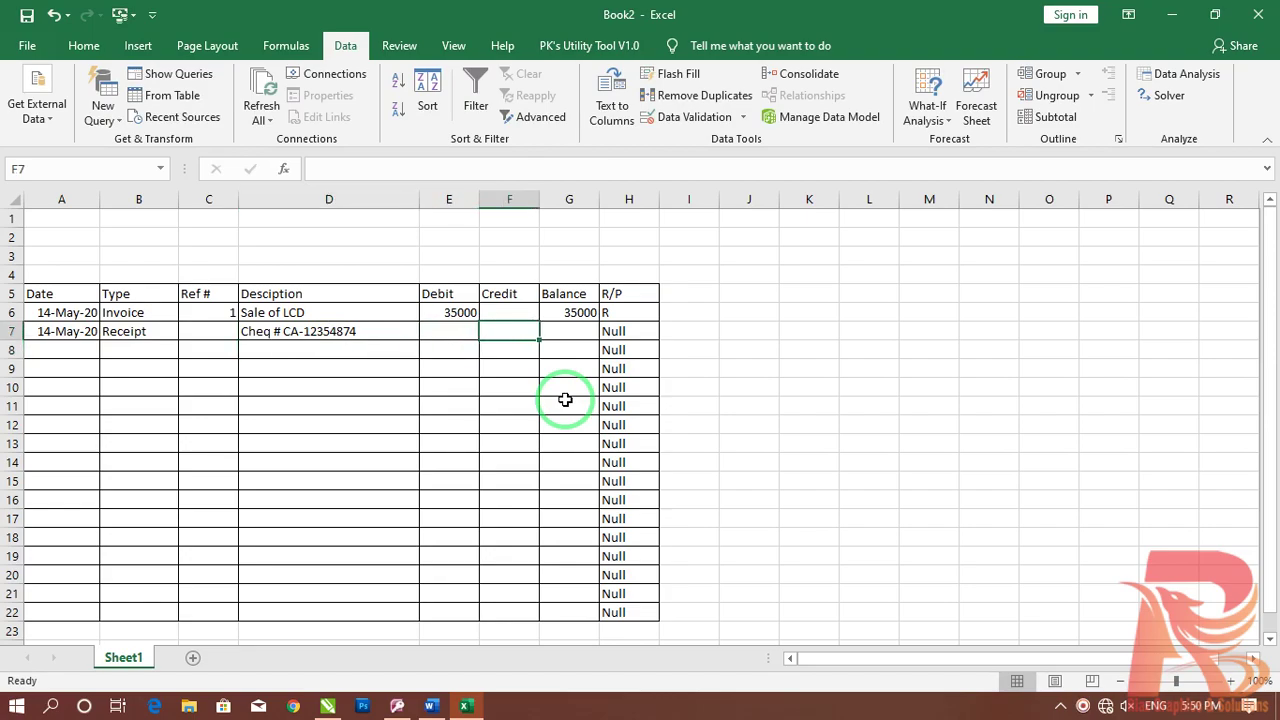
type("48")
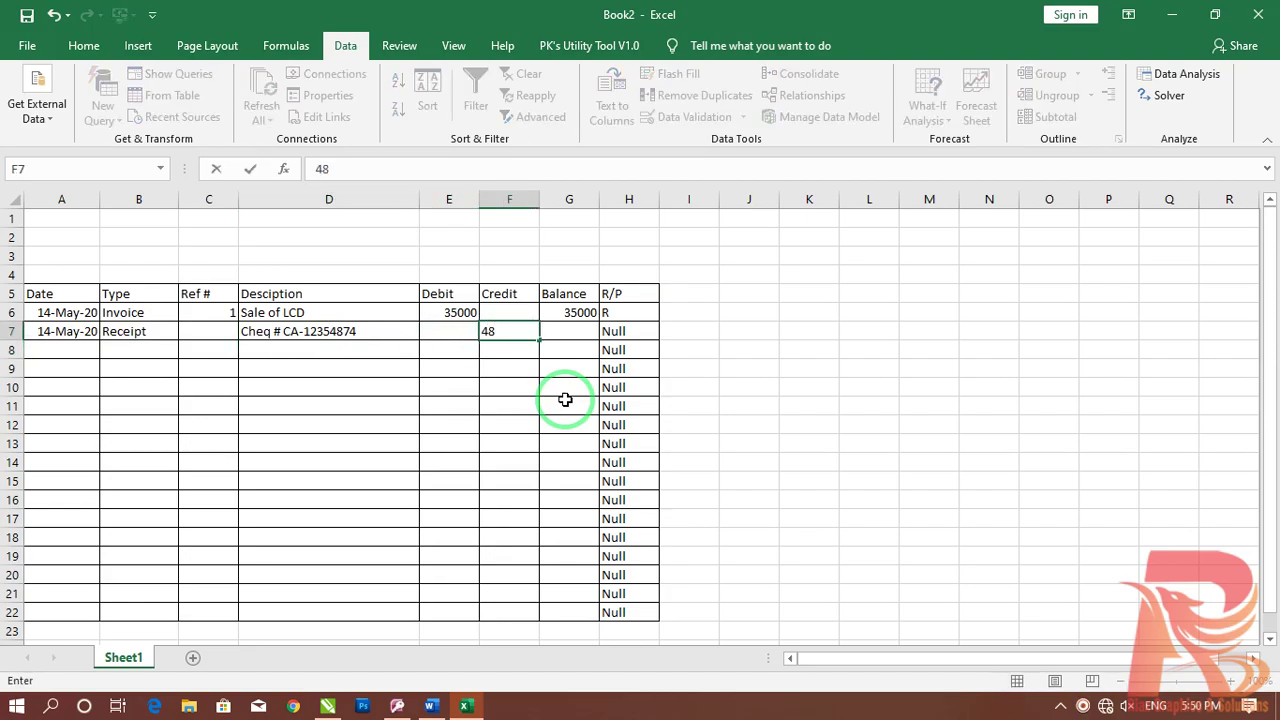
key("BackSpace")
type("5000")
key("Return")
Step: Enter the running balance =G6+E7-F7 in G7, giving -10000
left_click(590, 335)
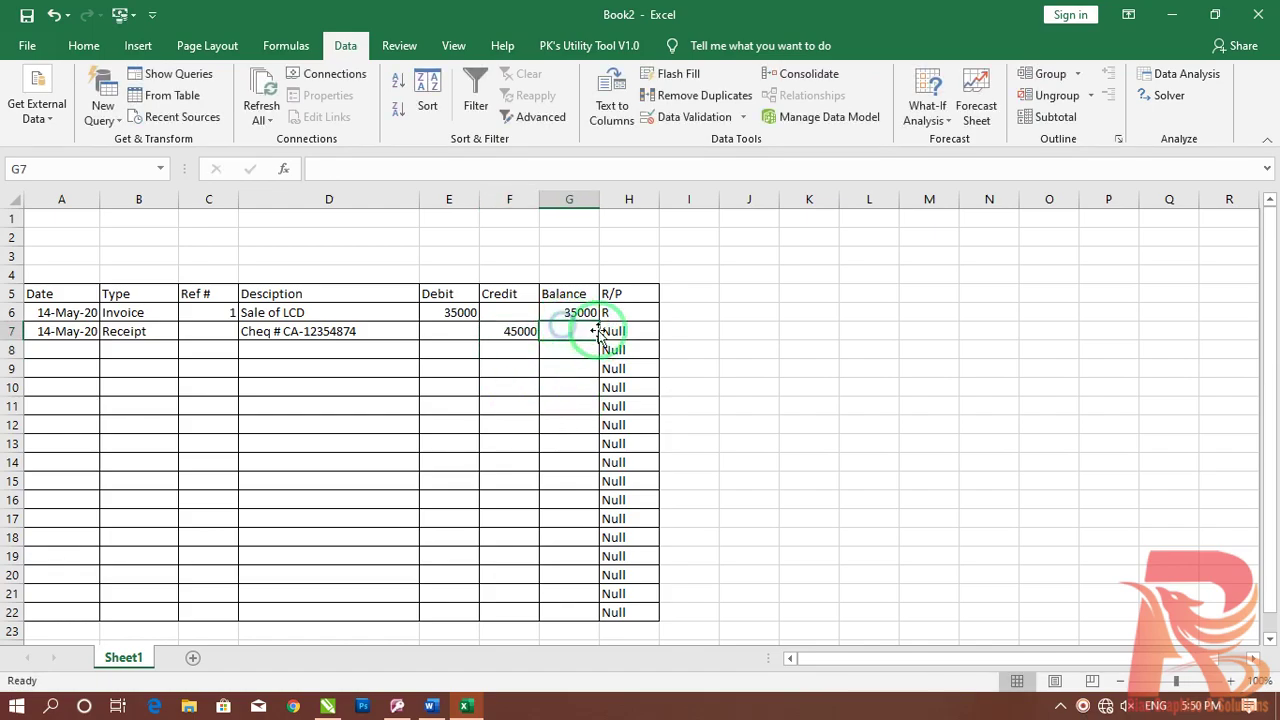
type("=")
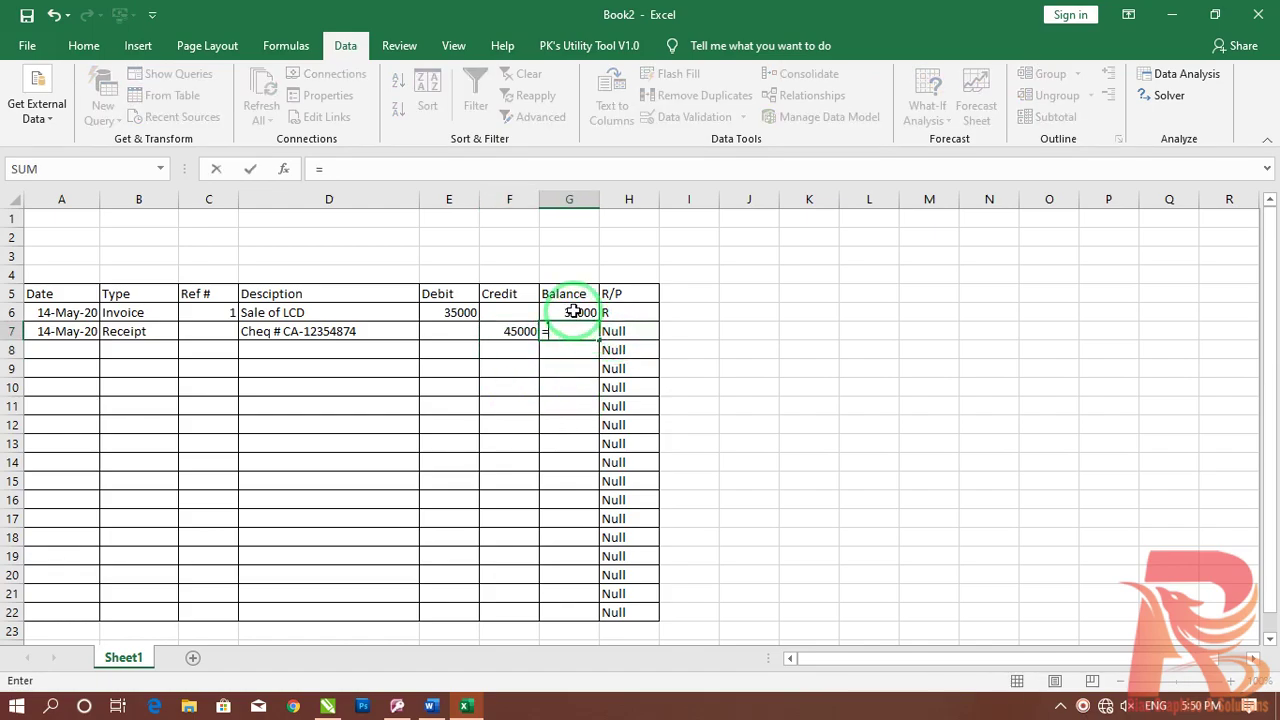
left_click(573, 312)
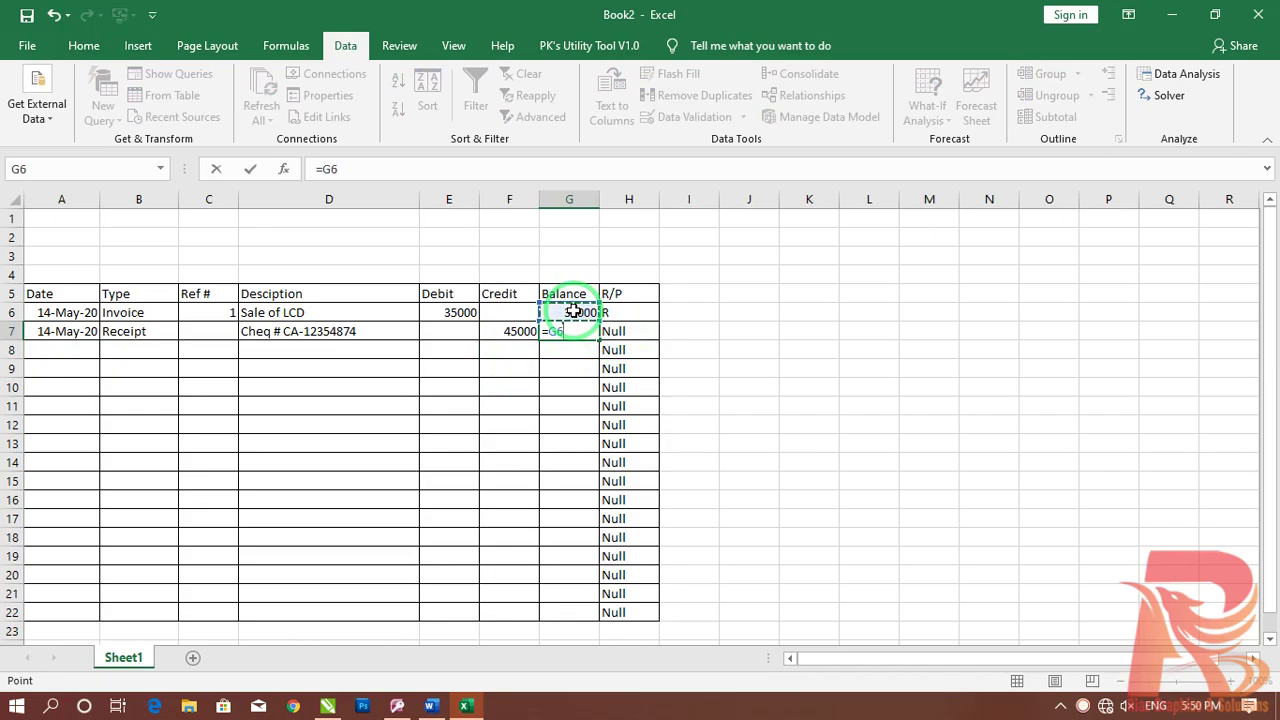
type("+")
left_click(447, 331)
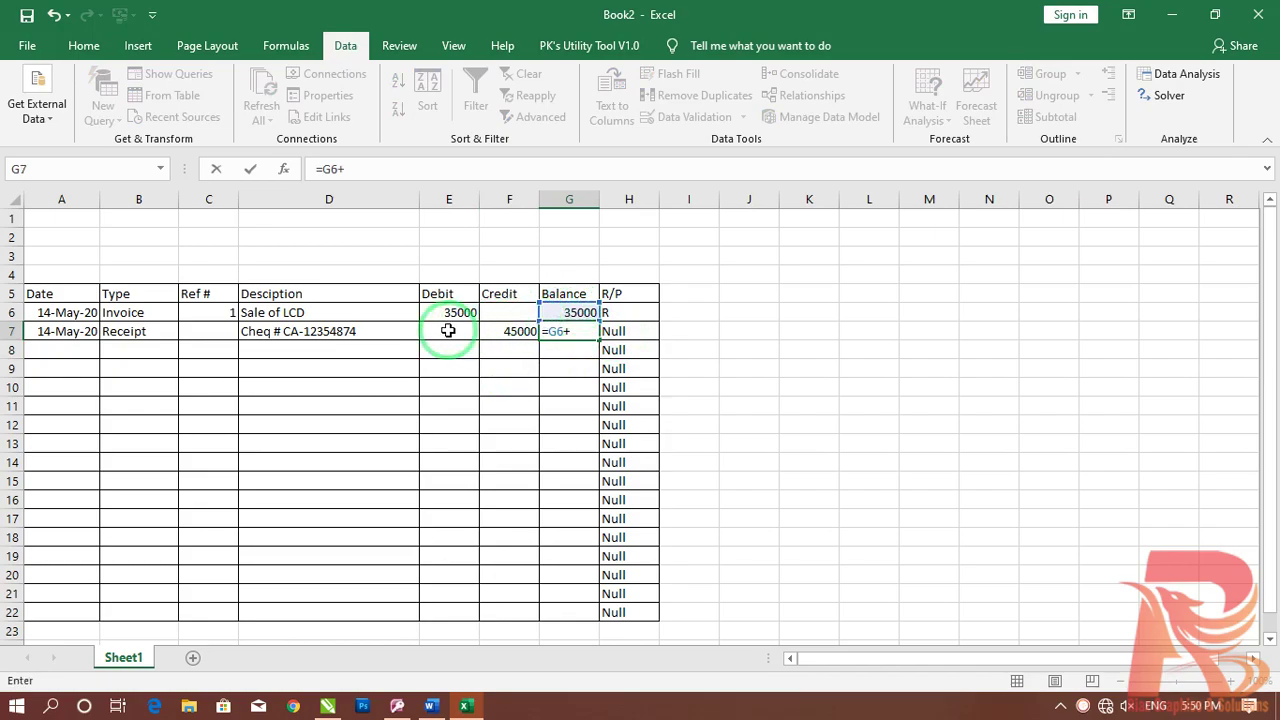
type("-")
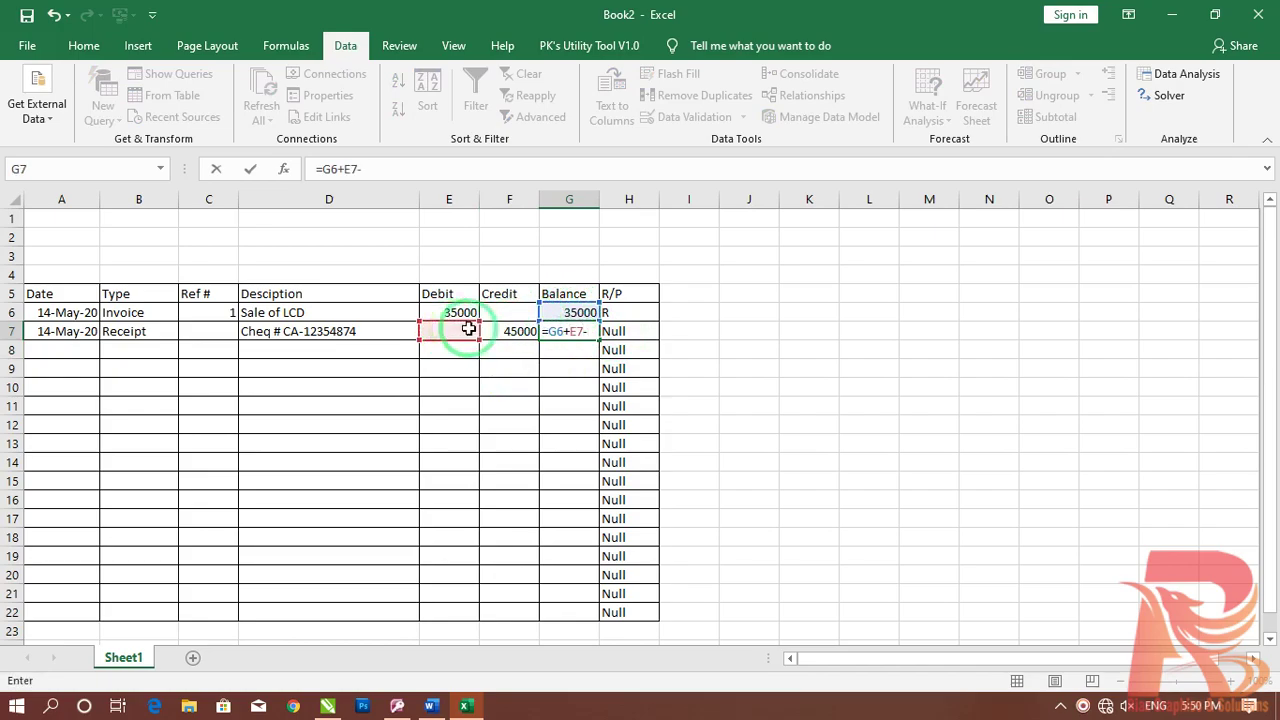
left_click(497, 331)
key("Return")
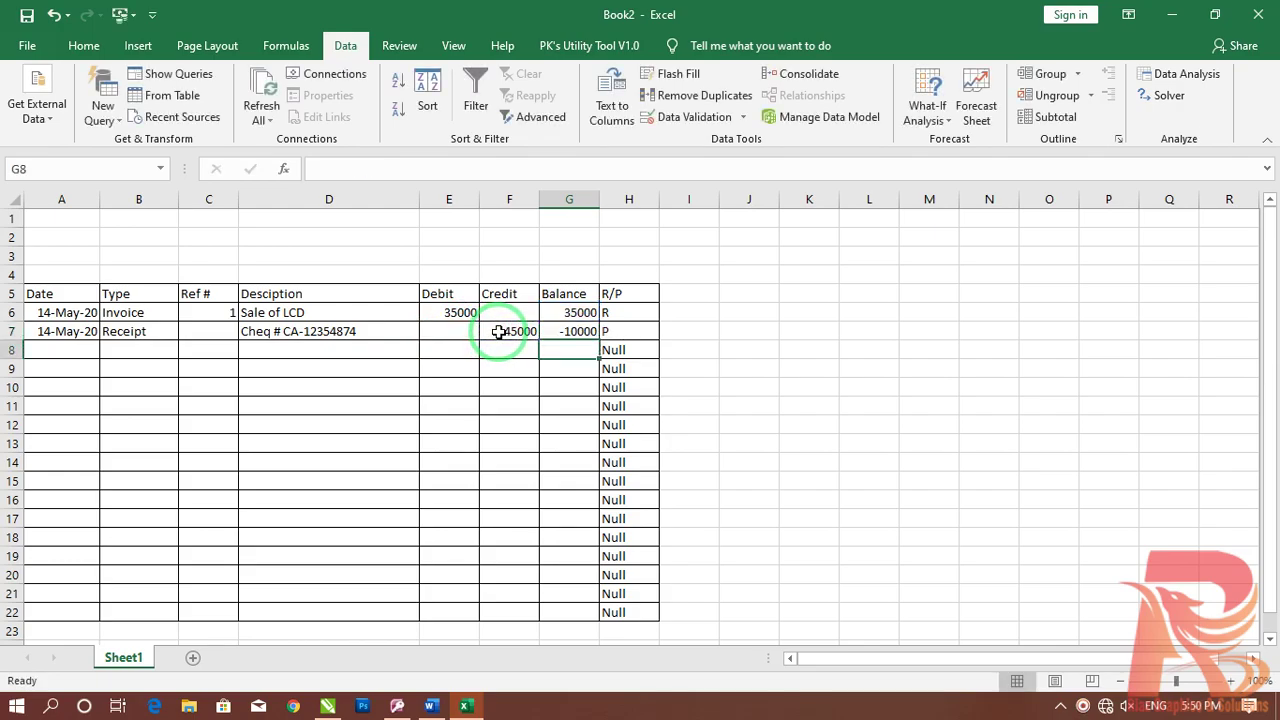
Step: Review the balance and R/P formulas in rows 6 and 7, then reselect G7
left_click(961, 374)
left_click(578, 336)
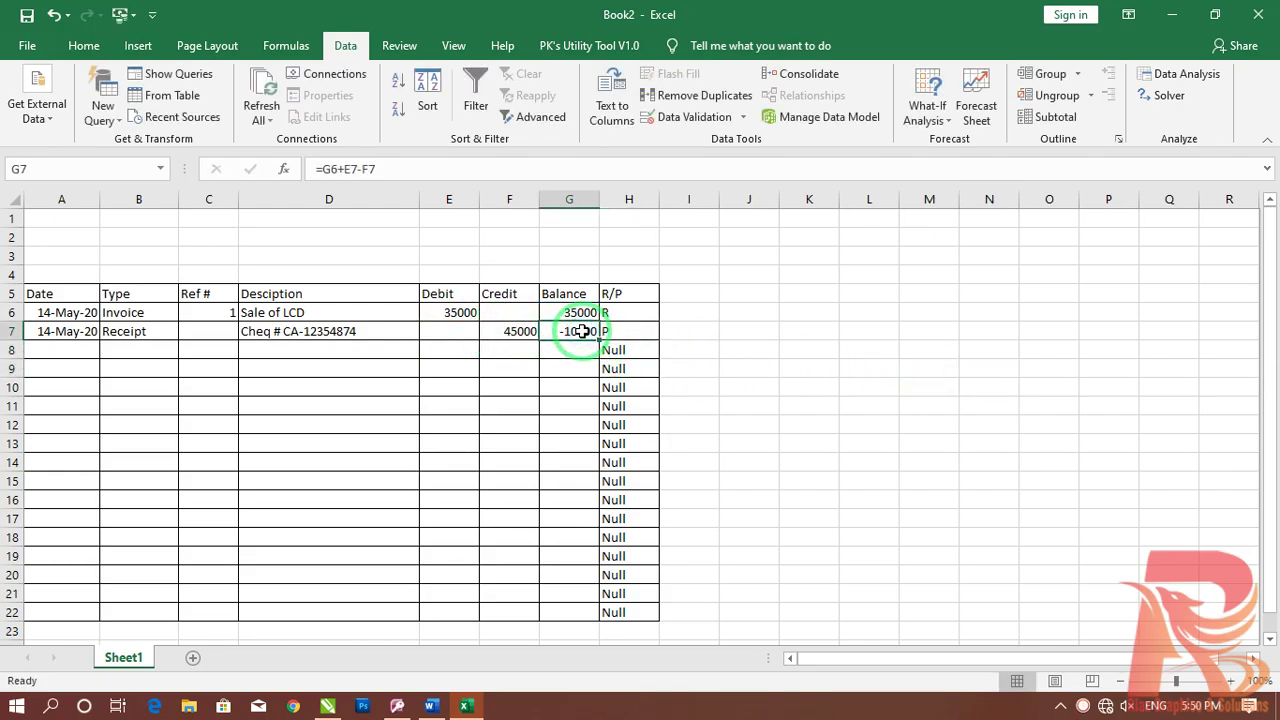
left_click(625, 333)
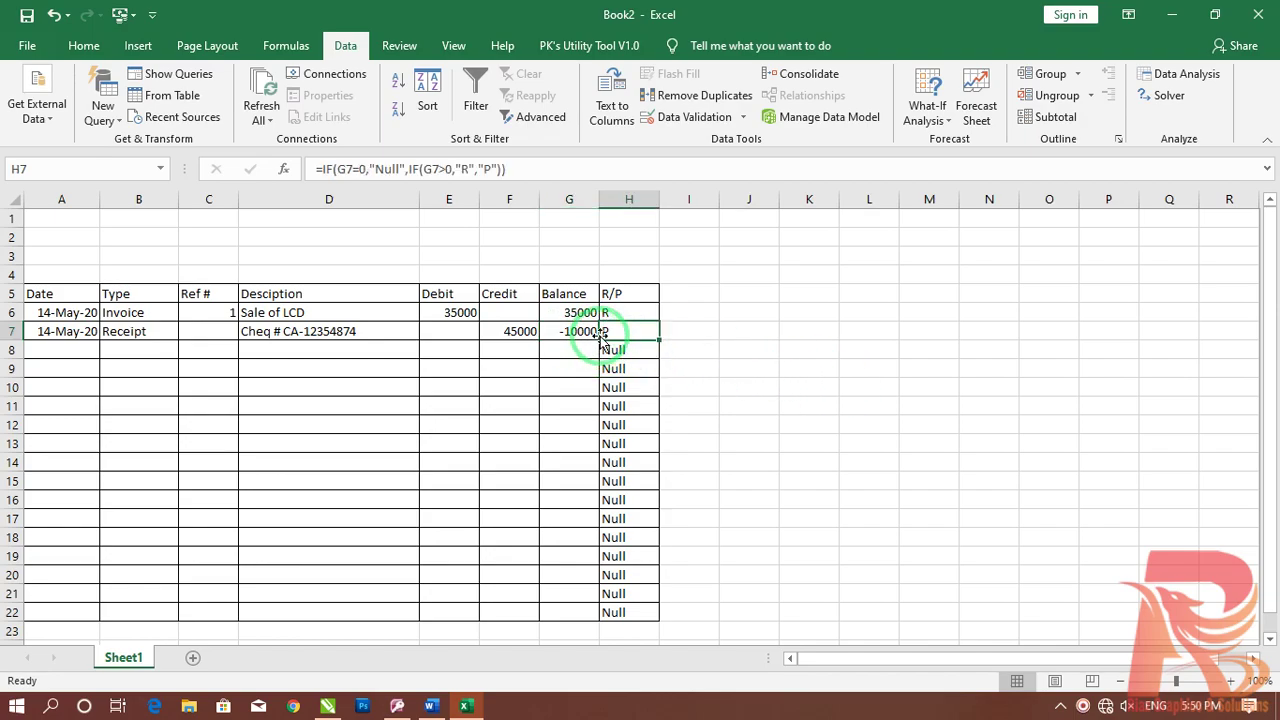
left_click(625, 313)
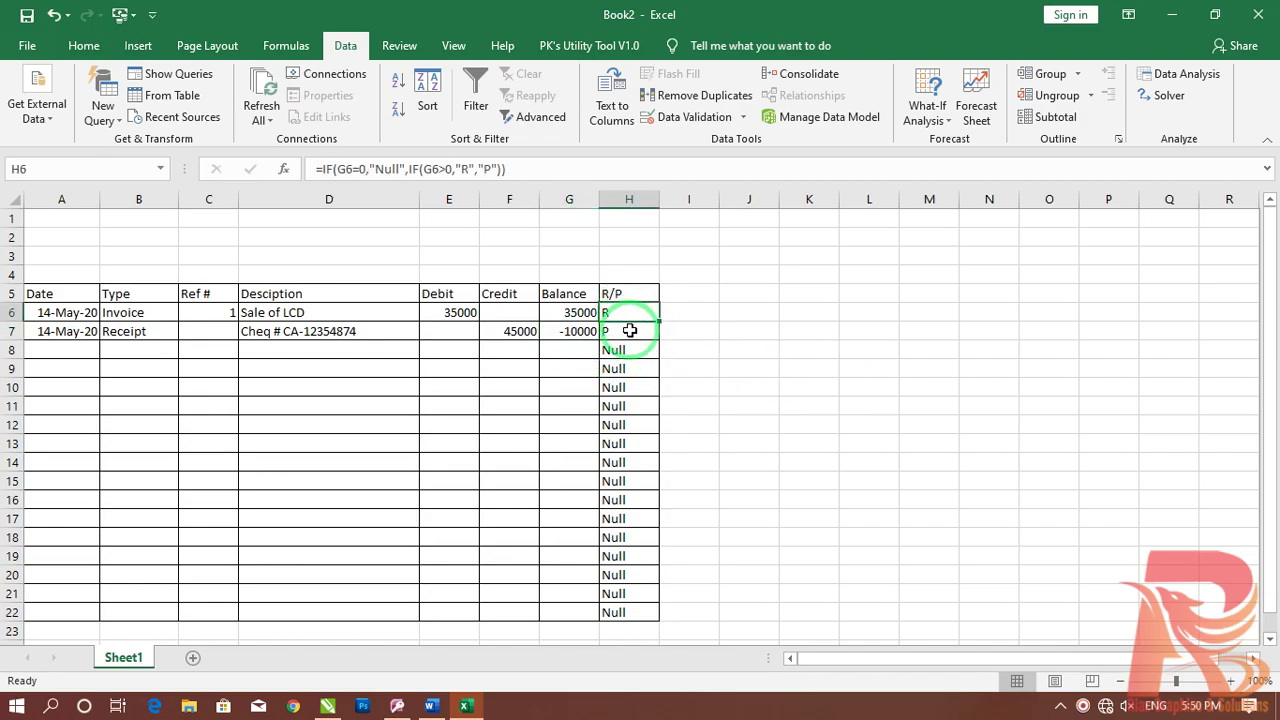
left_click(630, 331)
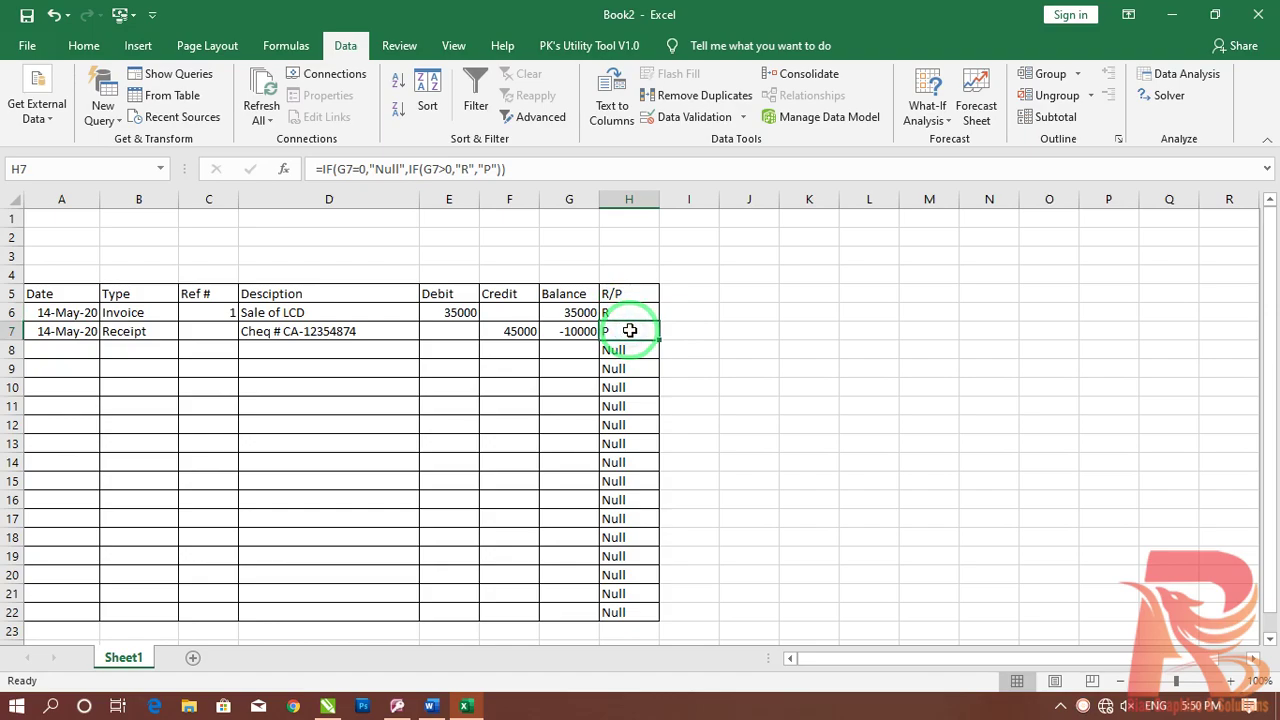
left_click(580, 313)
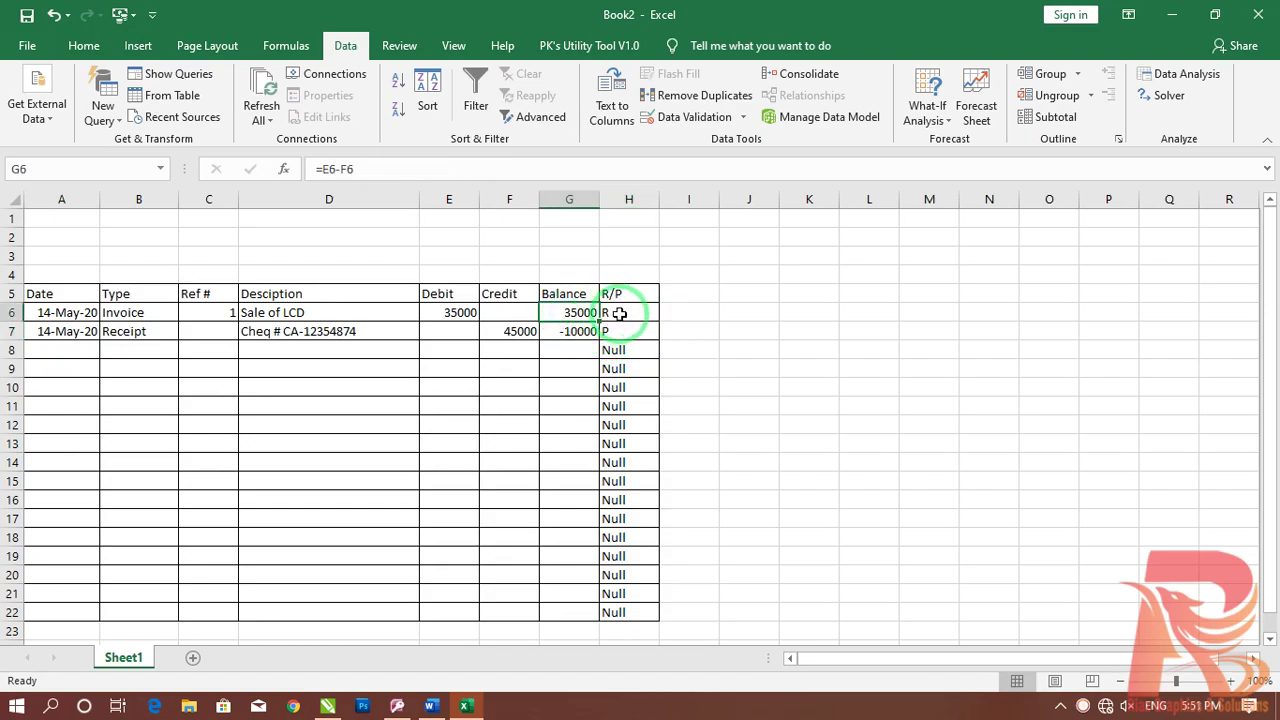
left_click(508, 333)
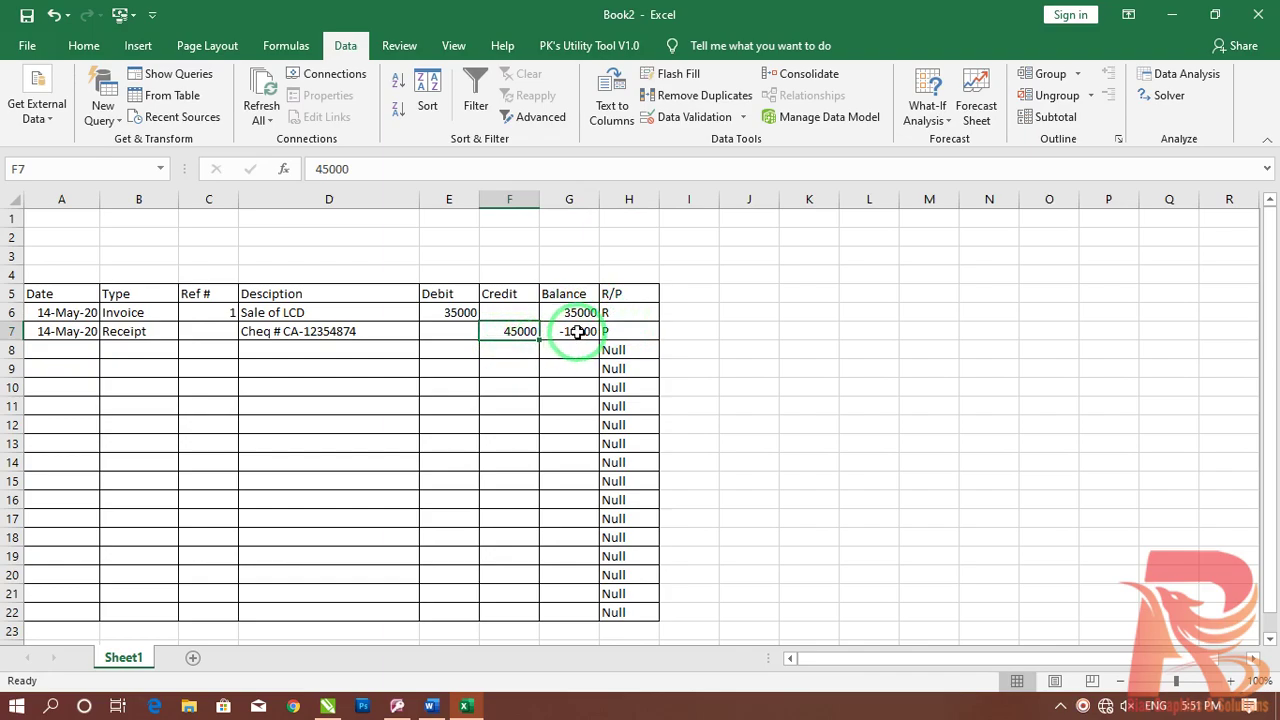
left_click(578, 332)
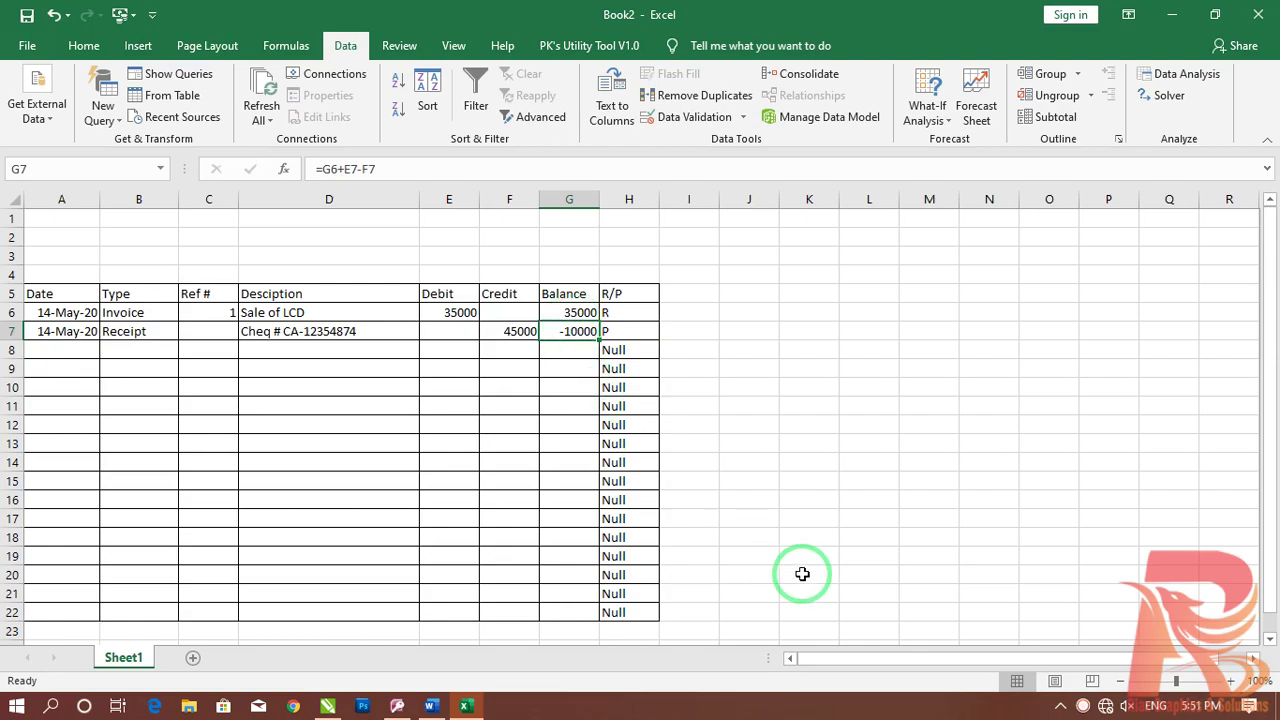
left_click(874, 390)
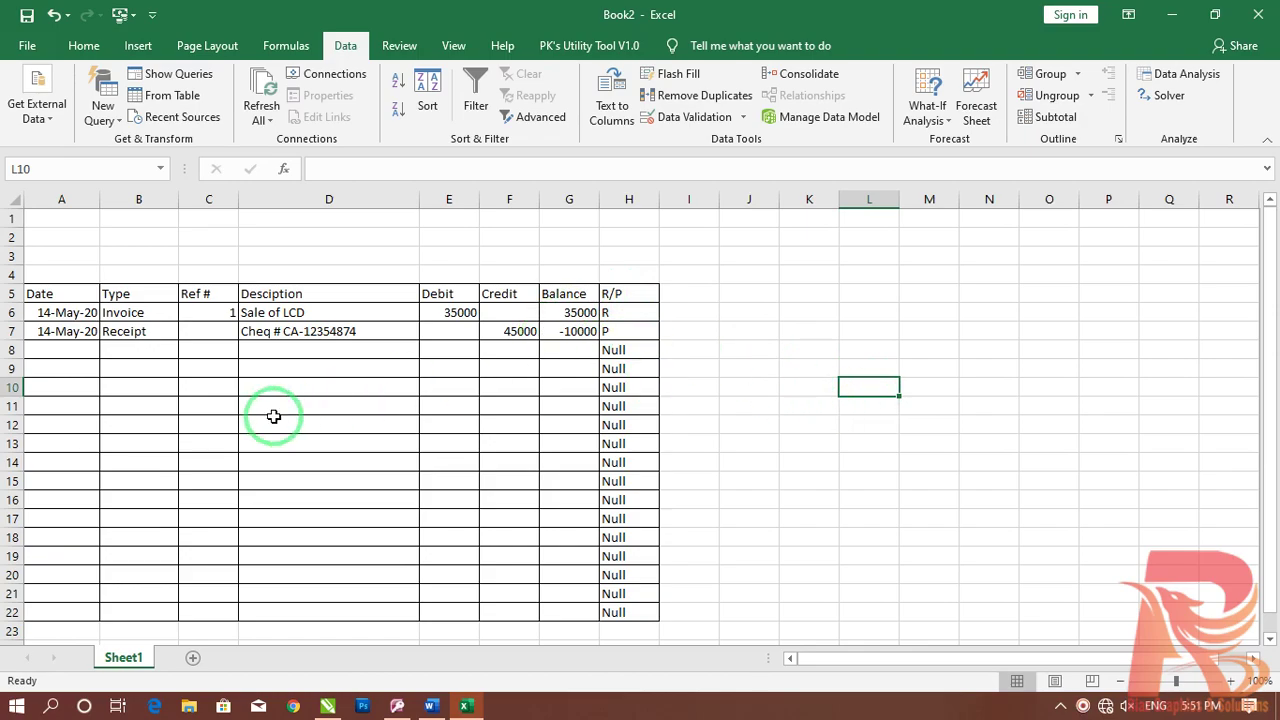
left_click(577, 333)
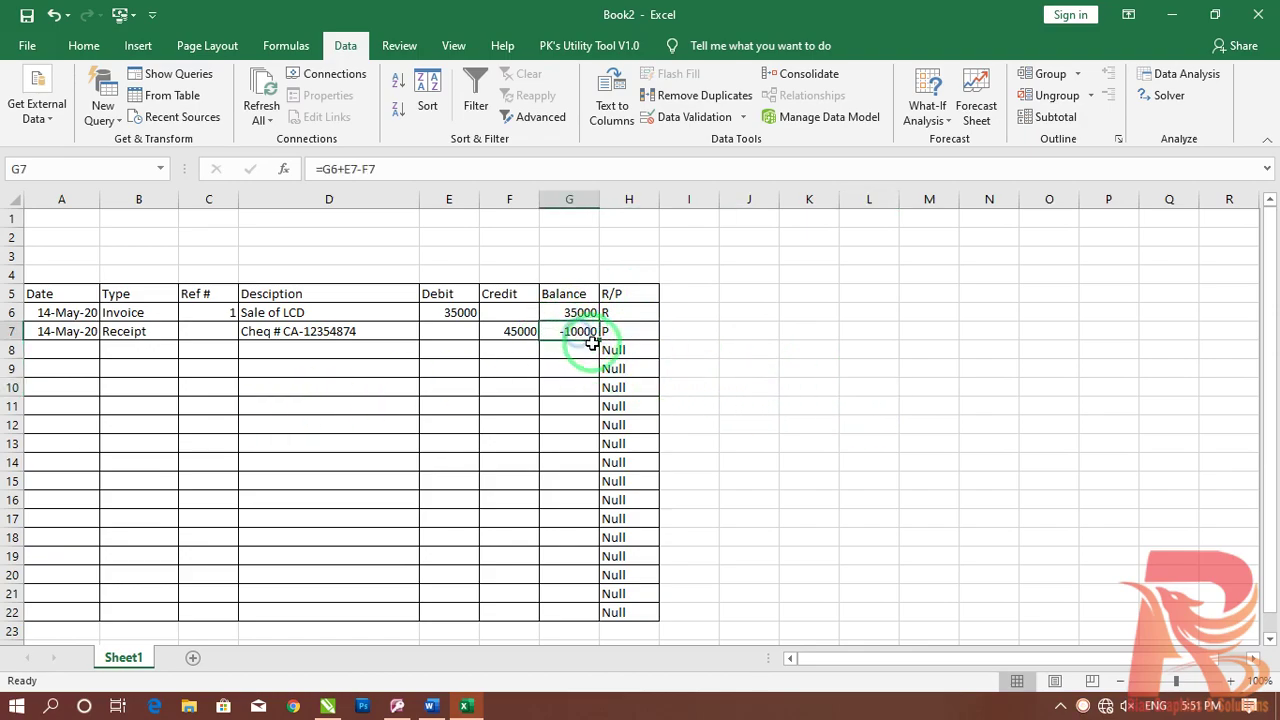
left_click_drag(603, 341, 584, 555)
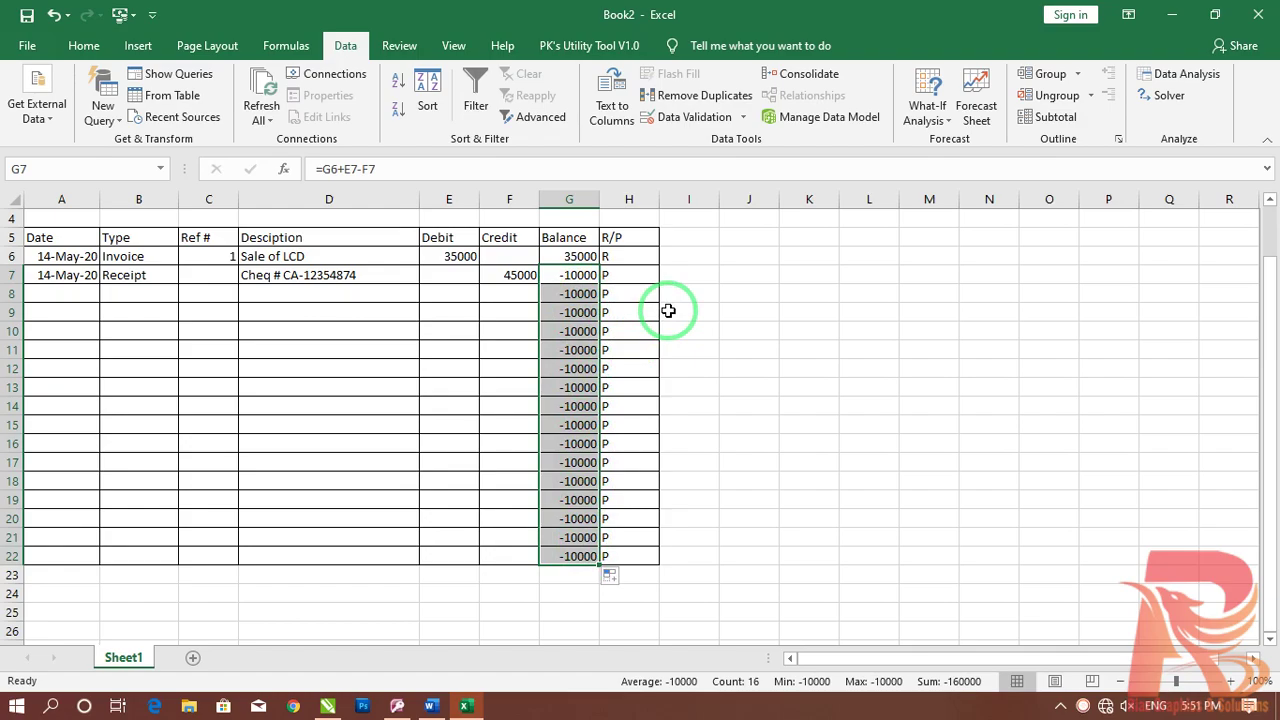
key("ctrl+z")
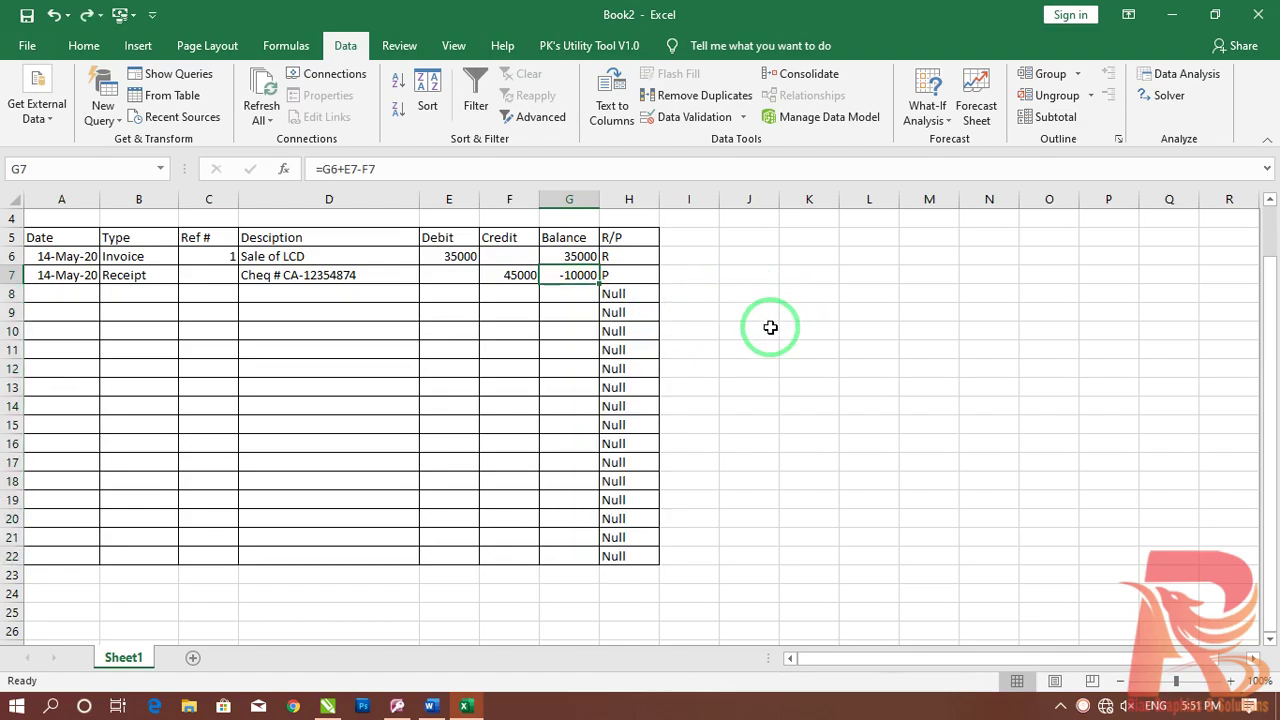
Step: In G7 start =IF(OR(E7>0,F7>0), testing for a debit or credit
type("=")
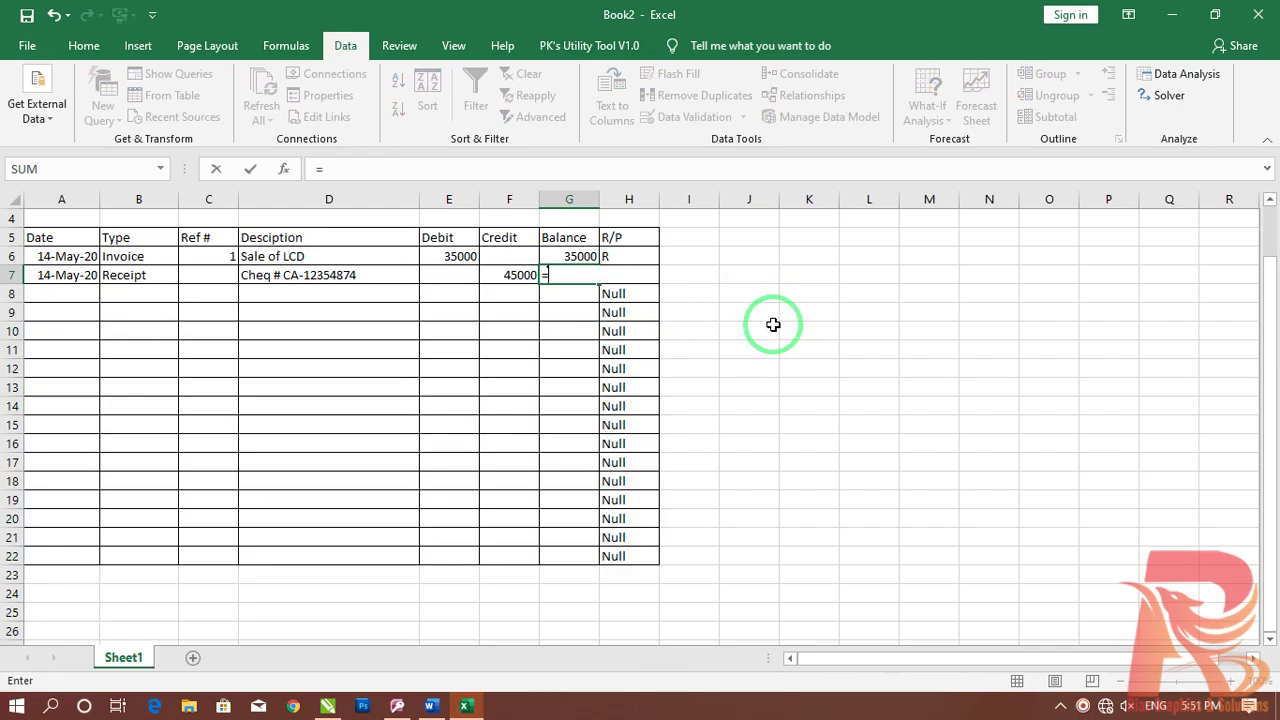
type("if(or")
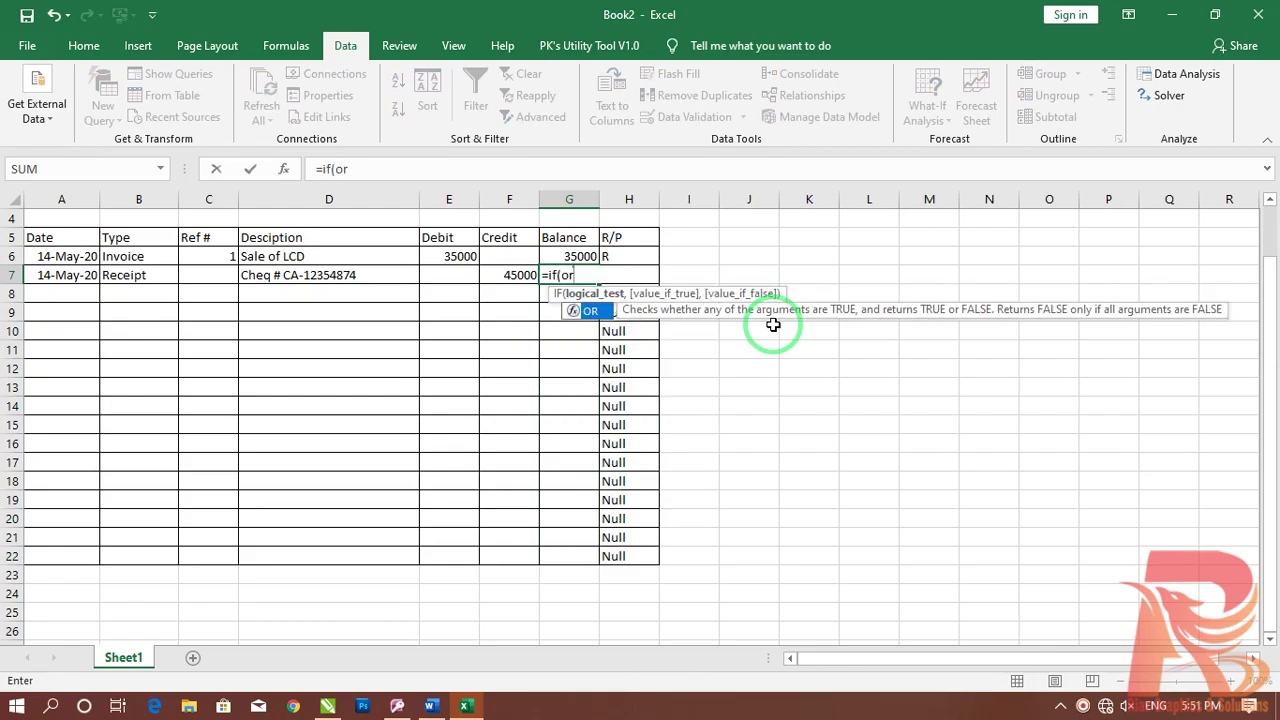
type("(")
scroll(600, 306, "up", 1)
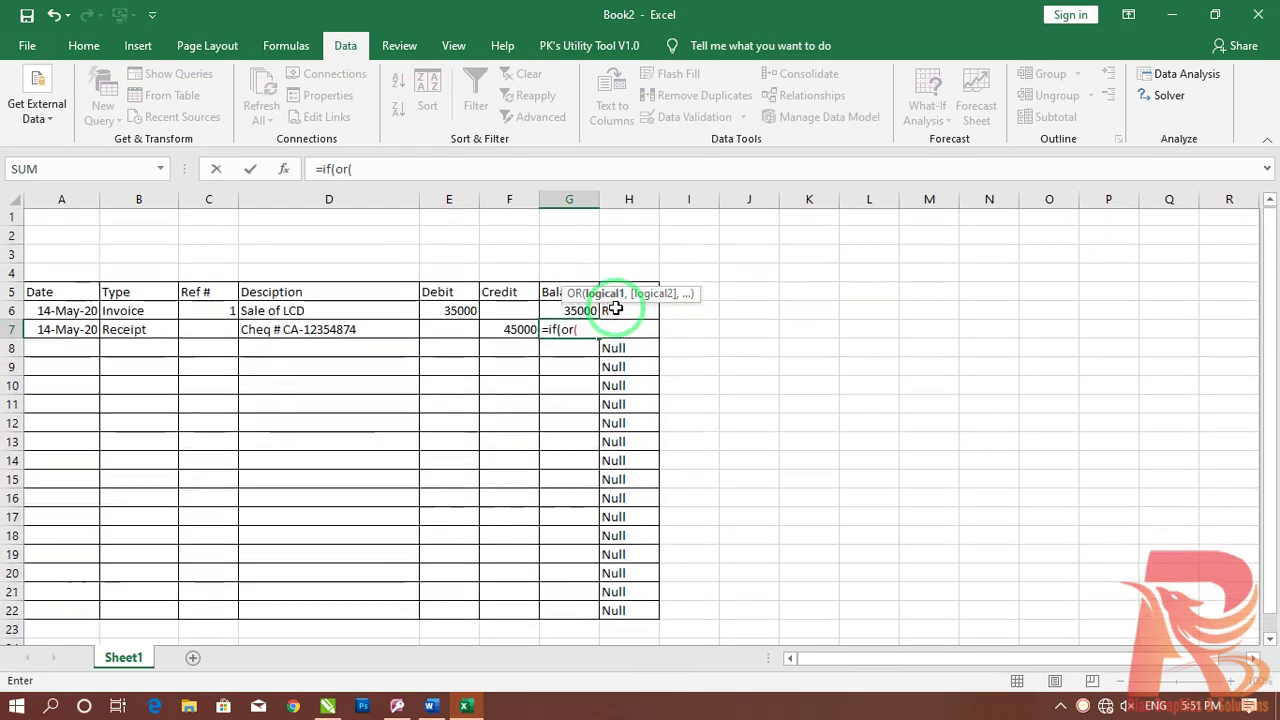
left_click(450, 331)
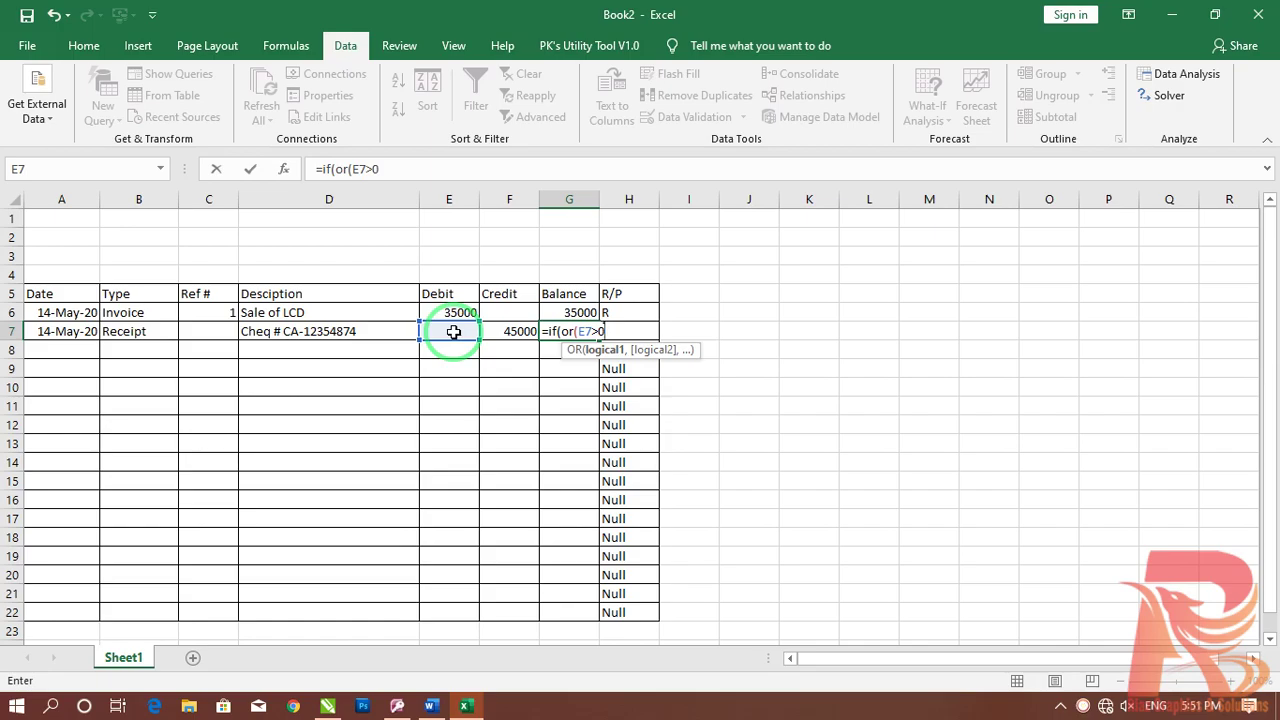
type(",")
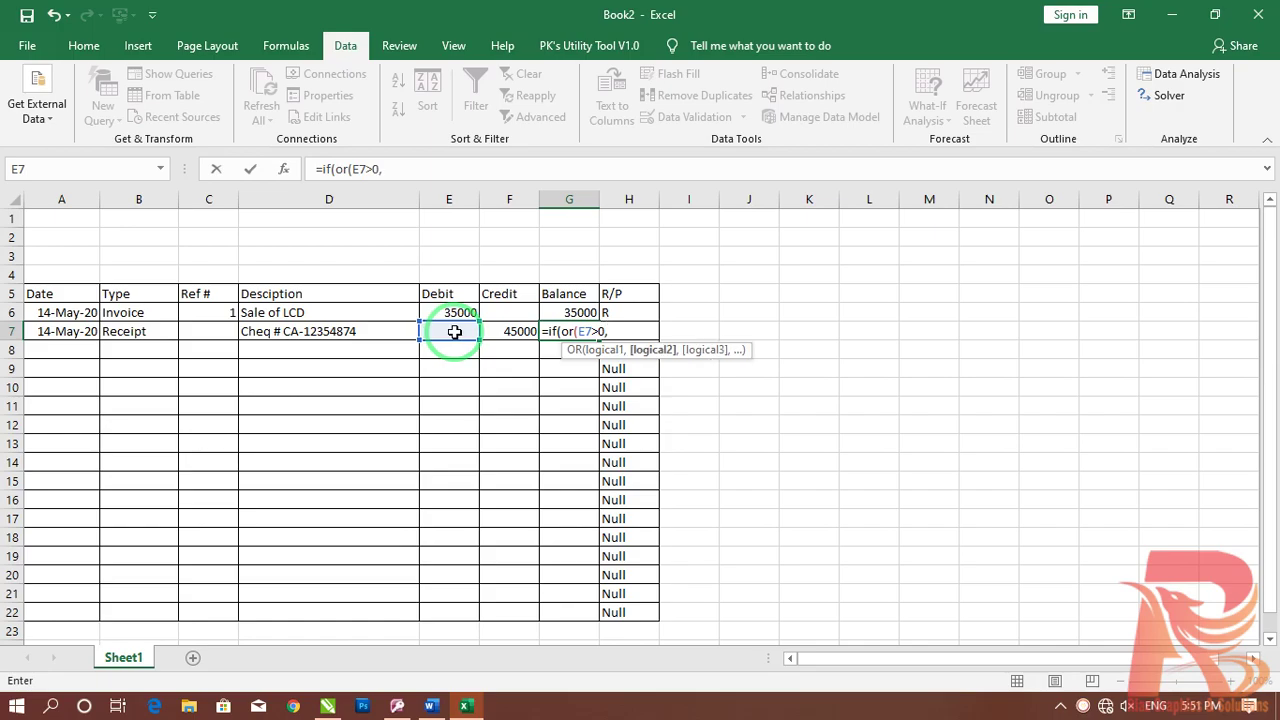
left_click(508, 331)
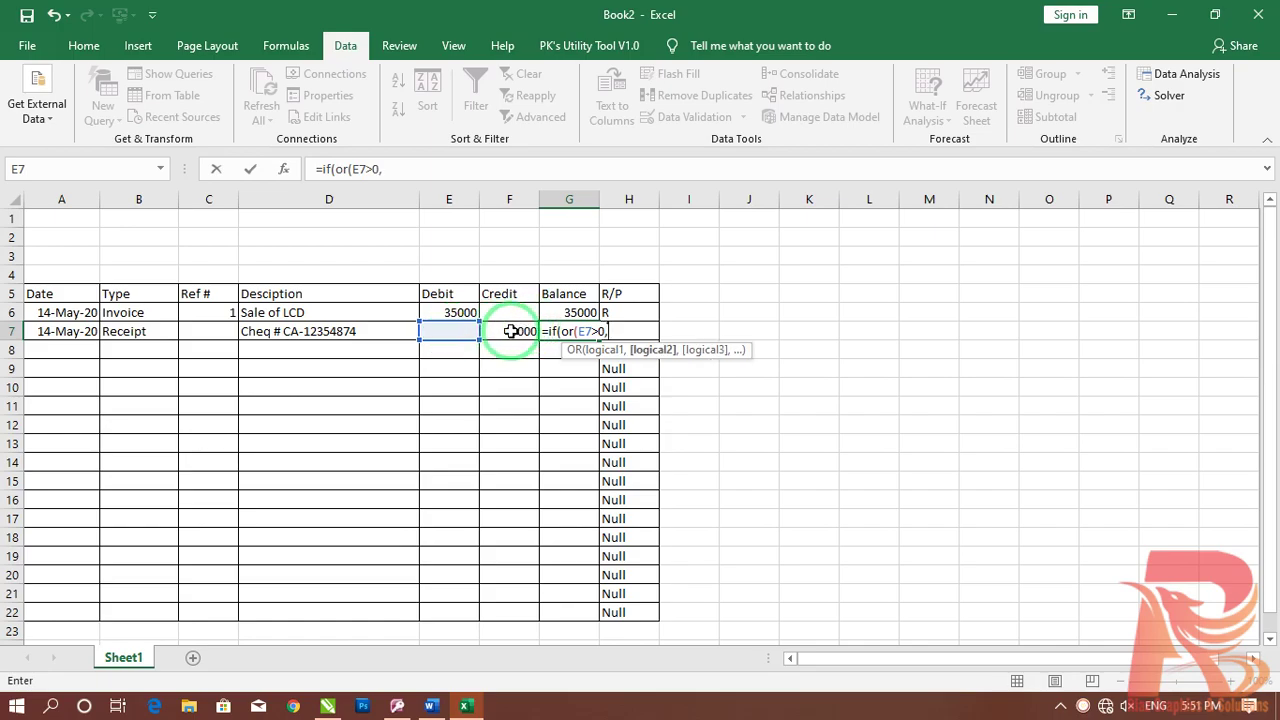
type(">0")
left_click(615, 365)
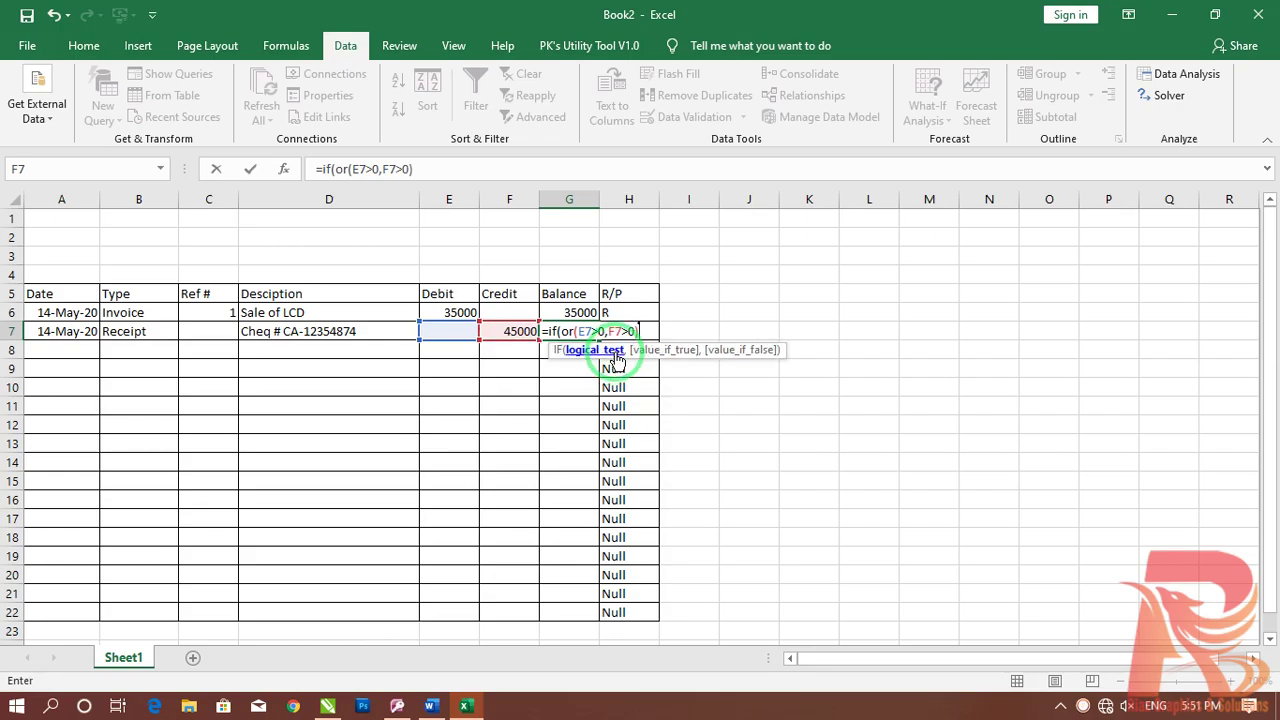
Step: Complete the formula with G6+E7-F7 as the result and blank otherwise
type(",")
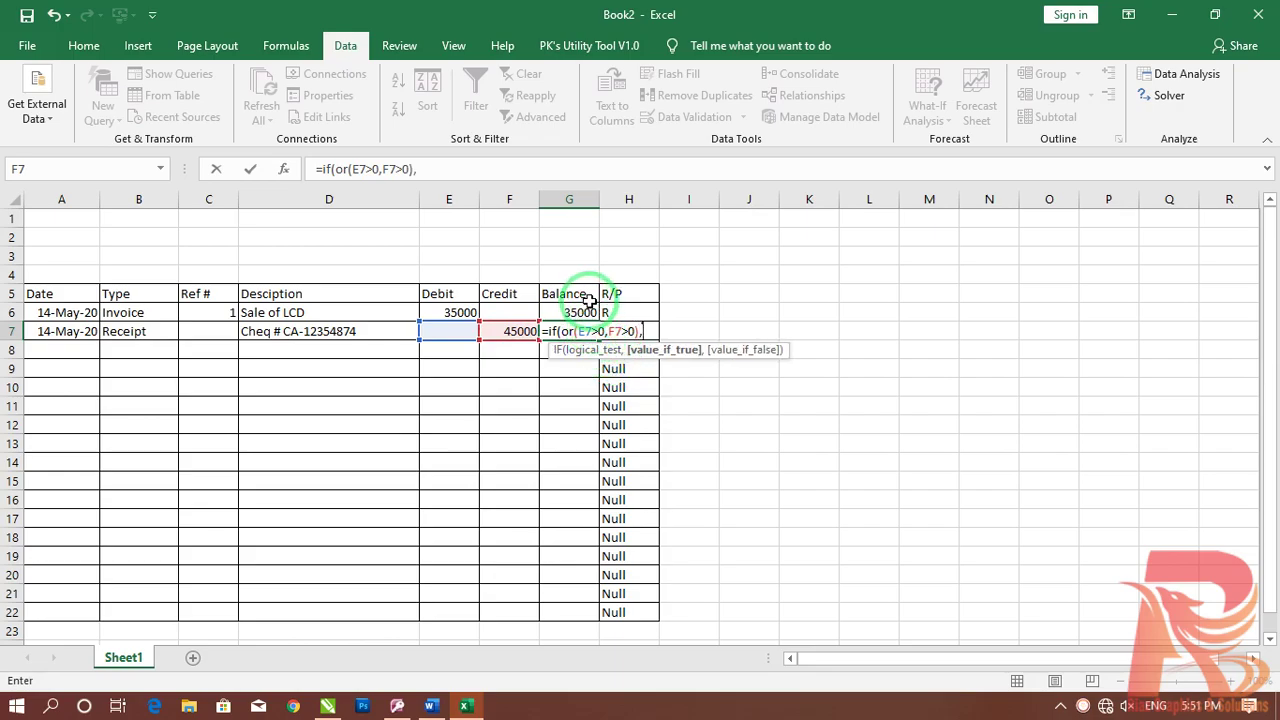
left_click(583, 313)
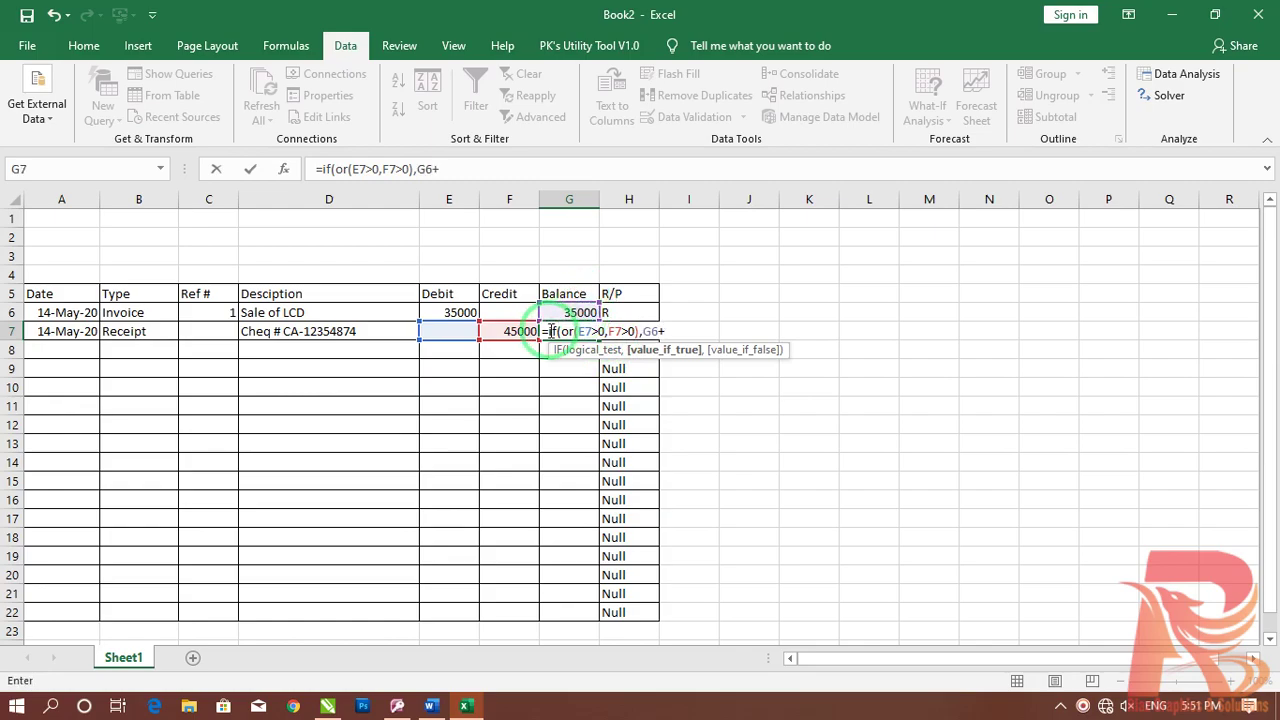
left_click(440, 328)
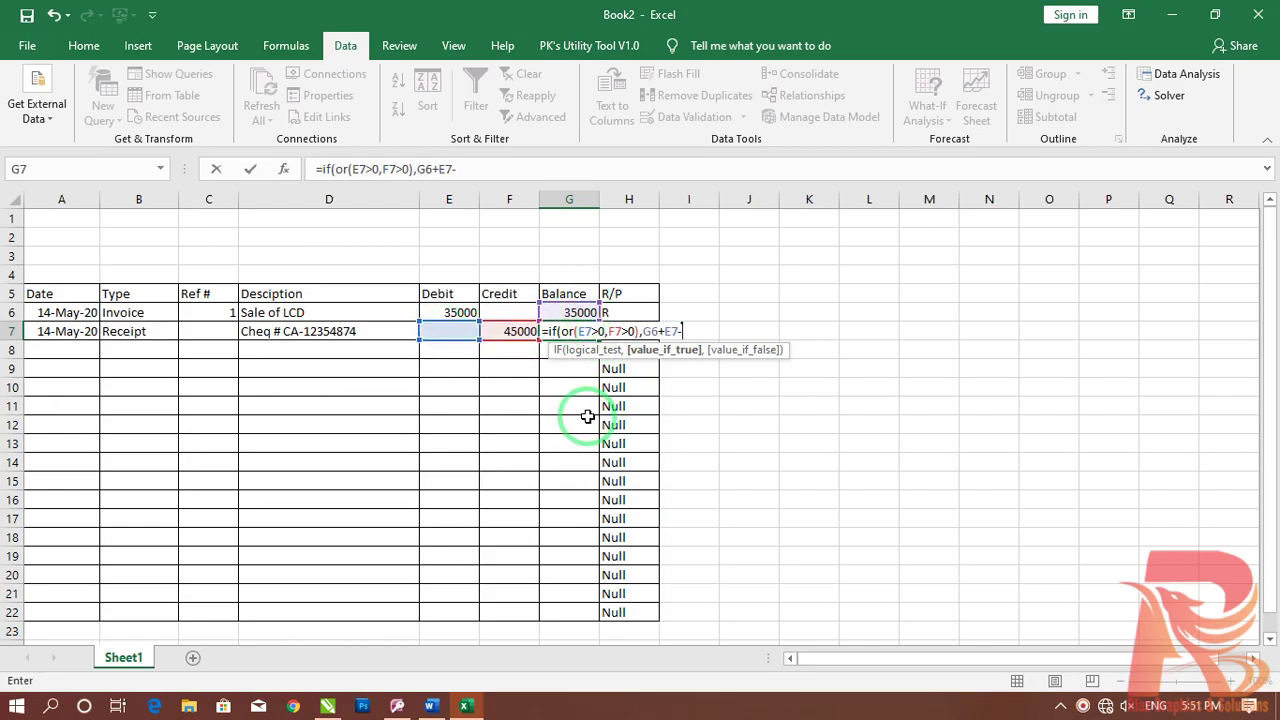
type("-")
left_click(496, 332)
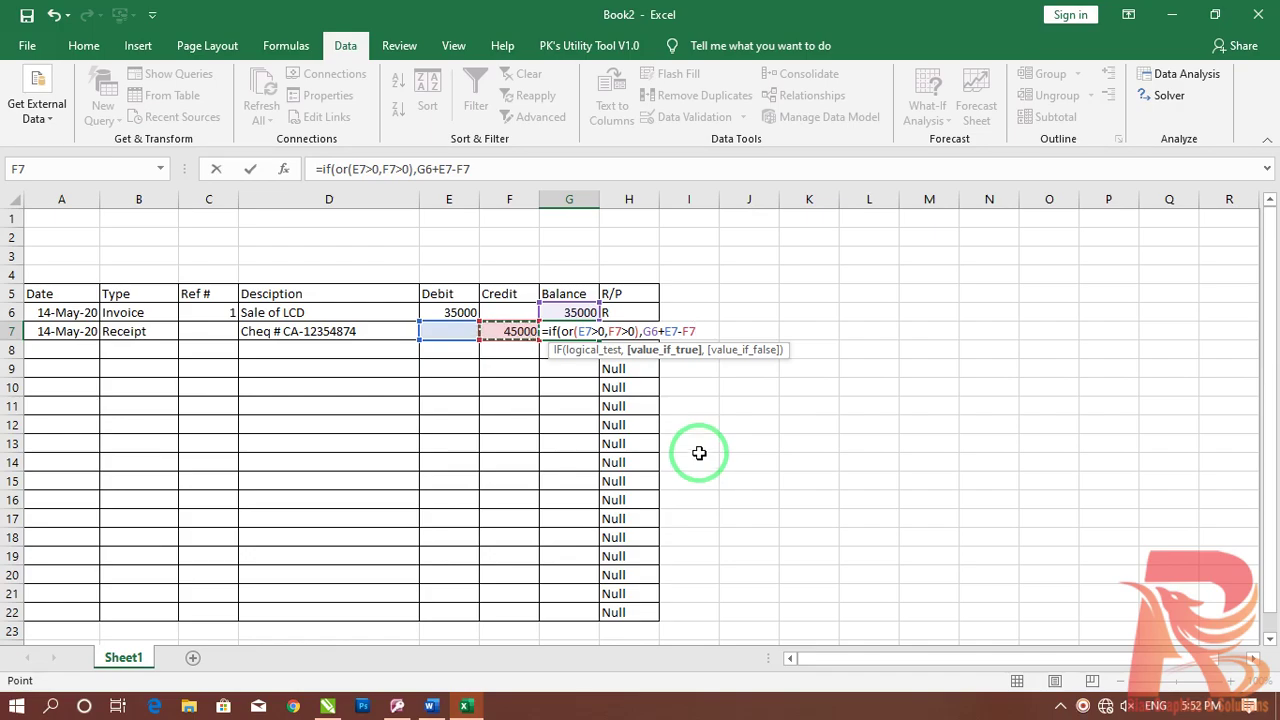
type(",")
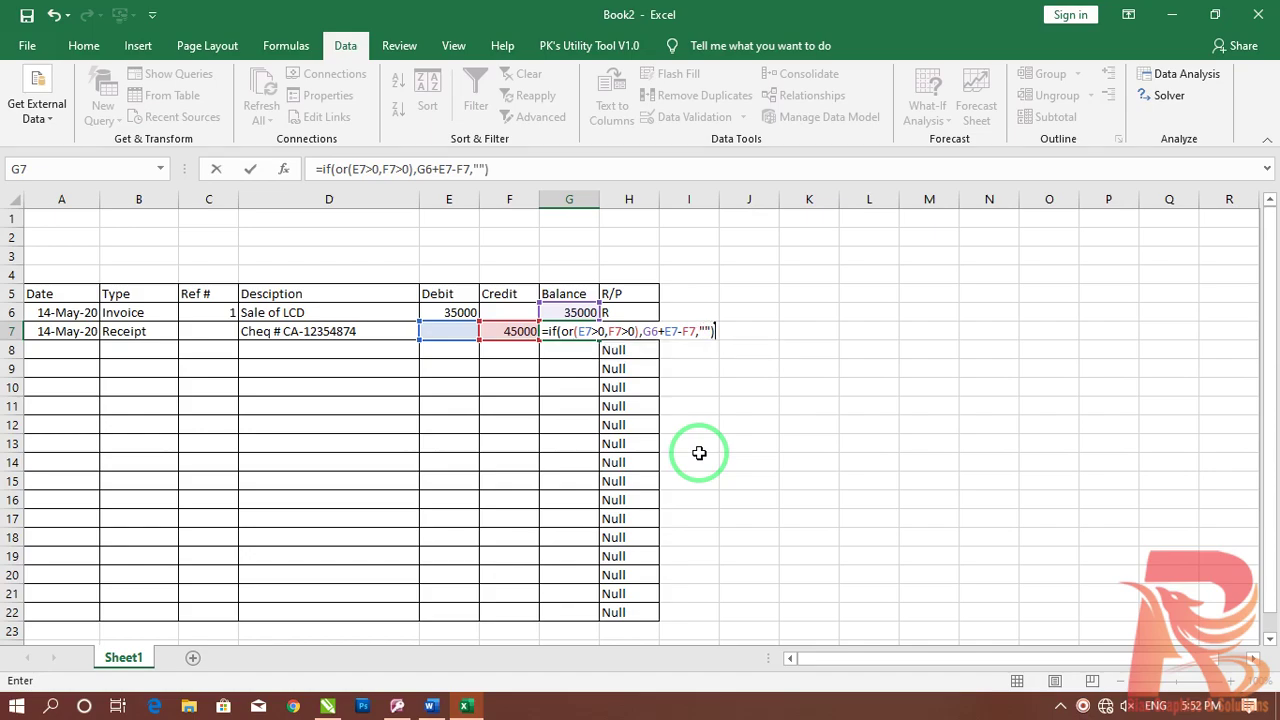
key("Return")
key("Up")
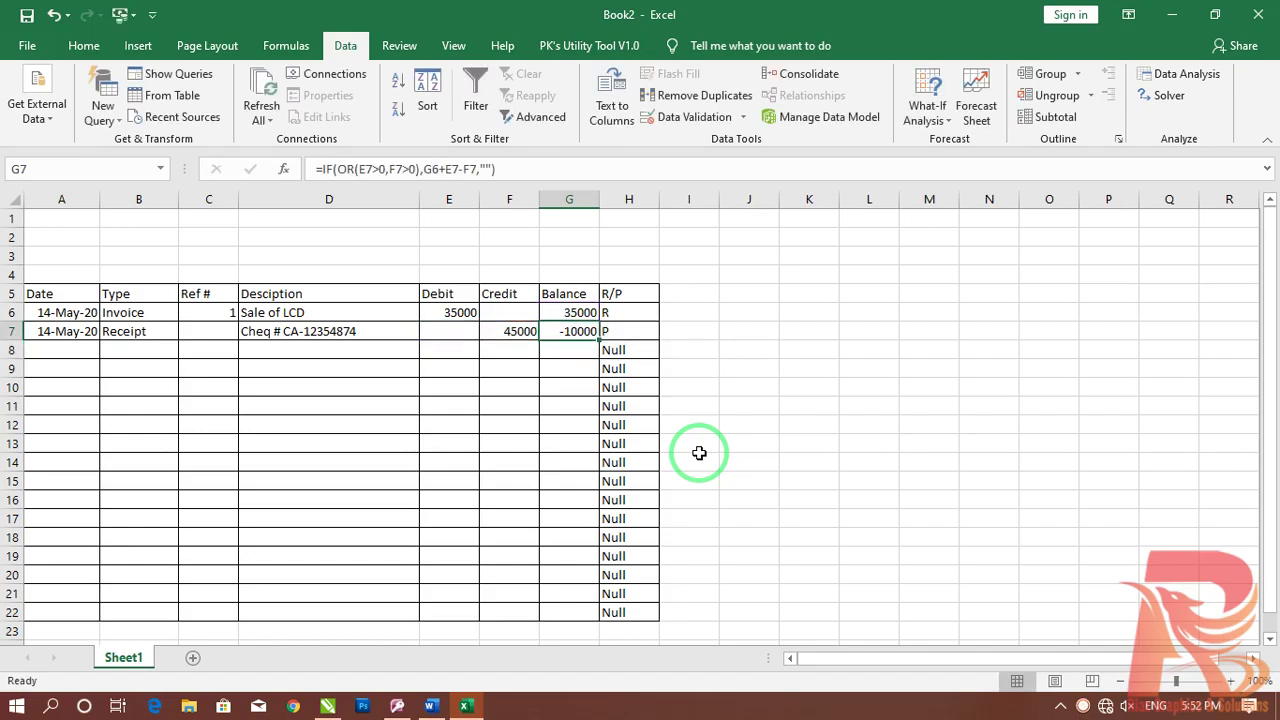
Step: Fill G7's conditional balance formula down to G22 and review the R/P cells H6–H11
left_click_drag(599, 340, 579, 612)
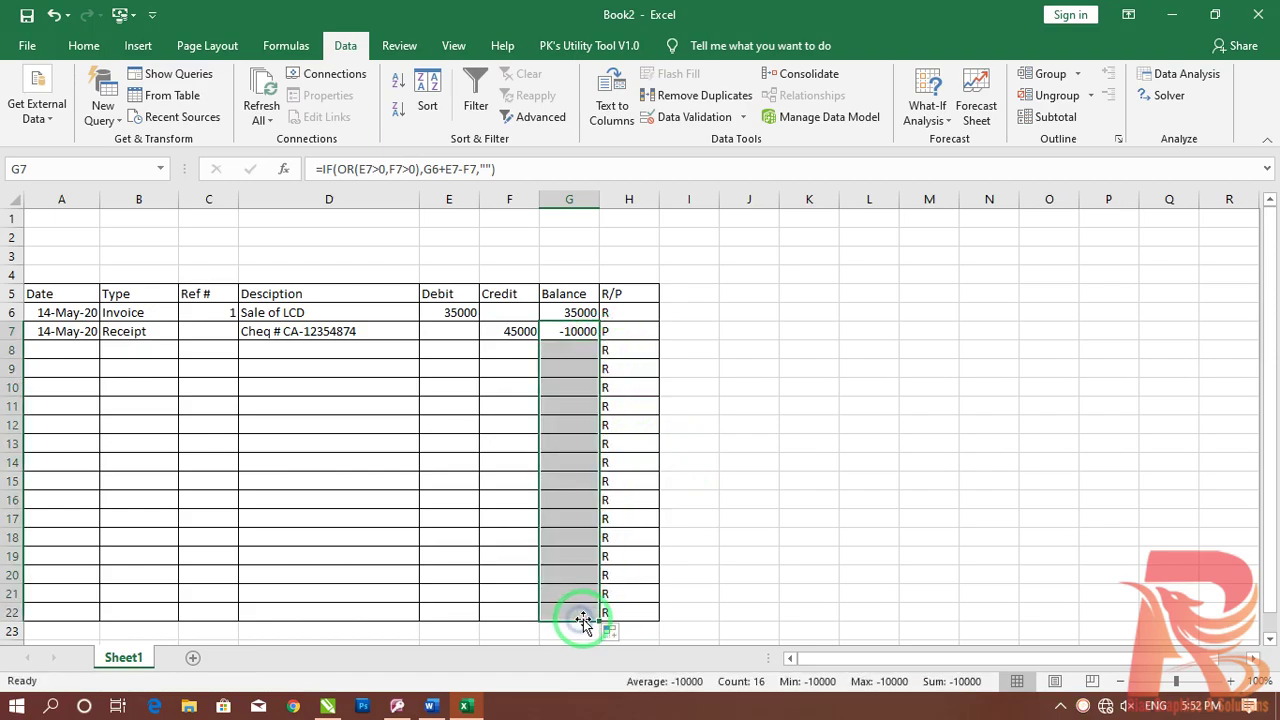
left_click(841, 481)
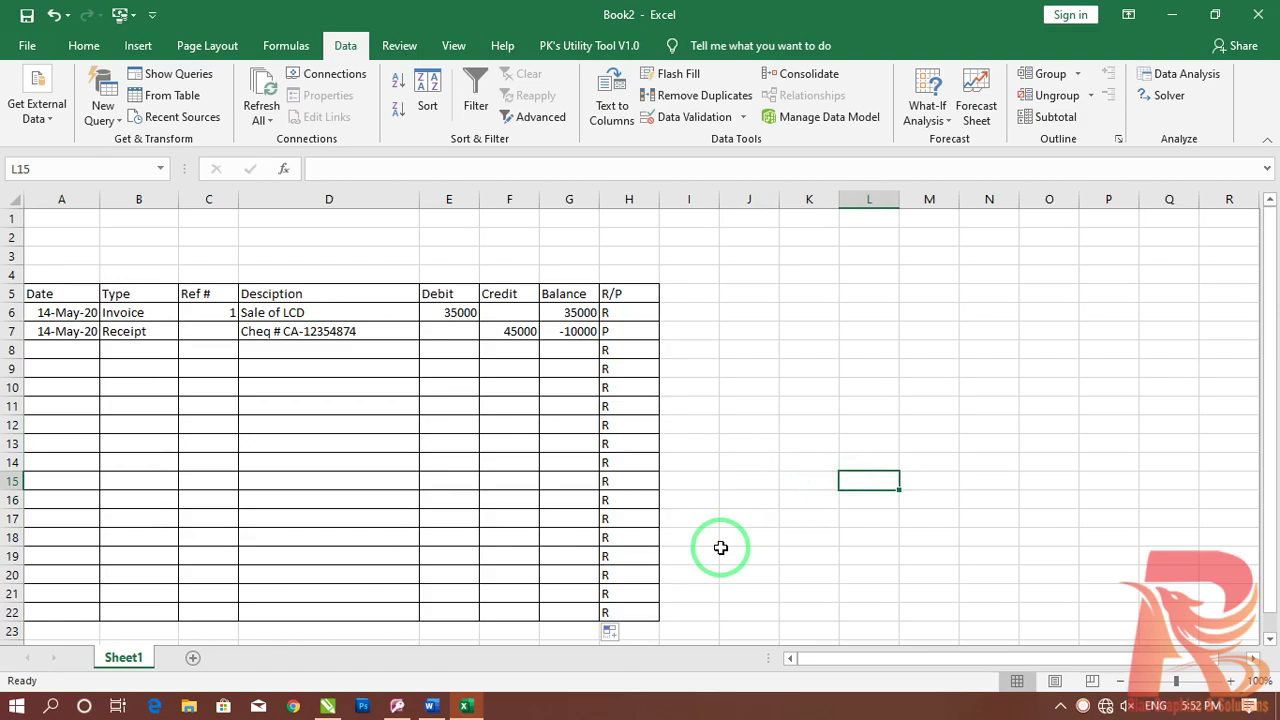
left_click(645, 331)
left_click(619, 353)
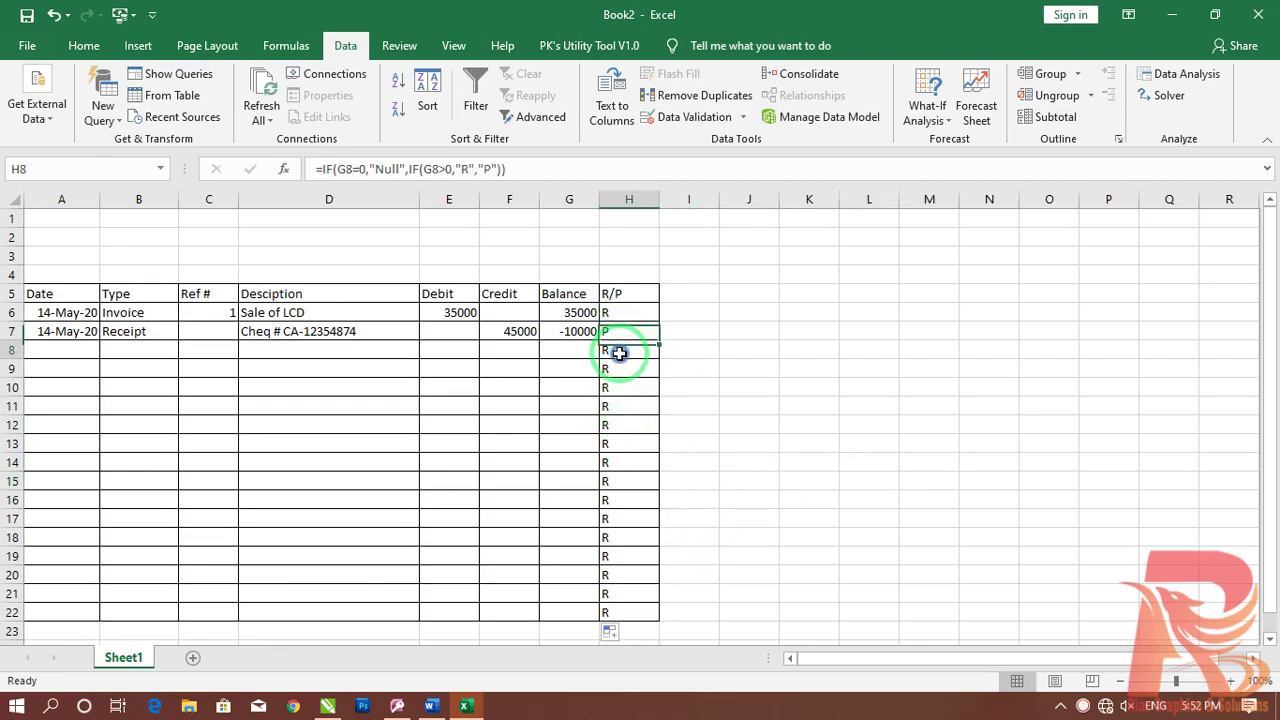
left_click(611, 368)
left_click(611, 387)
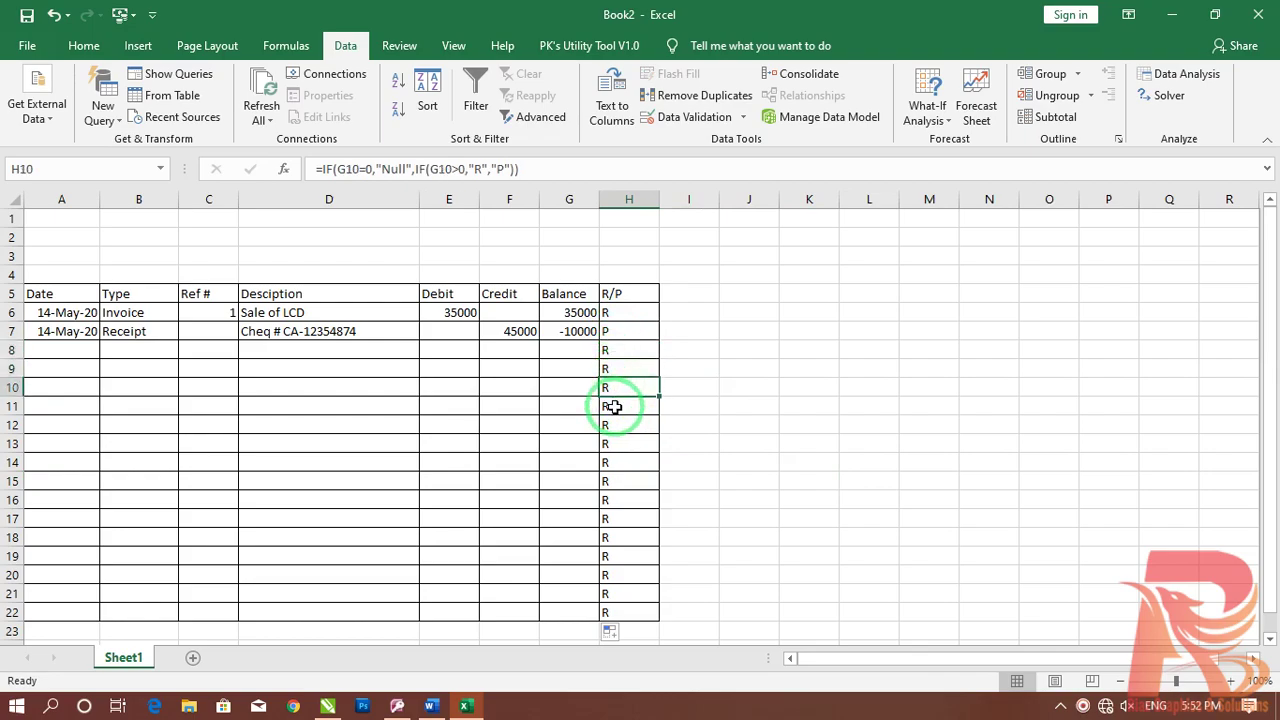
left_click(612, 407)
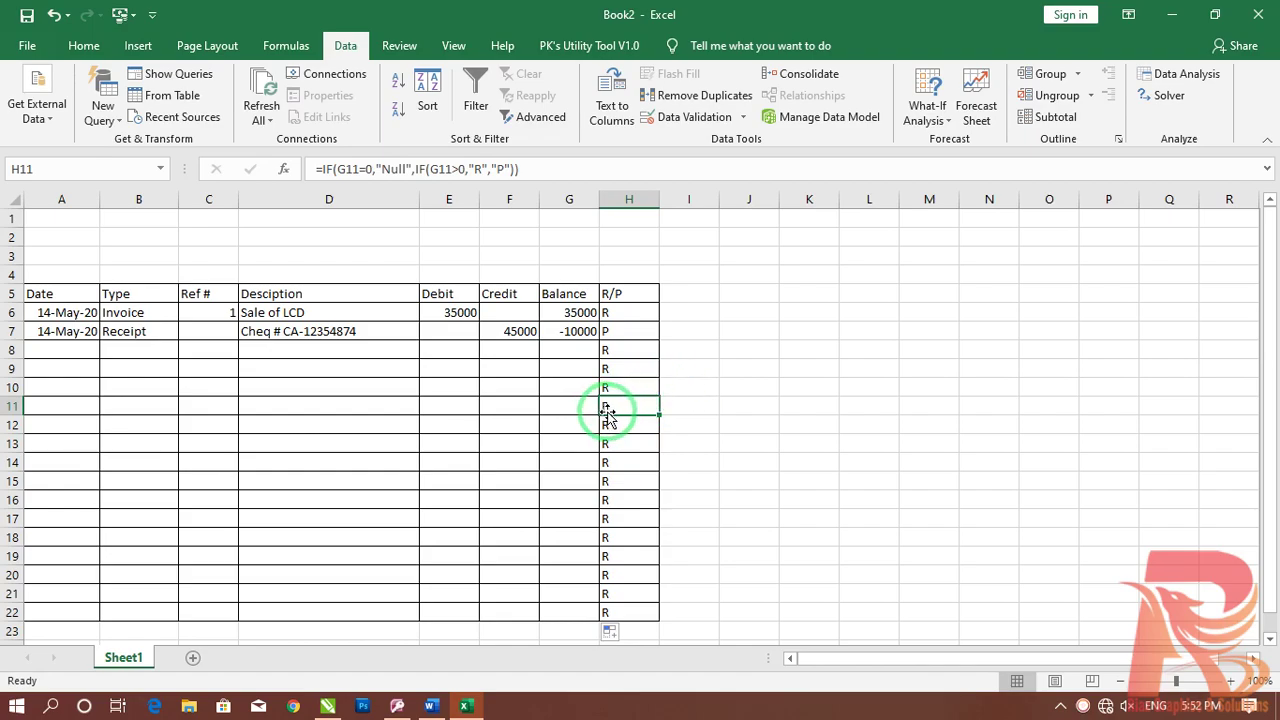
left_click(622, 348)
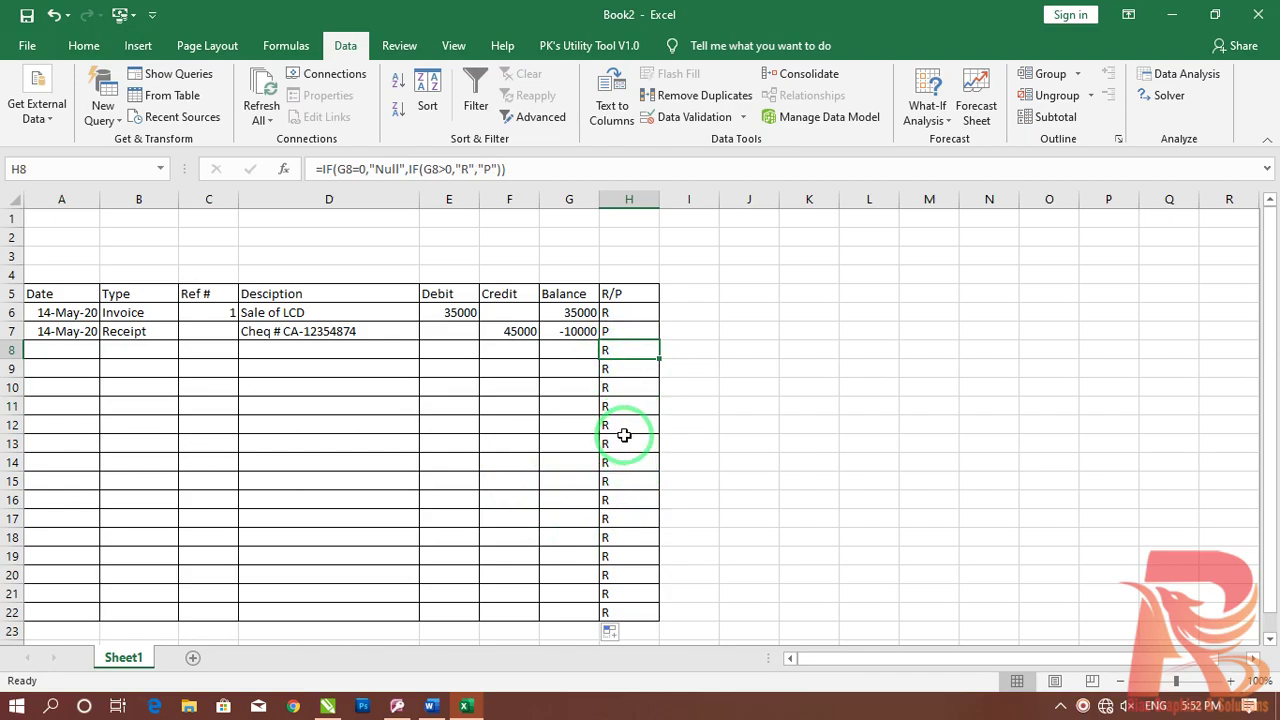
left_click(626, 313)
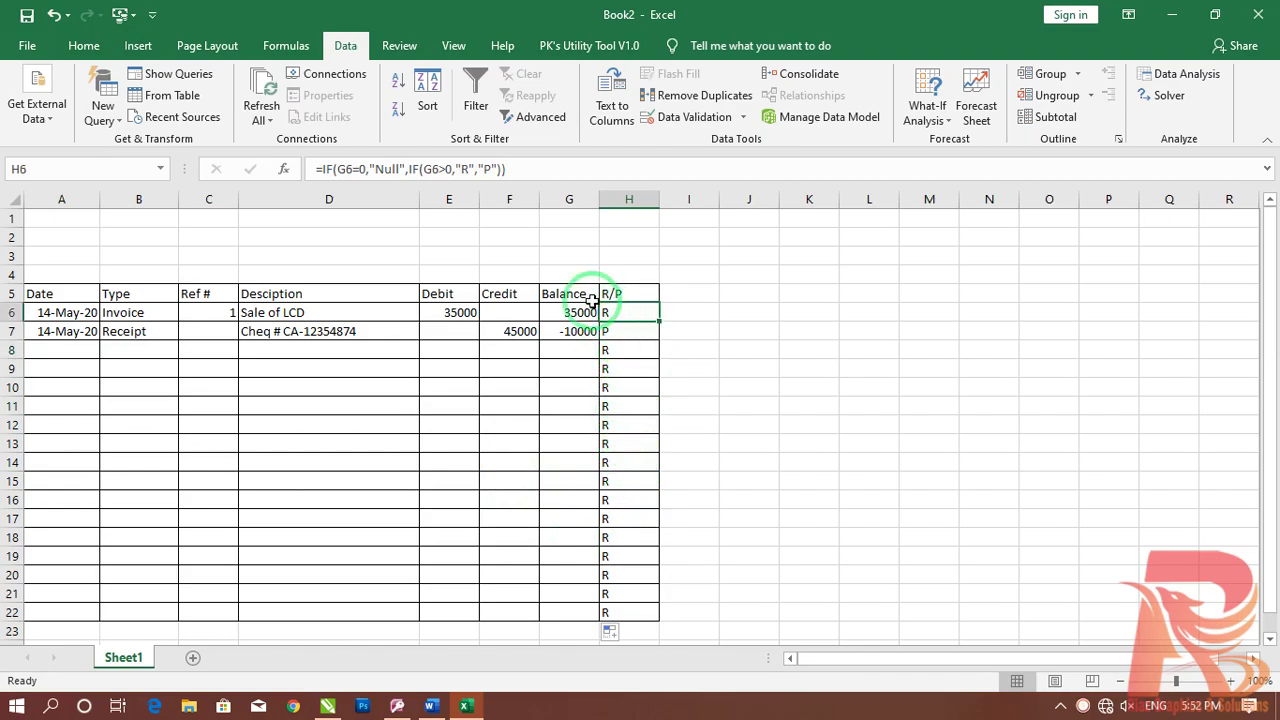
Step: Change H6 to =IF(G6=0,"Null",IF(G6>0,"R",IF(G6<0,"P",""))) and fill it down to H22
left_click(508, 170)
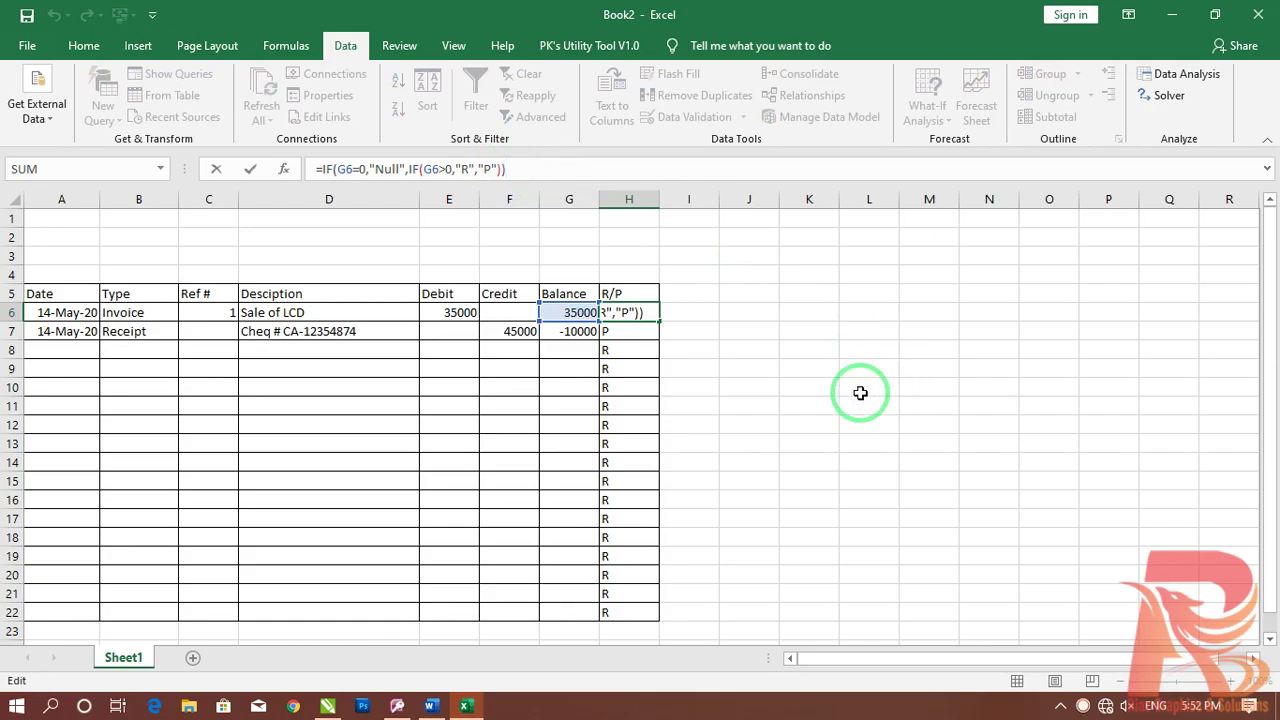
key("BackSpace")
key("BackSpace")
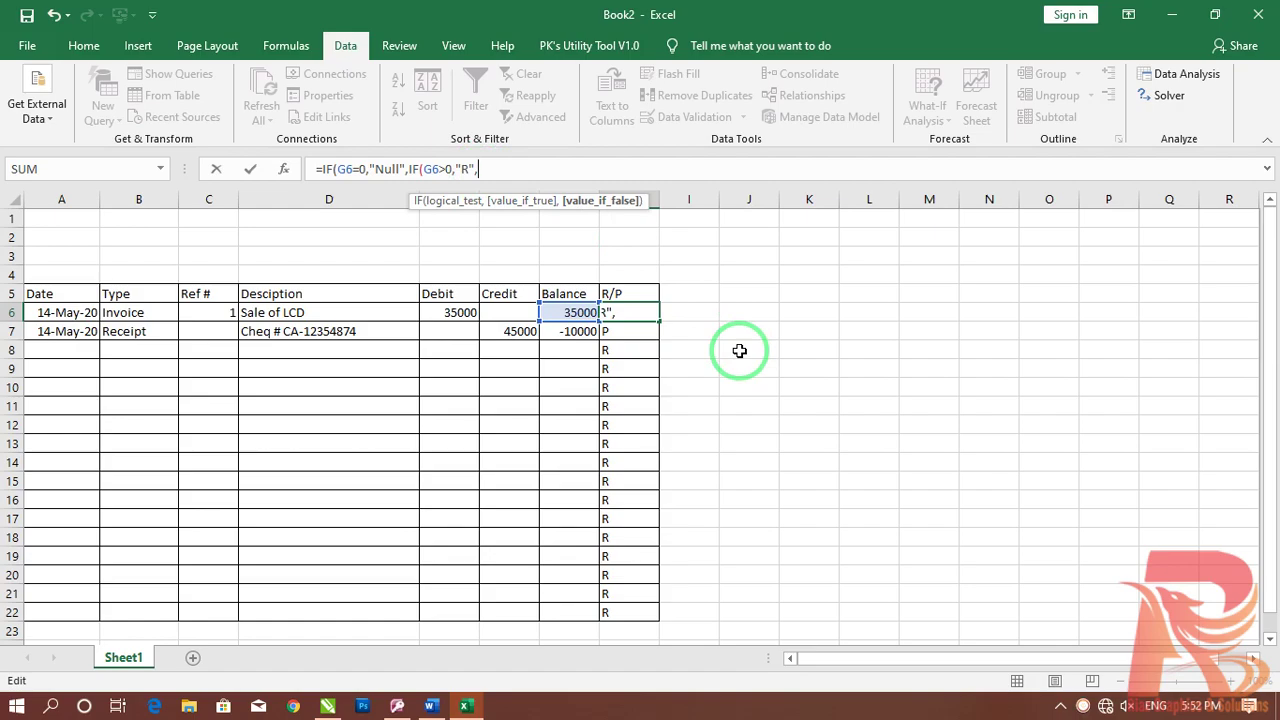
type("if(")
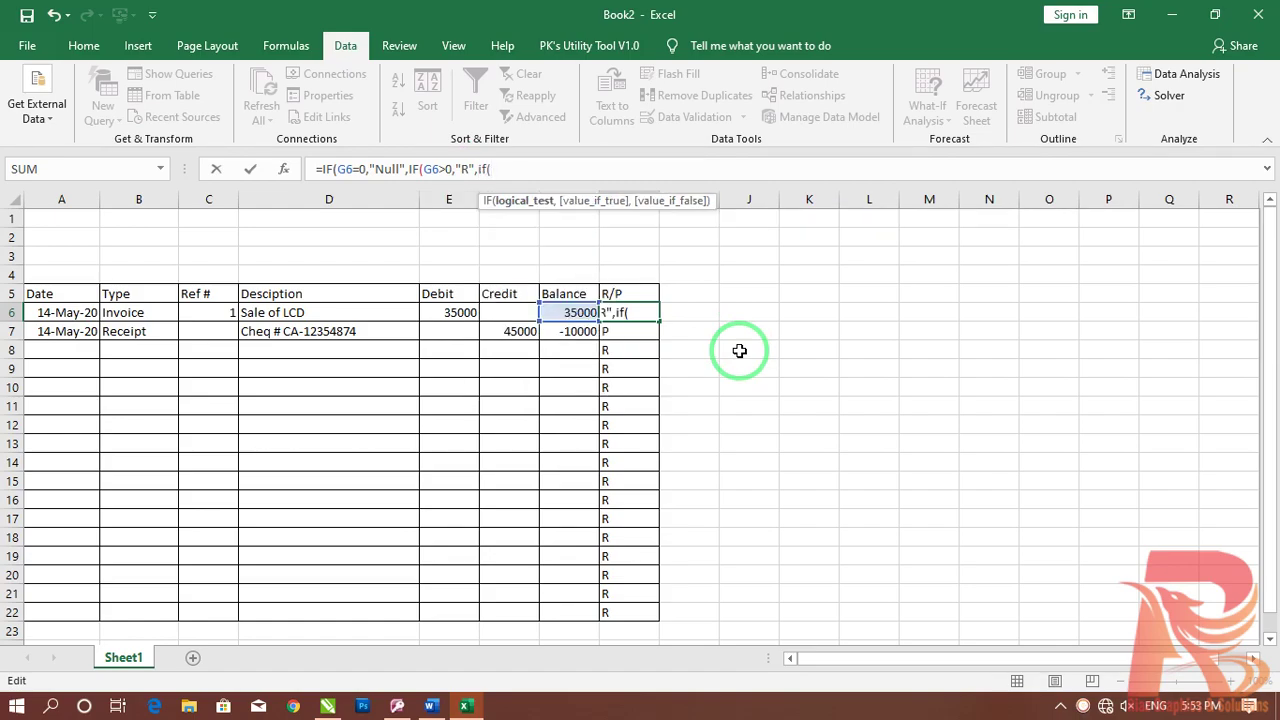
left_click(584, 313)
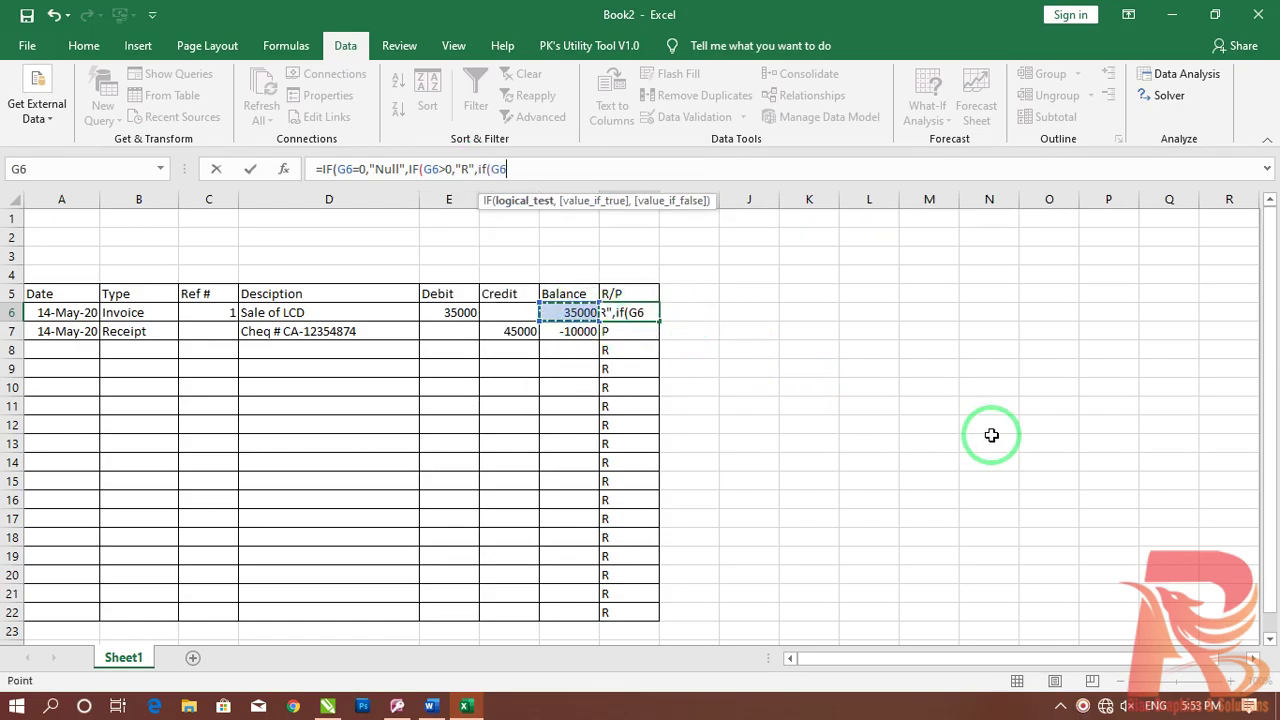
type("<")
type("0,\"P")
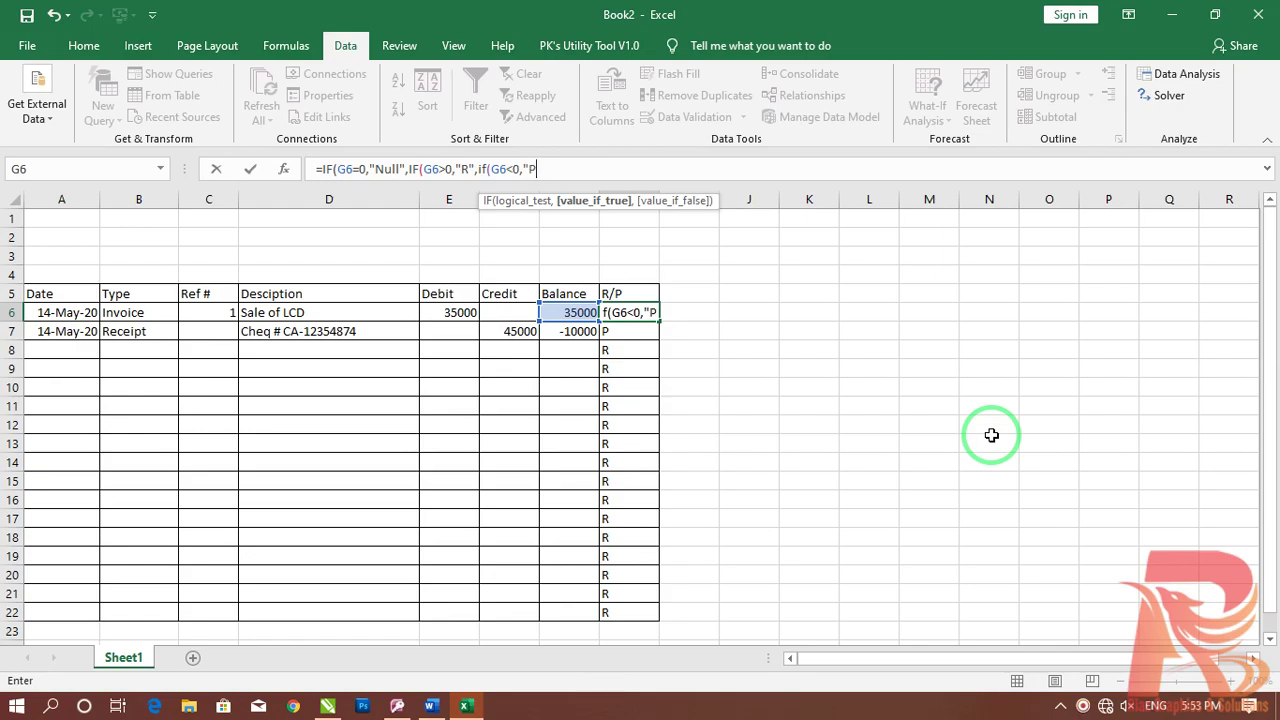
type("\",\"\"")
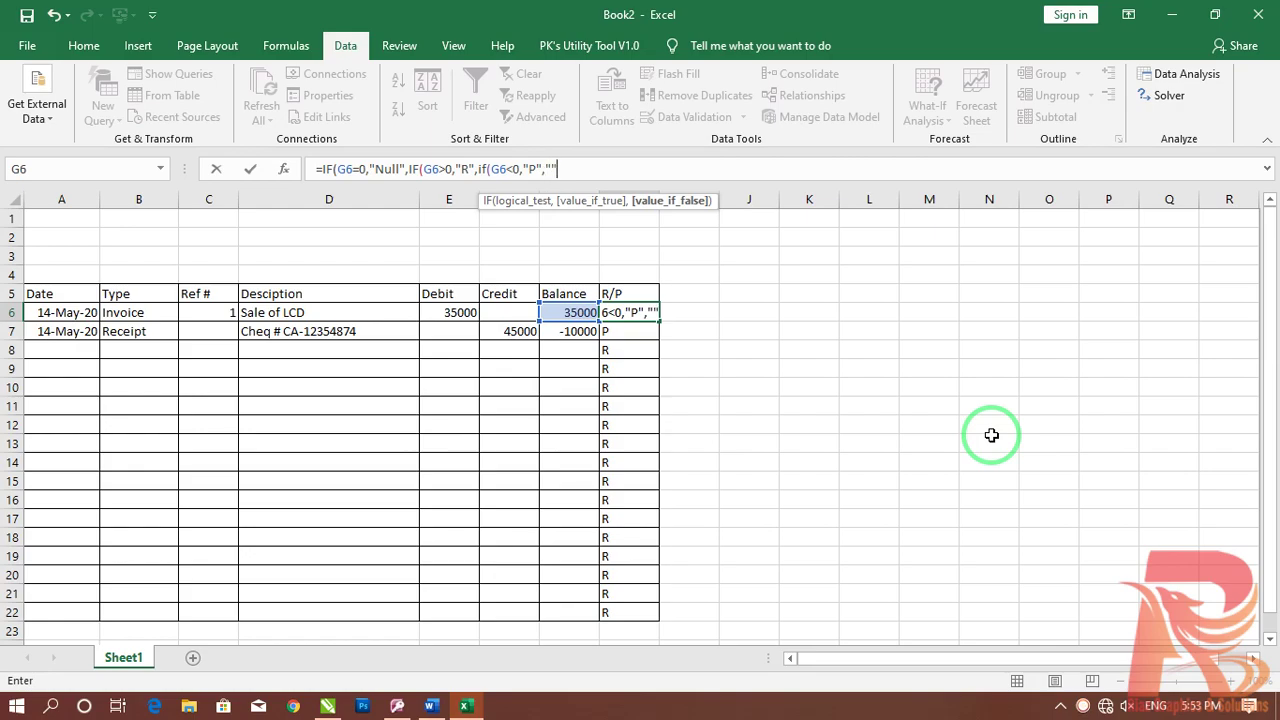
type(")")
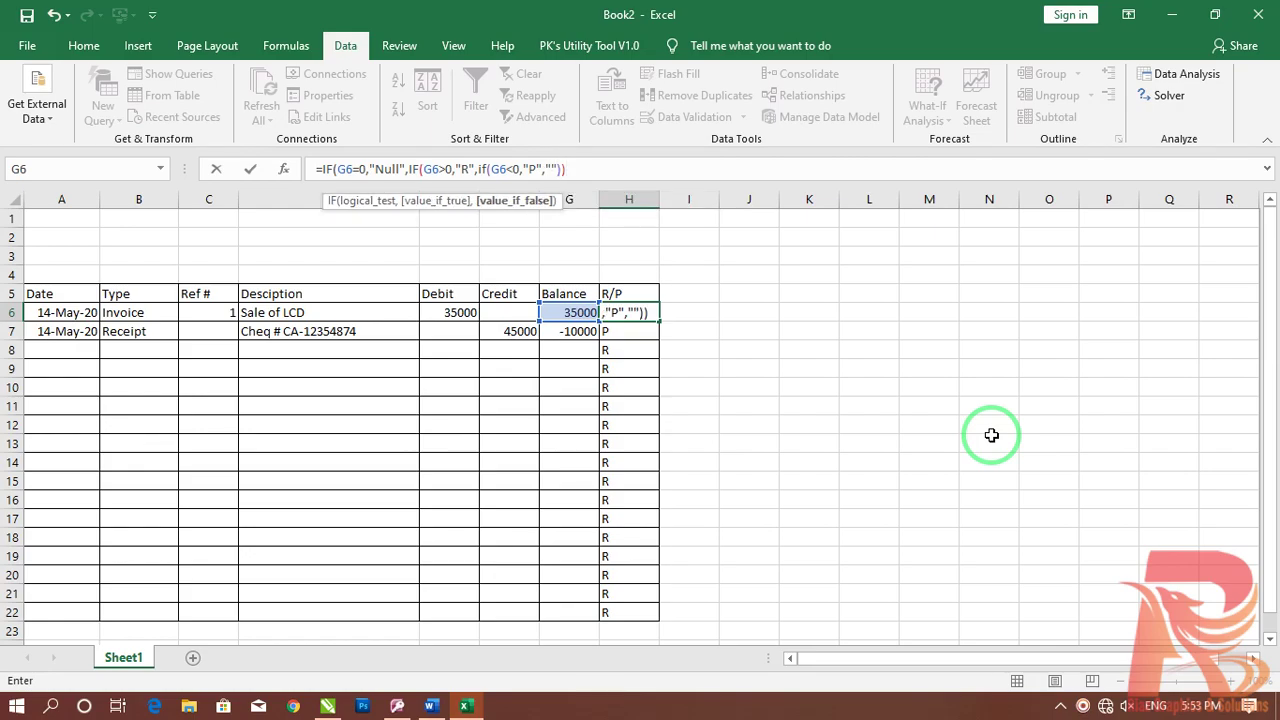
key("Return")
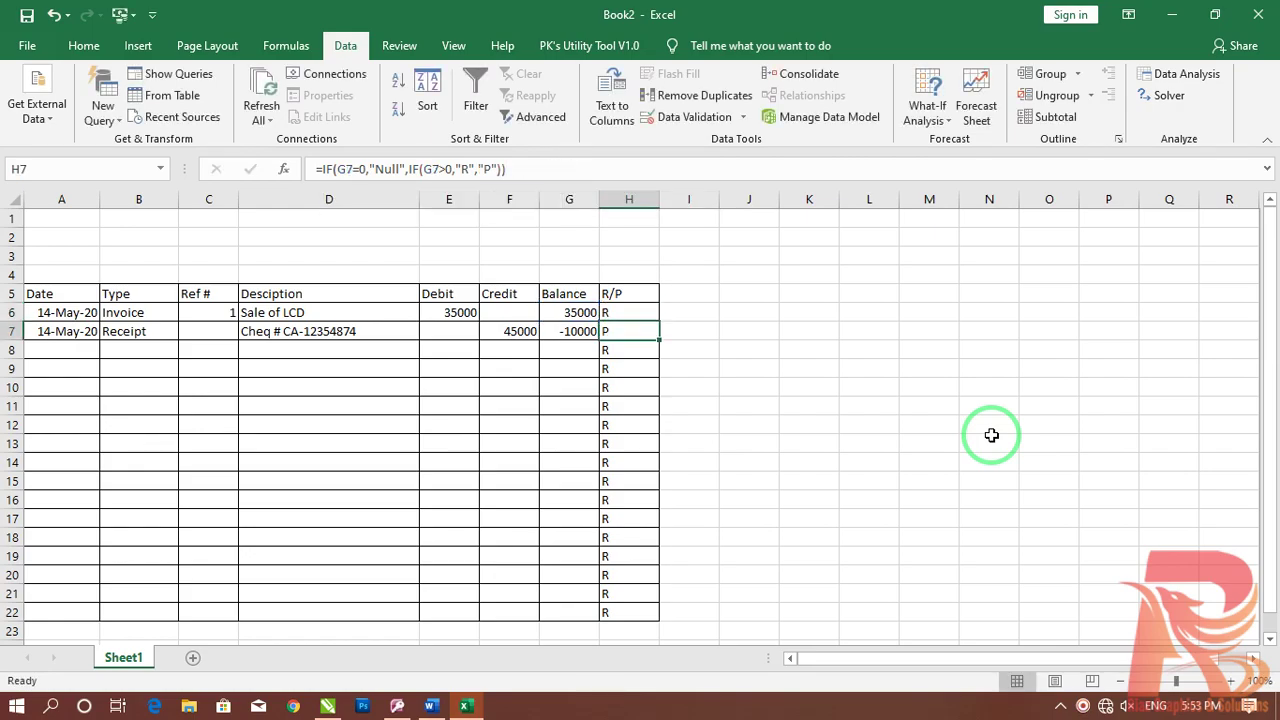
left_click(635, 312)
left_click_drag(659, 321, 660, 618)
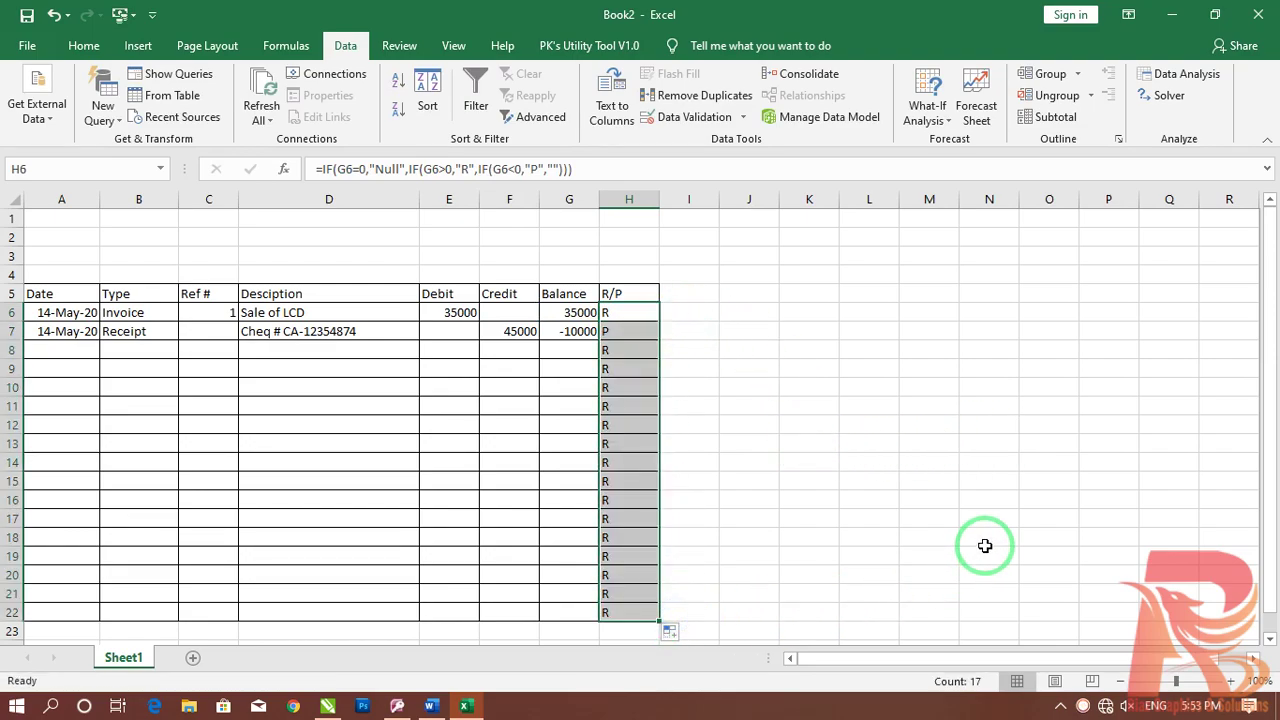
Step: Inspect the filled R/P and Balance formulas in rows 8 to 19
left_click(985, 546)
left_click(625, 349)
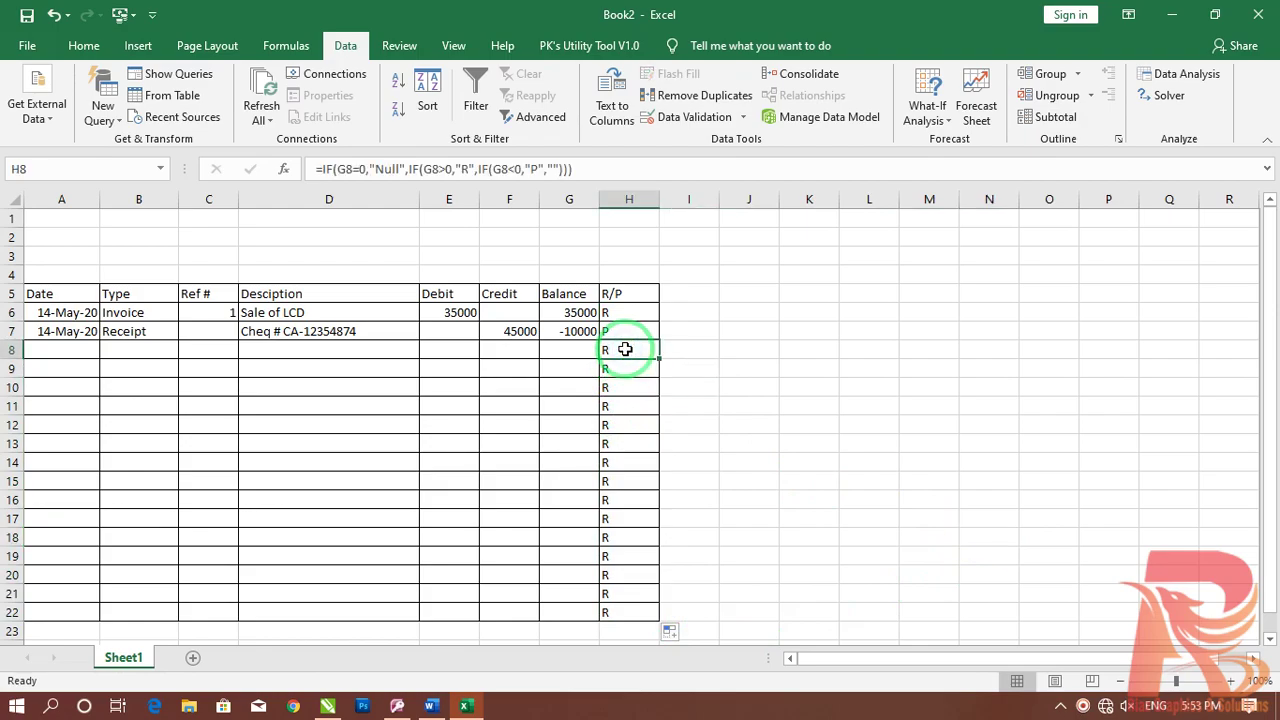
left_click(563, 350)
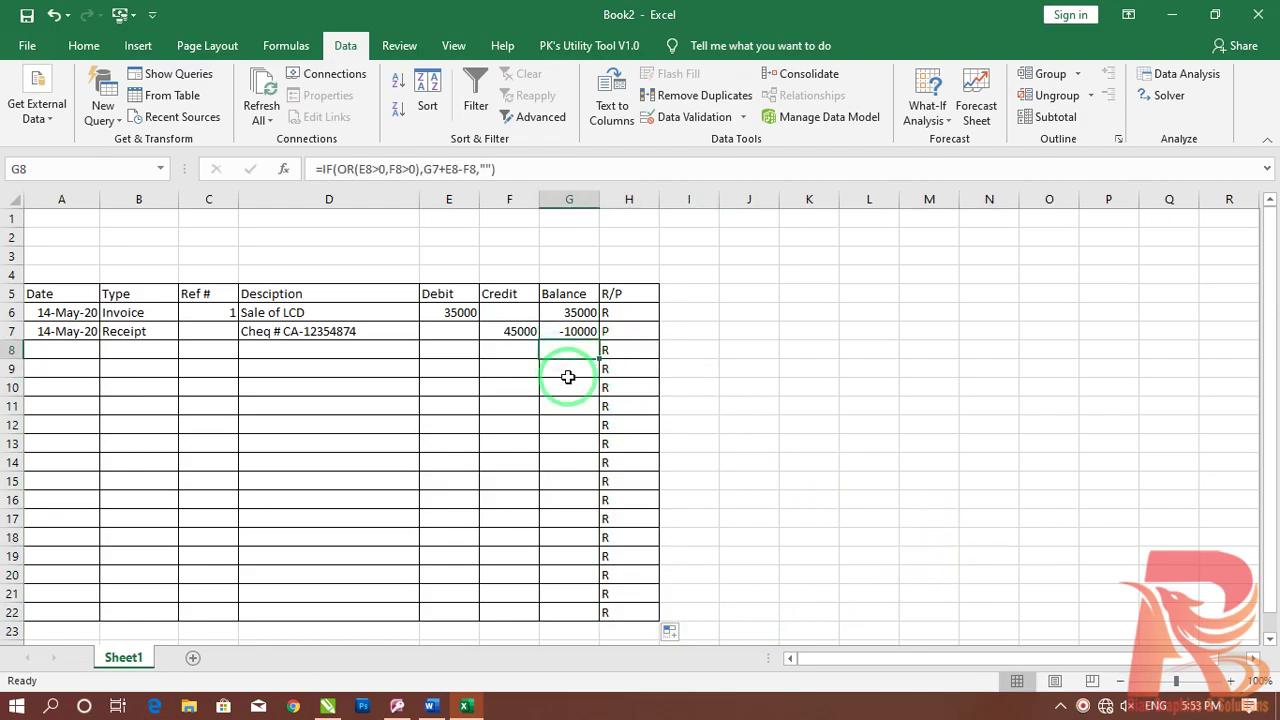
left_click(567, 405)
left_click(577, 462)
left_click(578, 518)
double_click(575, 556)
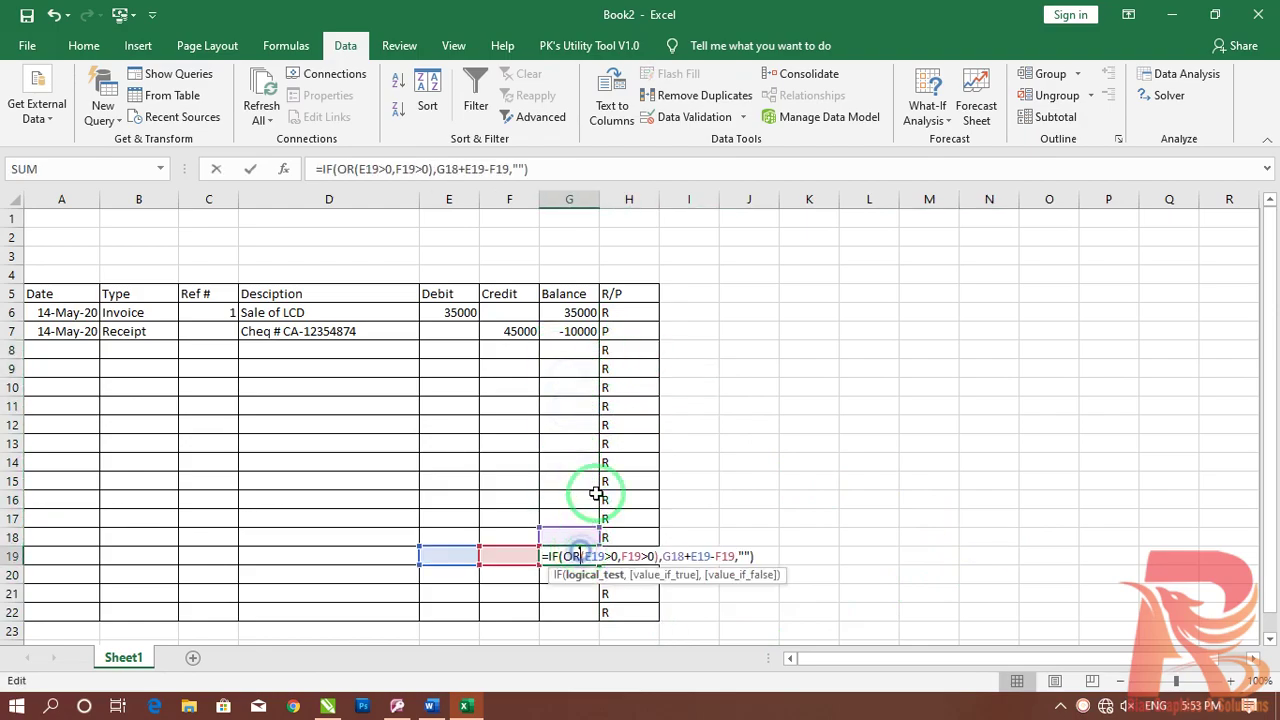
left_click(629, 349)
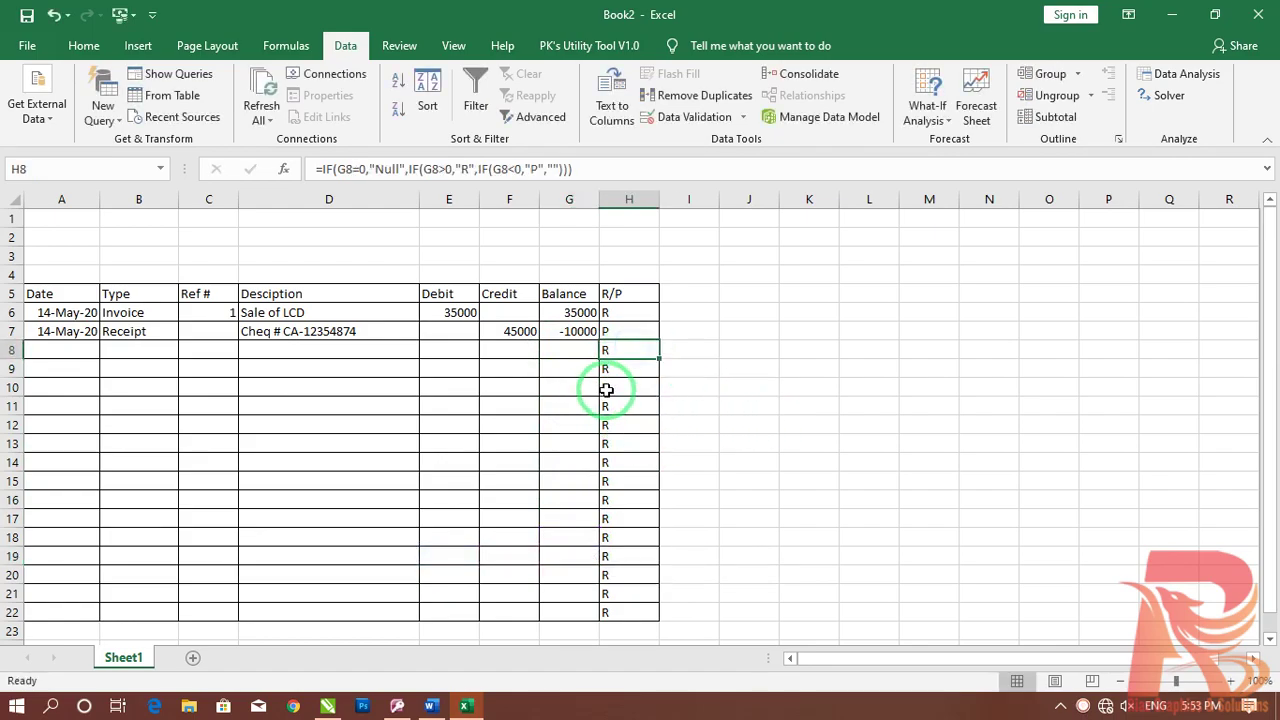
left_click(625, 312)
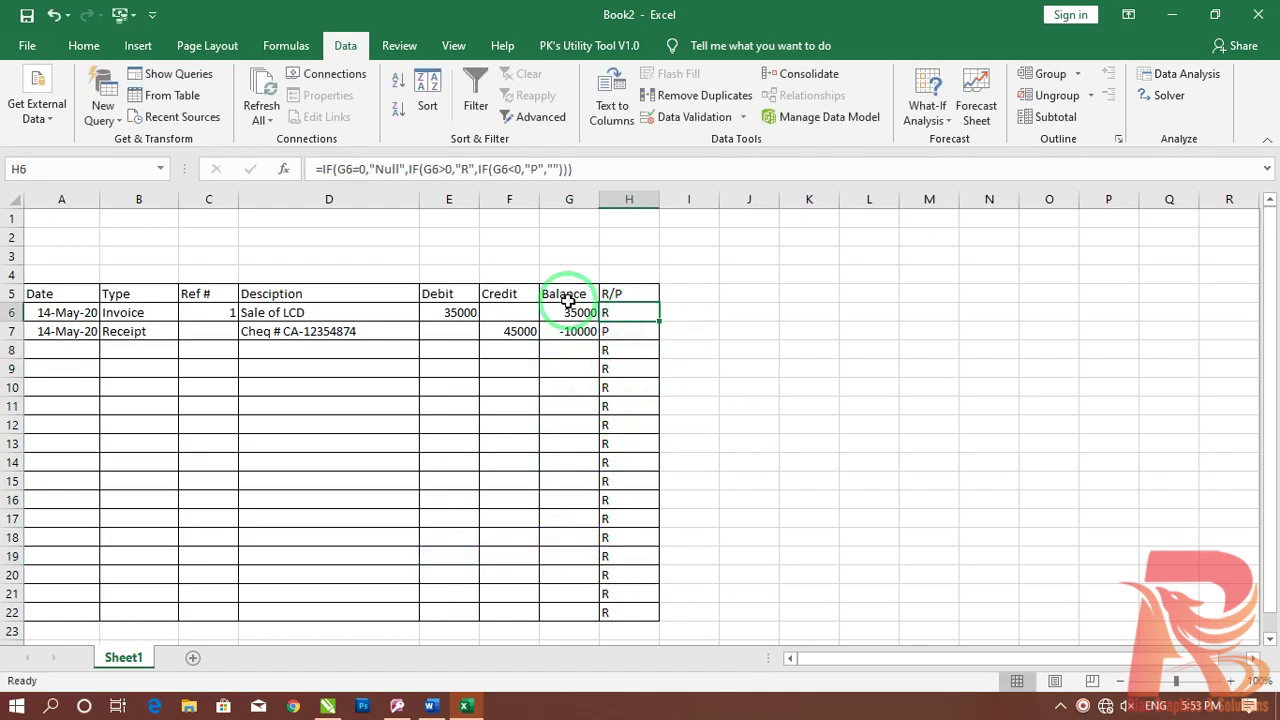
Step: Revise the H6 R/P formula and copy the row 7 version down to H22
left_click(588, 170)
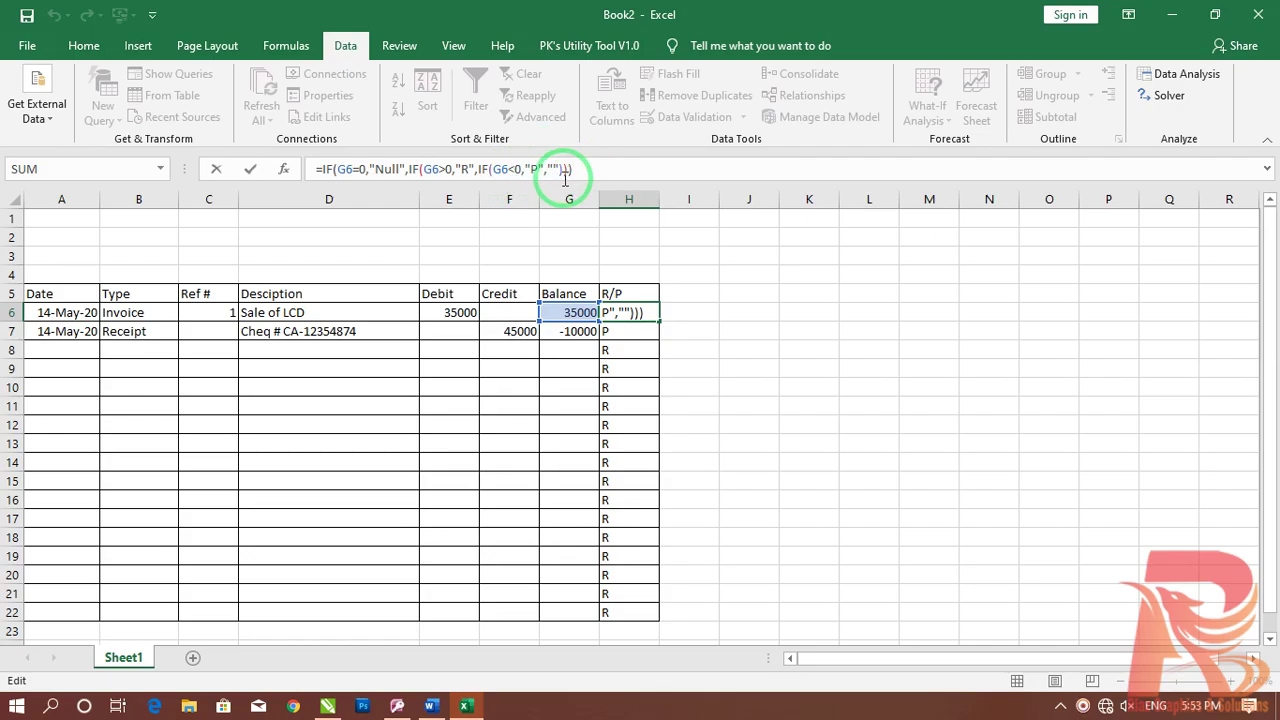
key("Return")
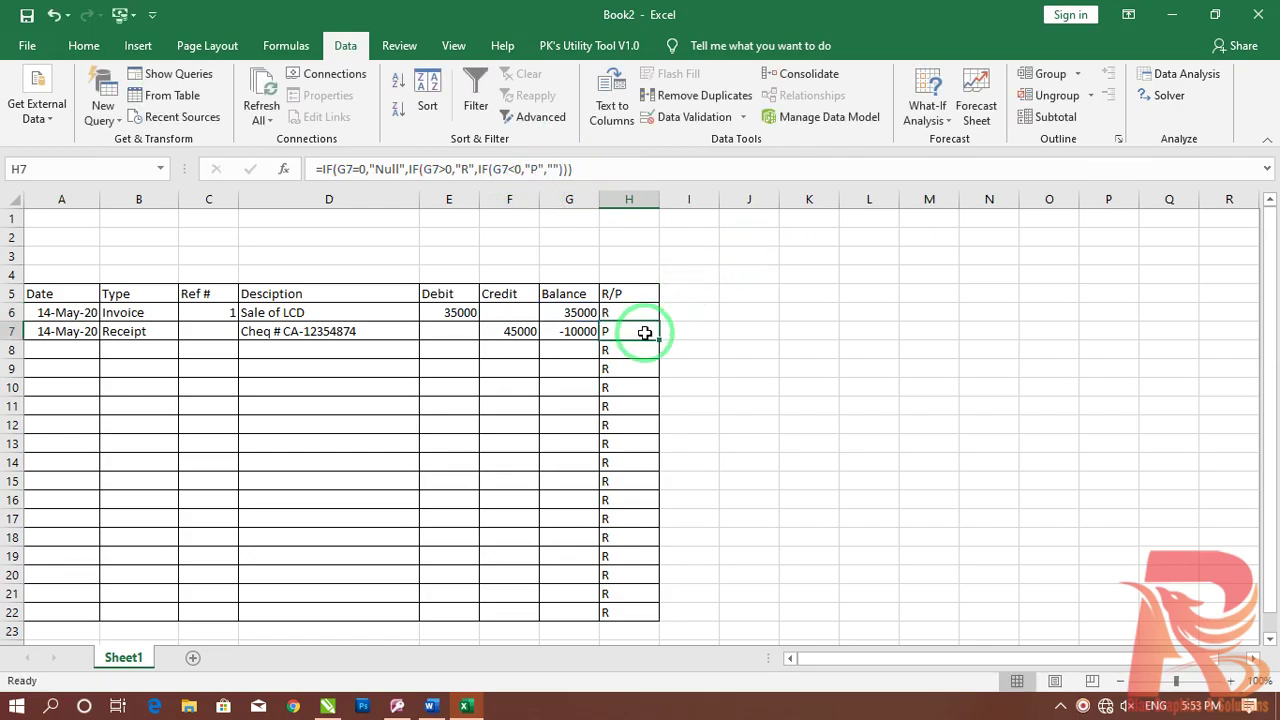
left_click(636, 331)
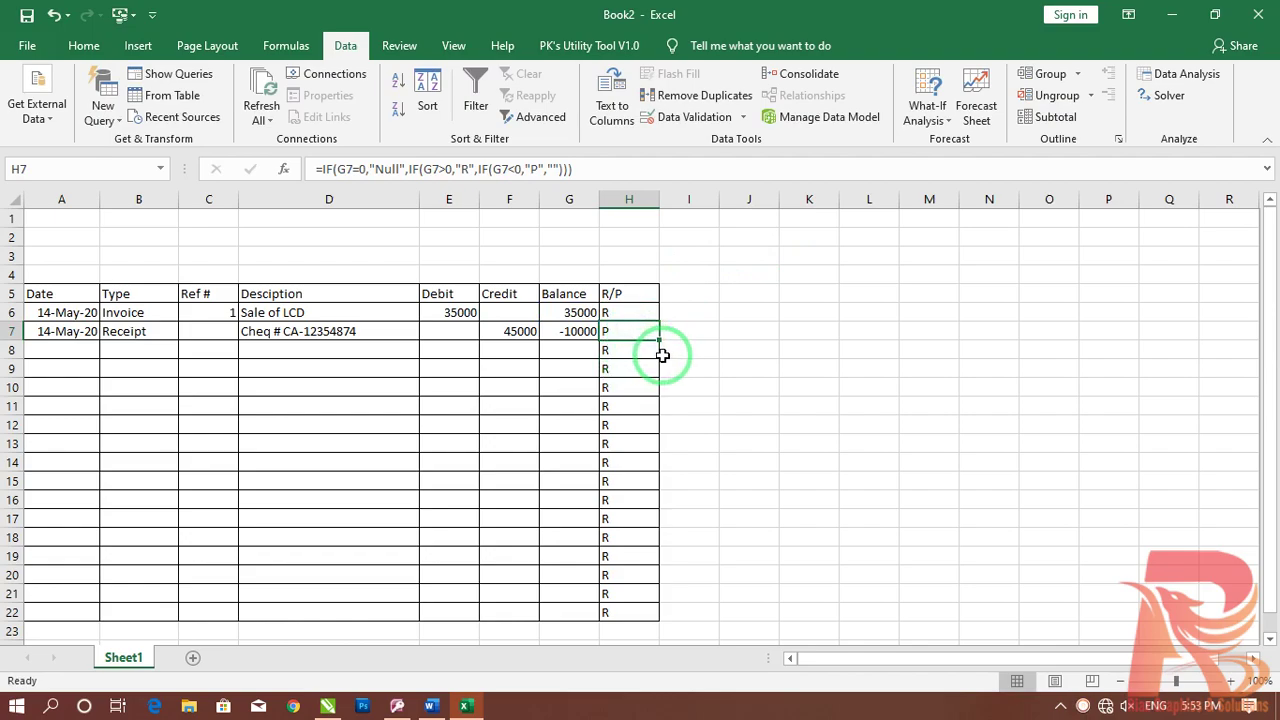
left_click(624, 315)
left_click(628, 328)
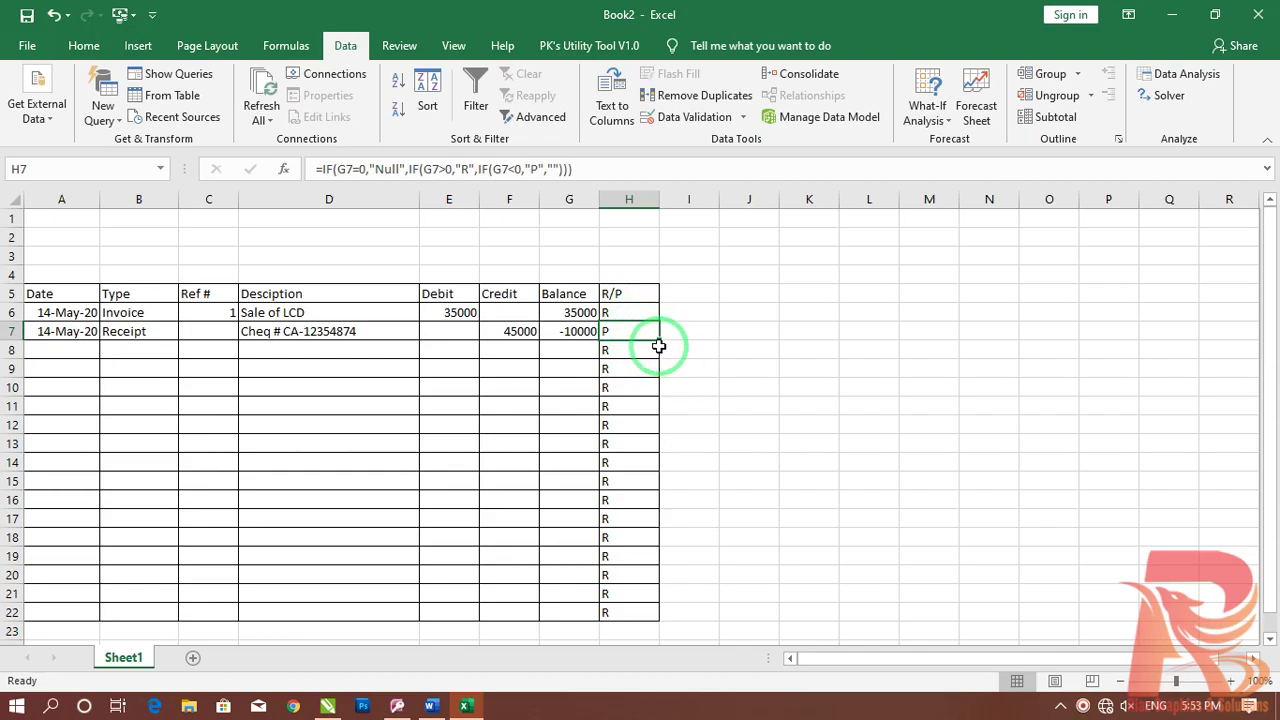
left_click_drag(659, 341, 660, 612)
left_click(748, 440)
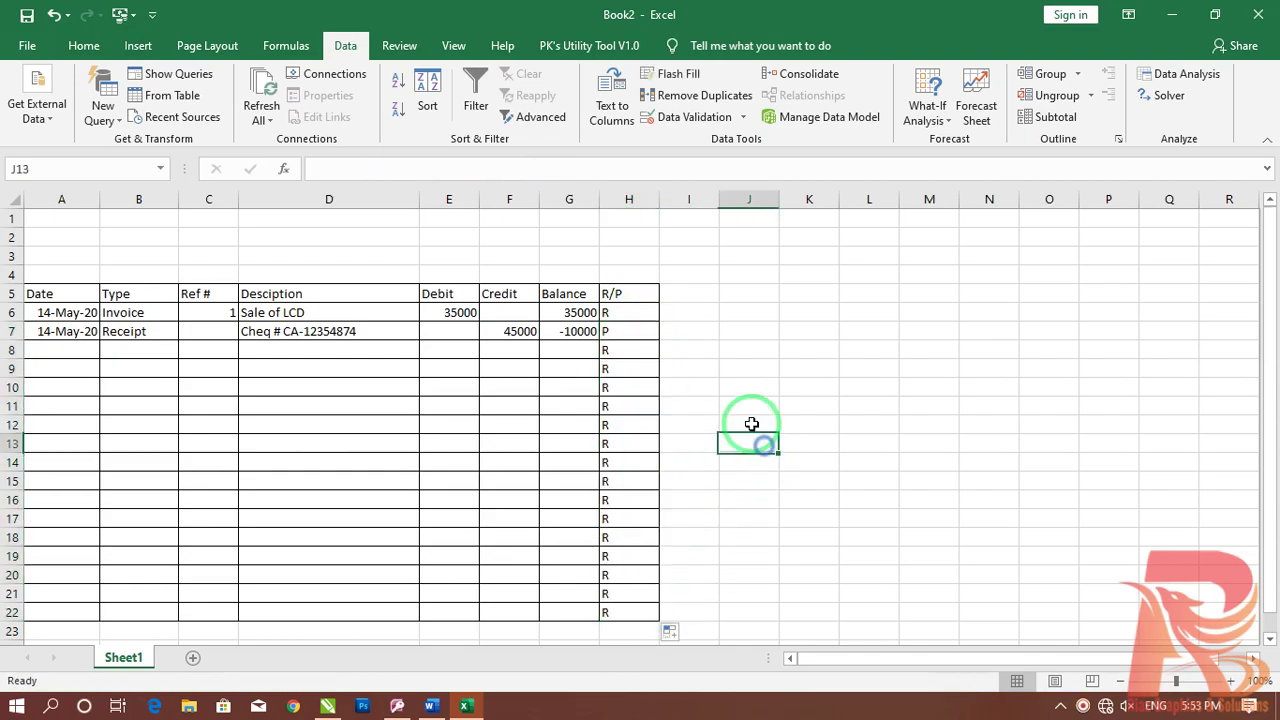
Step: Delete the "" ending of G7's formula so it reads =IF(OR(E7>0,F7>0),G6+E7-F7,)
left_click(562, 366)
left_click(566, 350)
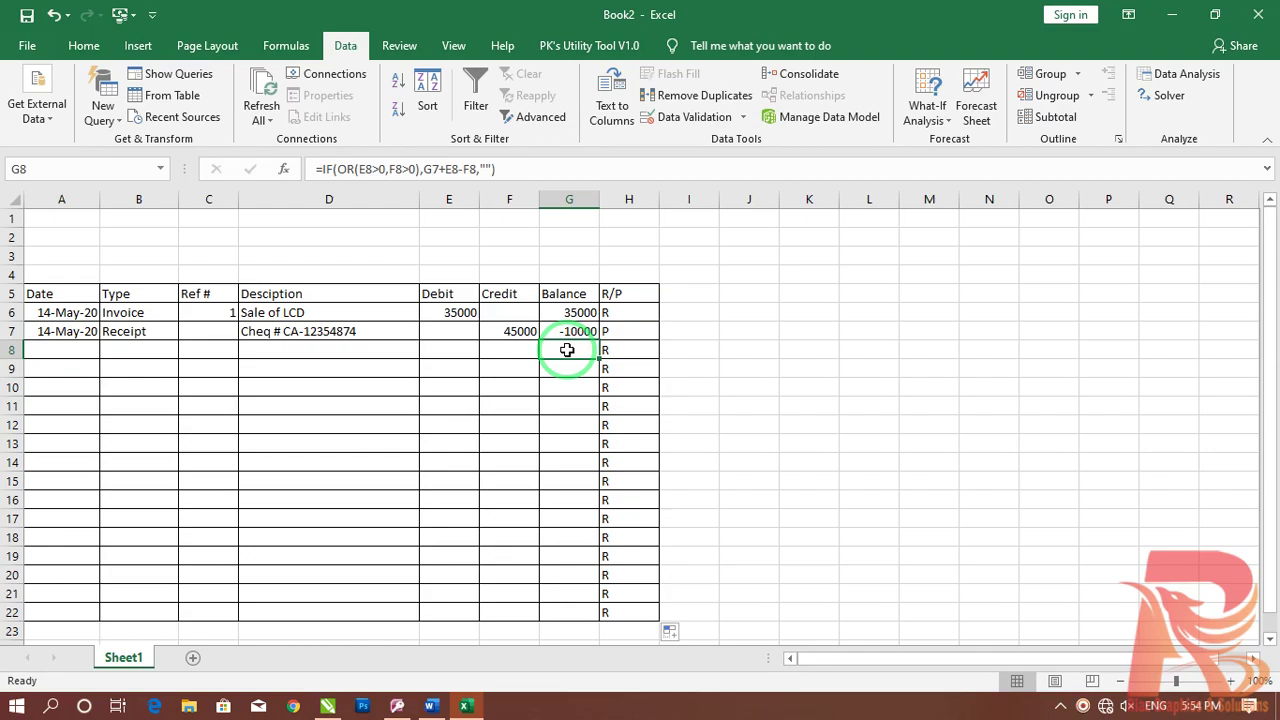
left_click(568, 328)
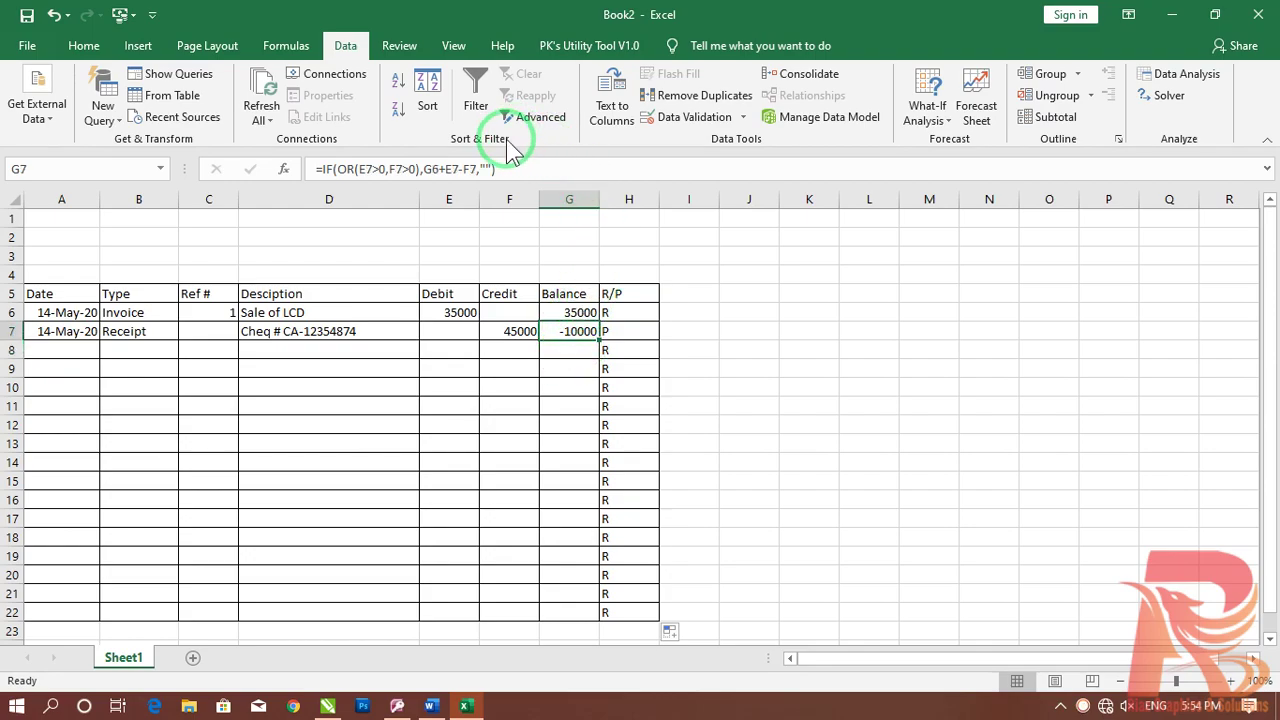
left_click(484, 167)
left_click(489, 167)
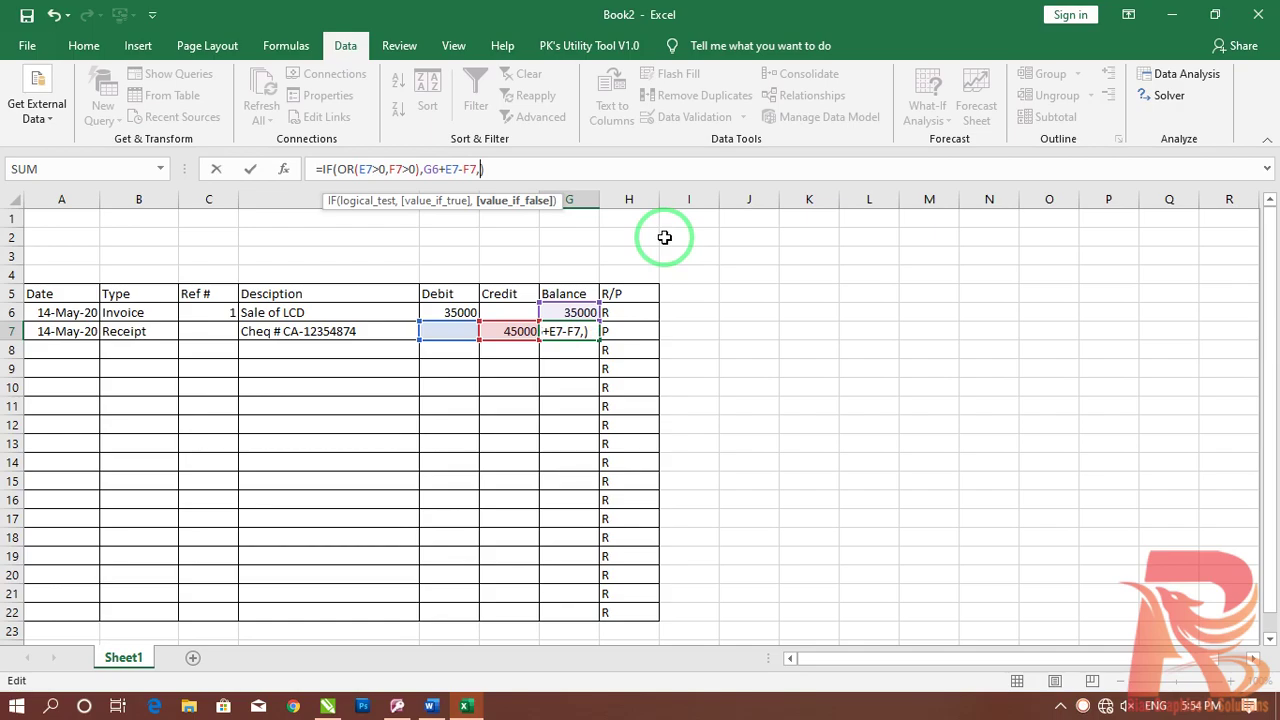
type("0")
Step: Commit G7's formula returning 0 and fill it to G22, so rows 8–22 show 0 and Null
key("Return")
left_click(575, 331)
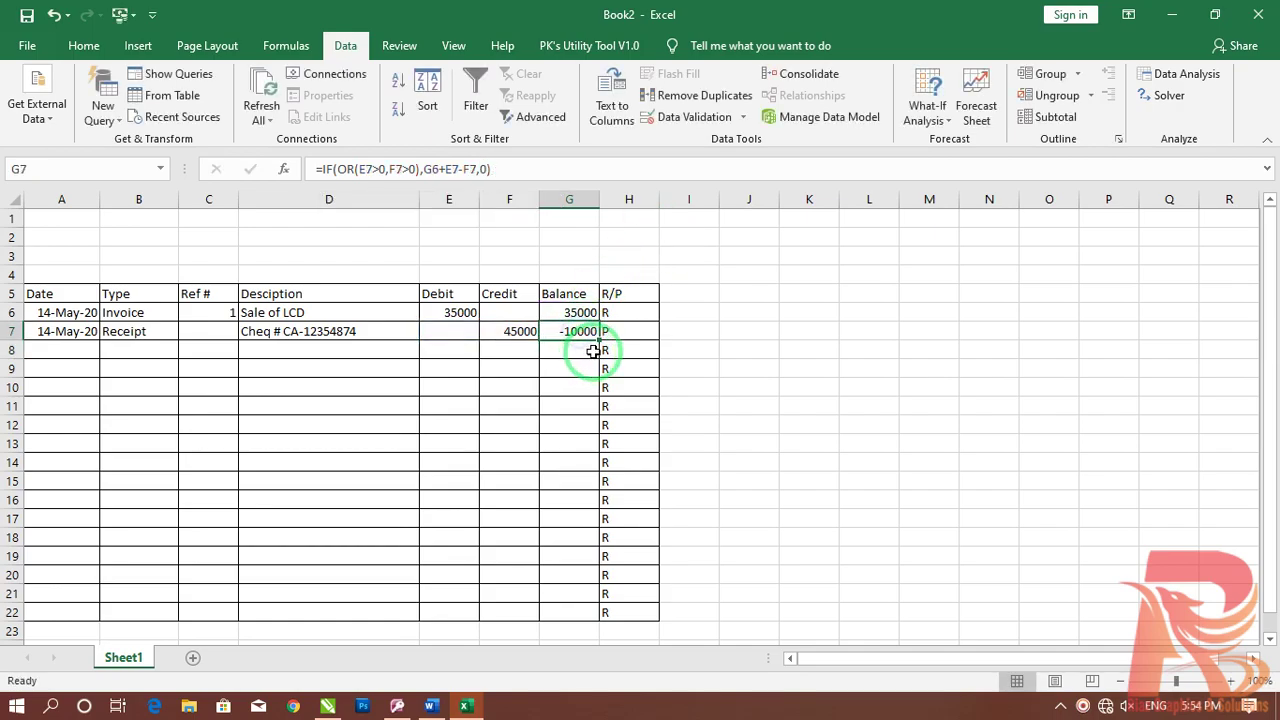
left_click_drag(599, 340, 585, 617)
left_click(862, 460)
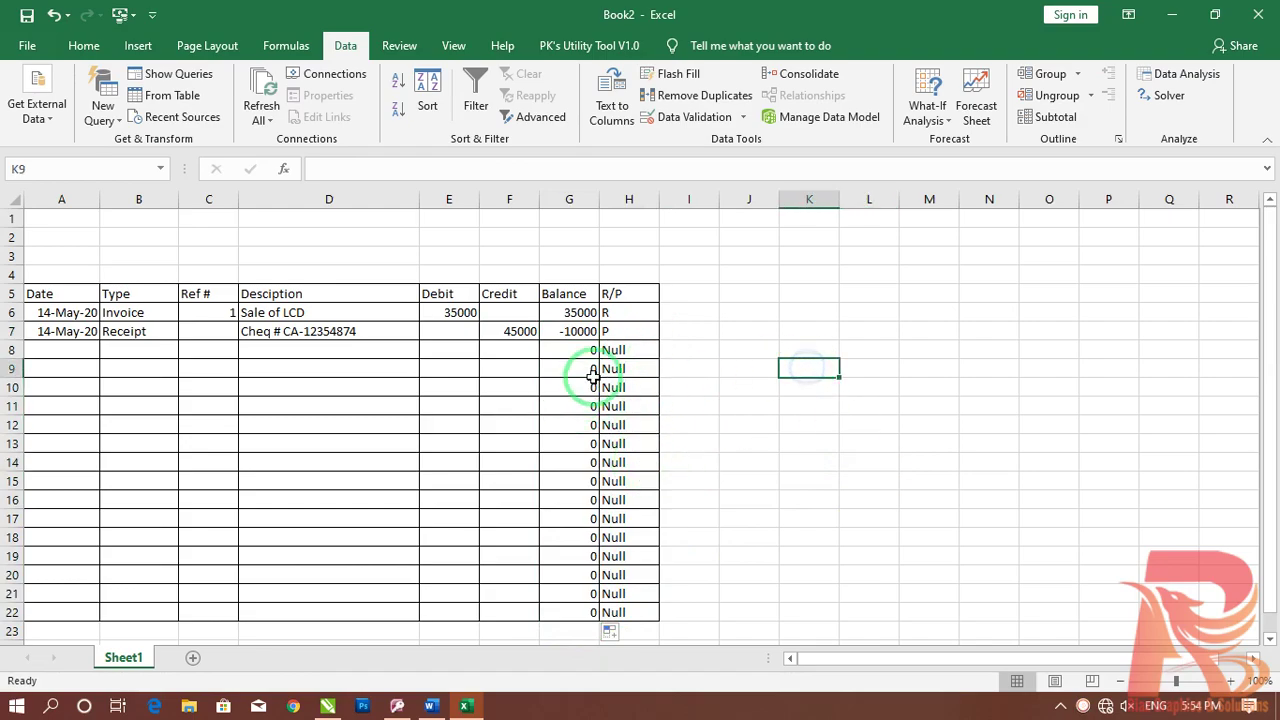
left_click_drag(585, 345, 583, 604)
left_click(846, 403)
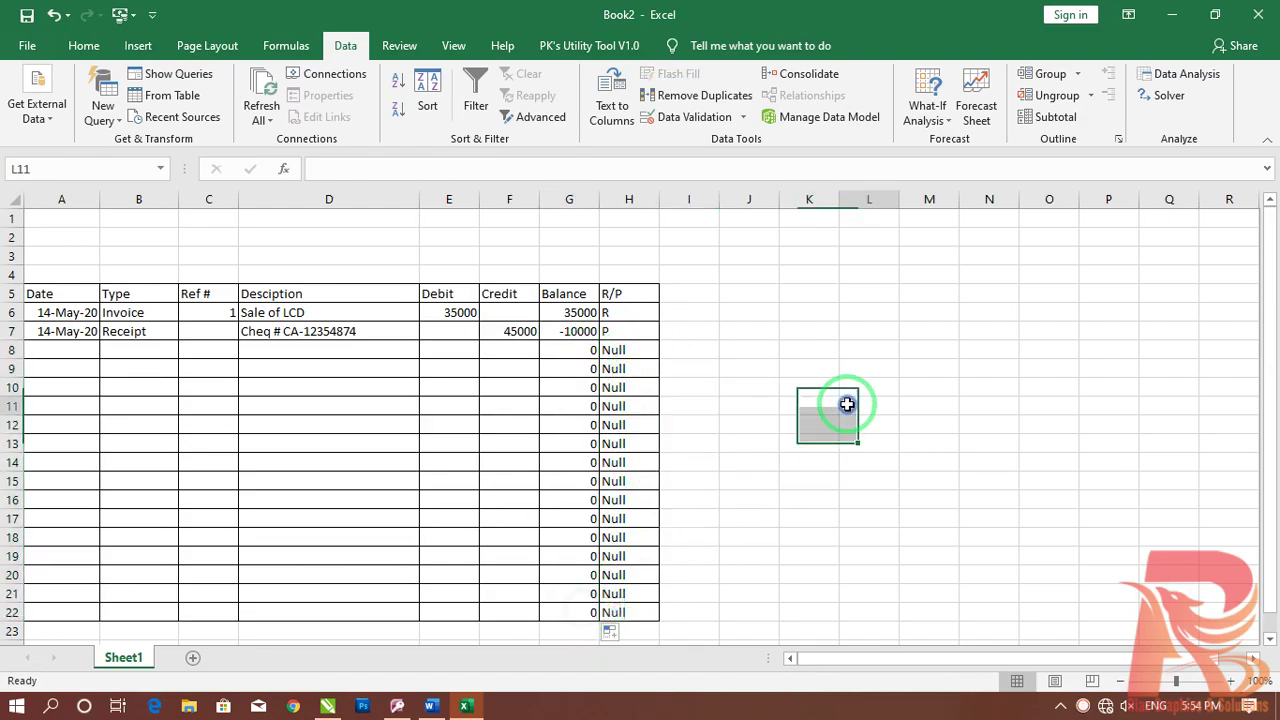
left_click_drag(589, 346, 580, 603)
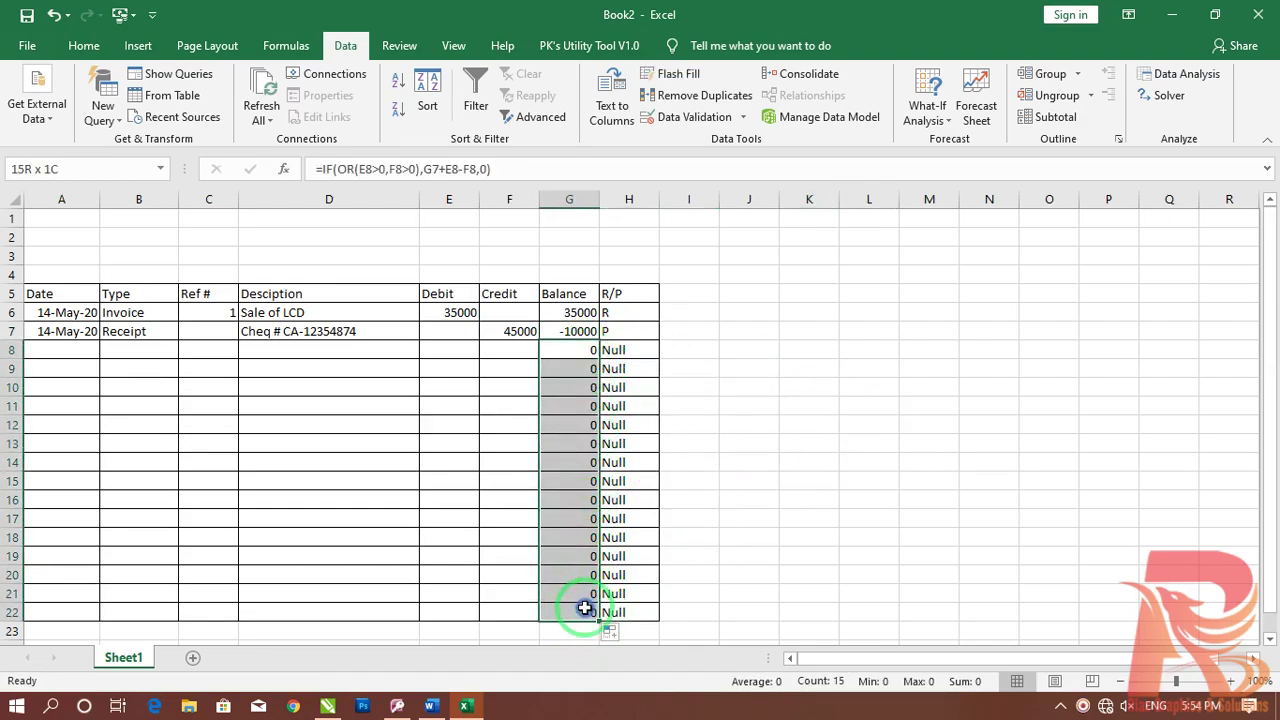
left_click(790, 406)
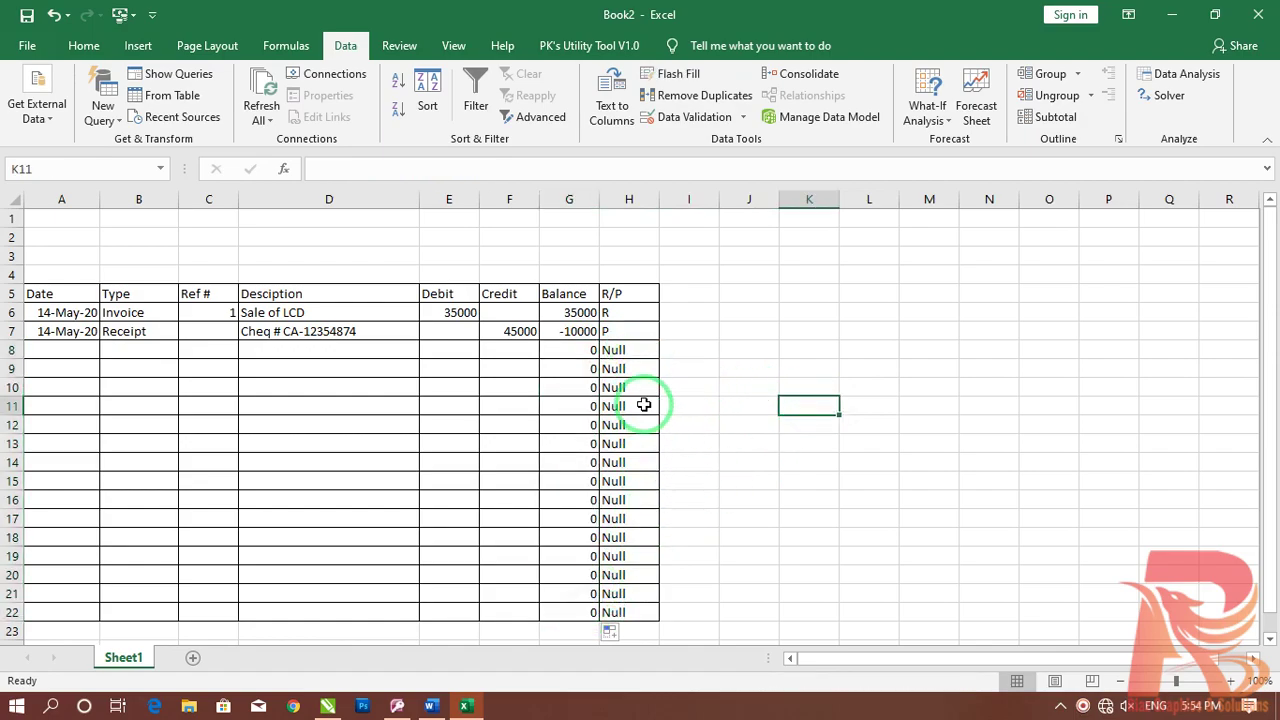
left_click(786, 336)
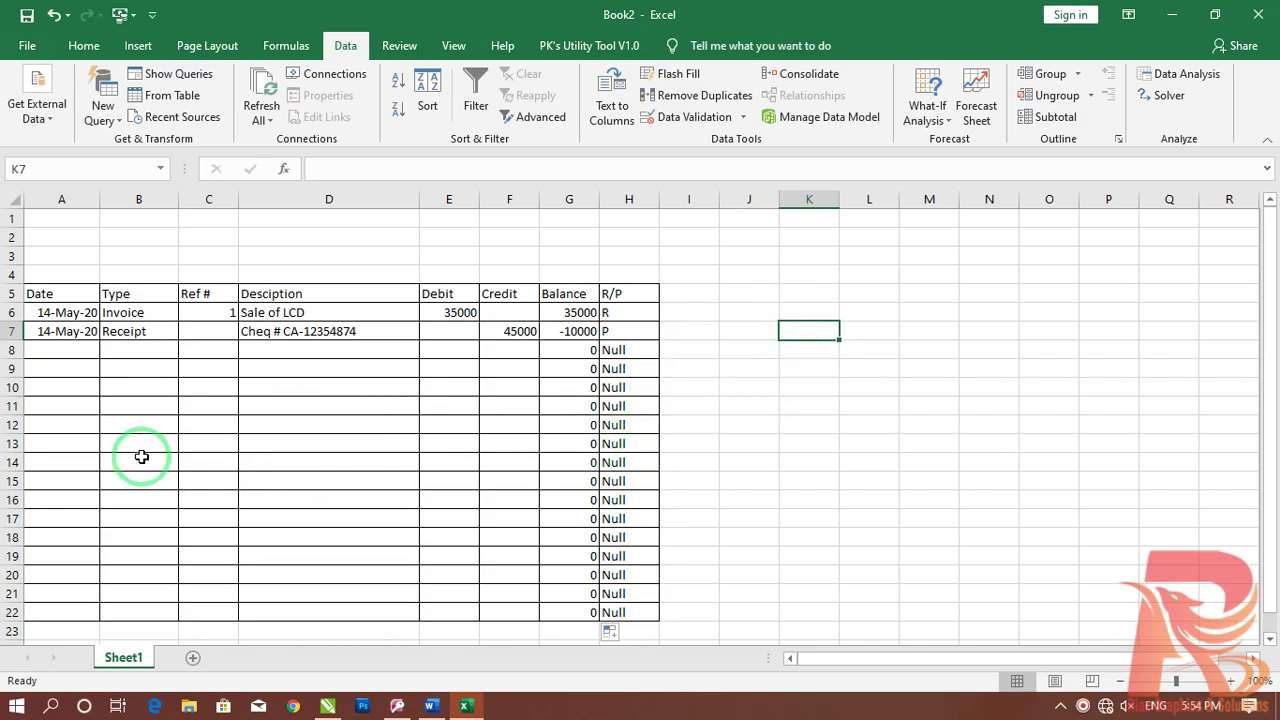
Step: Make the header row A5:H5 bold and give it a yellow fill
left_click_drag(38, 293, 622, 293)
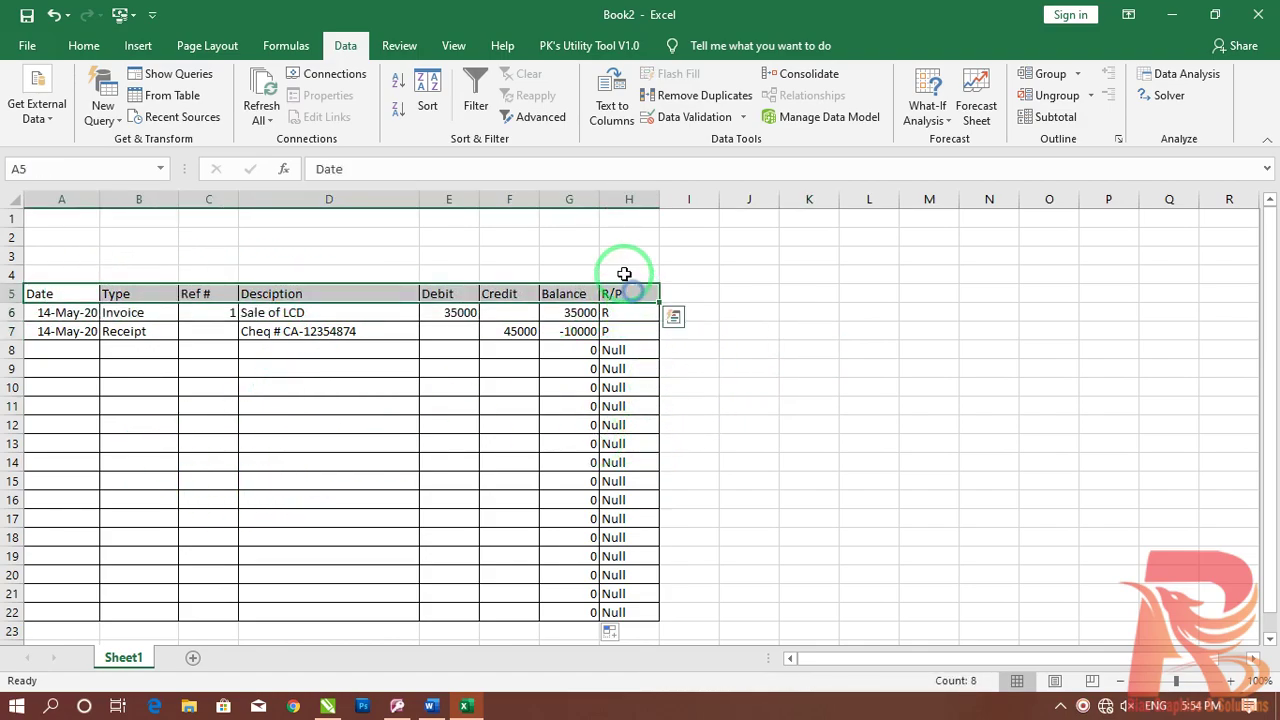
left_click(80, 45)
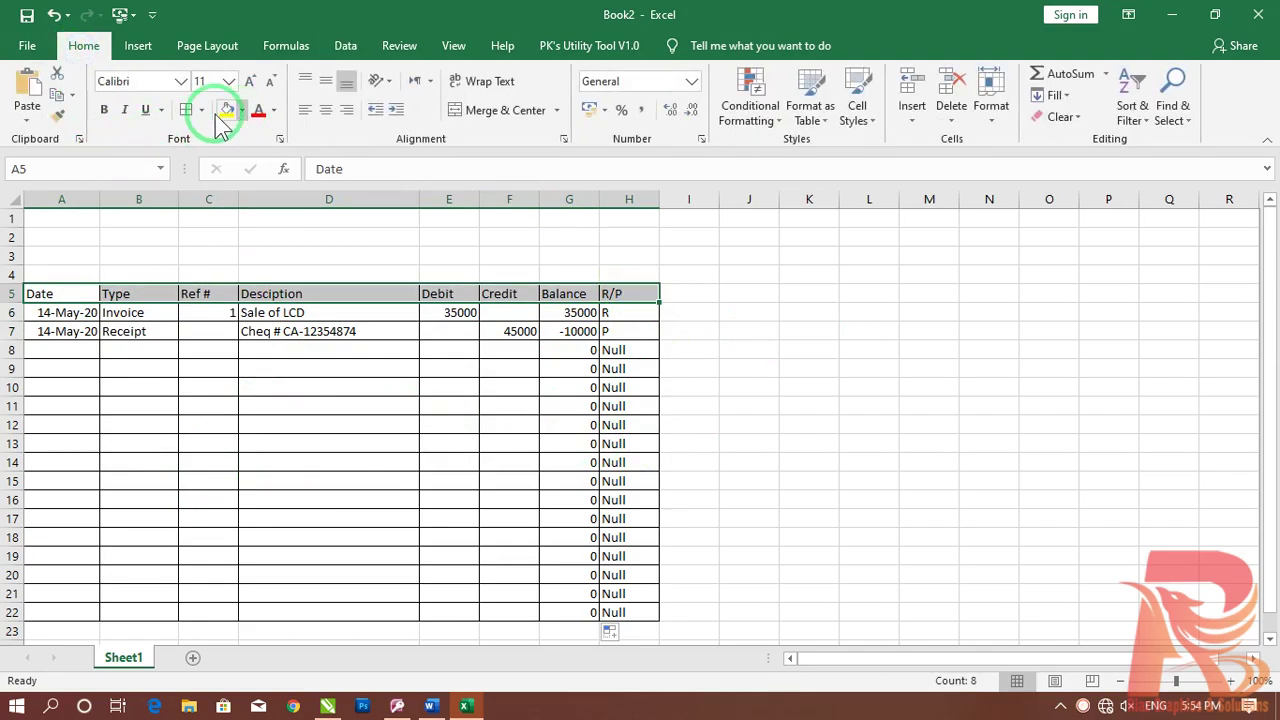
left_click(103, 109)
left_click(227, 110)
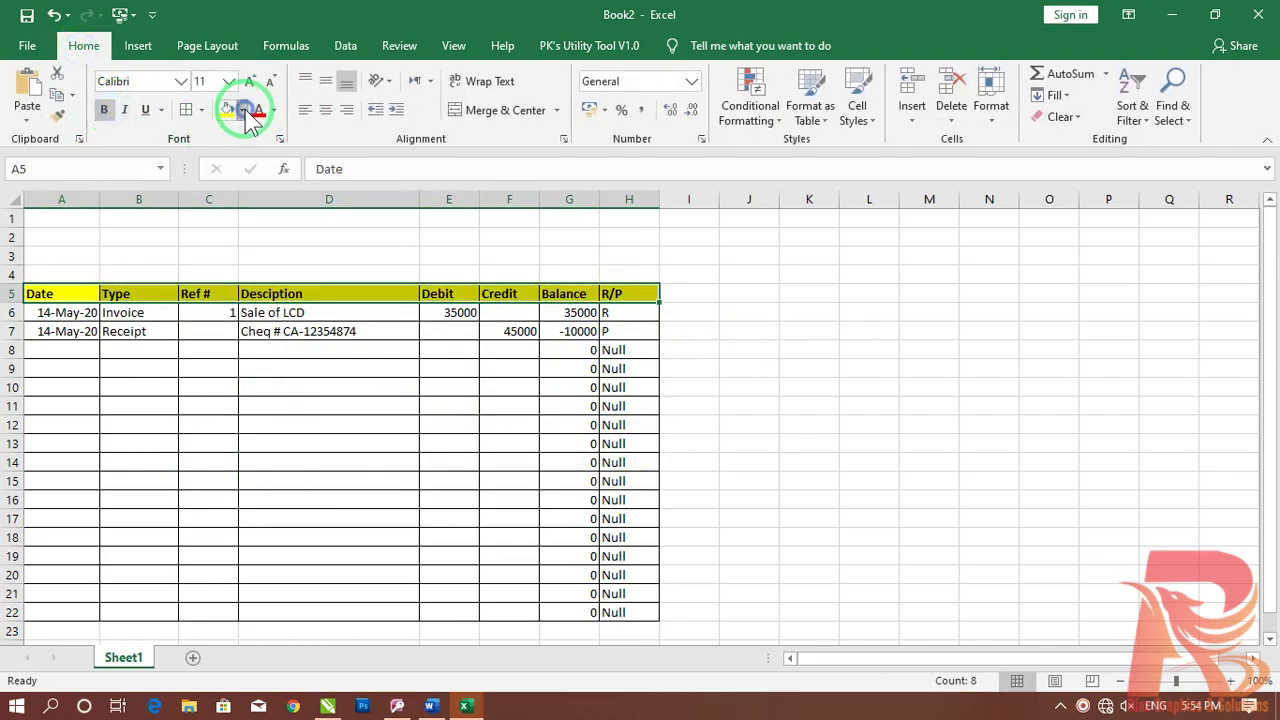
left_click(242, 110)
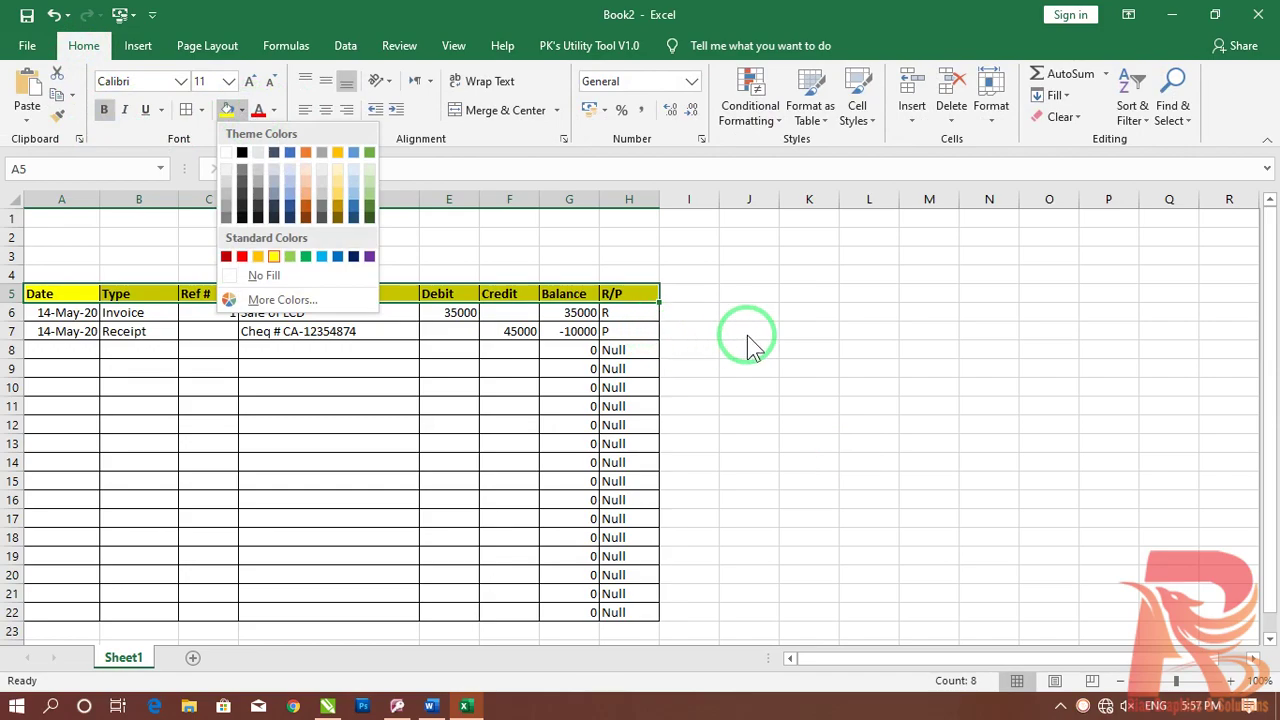
left_click(792, 327)
Step: Recolour the header row A5:H5 with a dark blue fill and white text
left_click(40, 293)
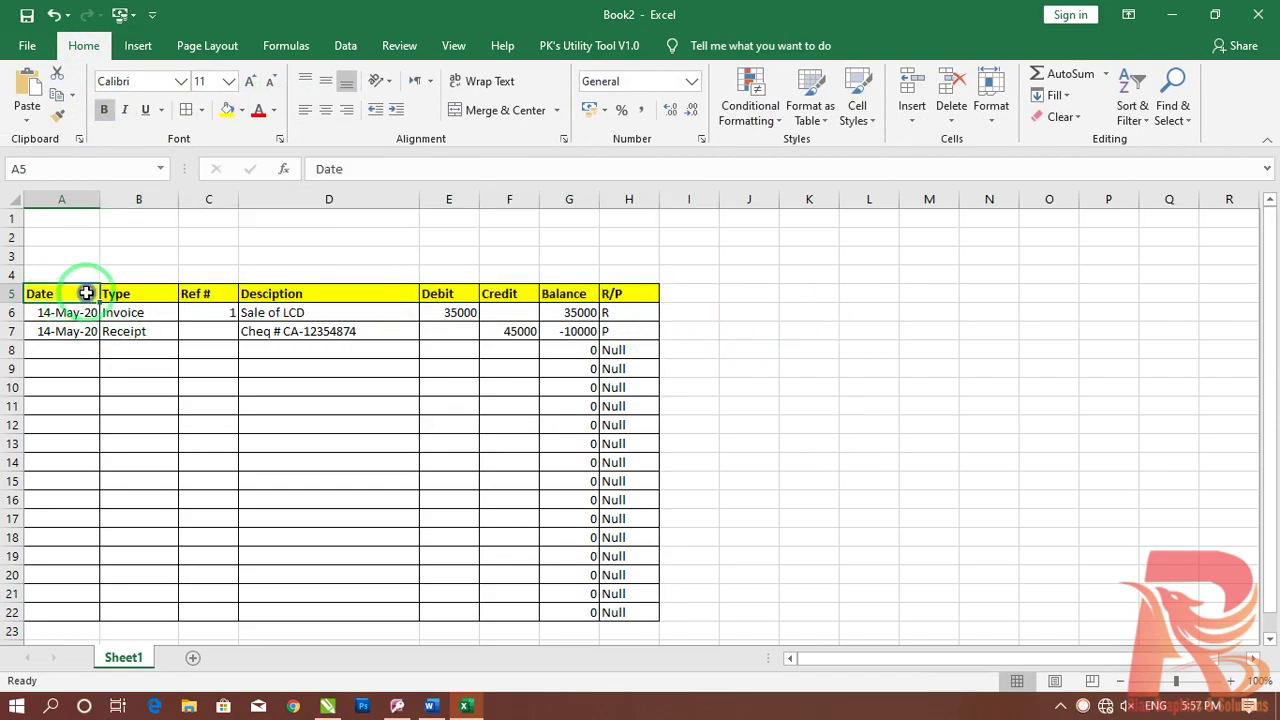
key("shift+Right")
key("shift+Right")
key("shift+Right")
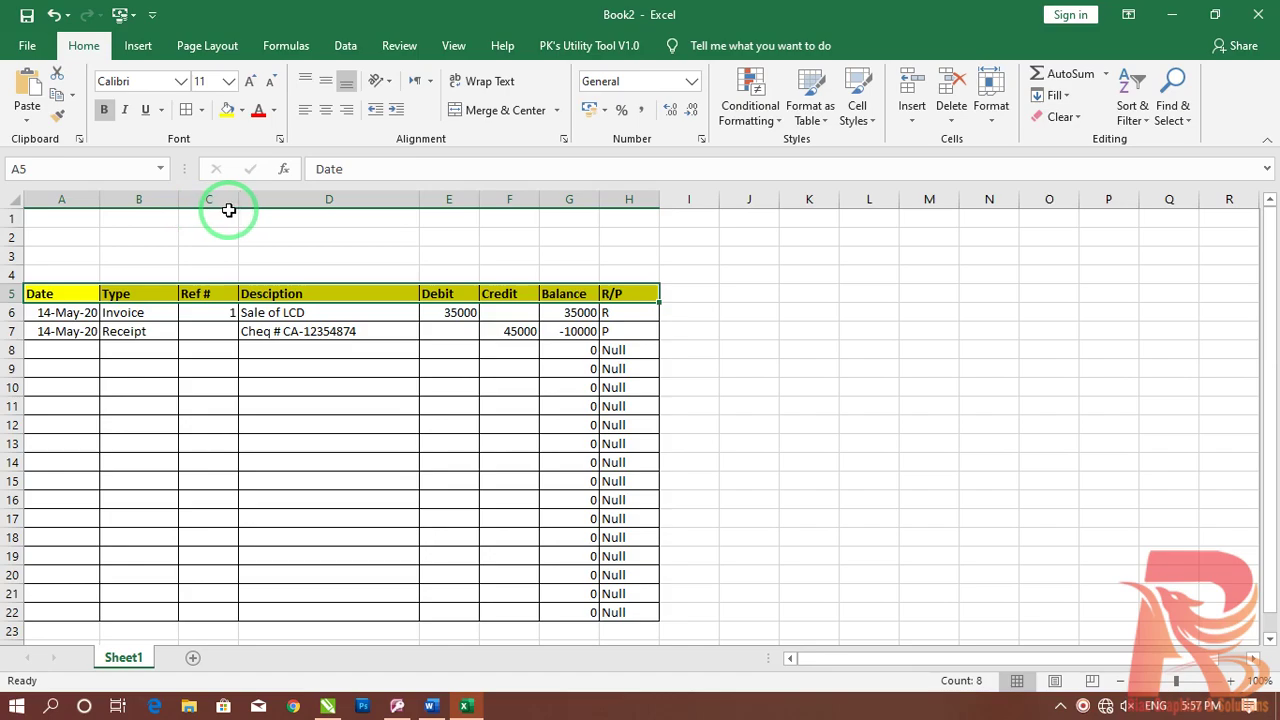
left_click_drag(580, 293, 622, 294)
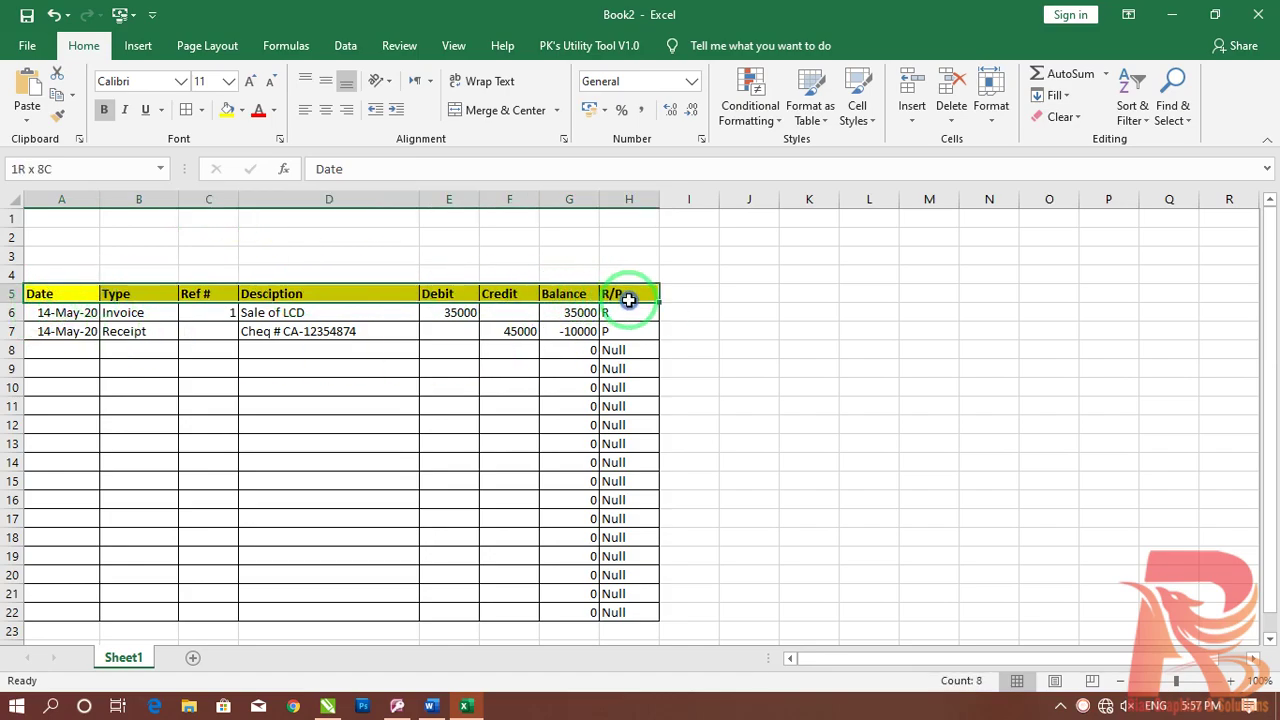
left_click(242, 110)
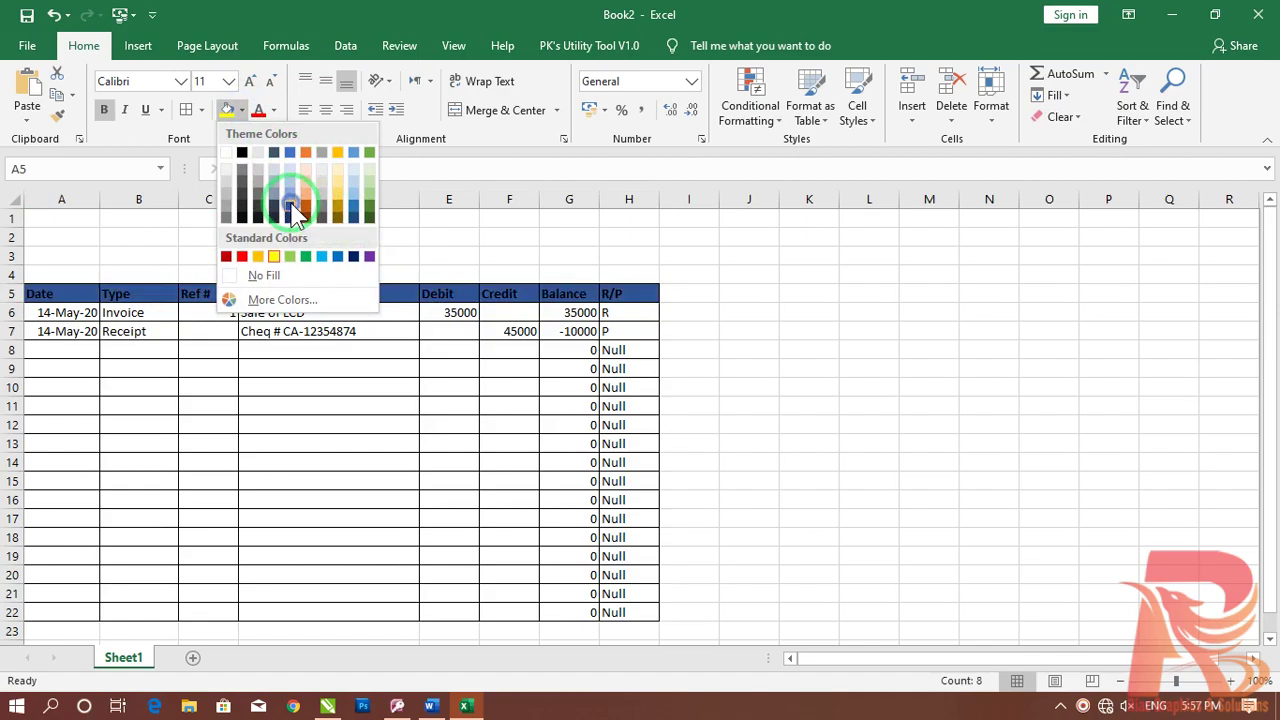
left_click(290, 208)
left_click(272, 110)
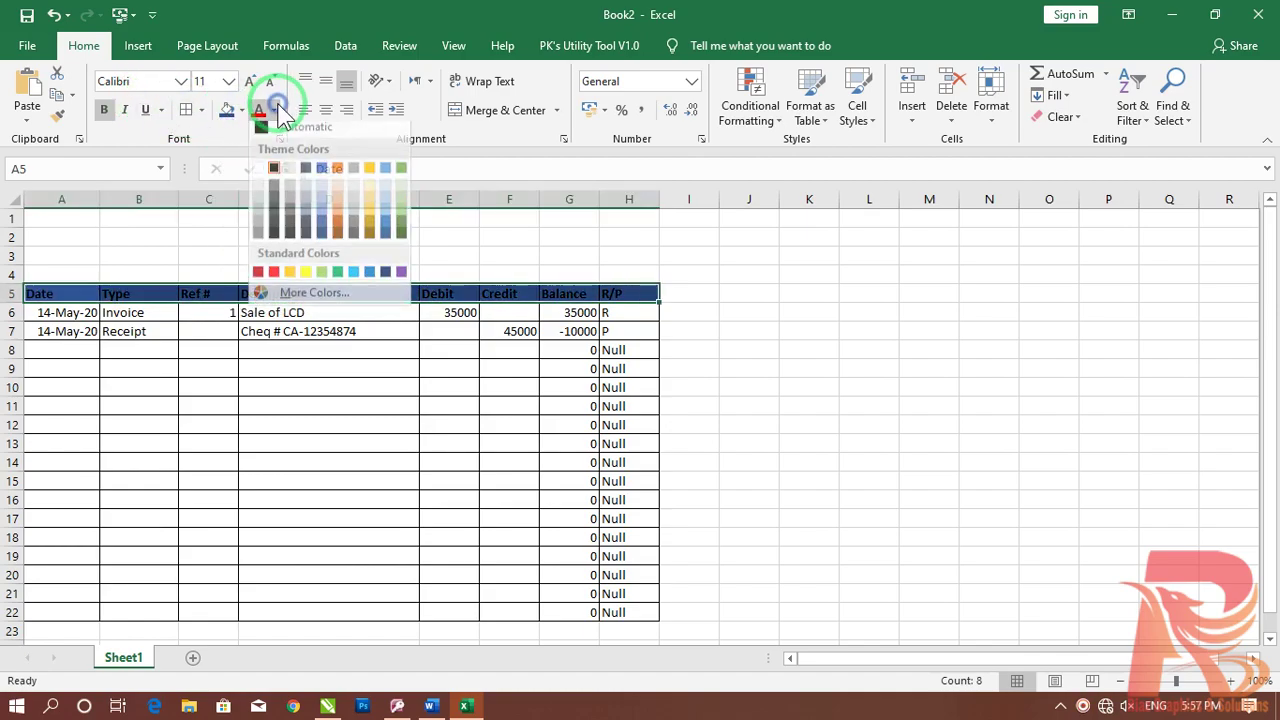
left_click(265, 177)
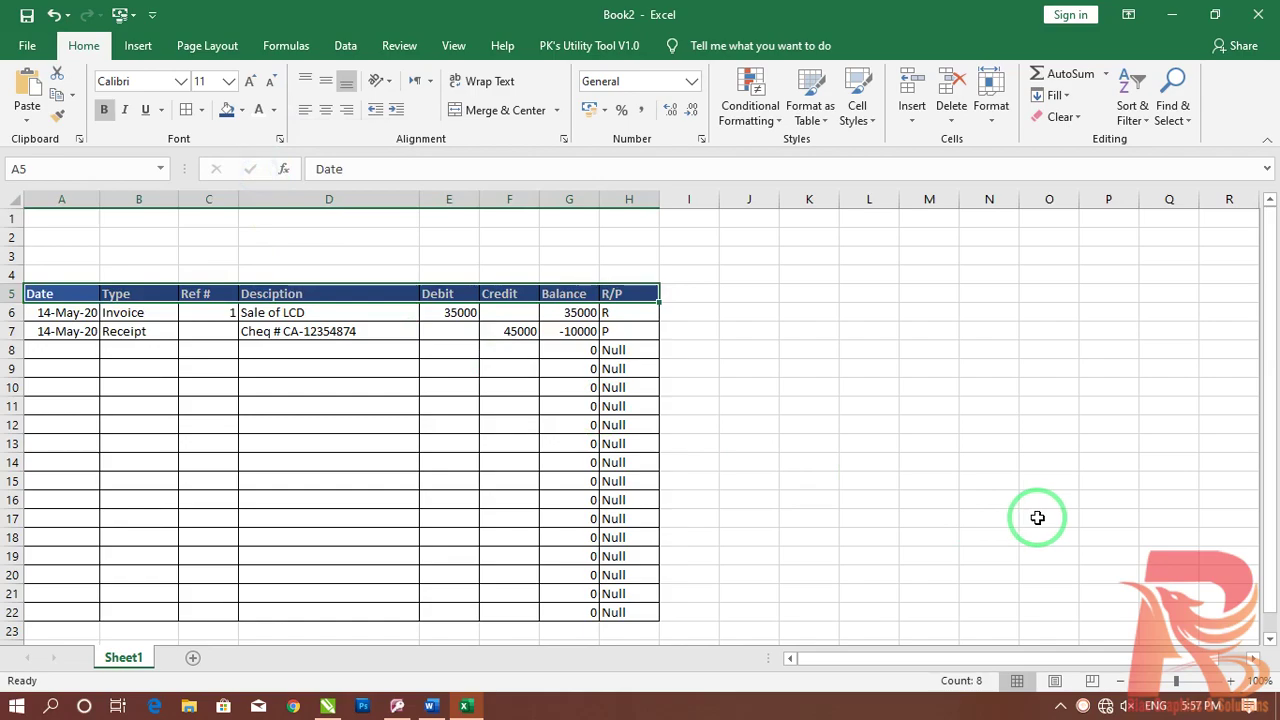
Step: Centre the header labels and widen the Balance and Debit columns
left_click(324, 84)
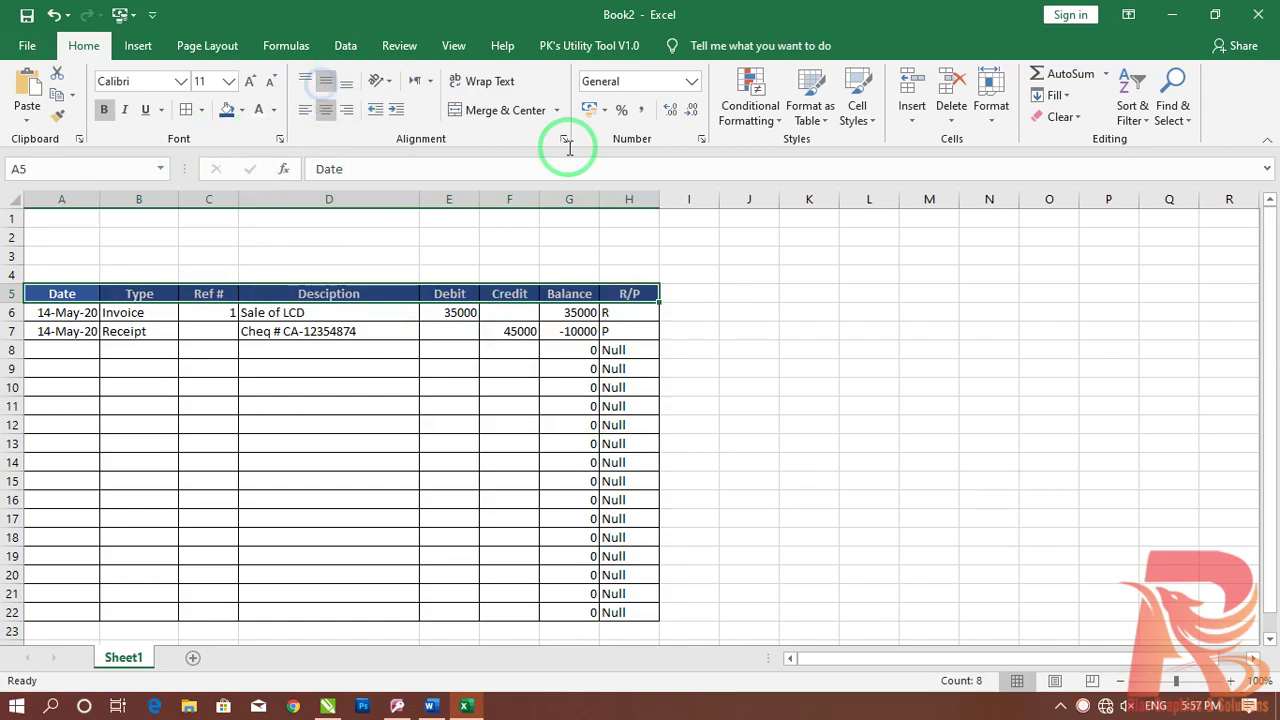
left_click(808, 368)
left_click(446, 418)
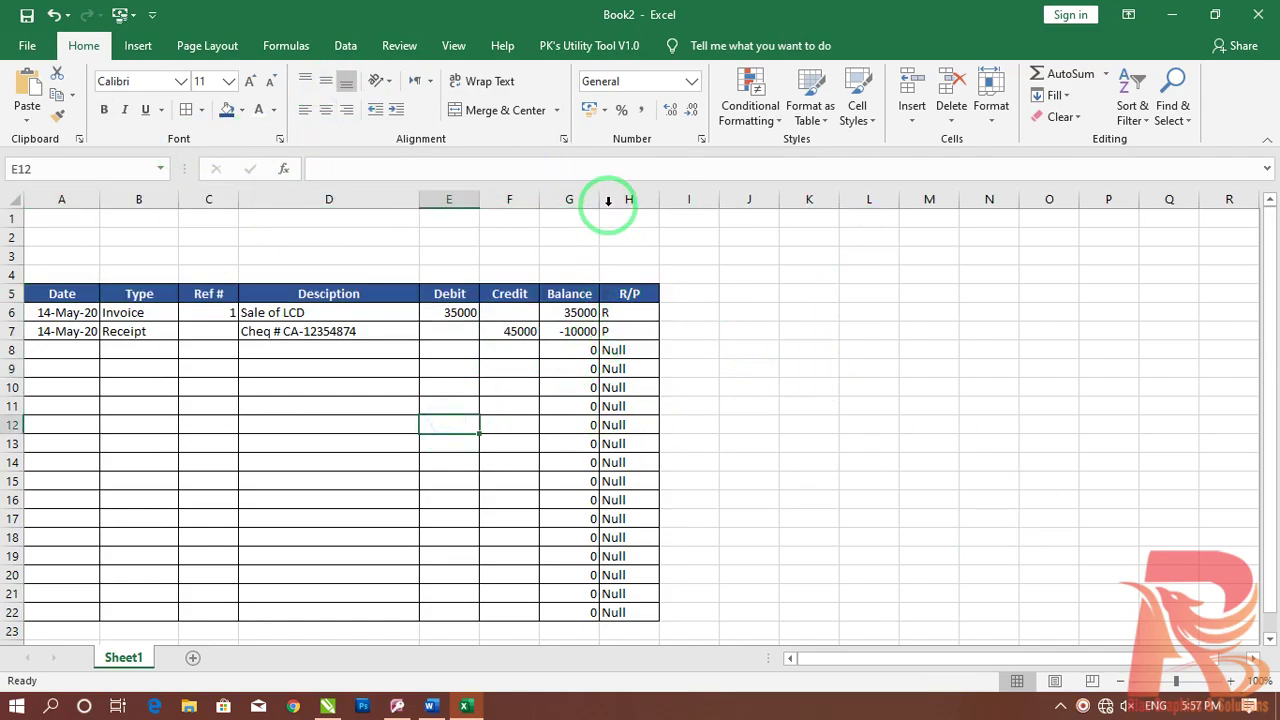
left_click_drag(599, 199, 617, 199)
left_click(460, 370)
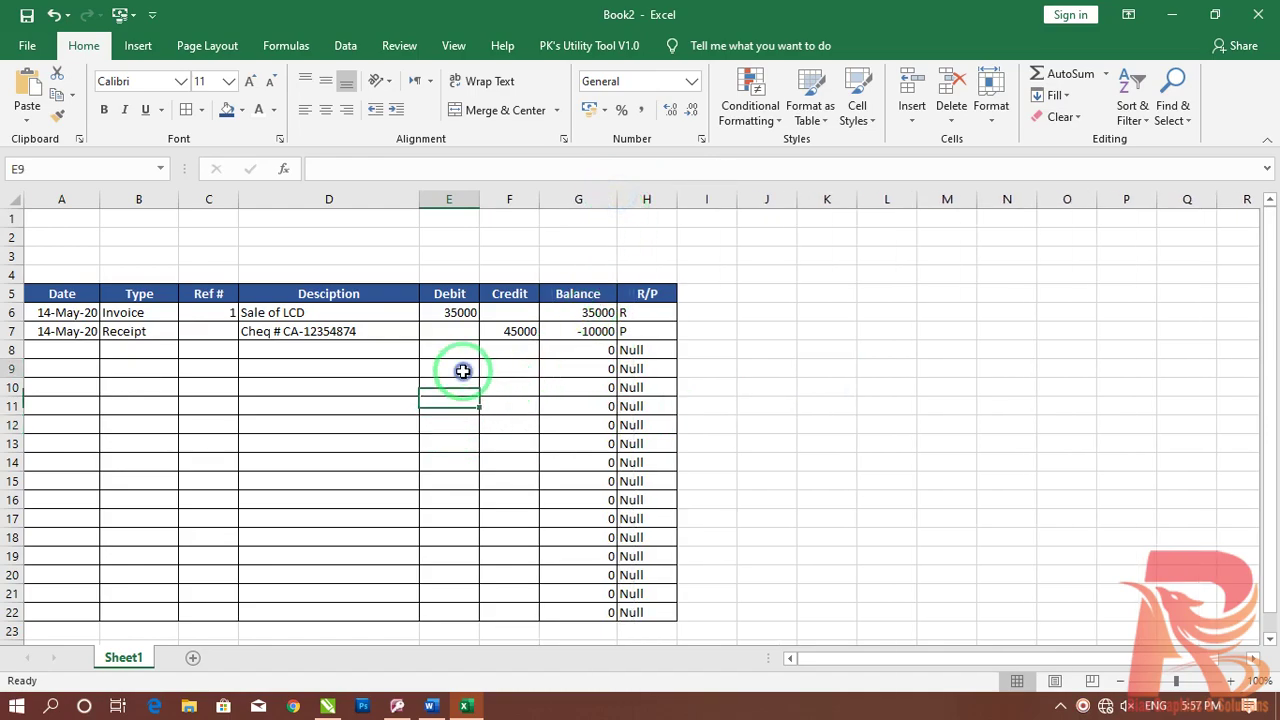
left_click_drag(479, 199, 517, 199)
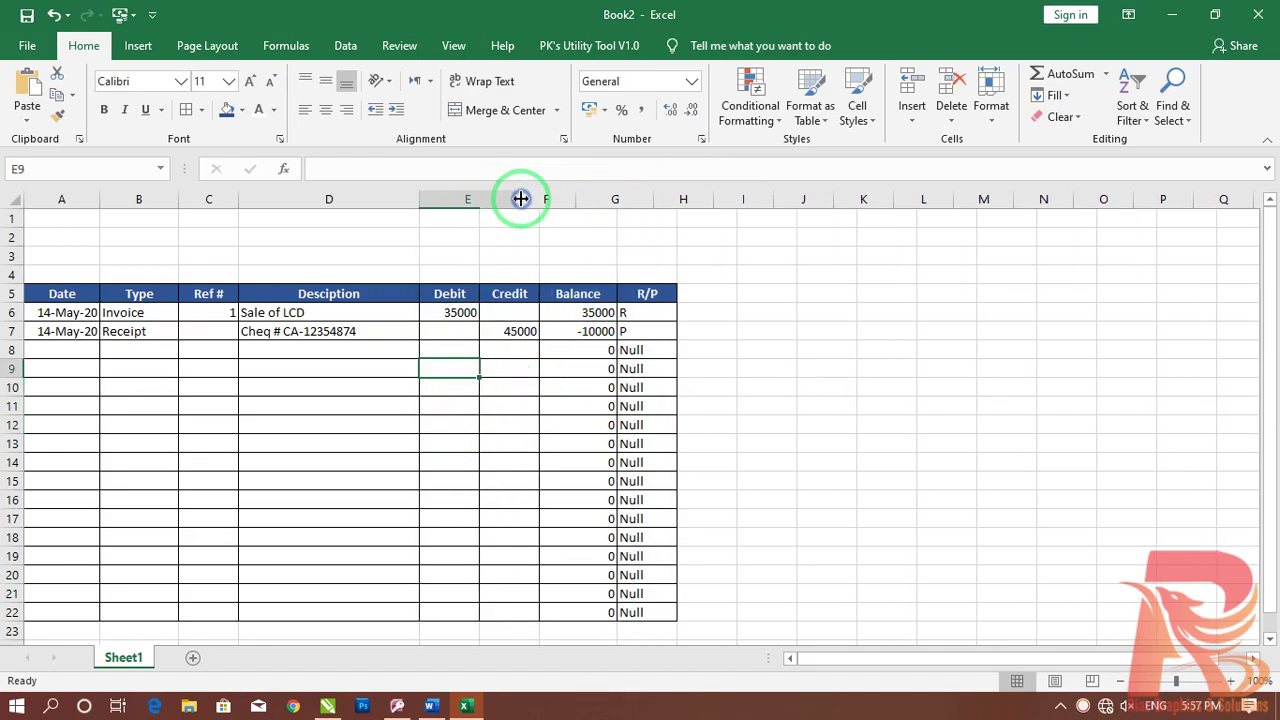
Step: Copy E10's column width onto the Credit and Balance columns with Keep Source Column Widths
left_click(471, 315)
left_click(466, 384)
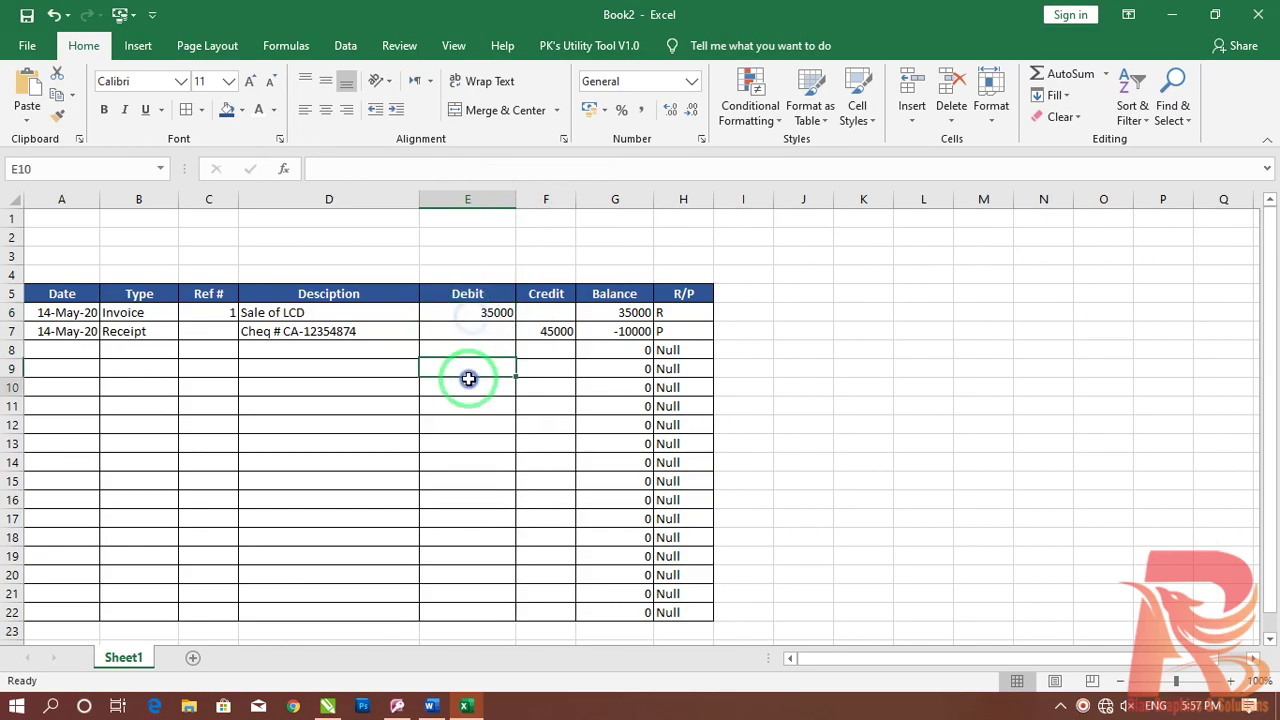
key("ctrl+c")
left_click_drag(539, 385, 614, 380)
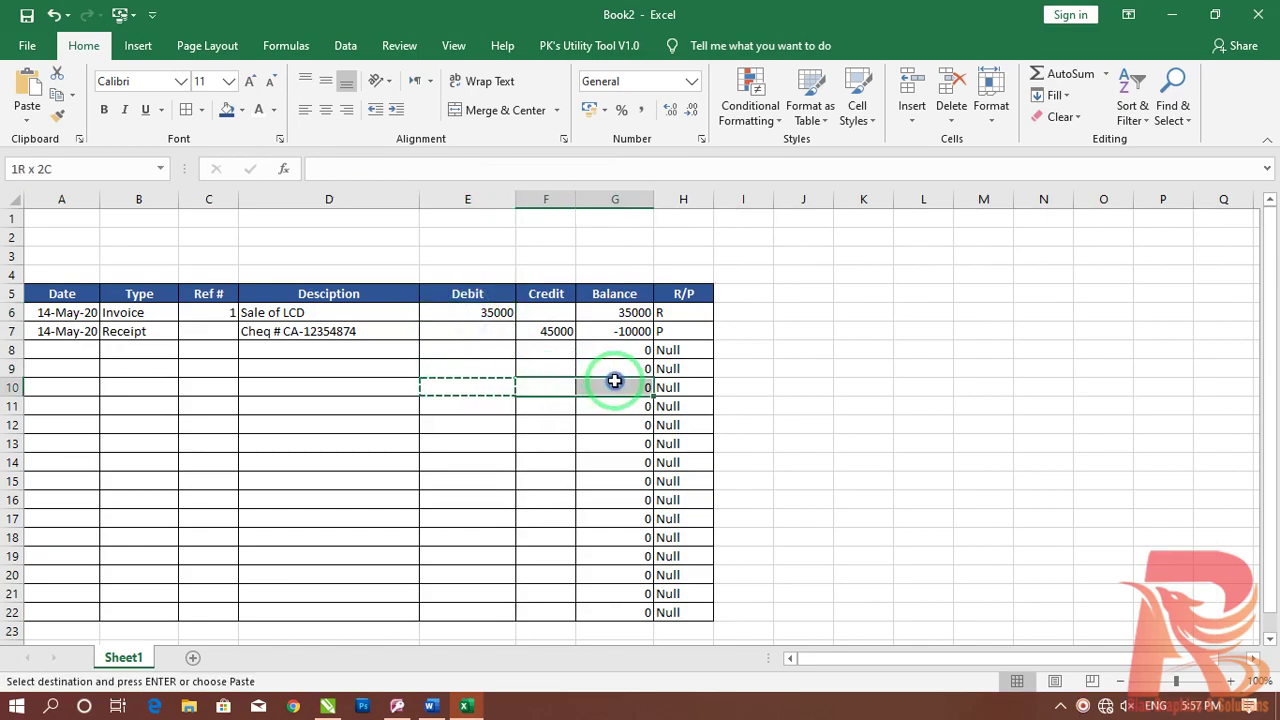
left_click(27, 119)
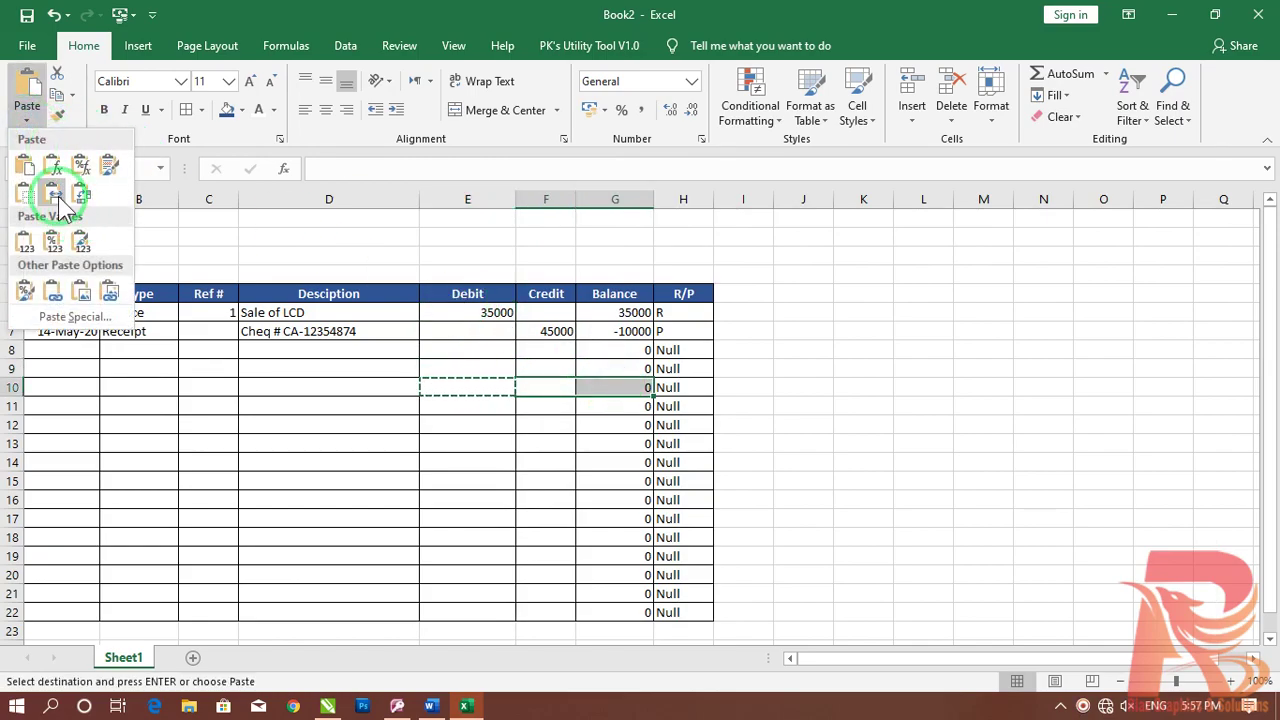
left_click(54, 192)
left_click(1036, 457)
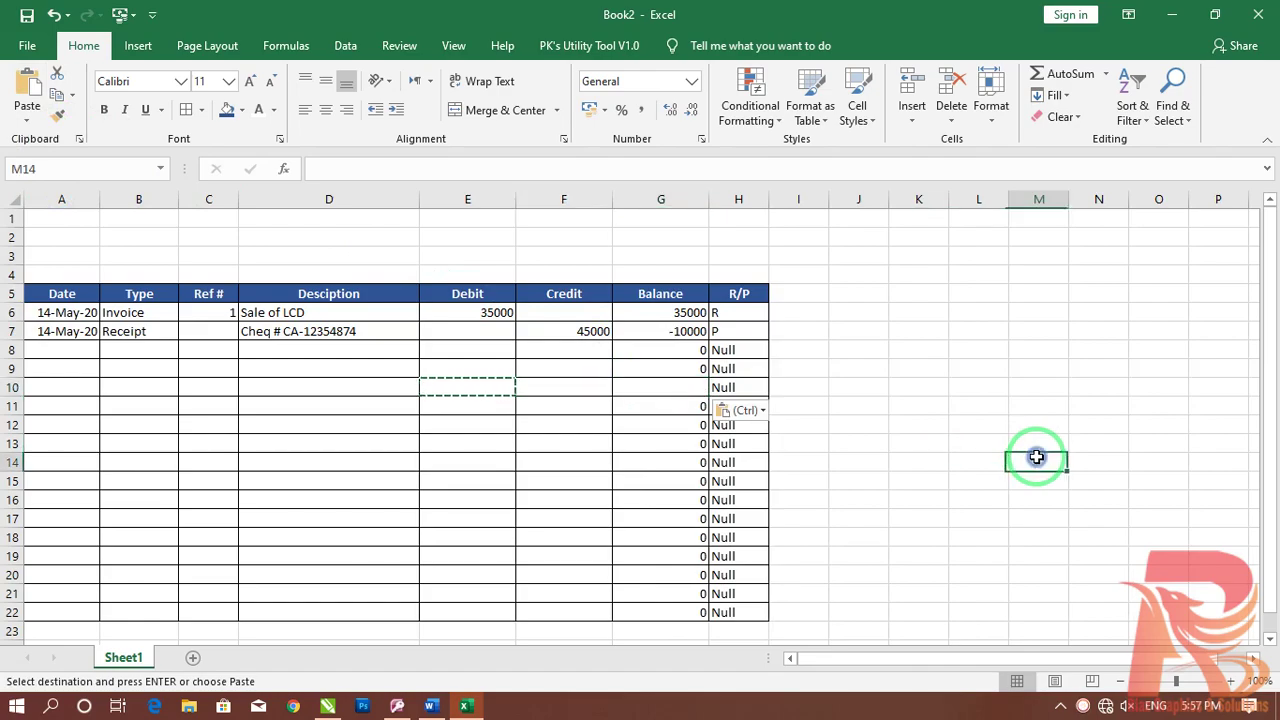
Step: Fill the G7 running balance formula down to G22
left_click(700, 333)
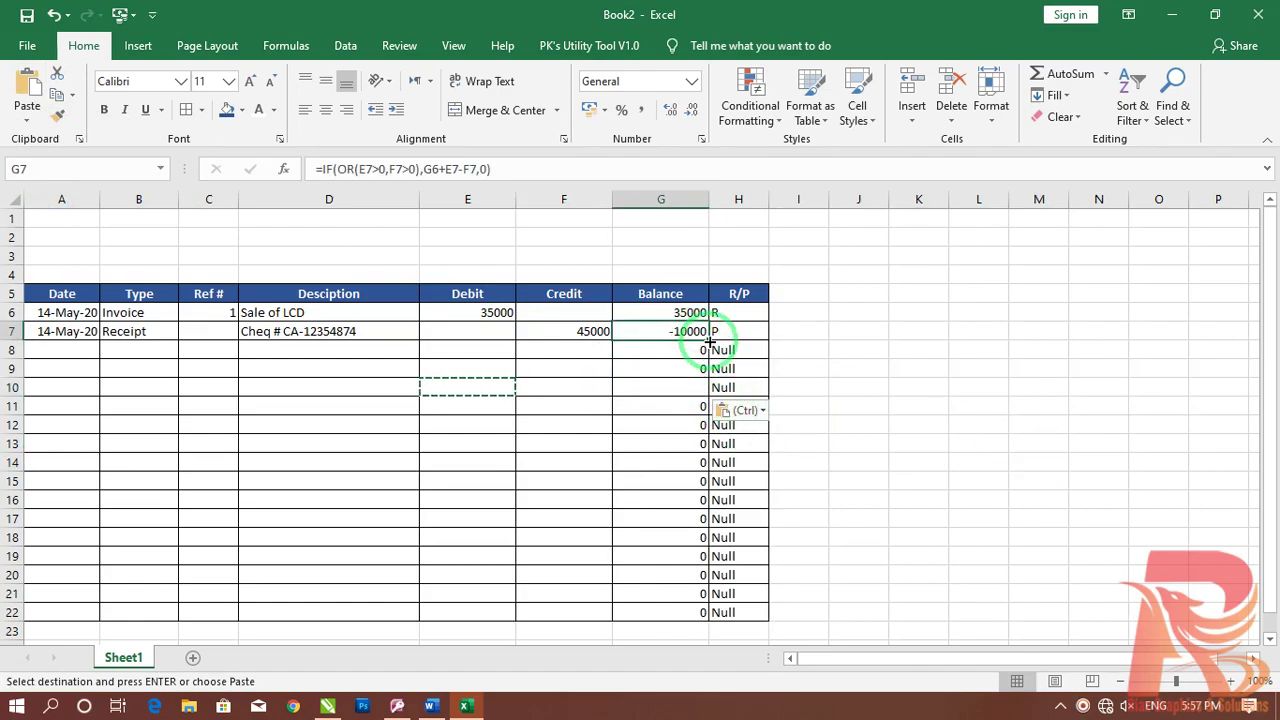
left_click_drag(708, 350, 686, 619)
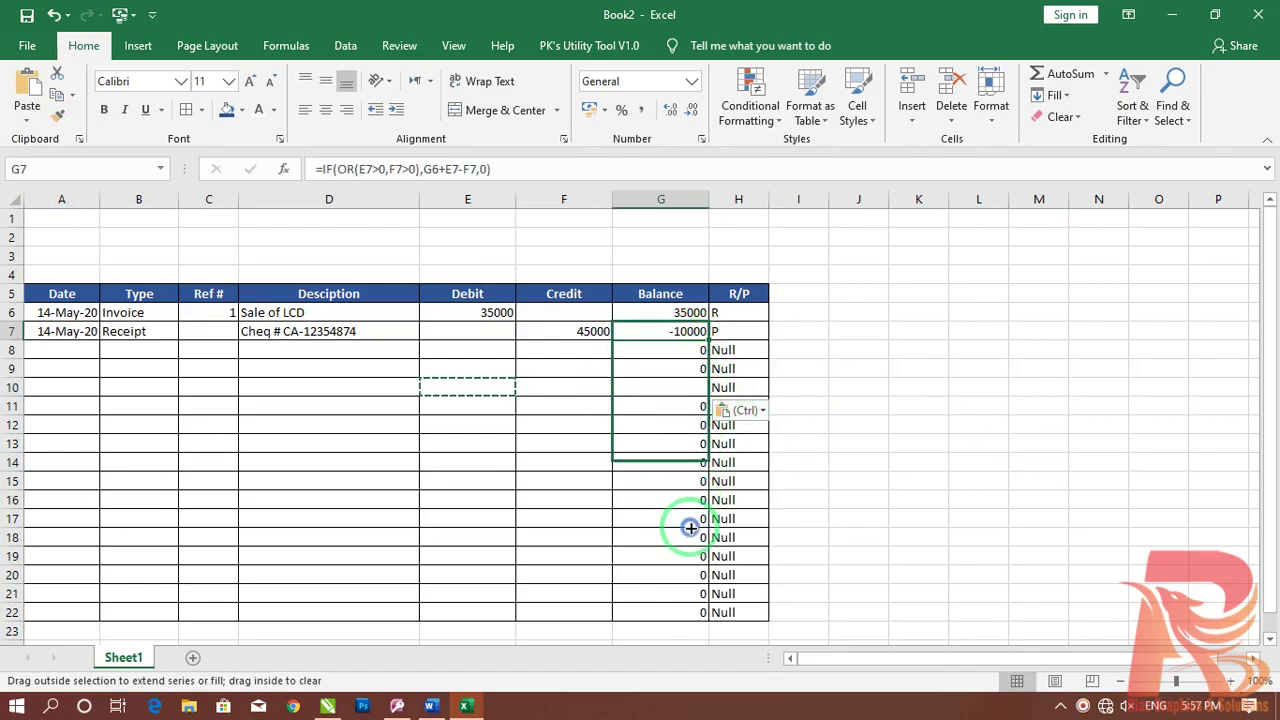
left_click(985, 479)
Step: Format E6:G22 as bold Rs accounting amounts with no decimal places
left_click(909, 457)
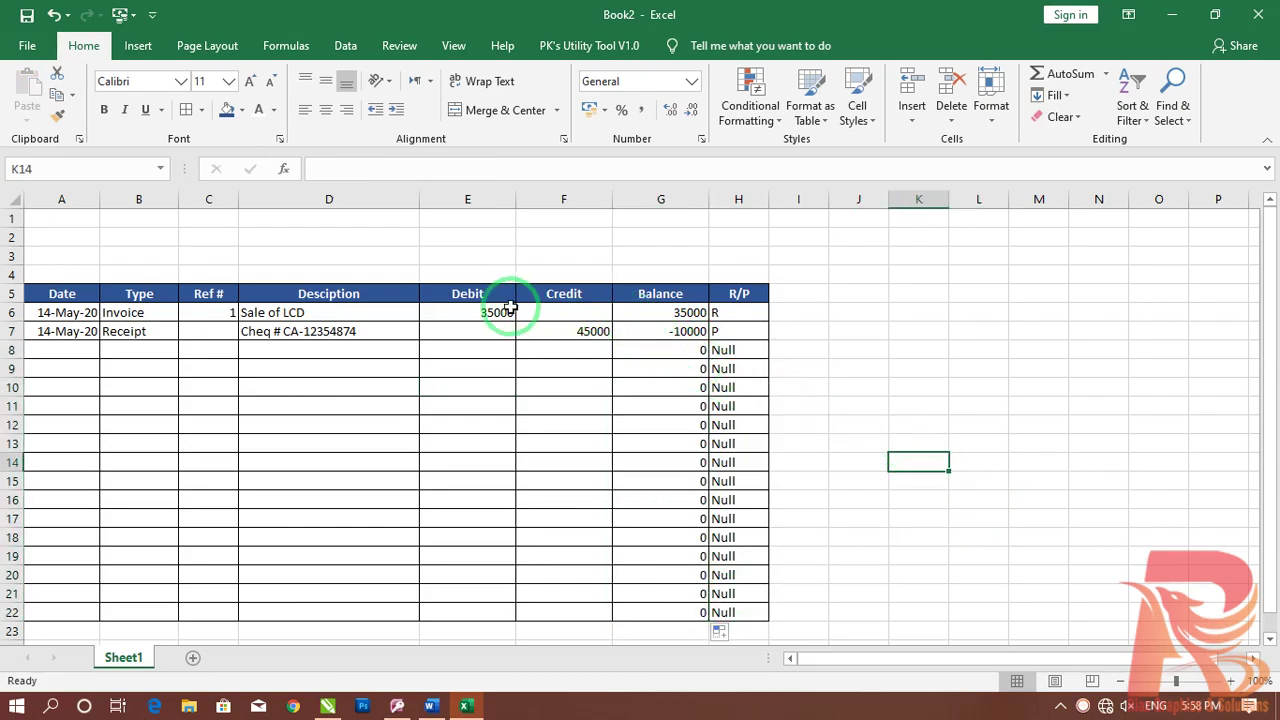
left_click_drag(471, 312, 652, 612)
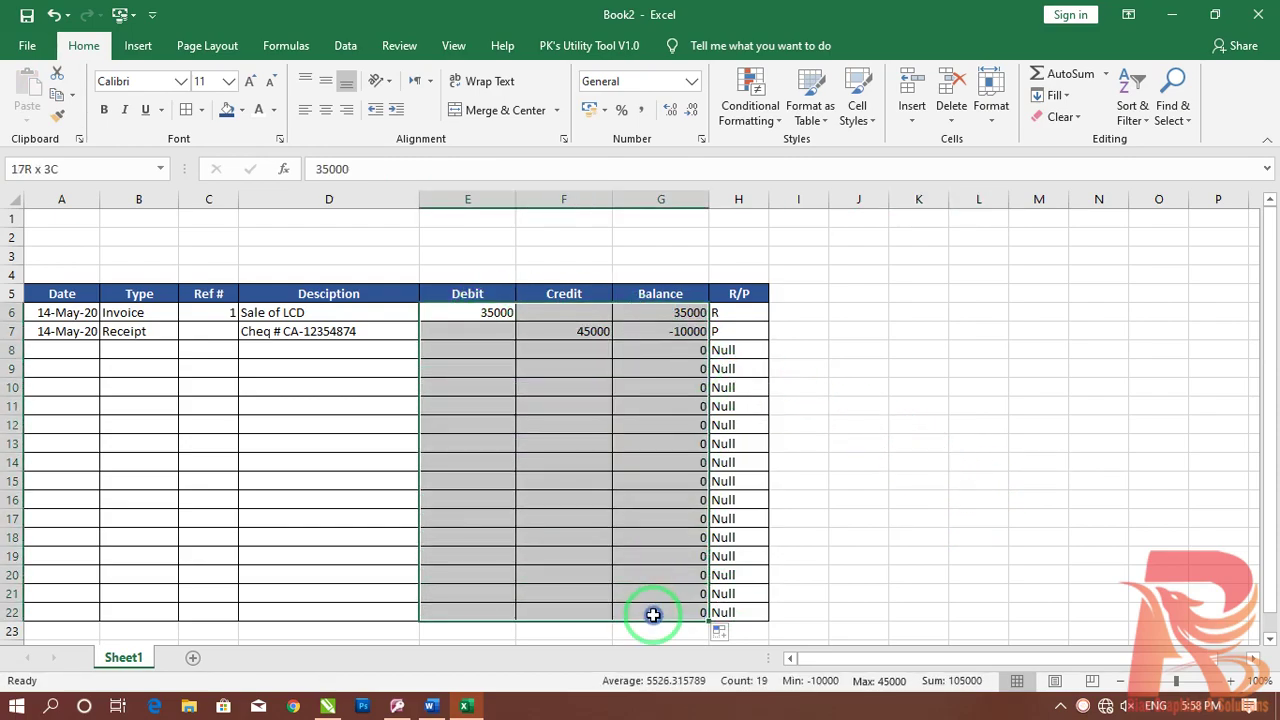
left_click(606, 110)
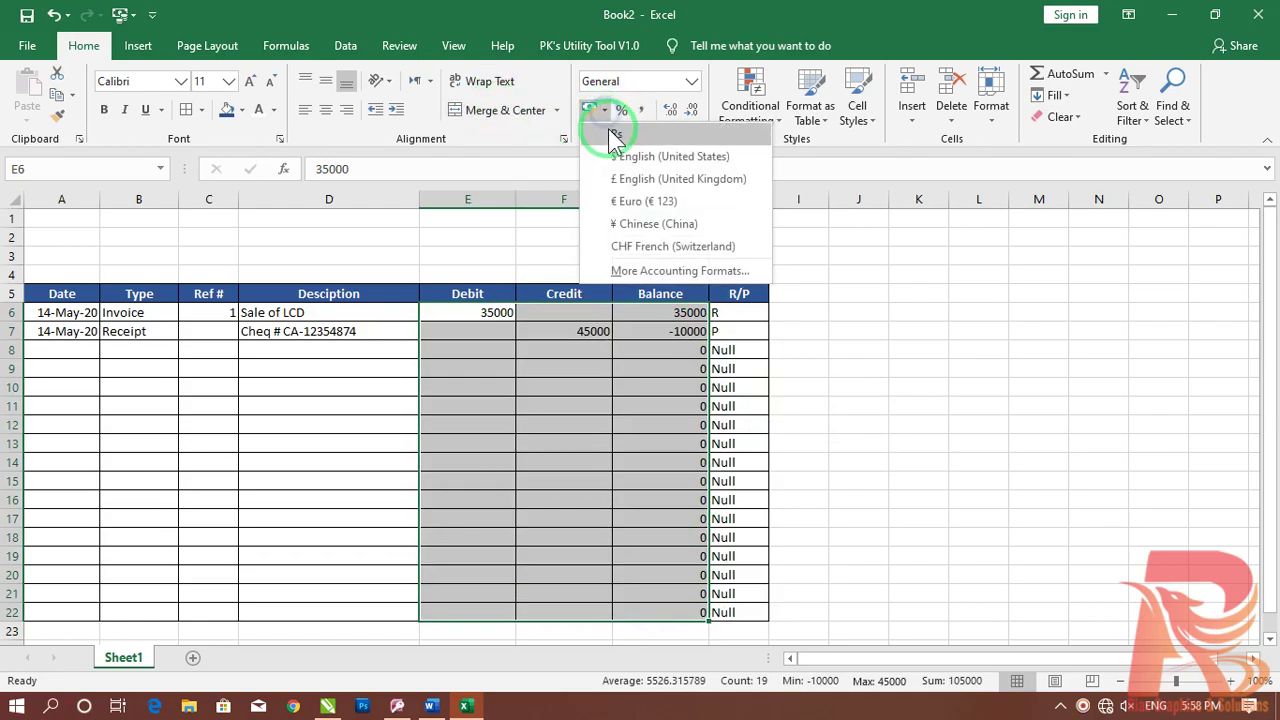
left_click(612, 125)
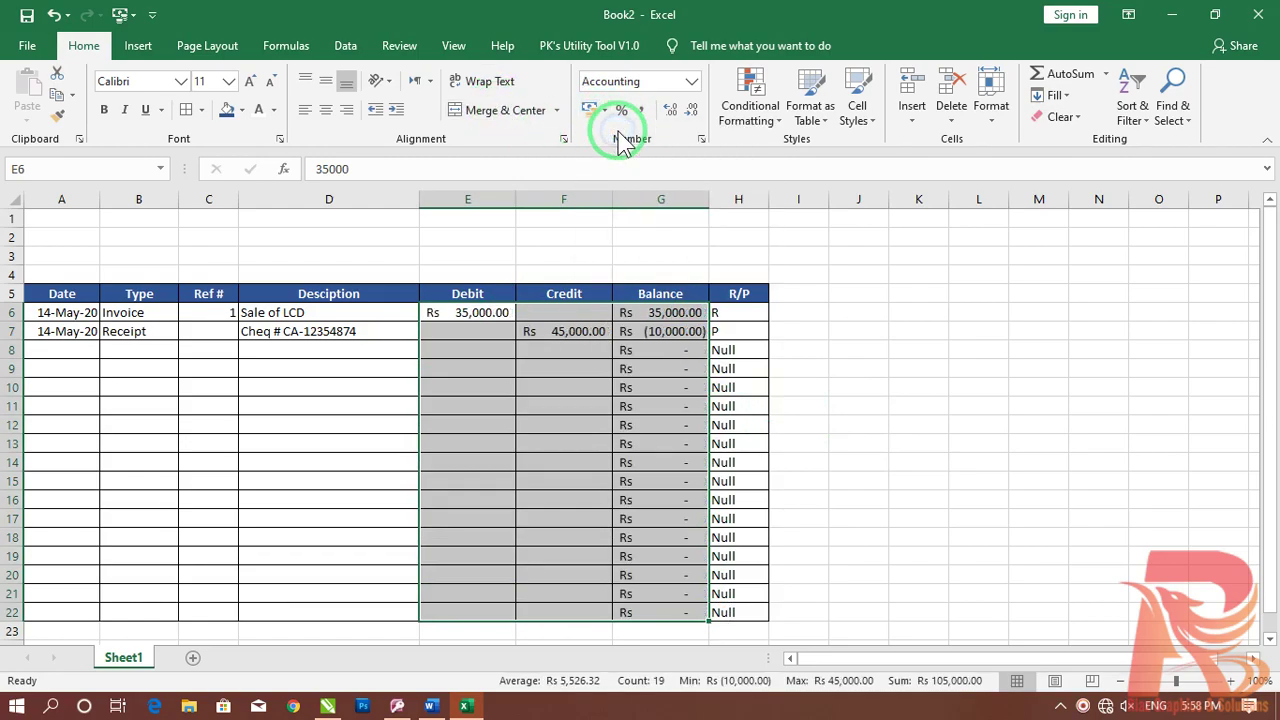
left_click(690, 110)
left_click(690, 110)
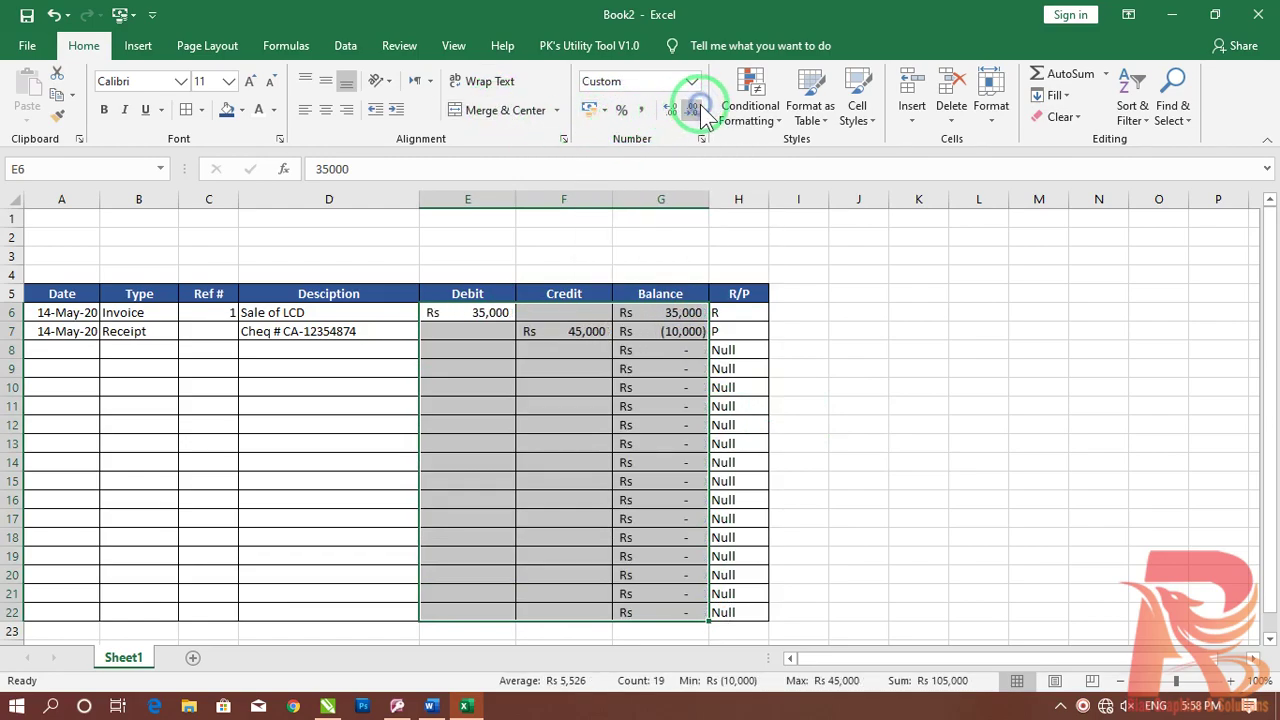
left_click(106, 110)
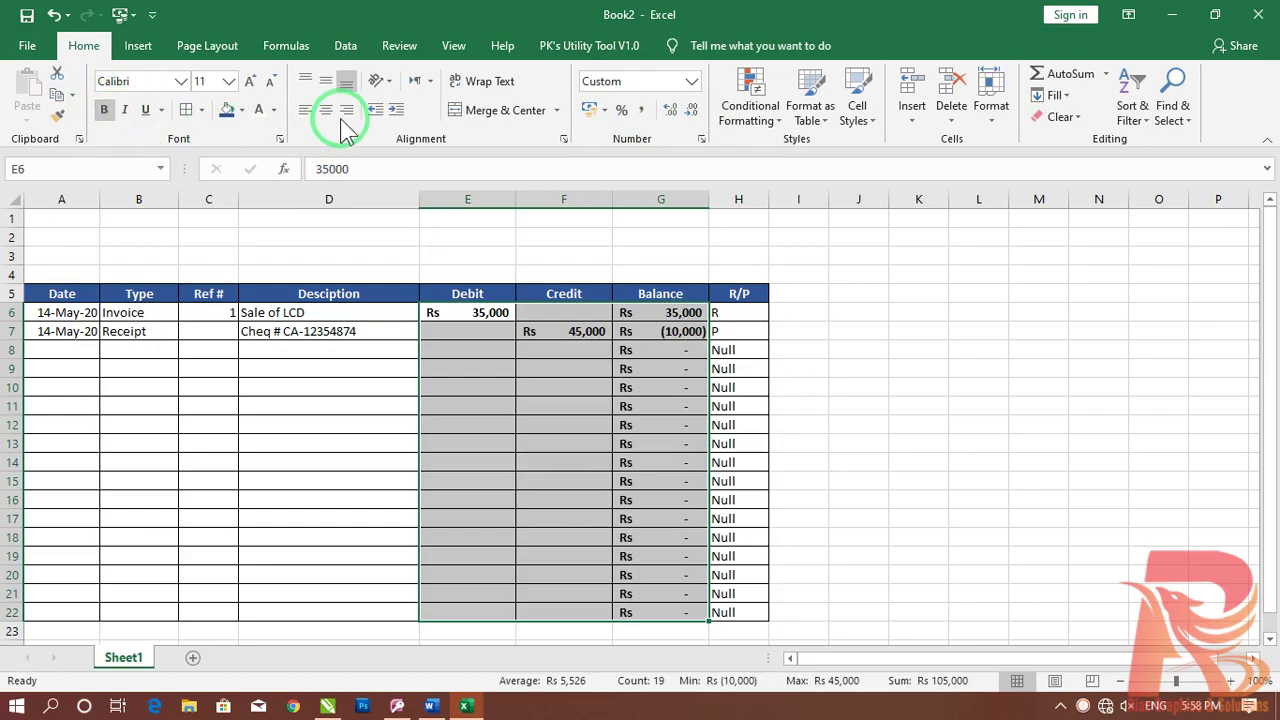
left_click(957, 277)
Step: Make the Date through Debit entries A6:E22 bold
left_click_drag(740, 312, 740, 613)
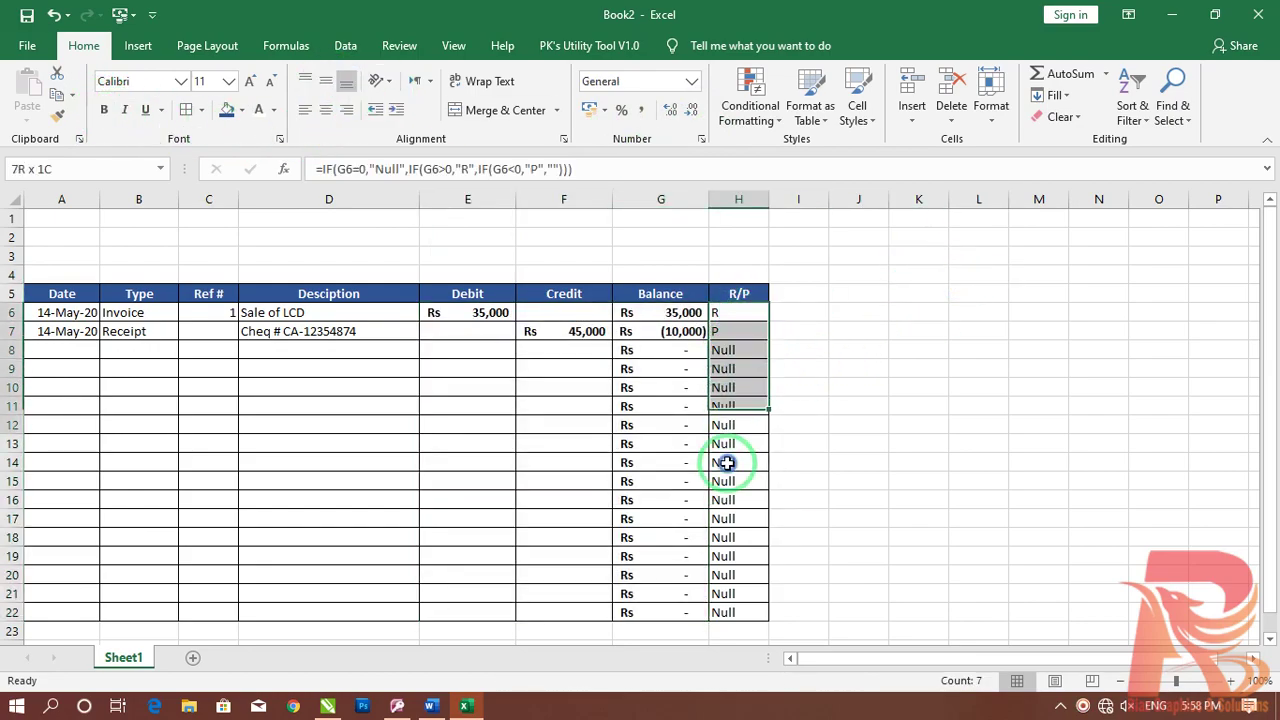
left_click(894, 486)
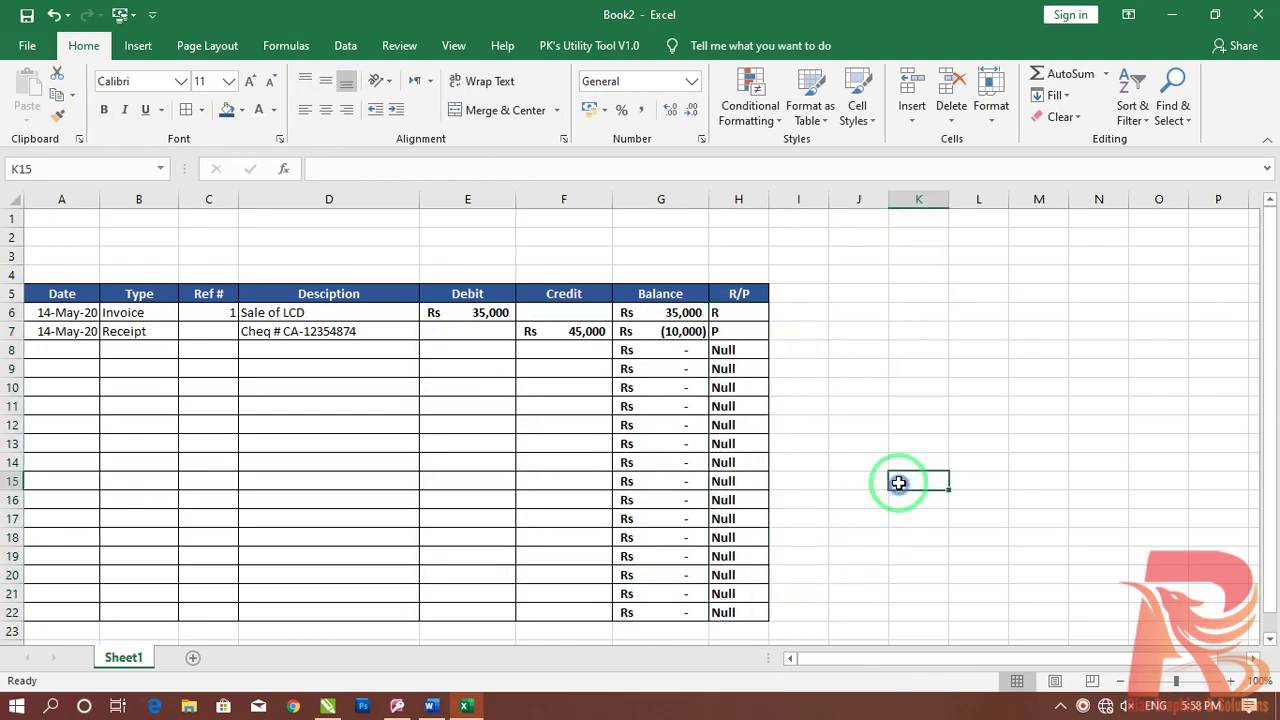
mouse_move(466, 314)
left_mouse_down()
mouse_move(155, 419)
mouse_move(40, 583)
mouse_move(36, 616)
left_mouse_up()
left_click(860, 408)
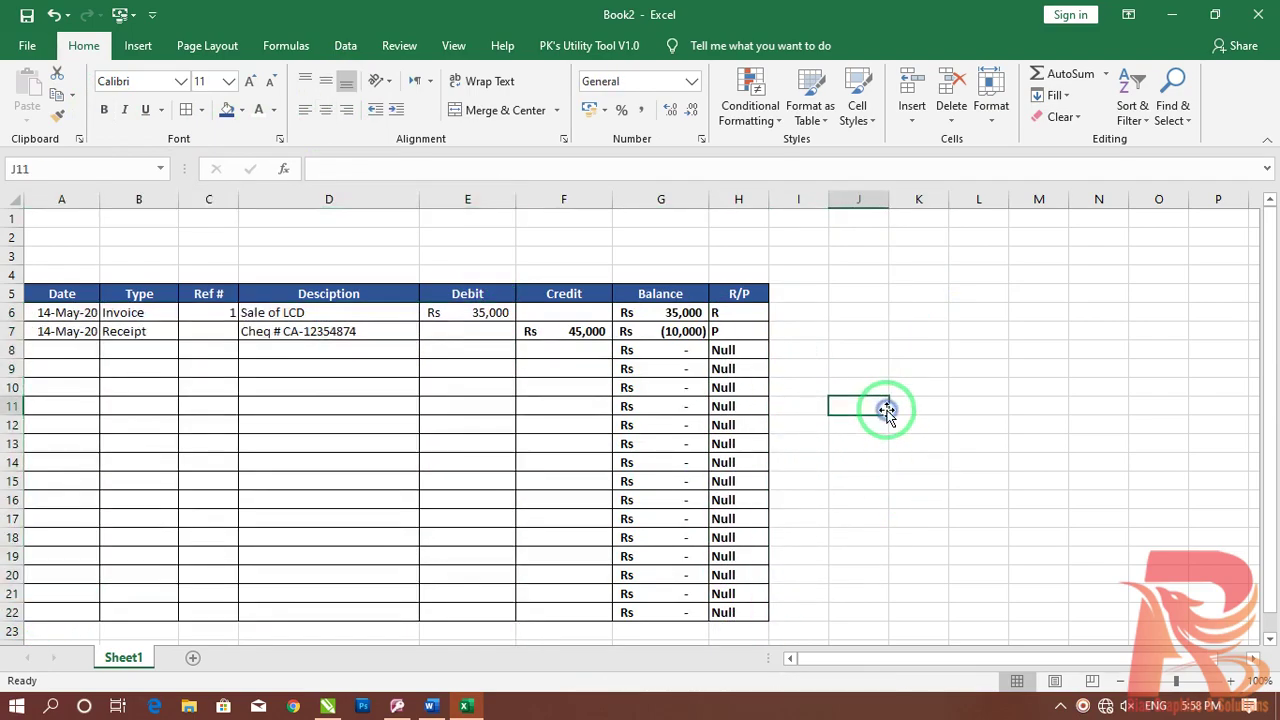
mouse_move(46, 320)
left_mouse_down()
mouse_move(437, 557)
mouse_move(450, 615)
left_mouse_up()
key("ctrl+b")
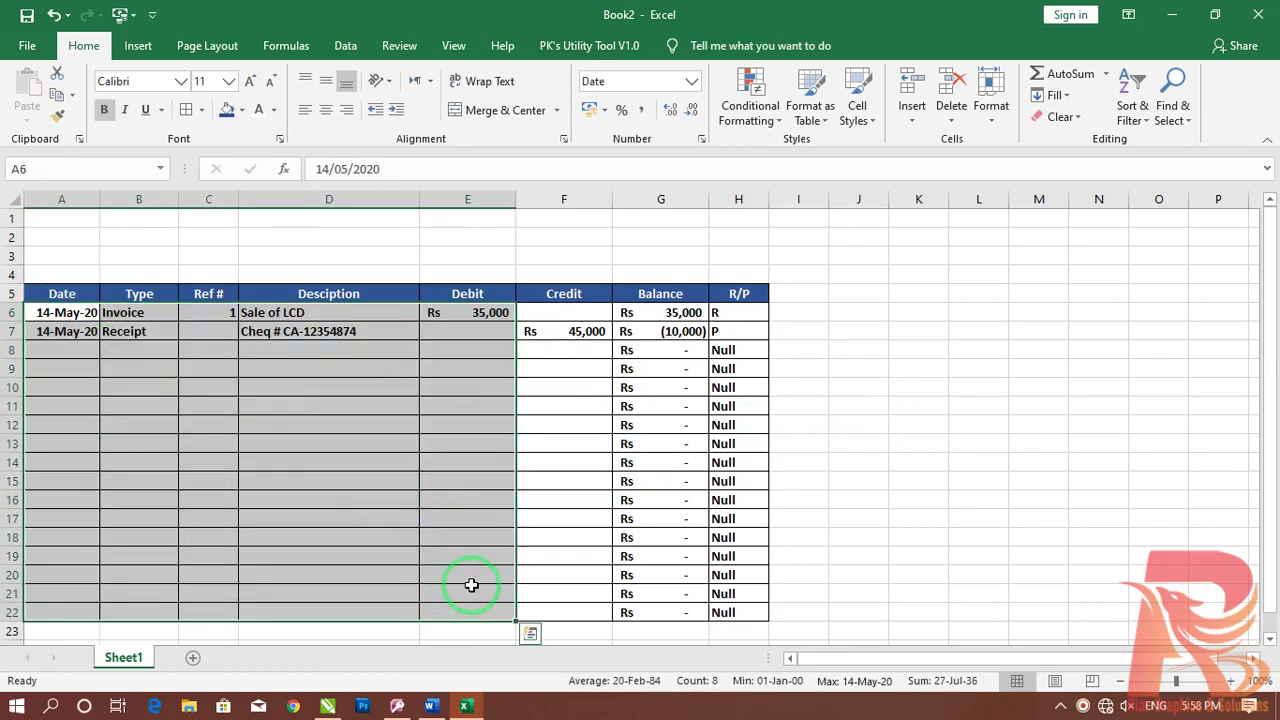
left_click(890, 480)
left_click(1051, 403)
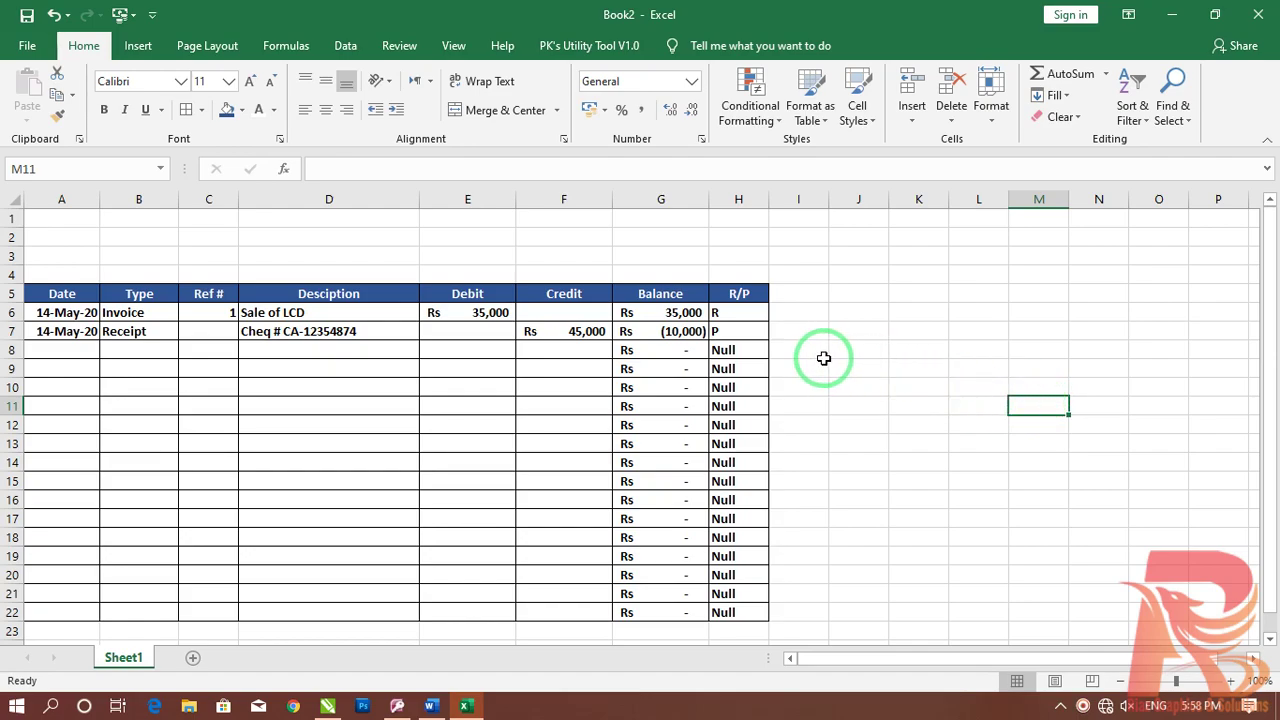
Step: Enter 15-May-20 as the date in row 8
left_click(80, 347)
type("5-")
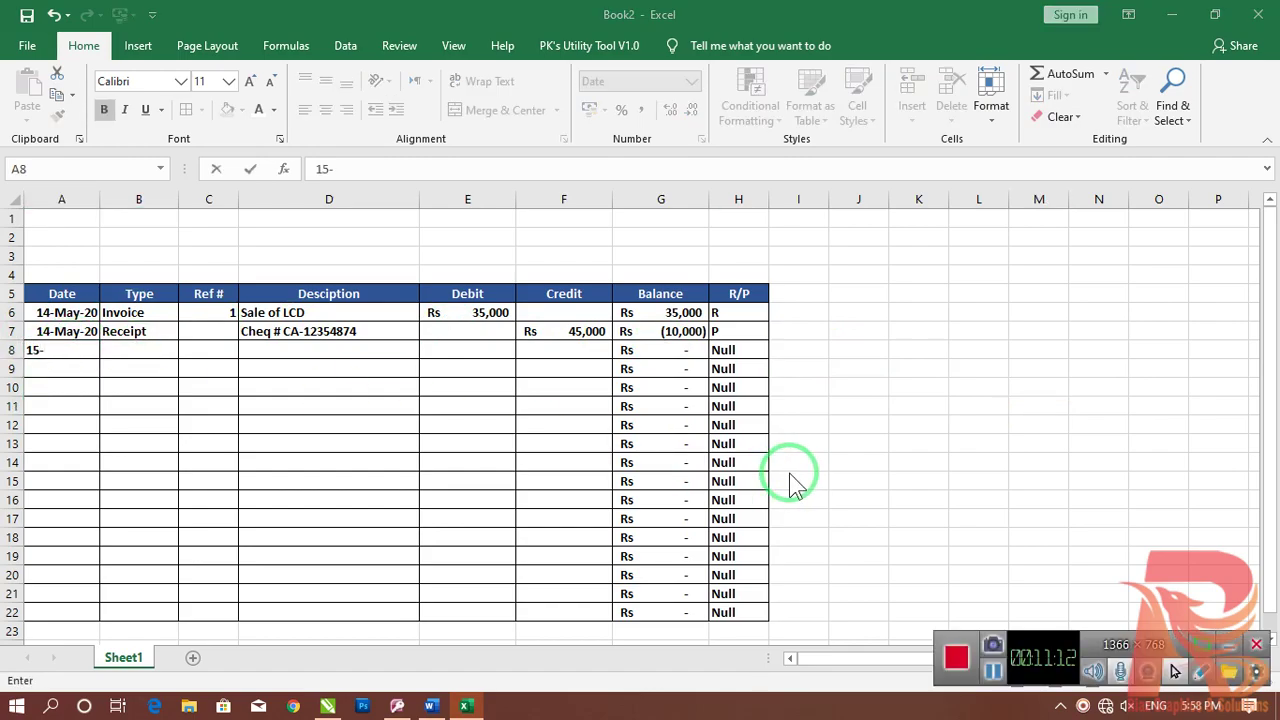
left_click(1226, 646)
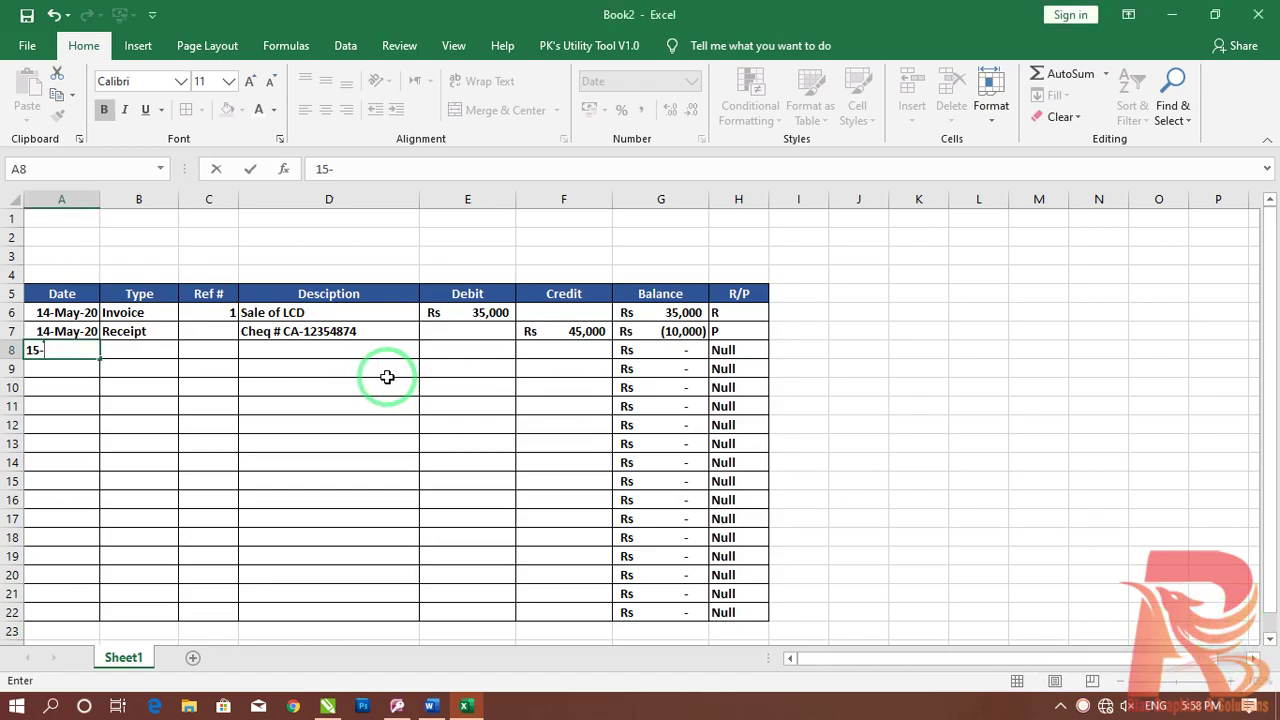
type("4-2")
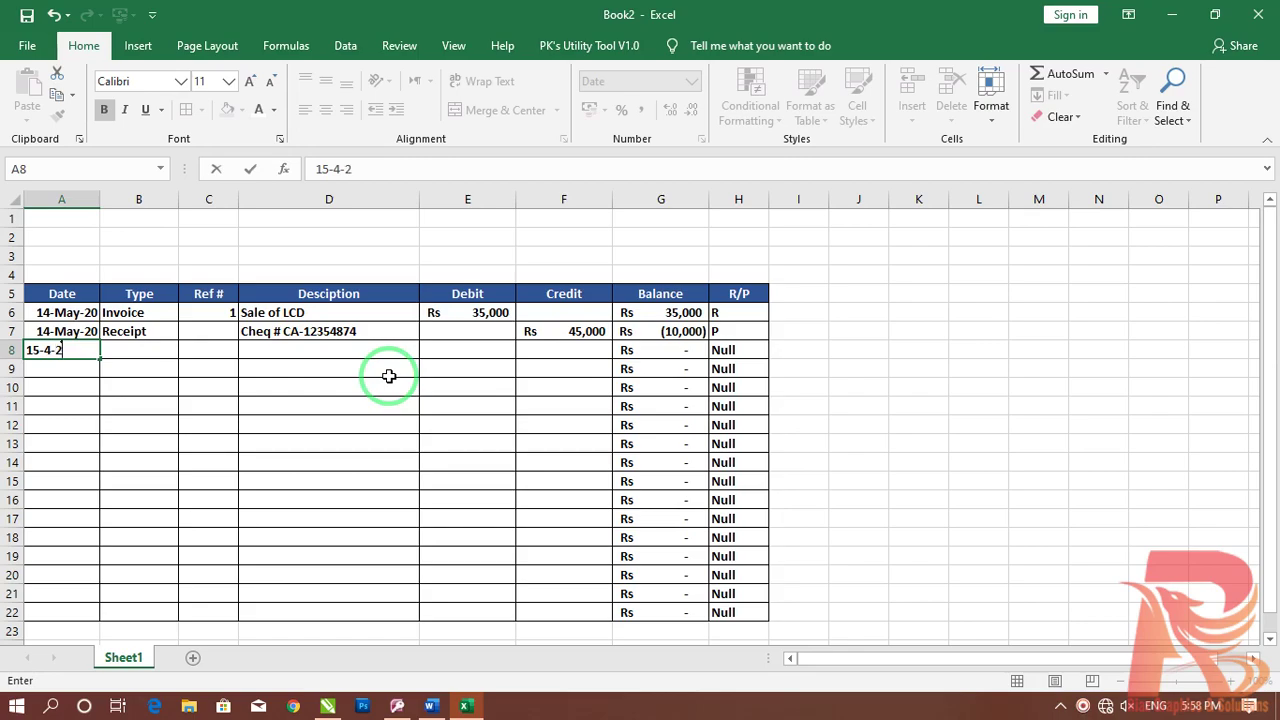
type("0")
key("Return")
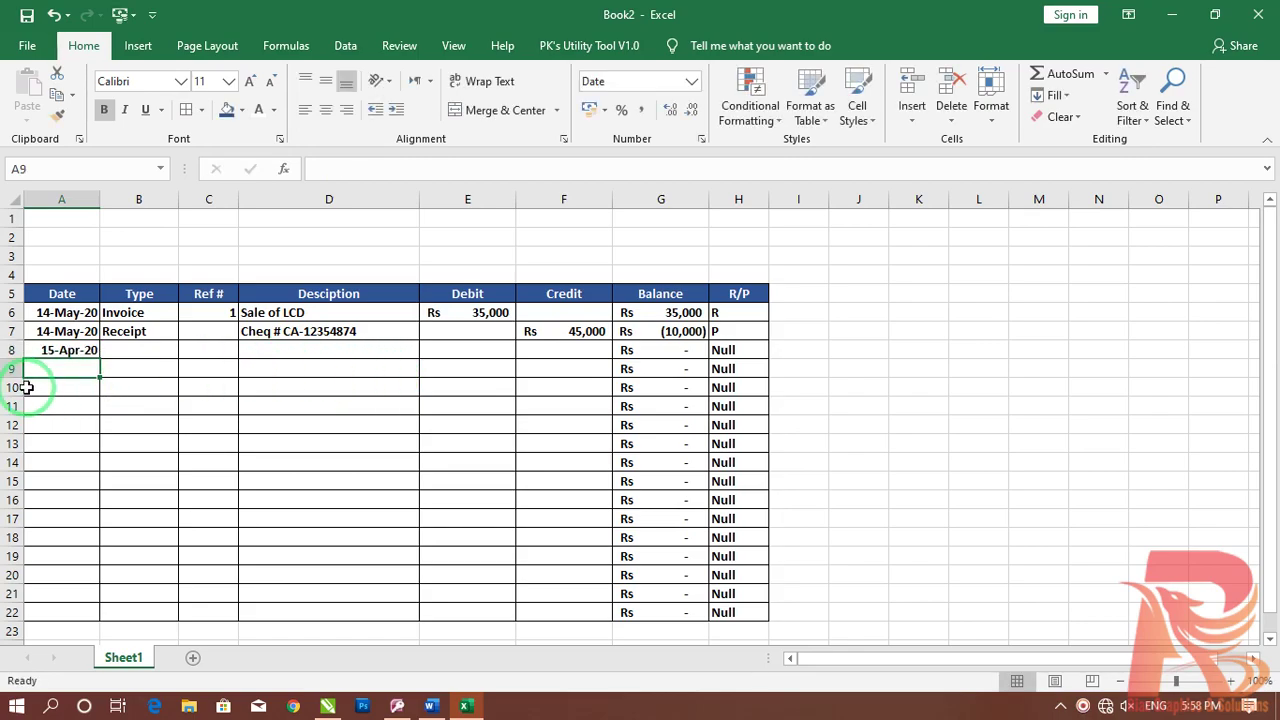
left_click(58, 350)
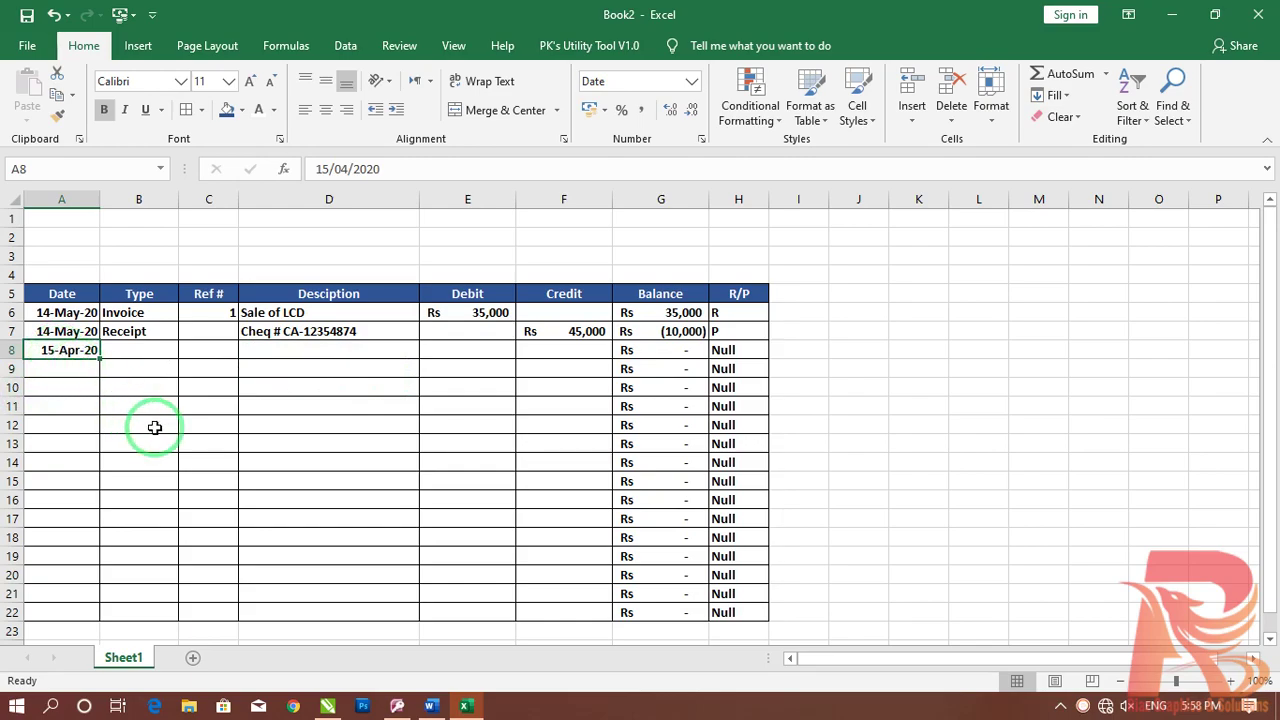
type("15-5-")
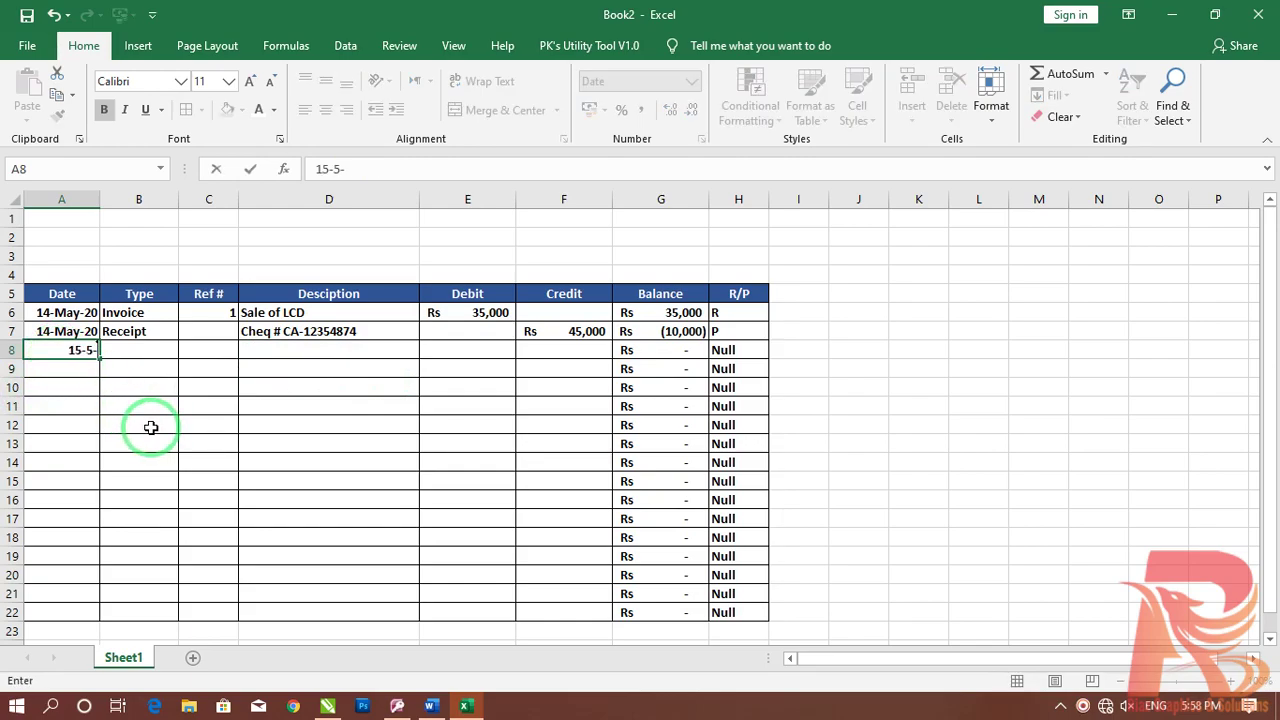
key("Return")
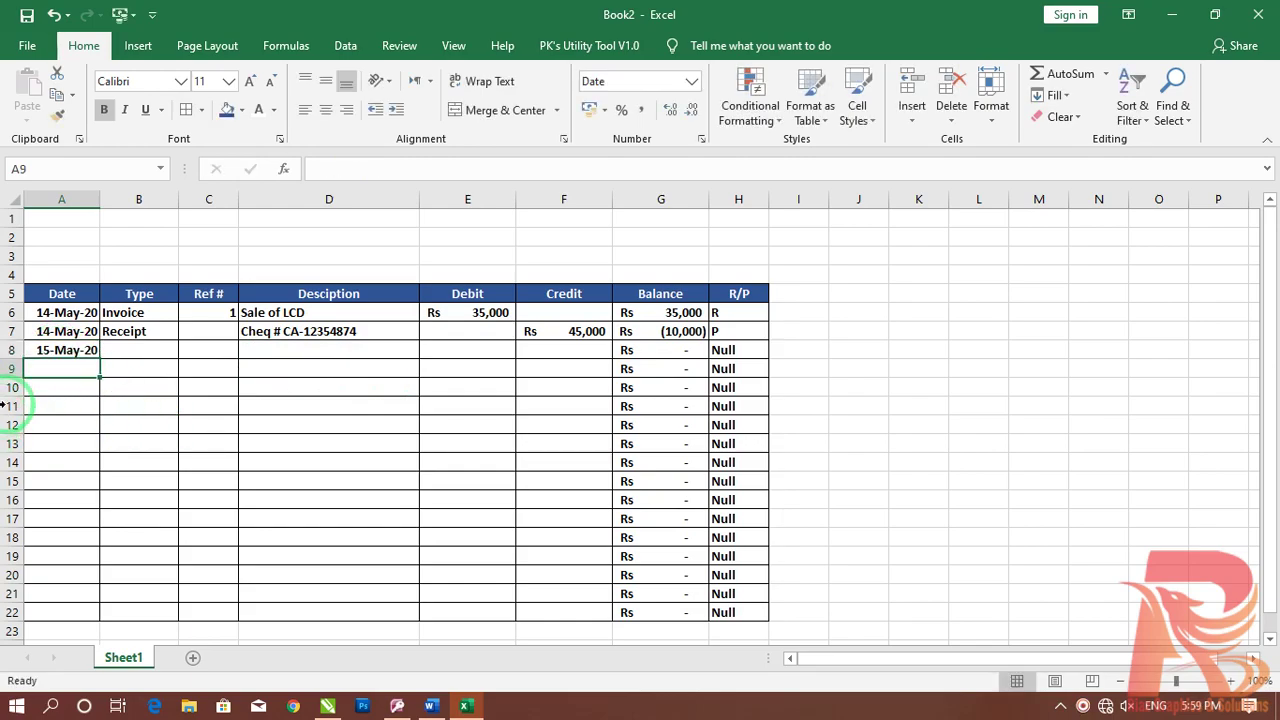
Step: Set row 8's type to Invoice and its Ref # to 2
left_click(155, 350)
left_click(186, 350)
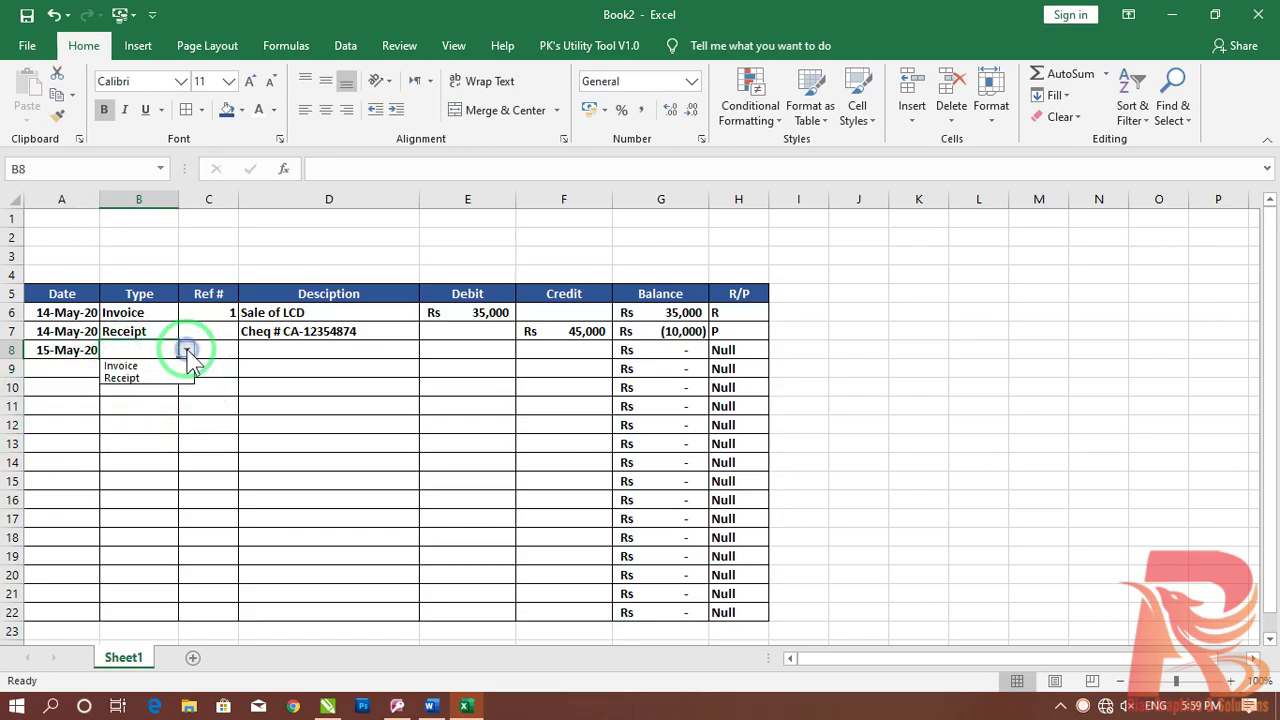
left_click(125, 363)
left_click(213, 350)
type("2")
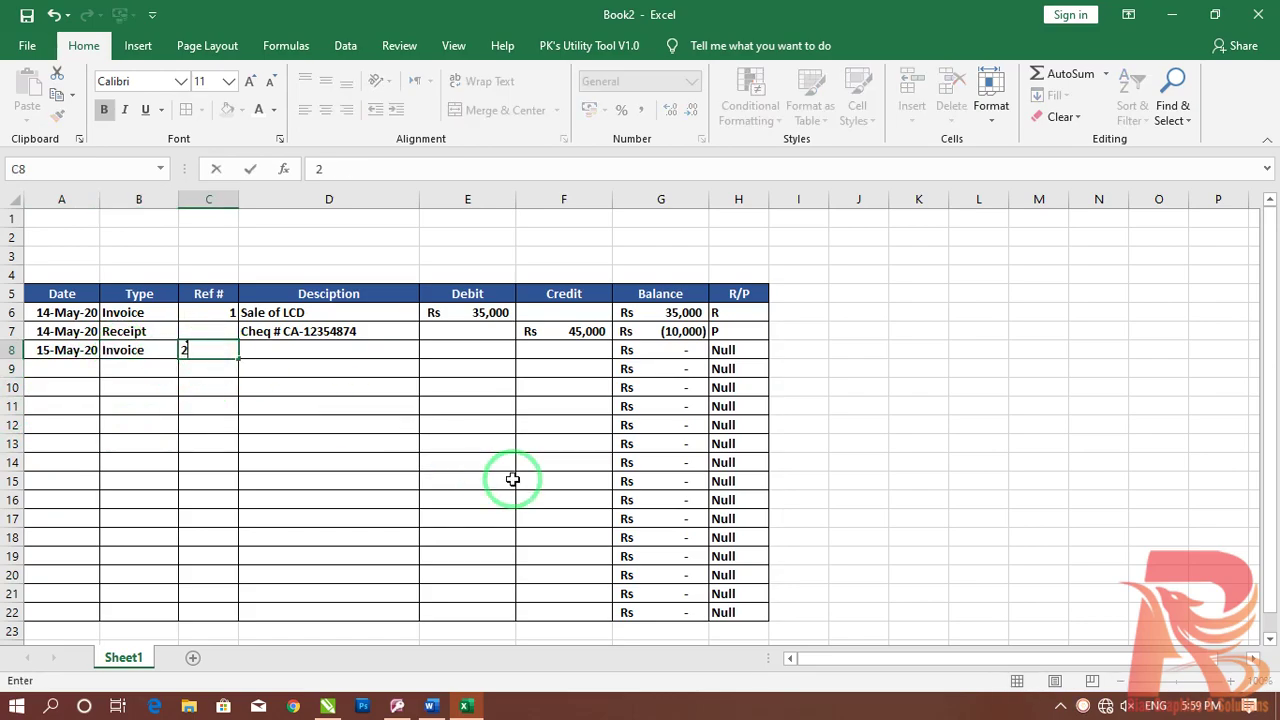
key("Return")
left_click(268, 351)
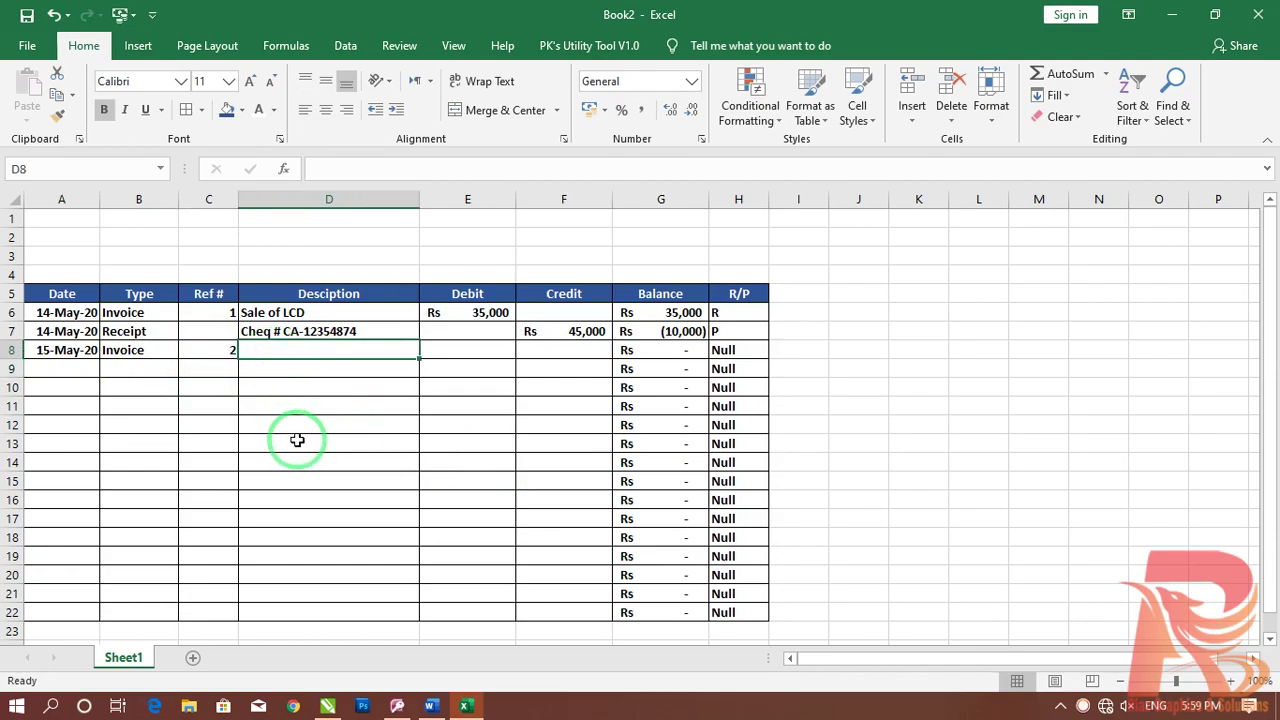
Step: Enter Sale of Keyboard in D8 with a 36,000 debit in E8
type("Sale of Ke")
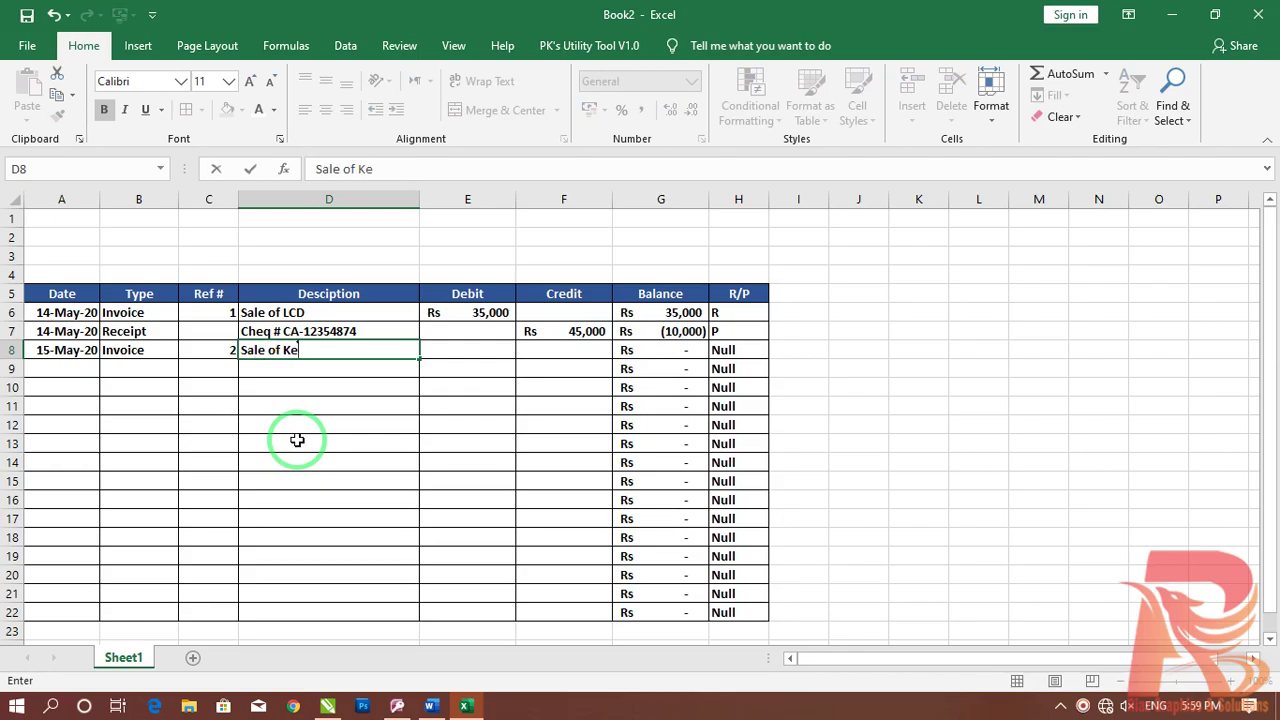
type("rd")
key("Return")
key("Up")
key("Right")
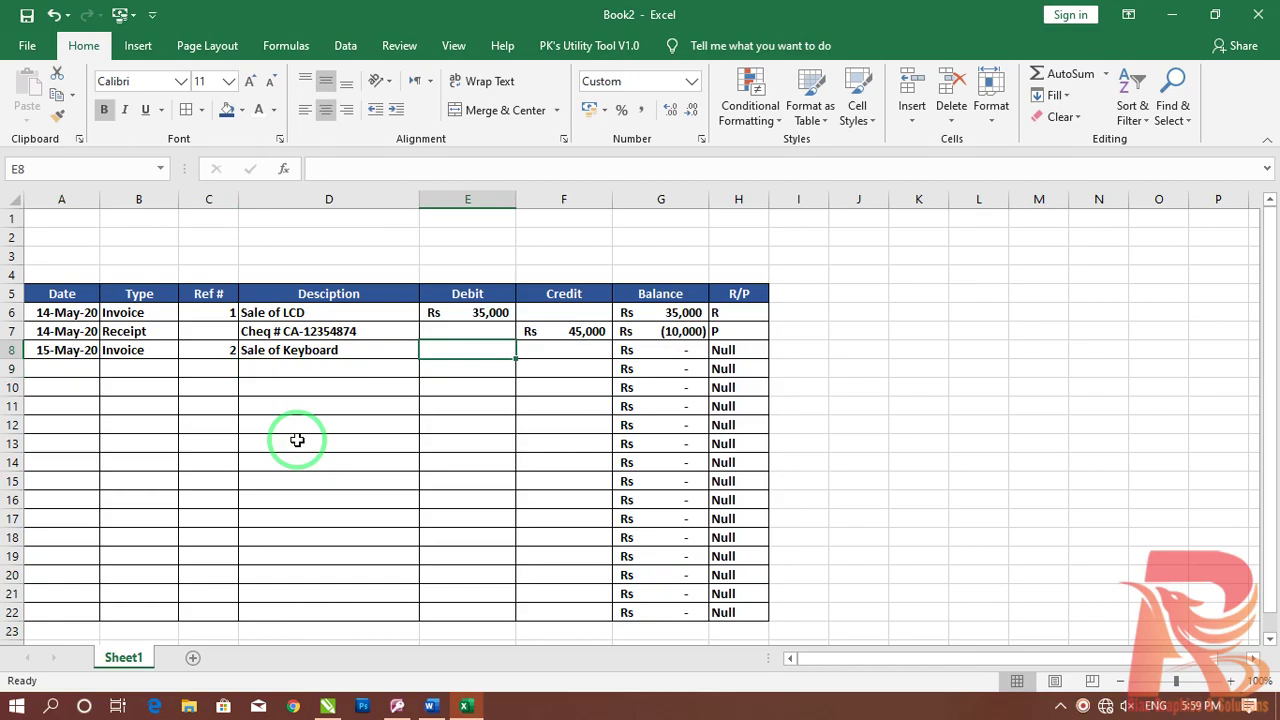
type("36000")
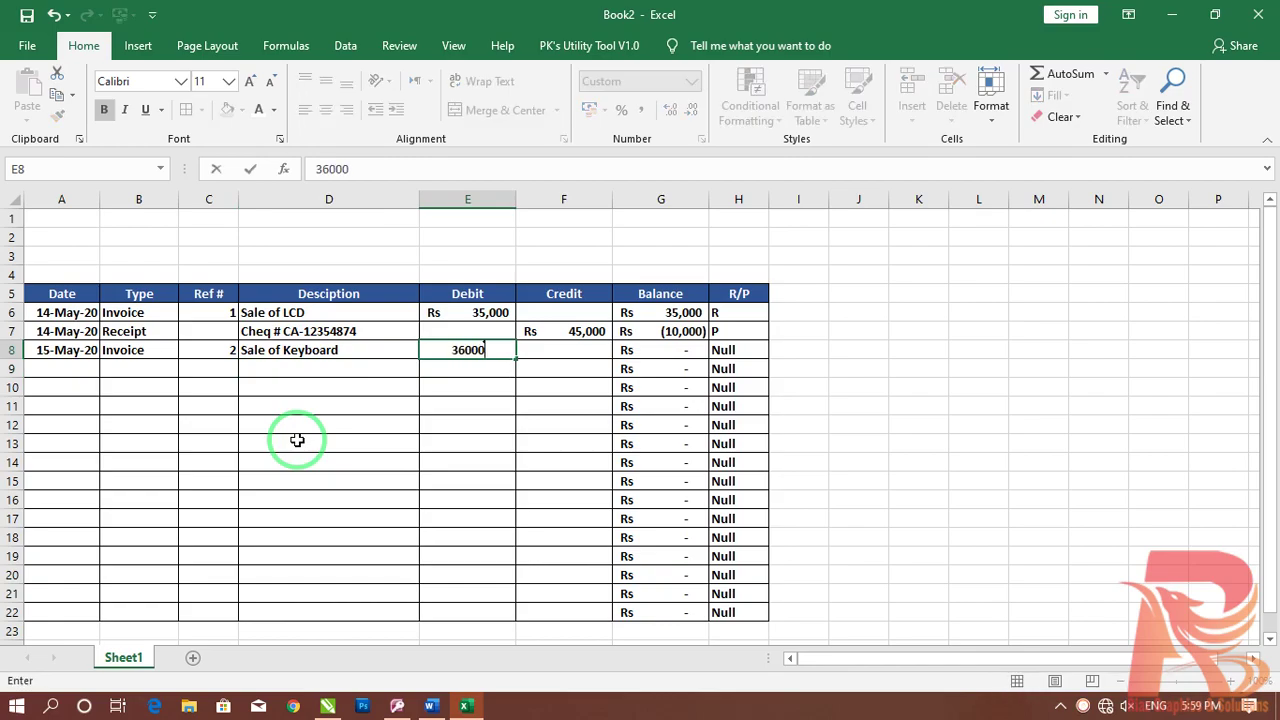
key("Return")
key("Up")
key("Right")
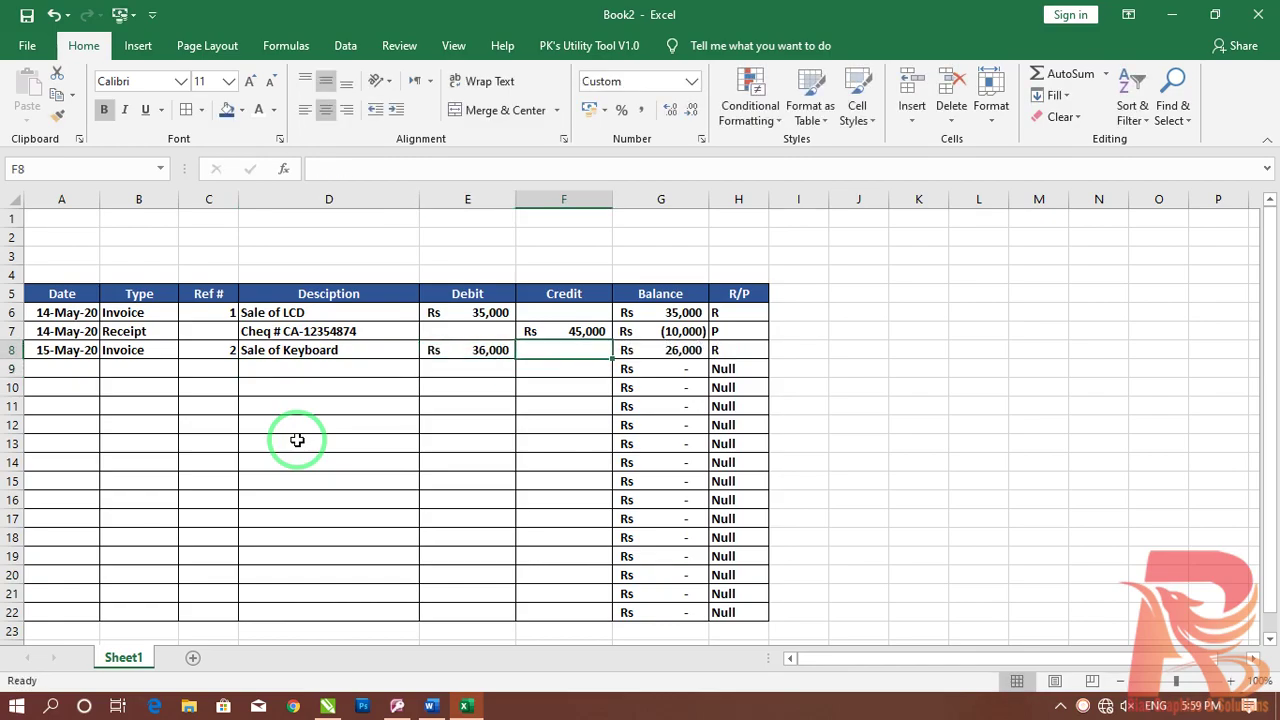
key("Right")
key("Right")
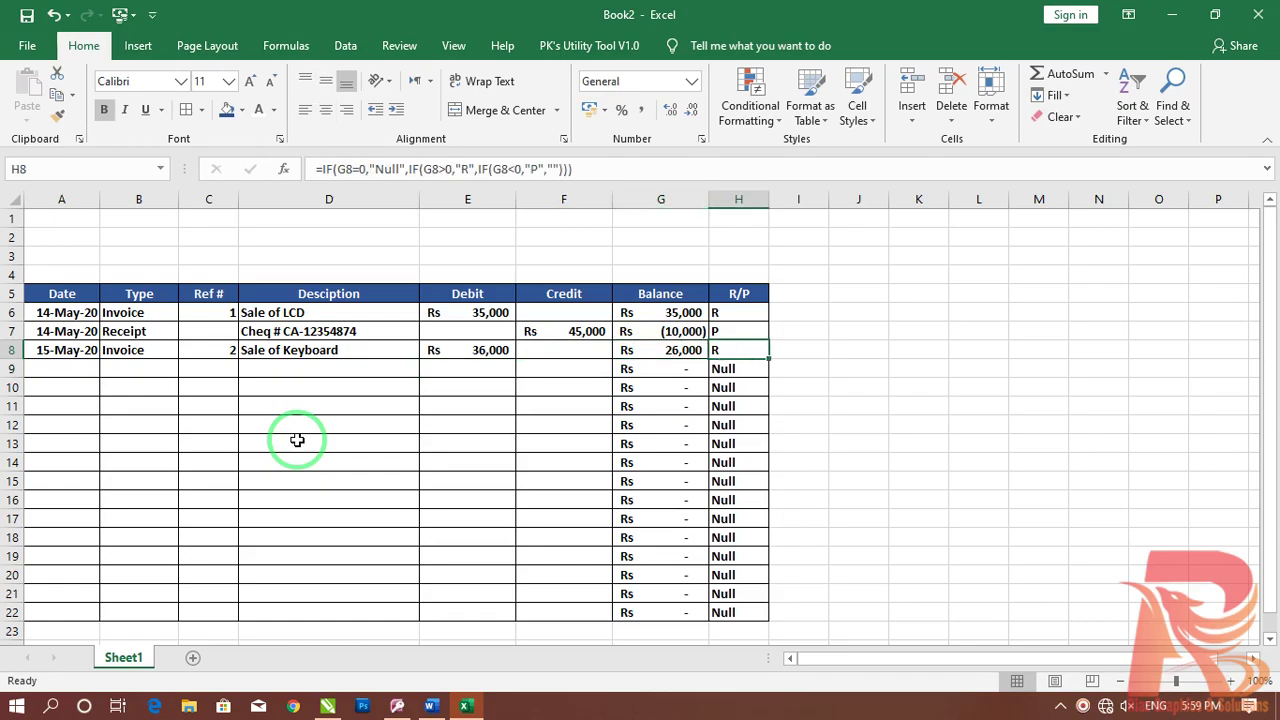
Step: Enter the printer sale's date in row 9's Date cell
key("Down")
key("Left")
key("Left")
key("Down")
key("Left")
key("Left")
key("Left")
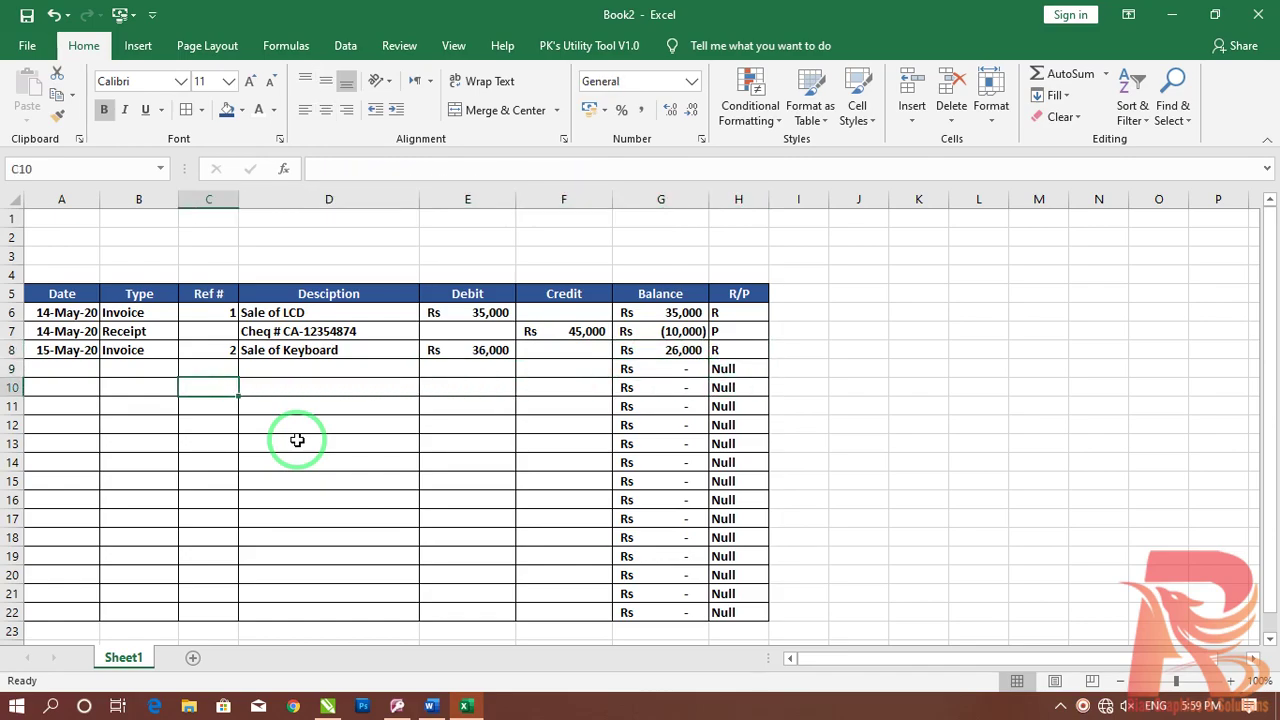
key("Left")
key("Up")
key("Left")
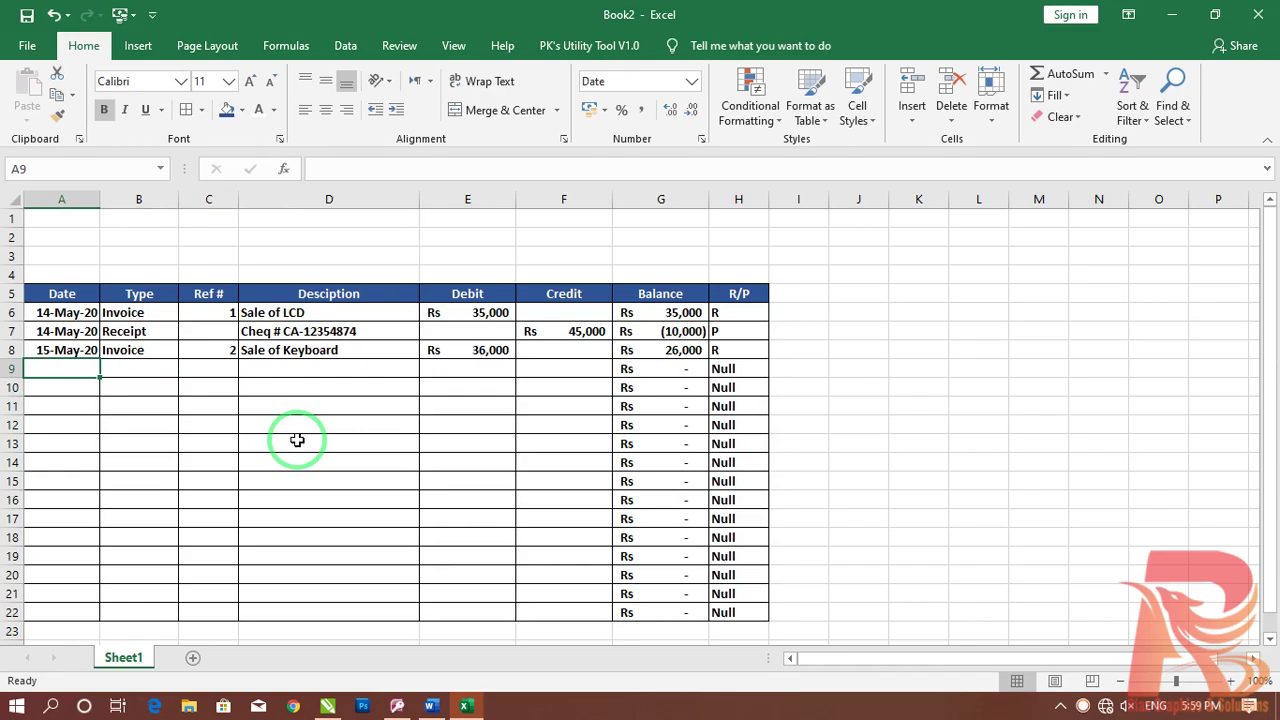
type("14/05/2020")
key("Return")
Step: Set row 9's type to Invoice with reference number 3
key("Up")
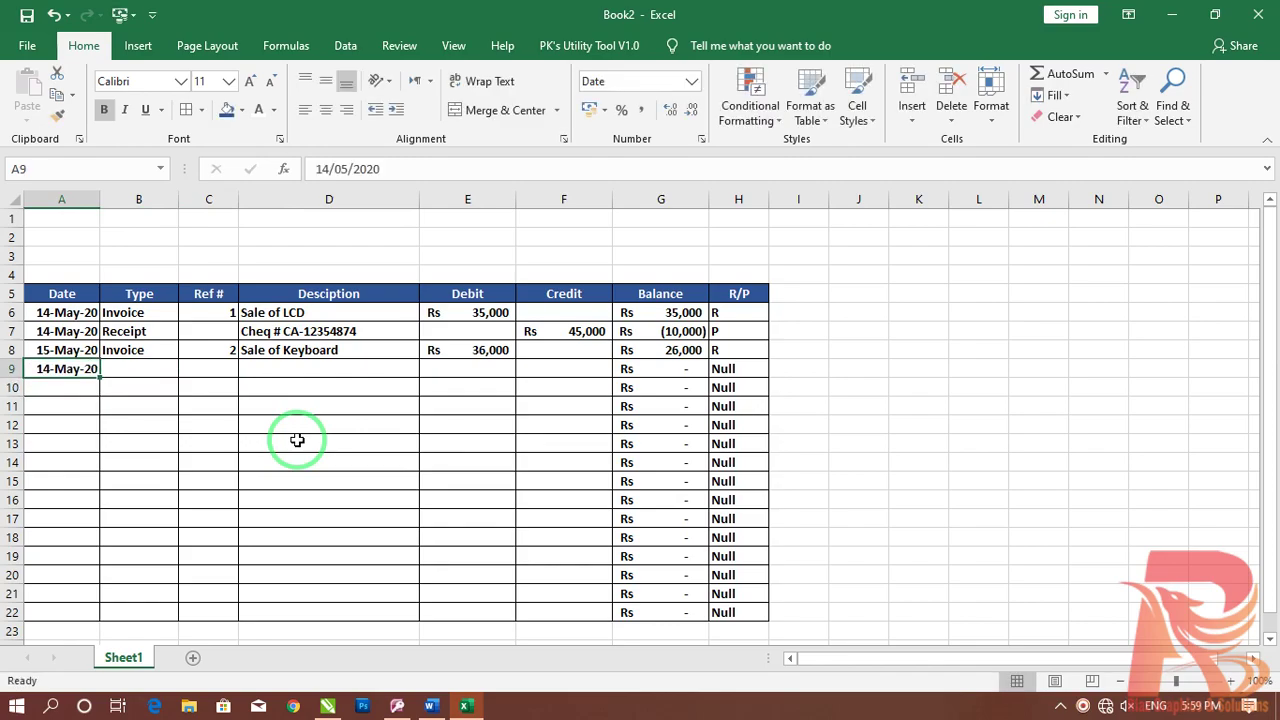
key("Down")
key("Up")
key("Right")
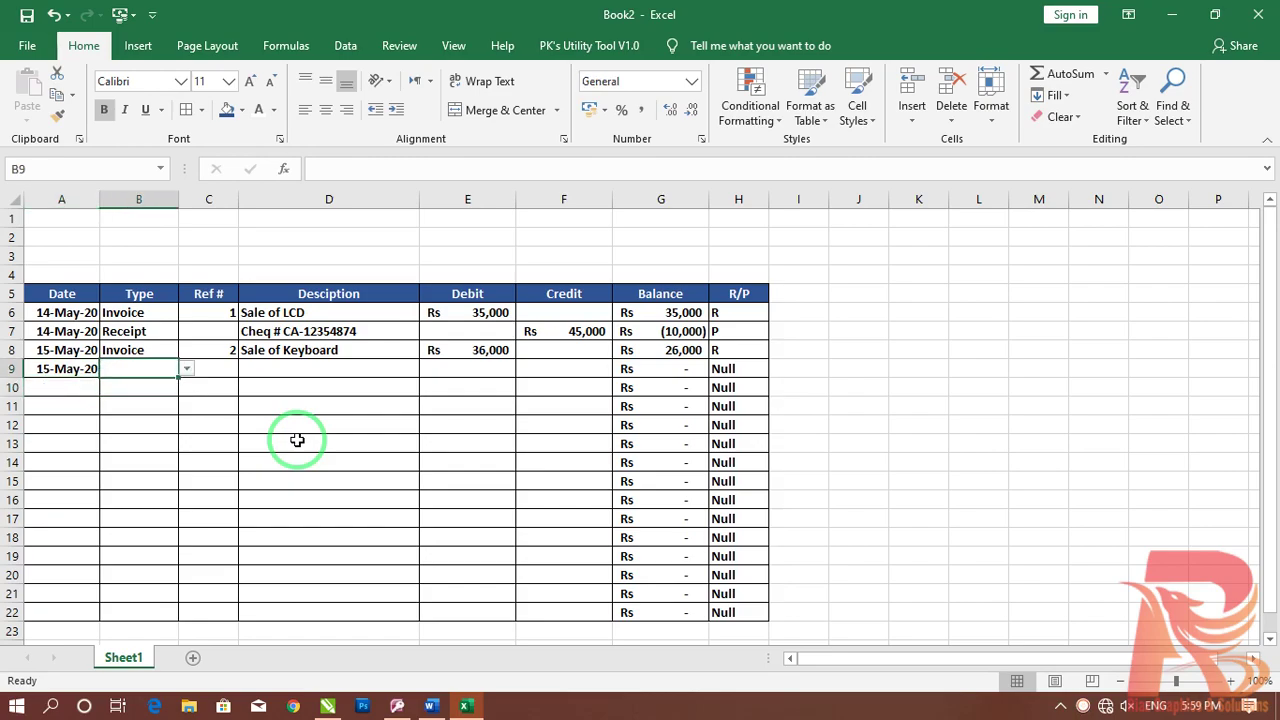
type("Invoice")
key("Tab")
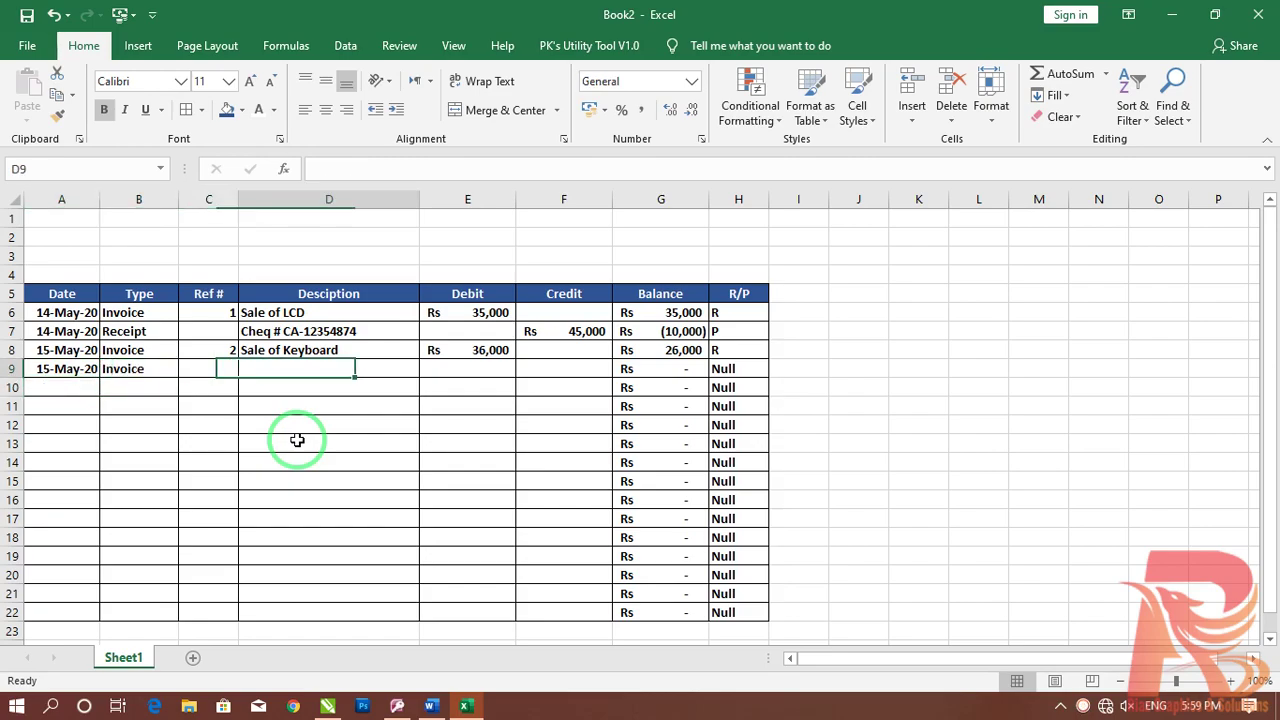
type("3")
key("Tab")
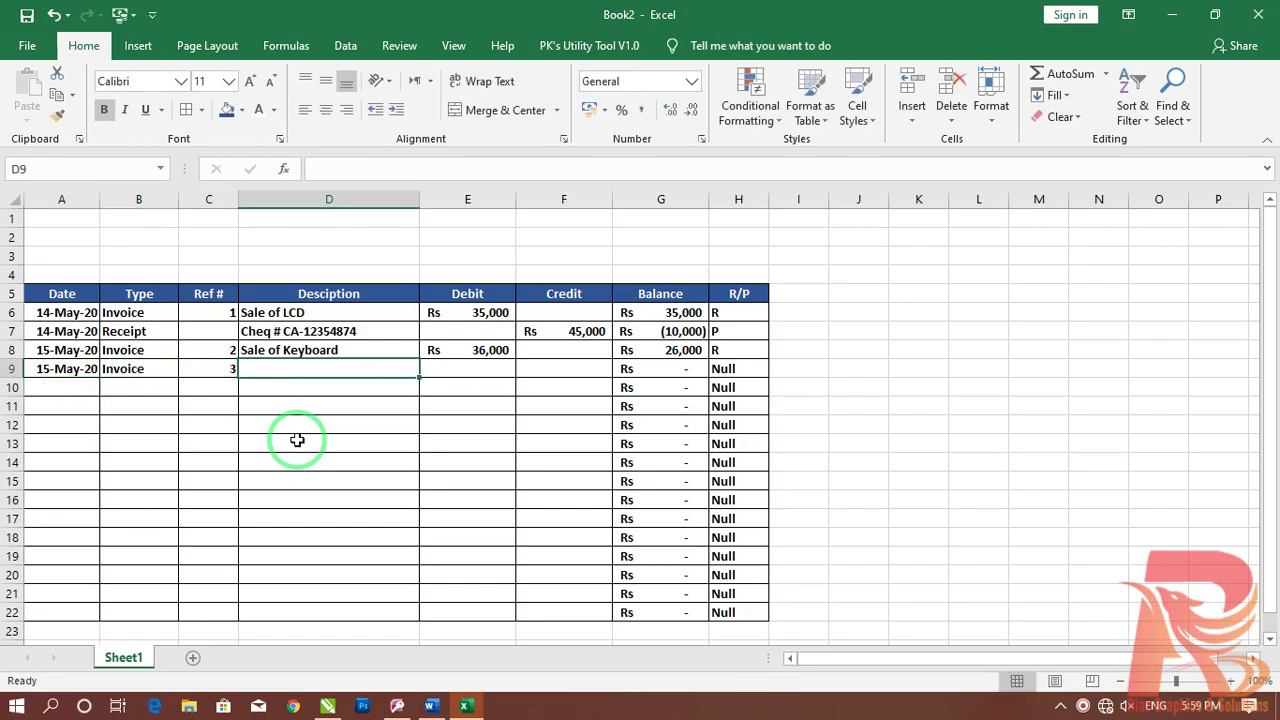
Step: Add Sale of Printer with a 180,000 debit, bringing the balance to 206,000
type("Sale of Printer")
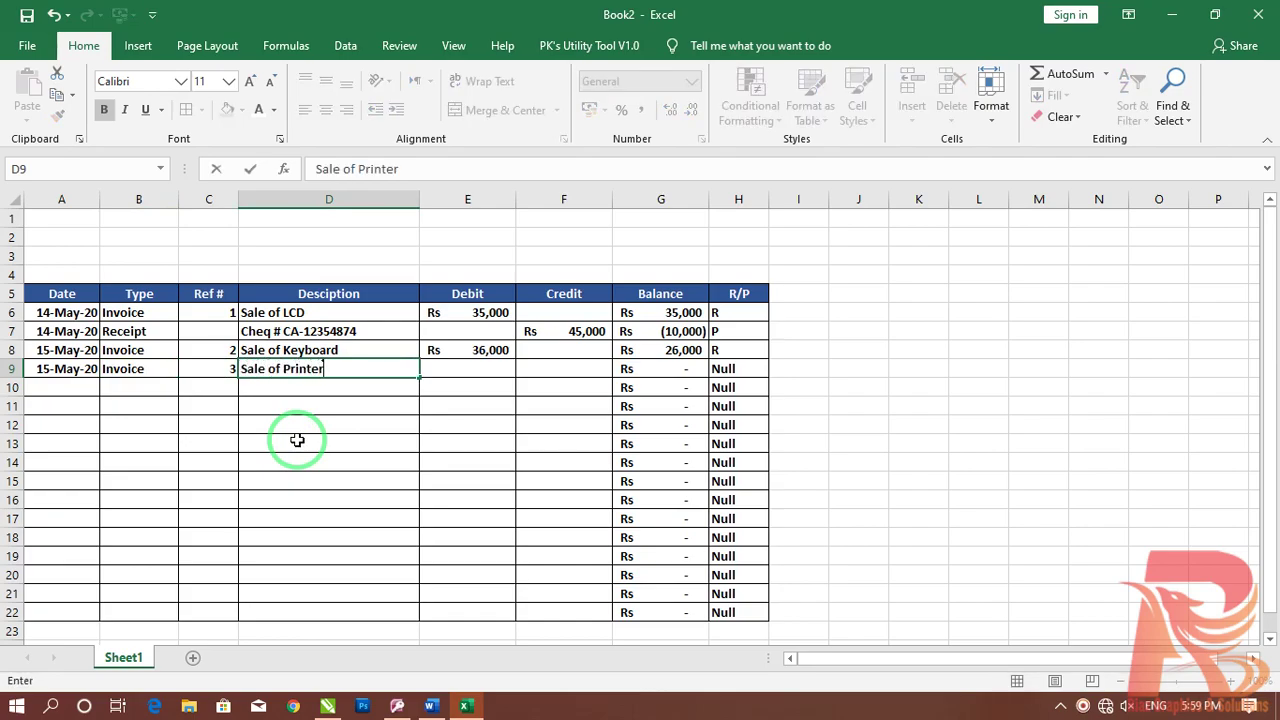
key("Tab")
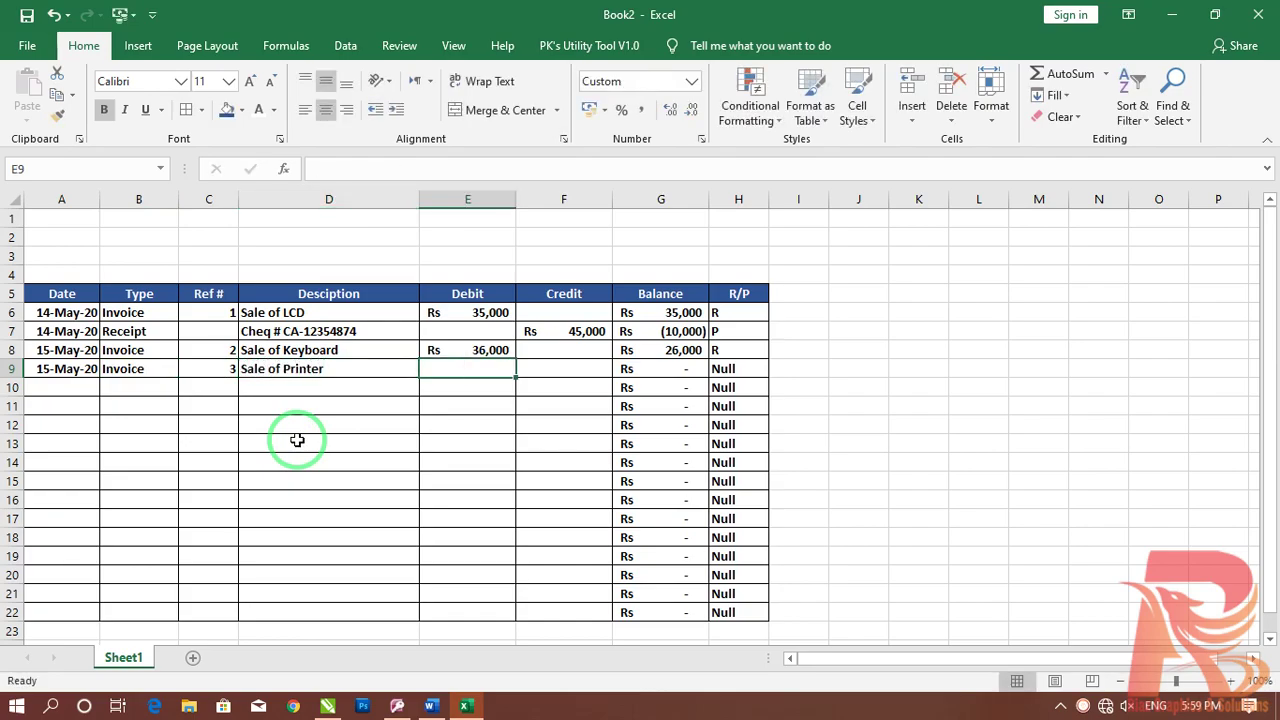
type("8")
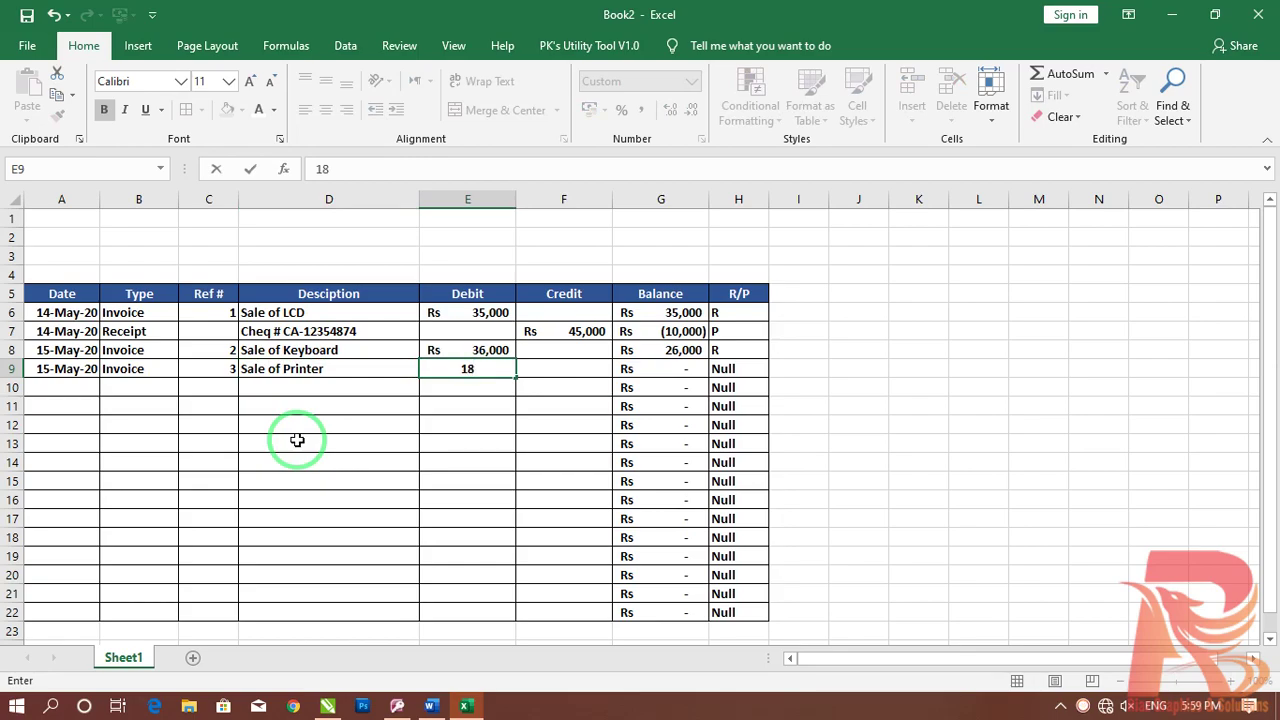
type("000")
key("Return")
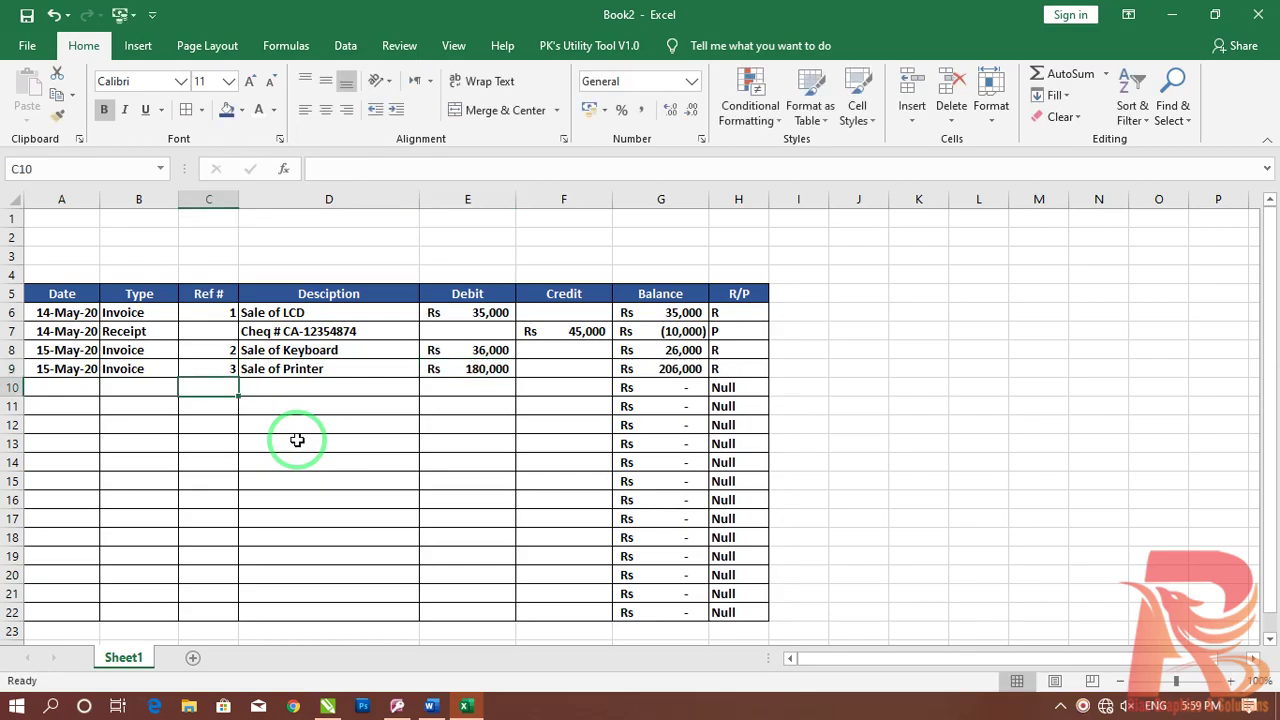
key("Up")
key("Right")
key("Right")
key("Right")
key("Right")
key("Down")
key("Left")
key("Left")
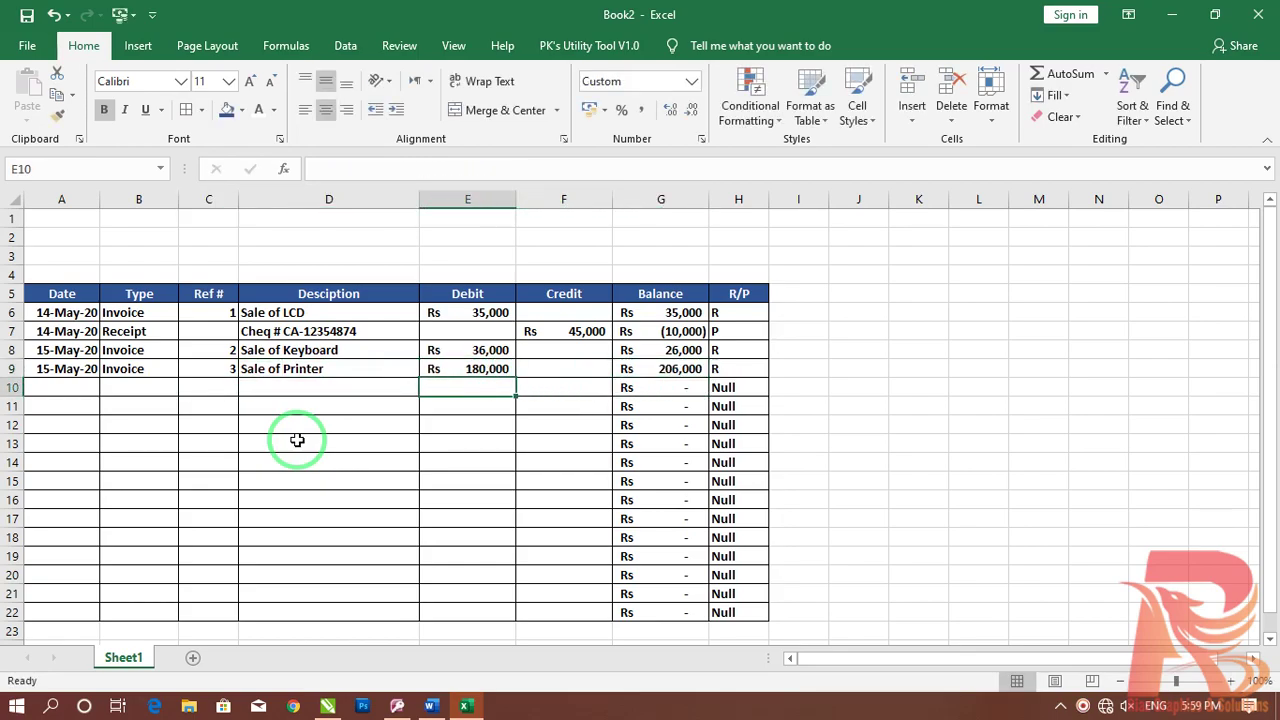
key("Left")
key("Left")
key("Left")
key("Left")
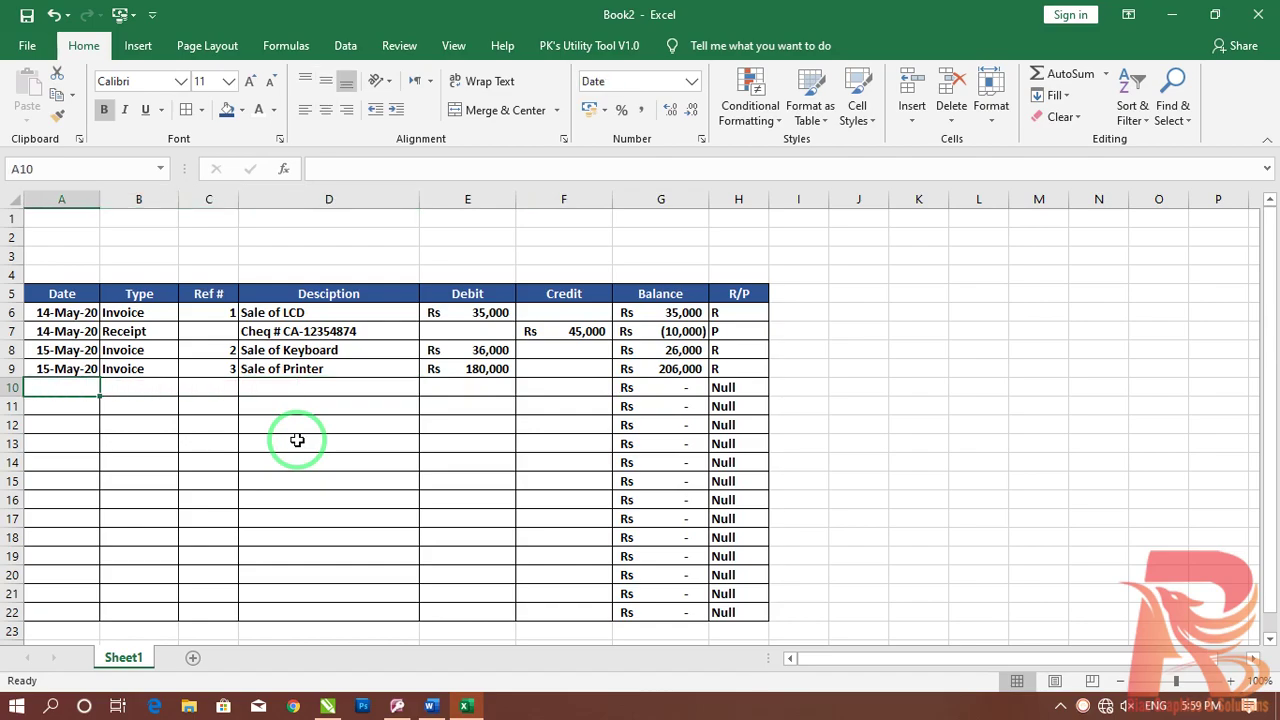
Step: Enter 16-May-20 as the row 10 date and Receipt as its type
type("1")
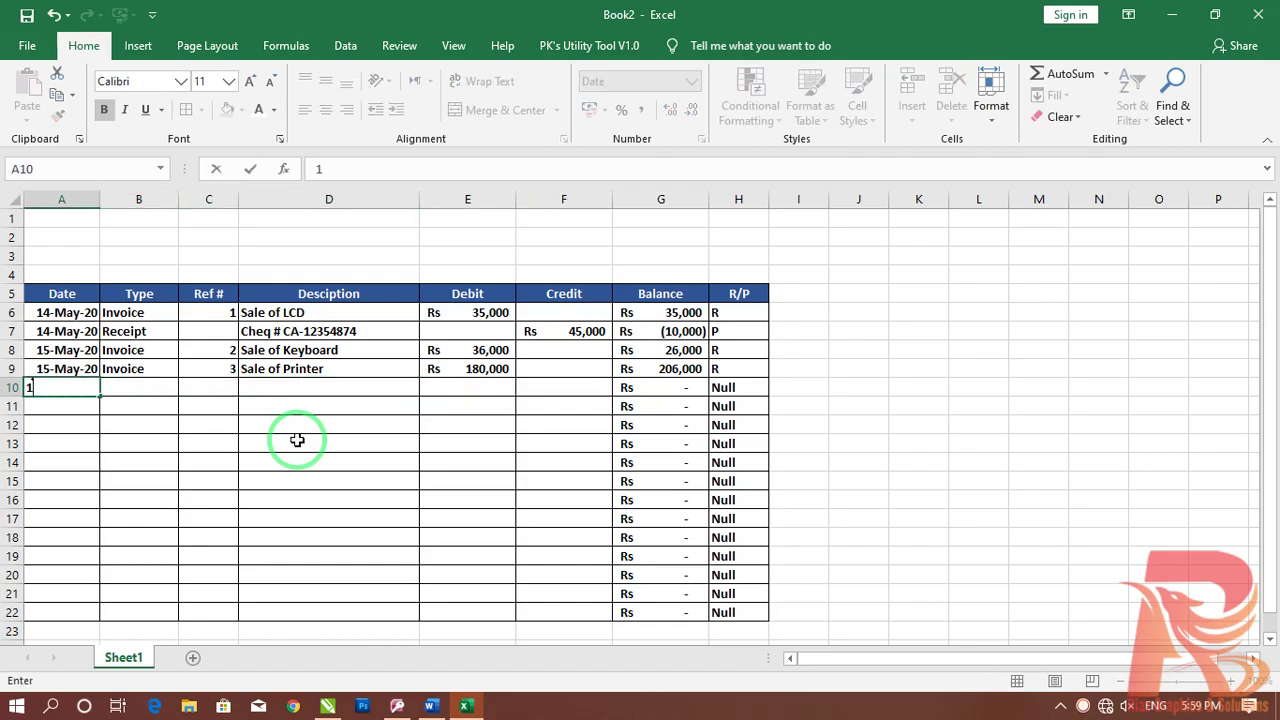
type("5-")
key("Return")
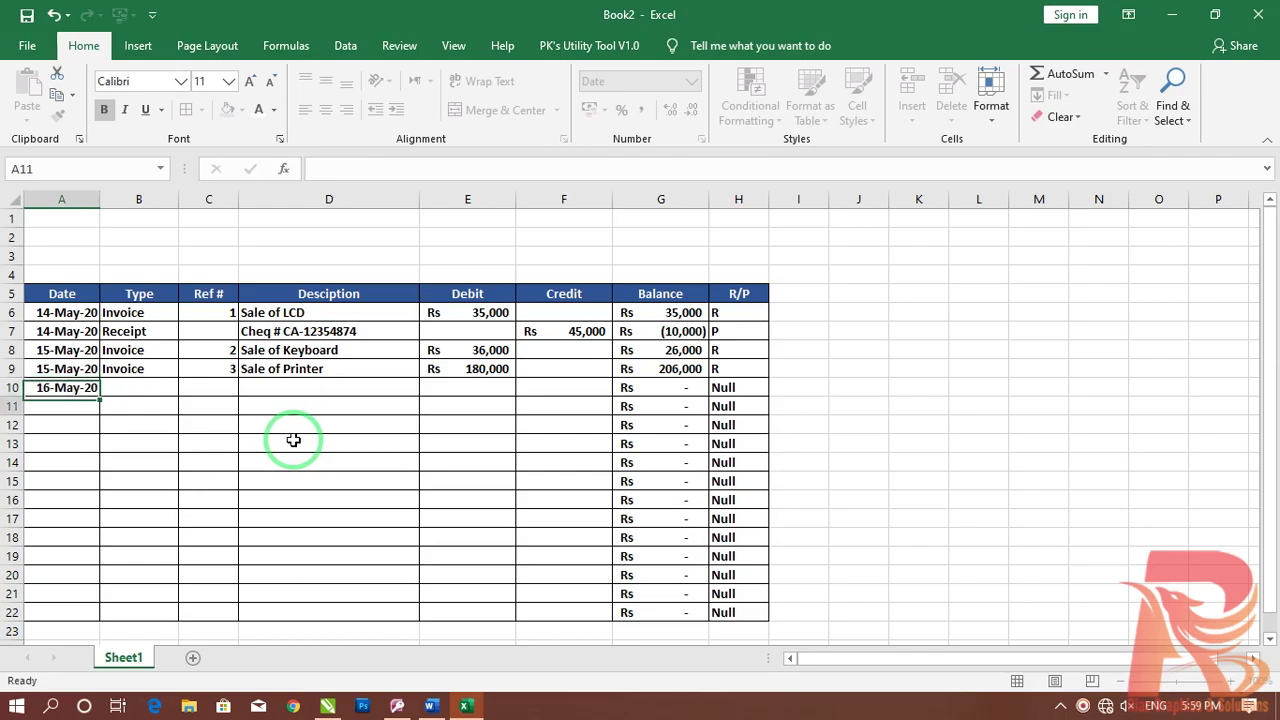
key("Right")
key("Up")
type("receipt")
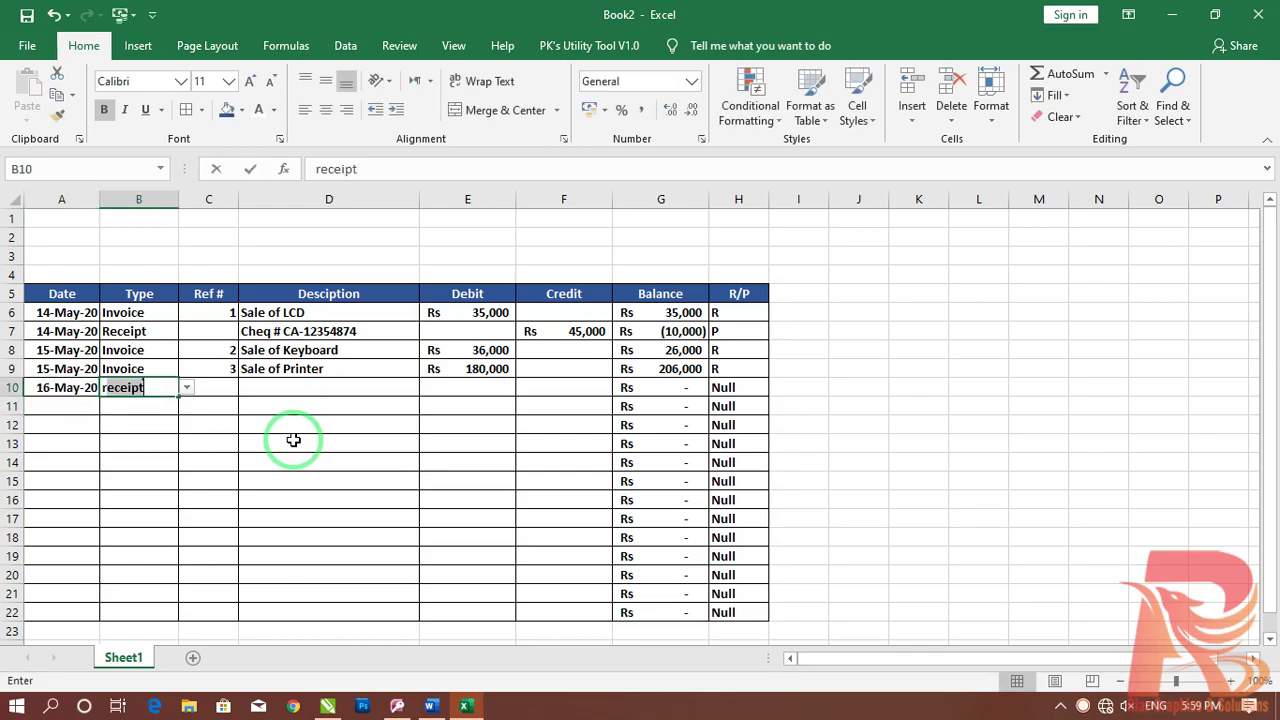
key("Tab")
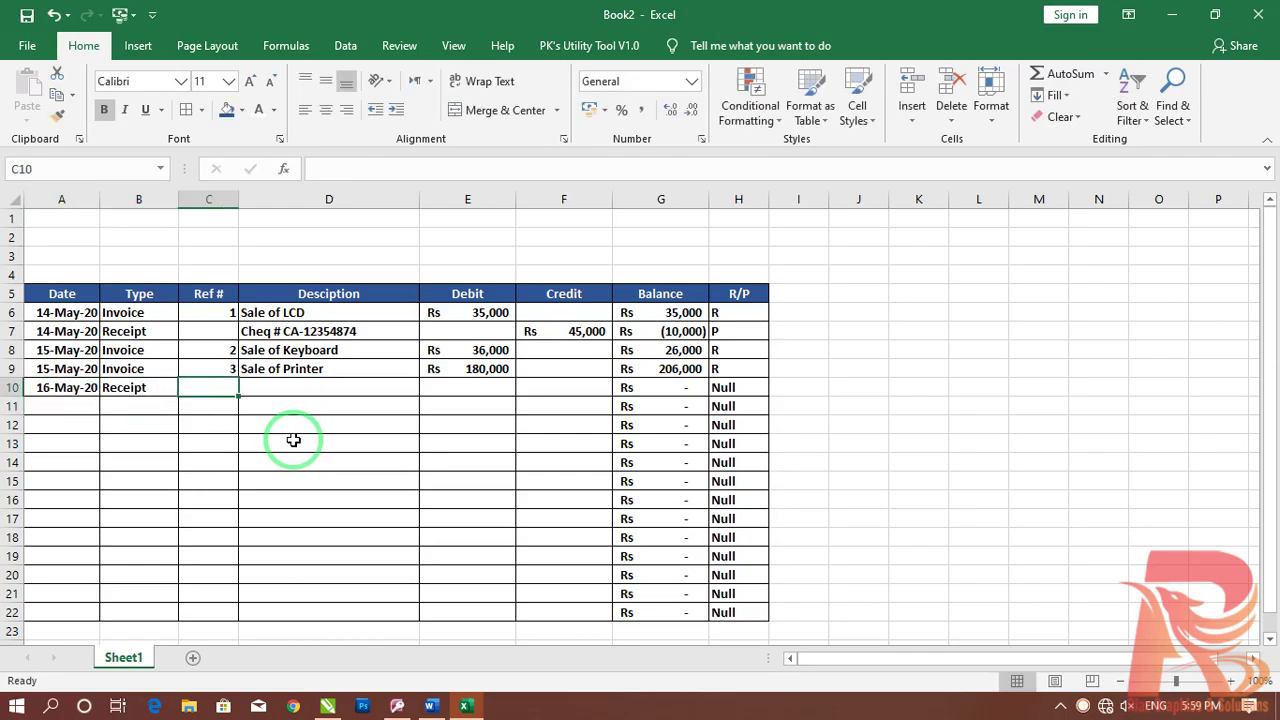
Step: Enter 2-3 as a text reference in row 10's Ref # cell, centred
type("2/3")
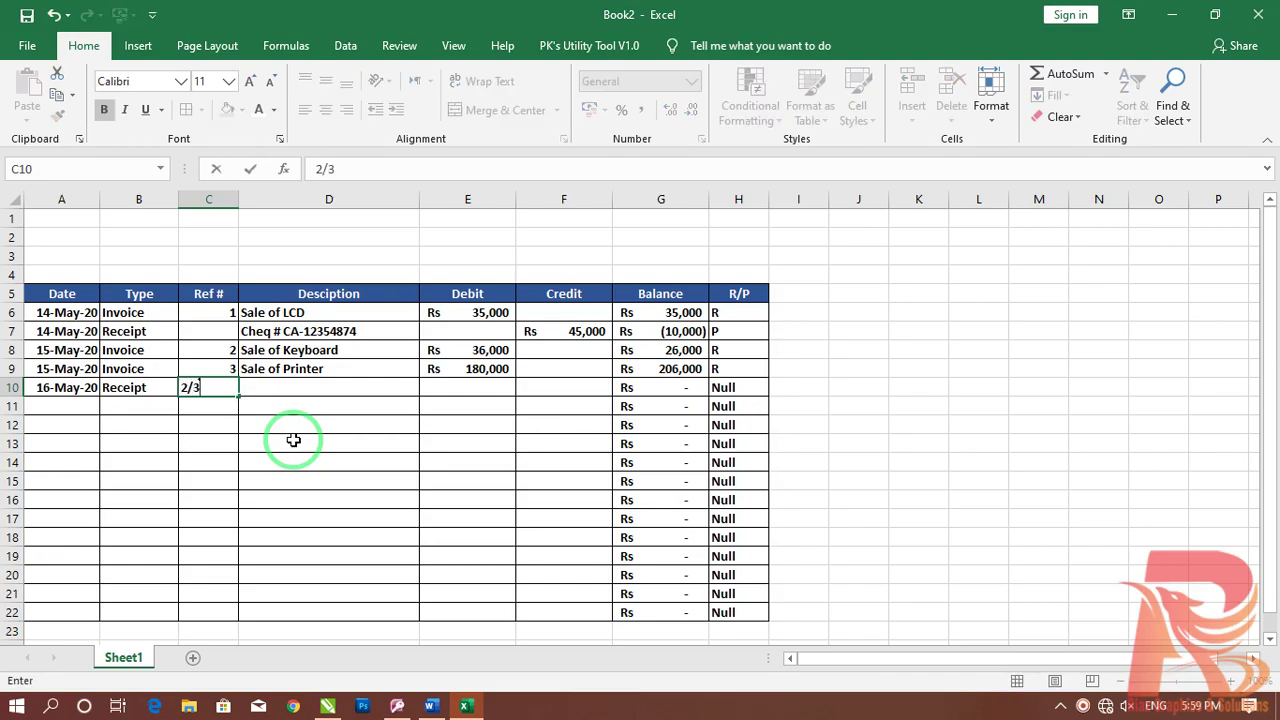
key("Tab")
key("Left")
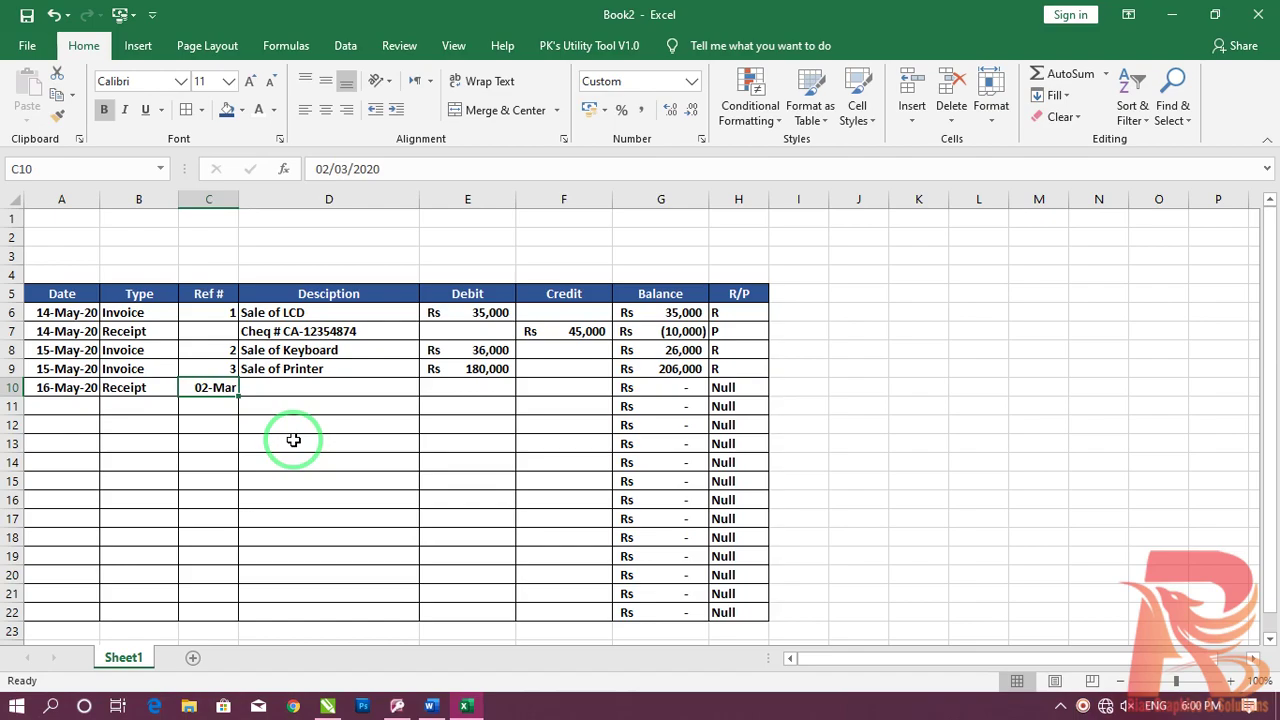
type("'2/3")
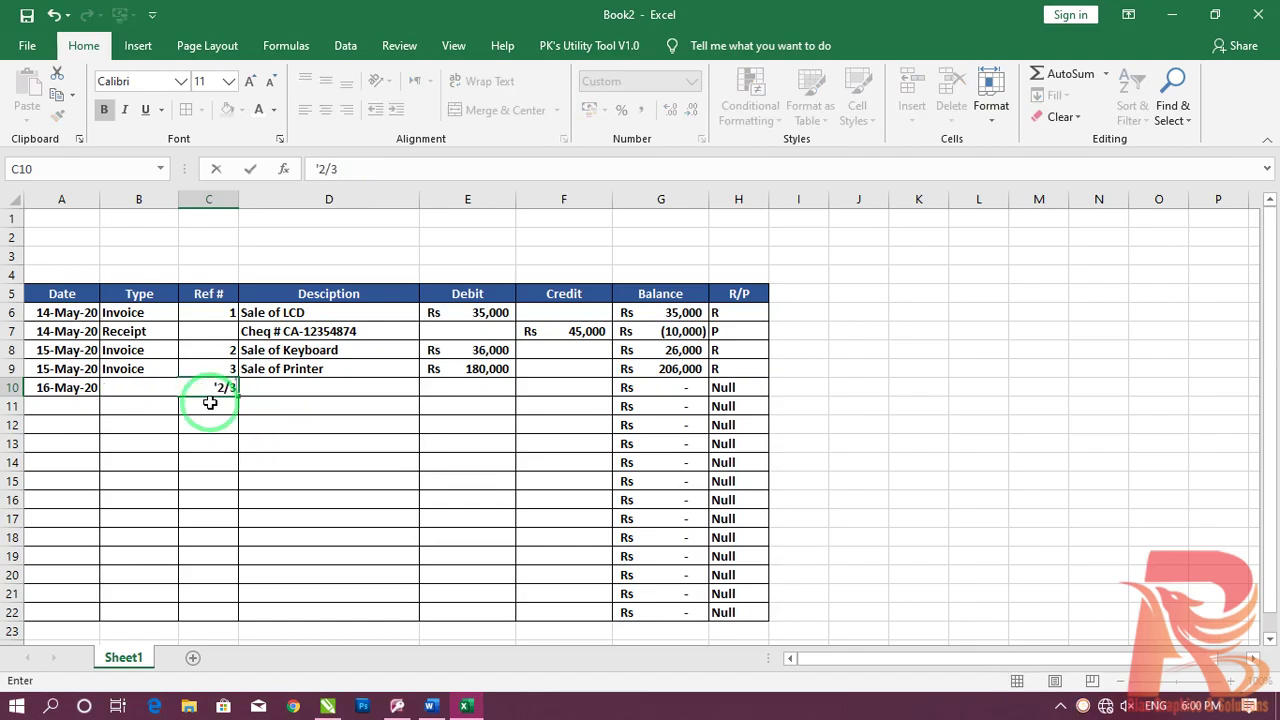
key("Return")
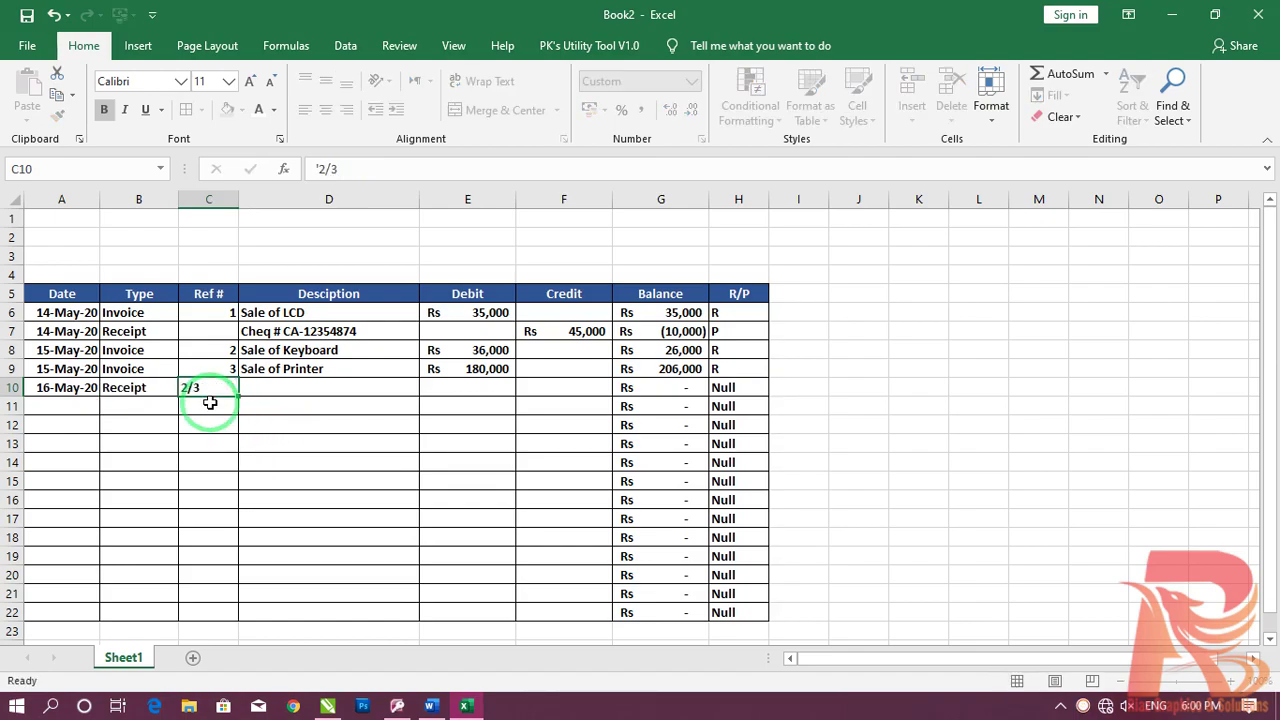
key("Up")
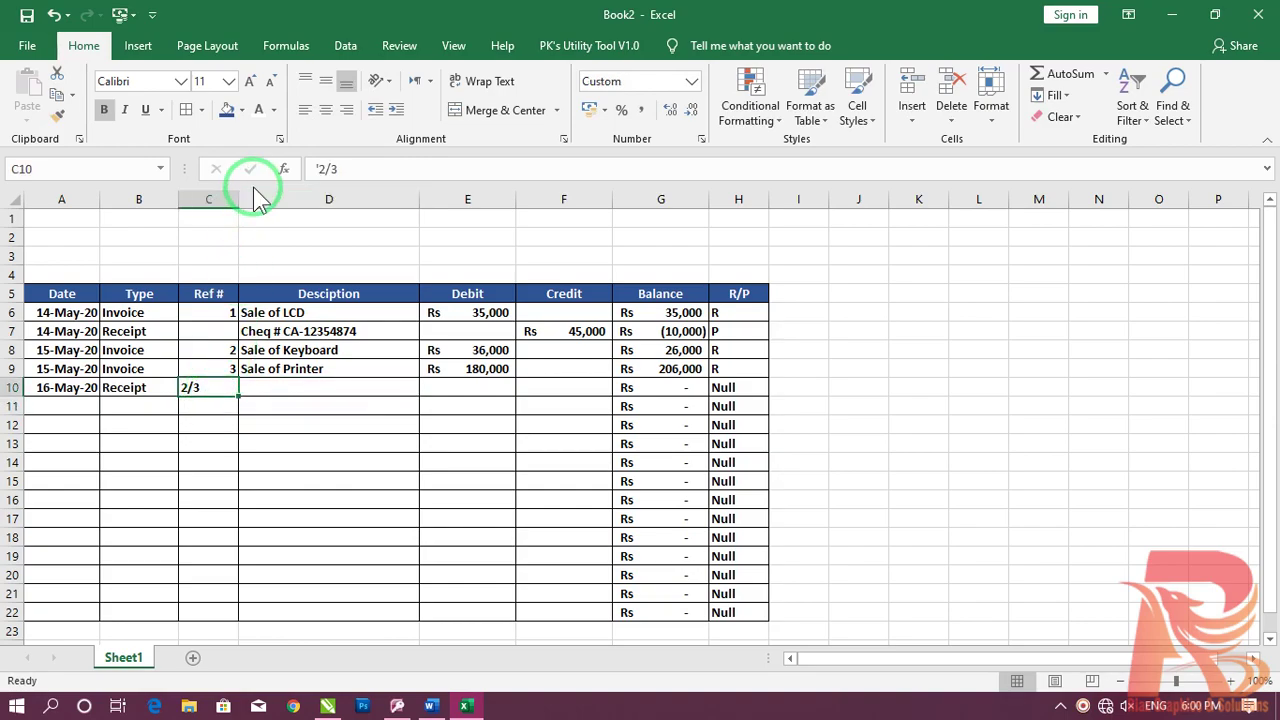
left_click(325, 110)
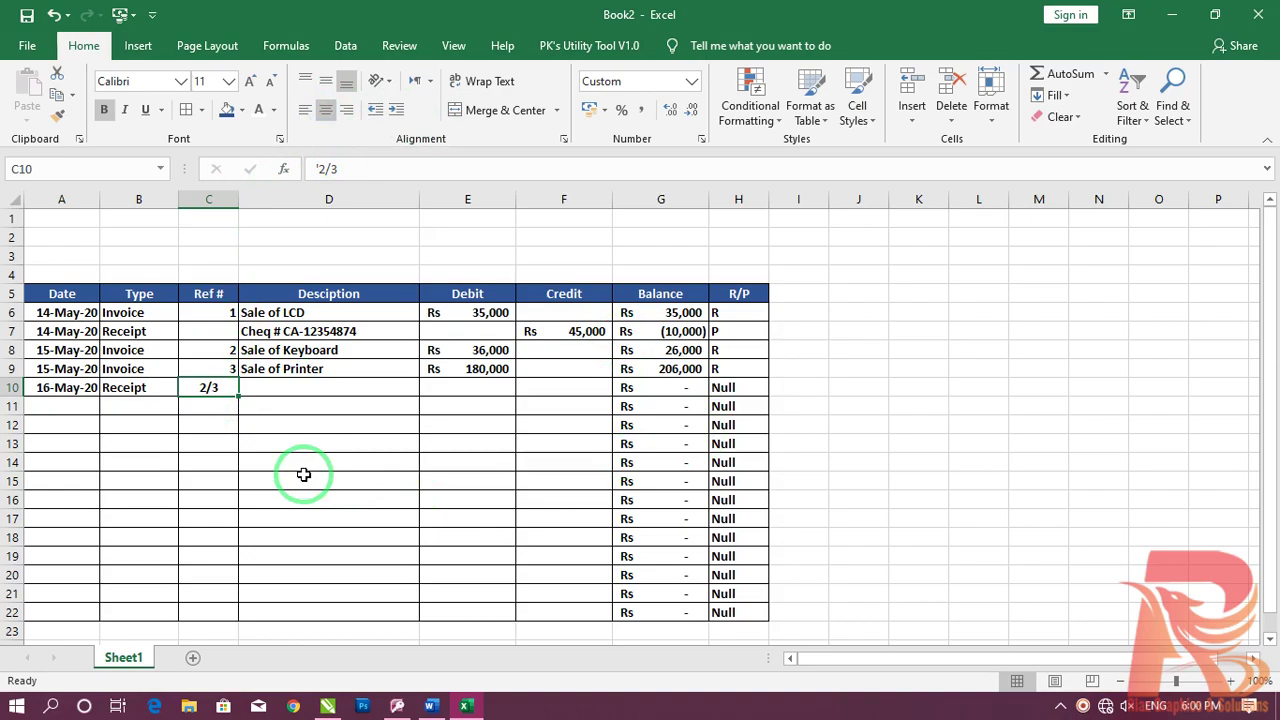
type("'")
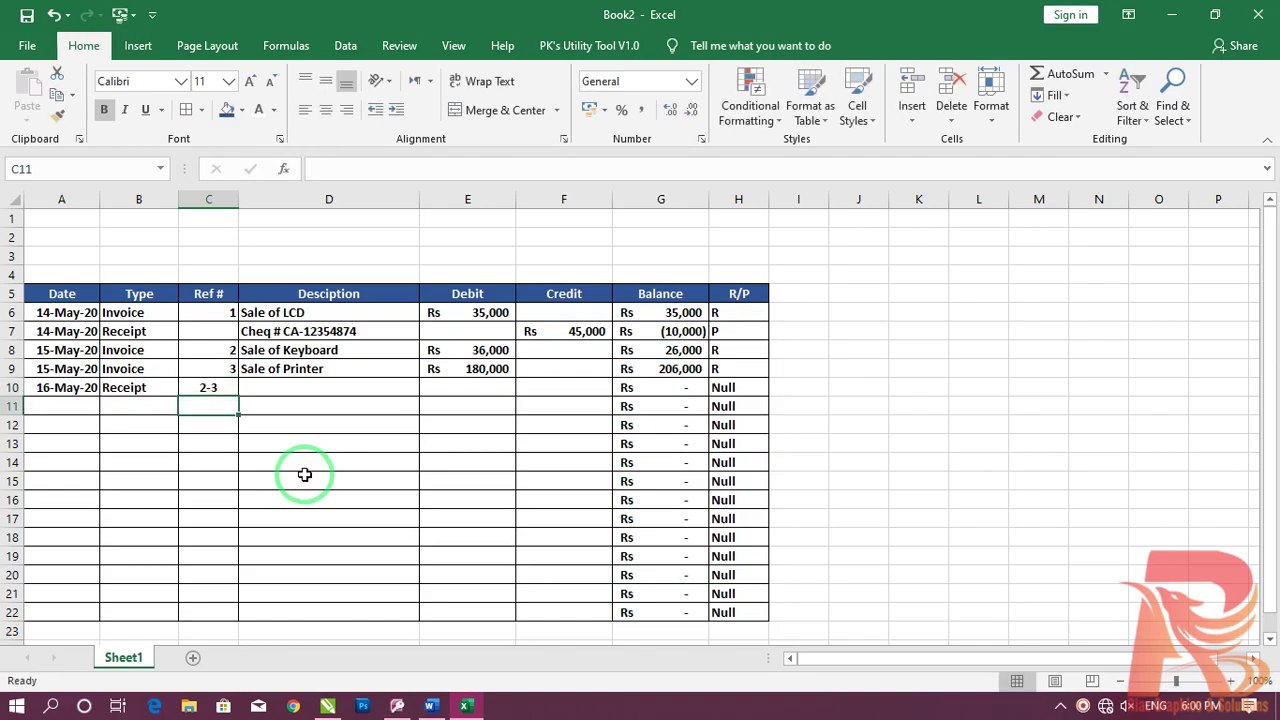
key("Tab")
key("Left")
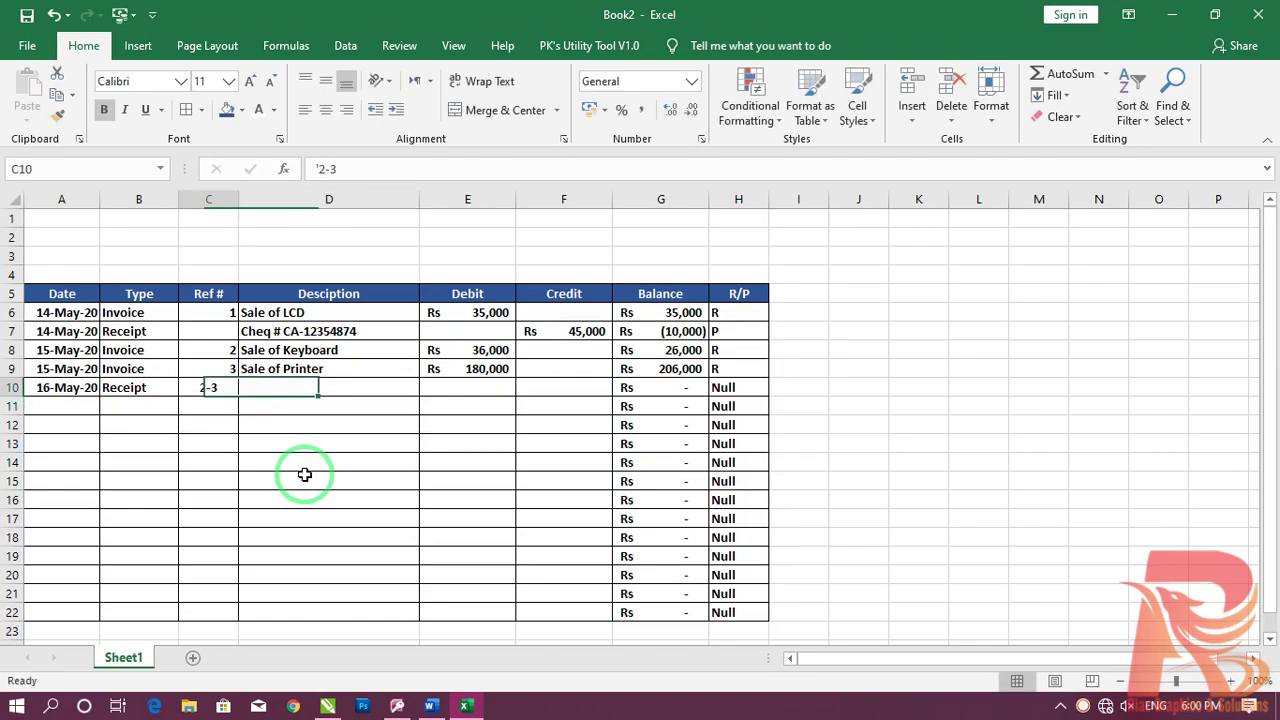
key("Up")
Step: Centre the Ref # entries in C6:C22 and the Type entries in B6:B22
left_click_drag(204, 317, 208, 612)
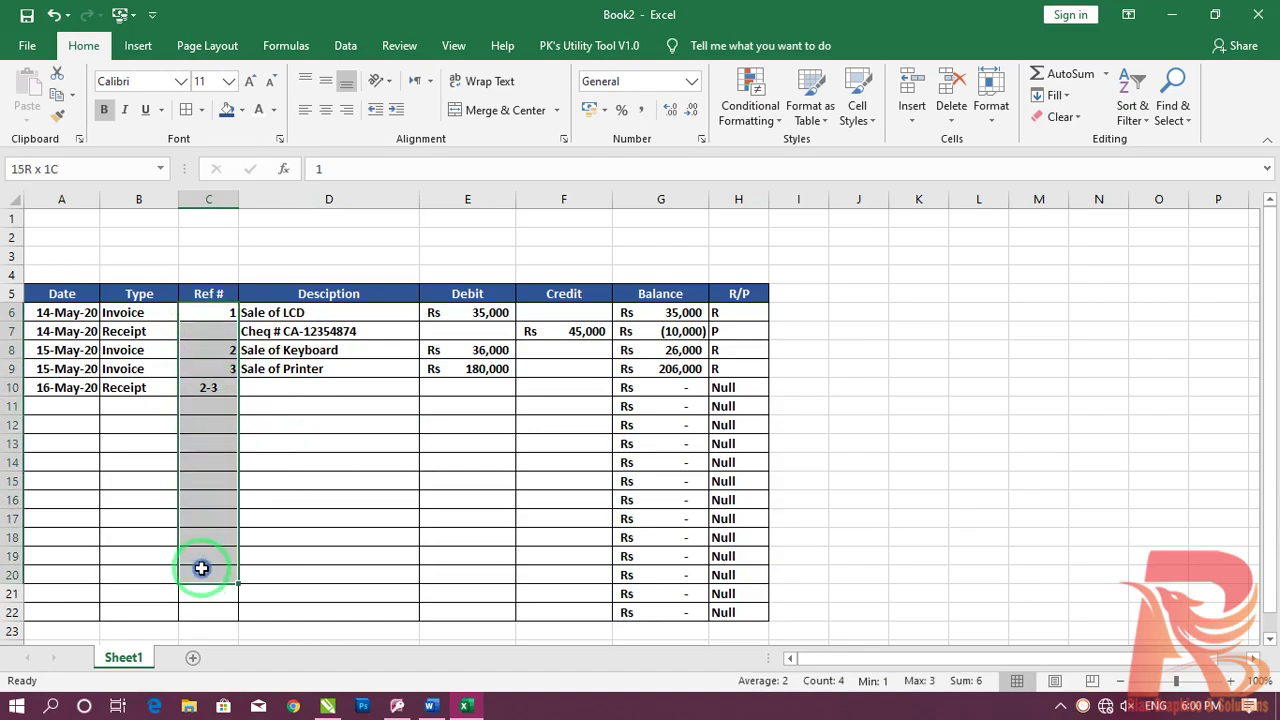
left_click(335, 110)
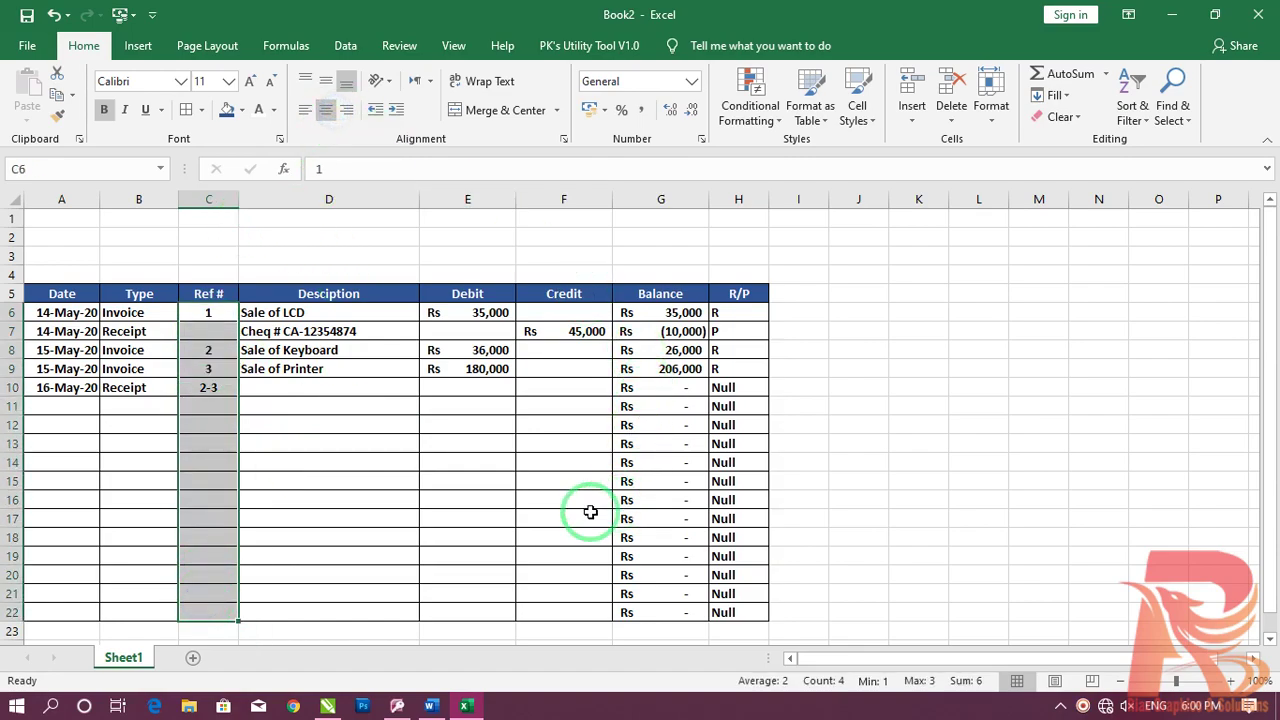
left_click(392, 463)
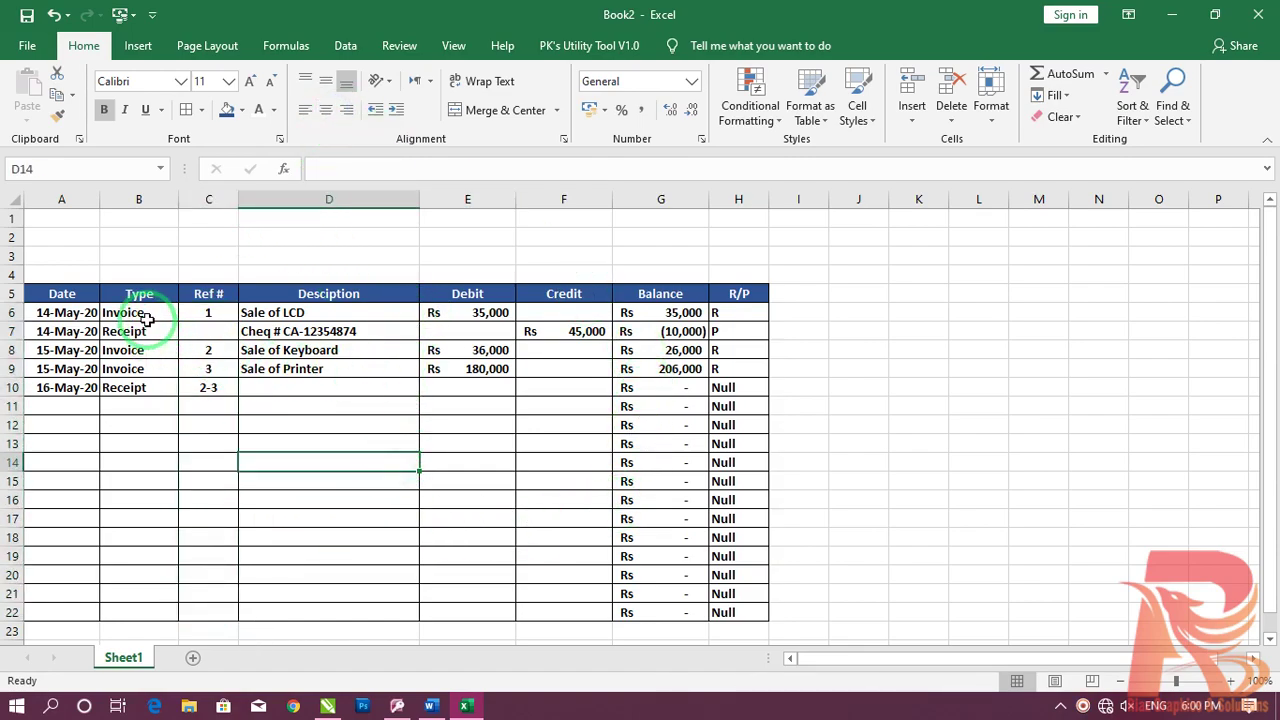
left_click_drag(135, 313, 155, 605)
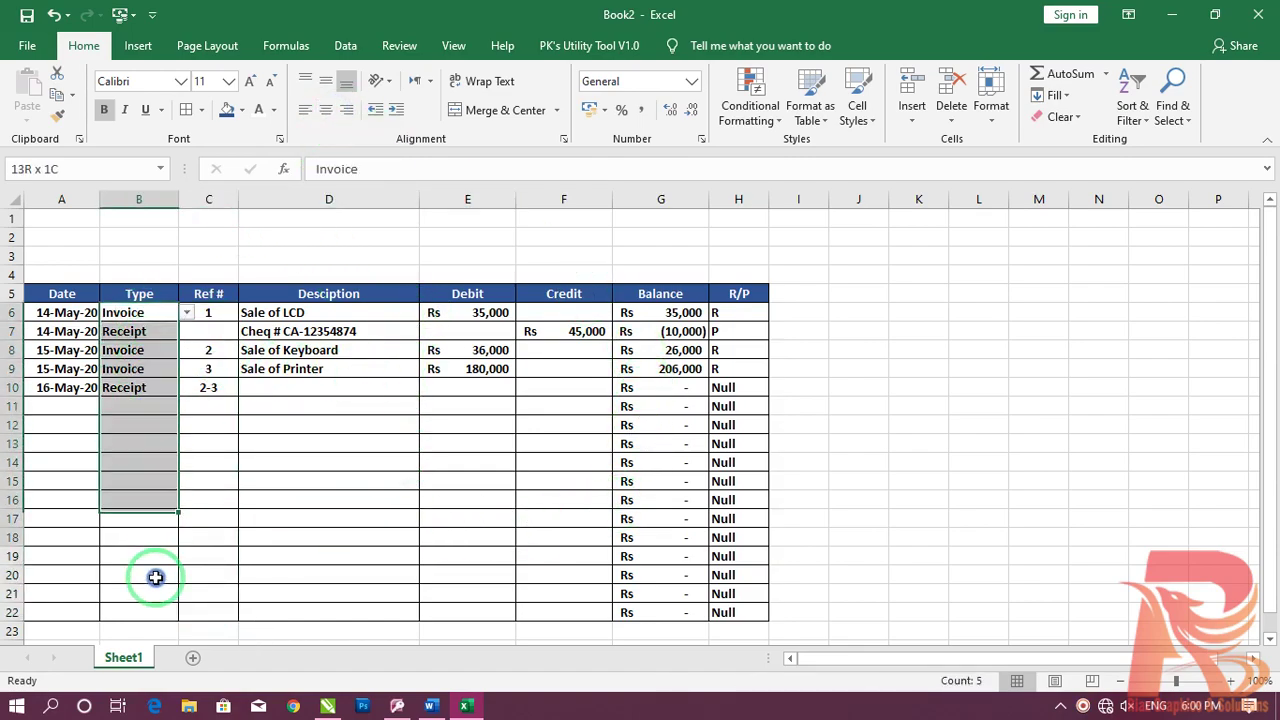
left_click(325, 108)
left_click(364, 408)
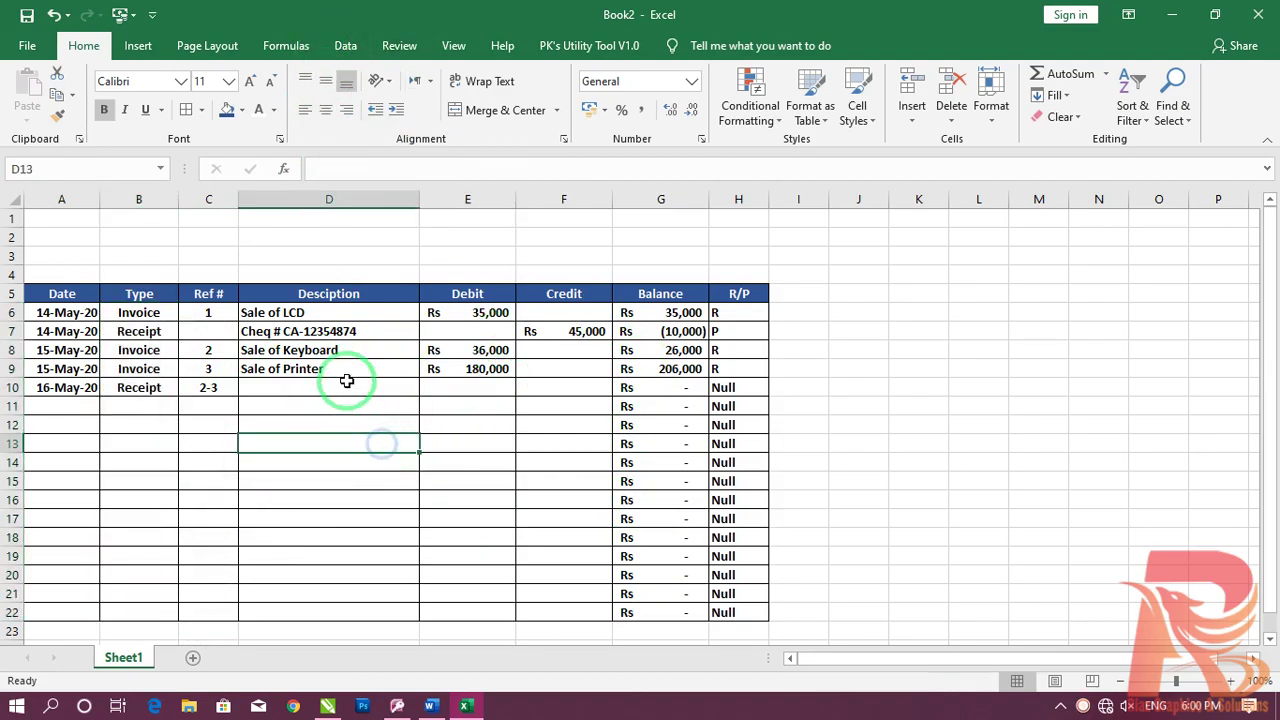
left_click(368, 392)
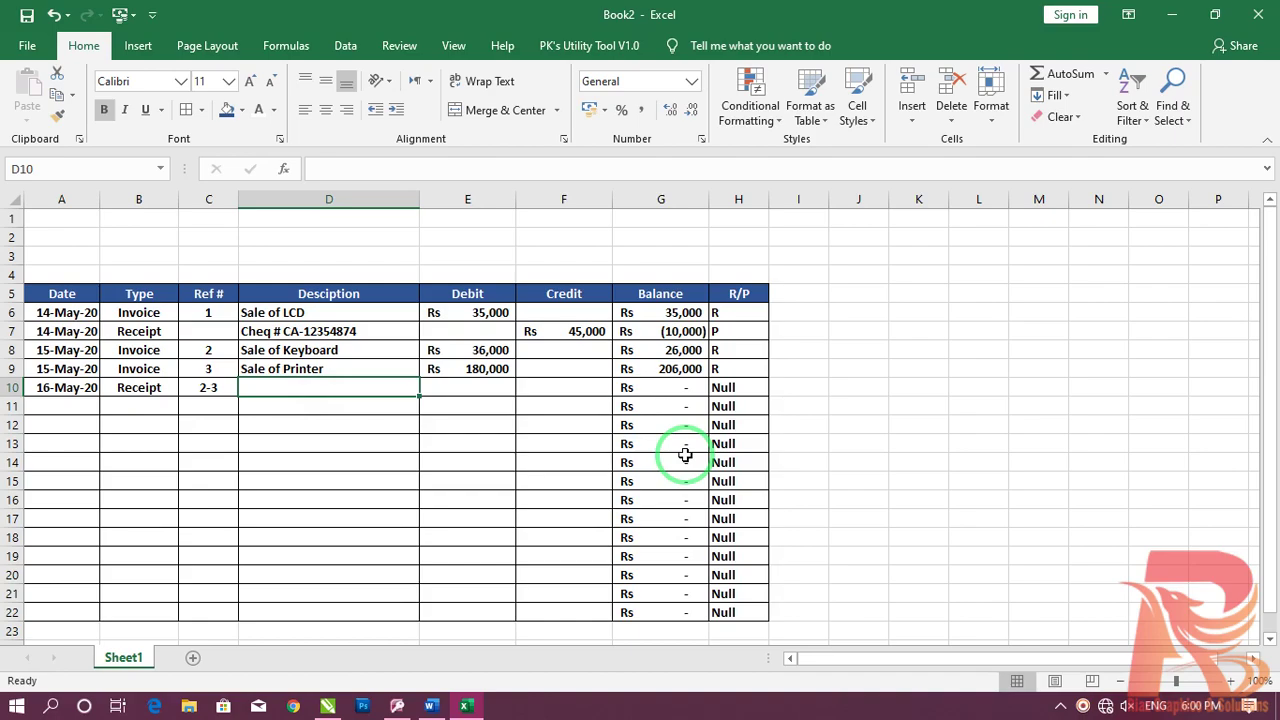
Step: Describe row 10 as 'Cash Received Against Bill #'
type("Cash")
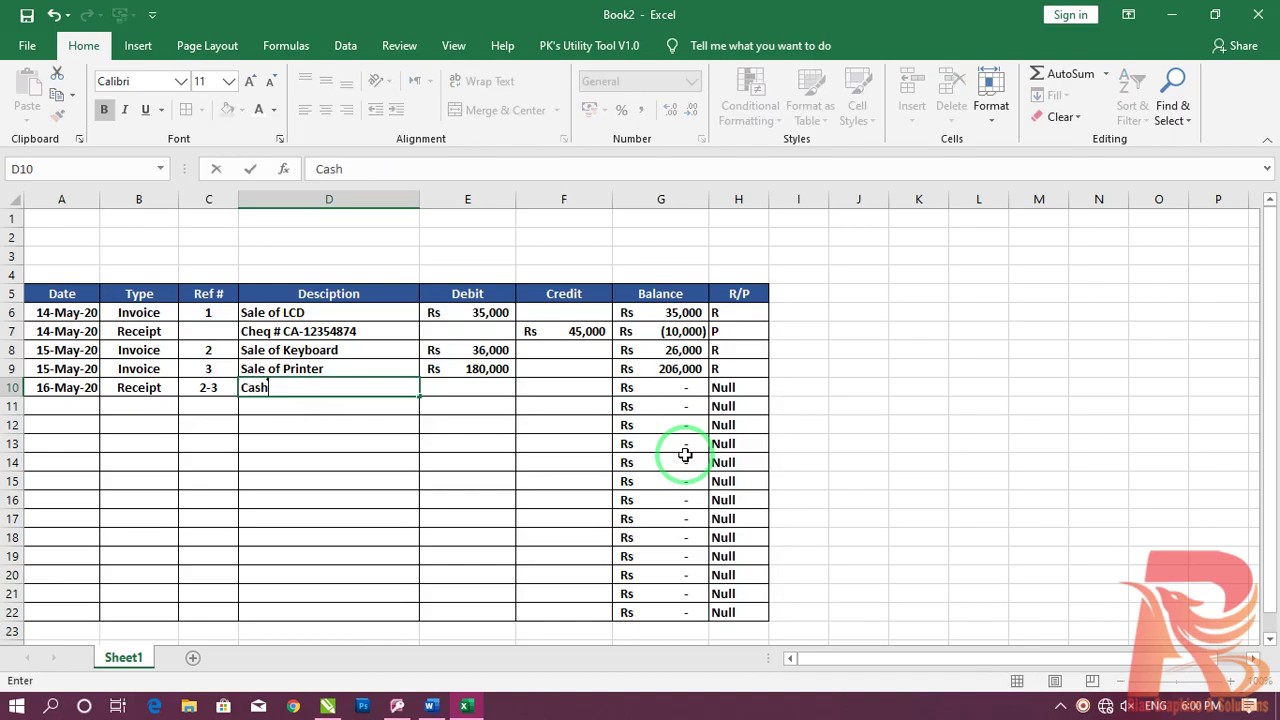
type("d")
key("Tab")
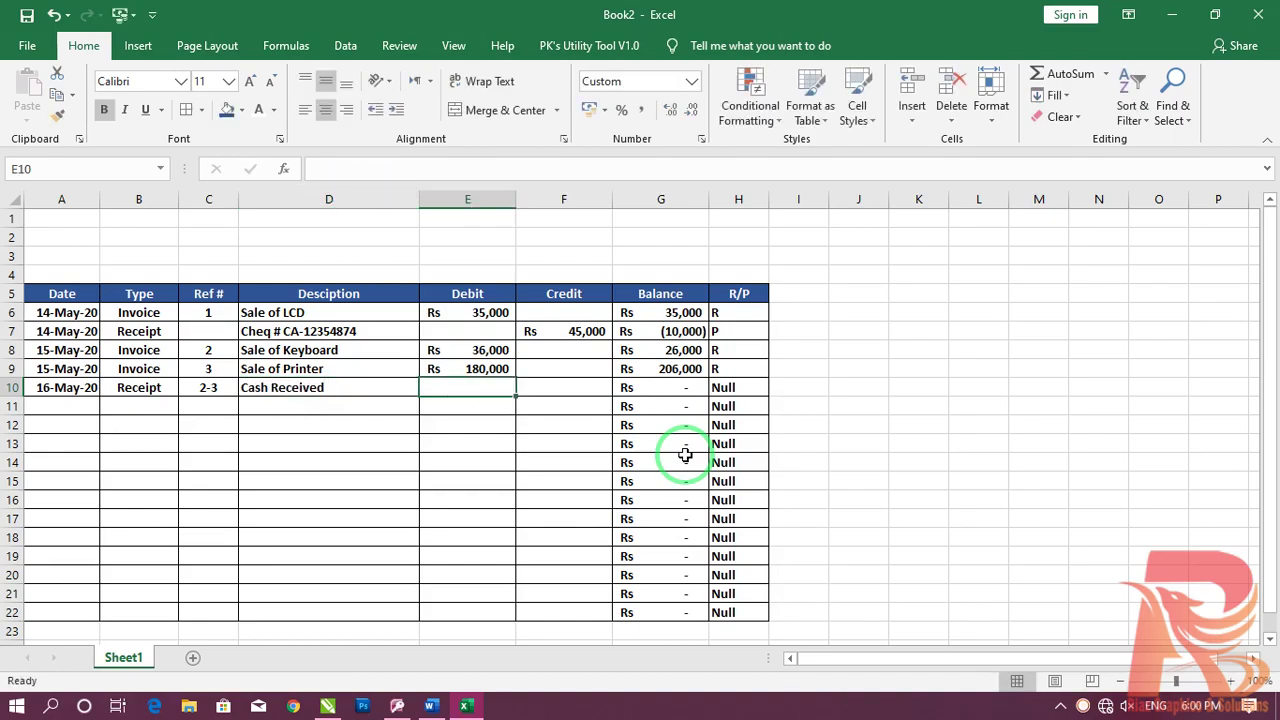
key("Left")
key("Left")
key("Left")
key("Right")
key("Right")
key("Right")
key("Left")
key("F2")
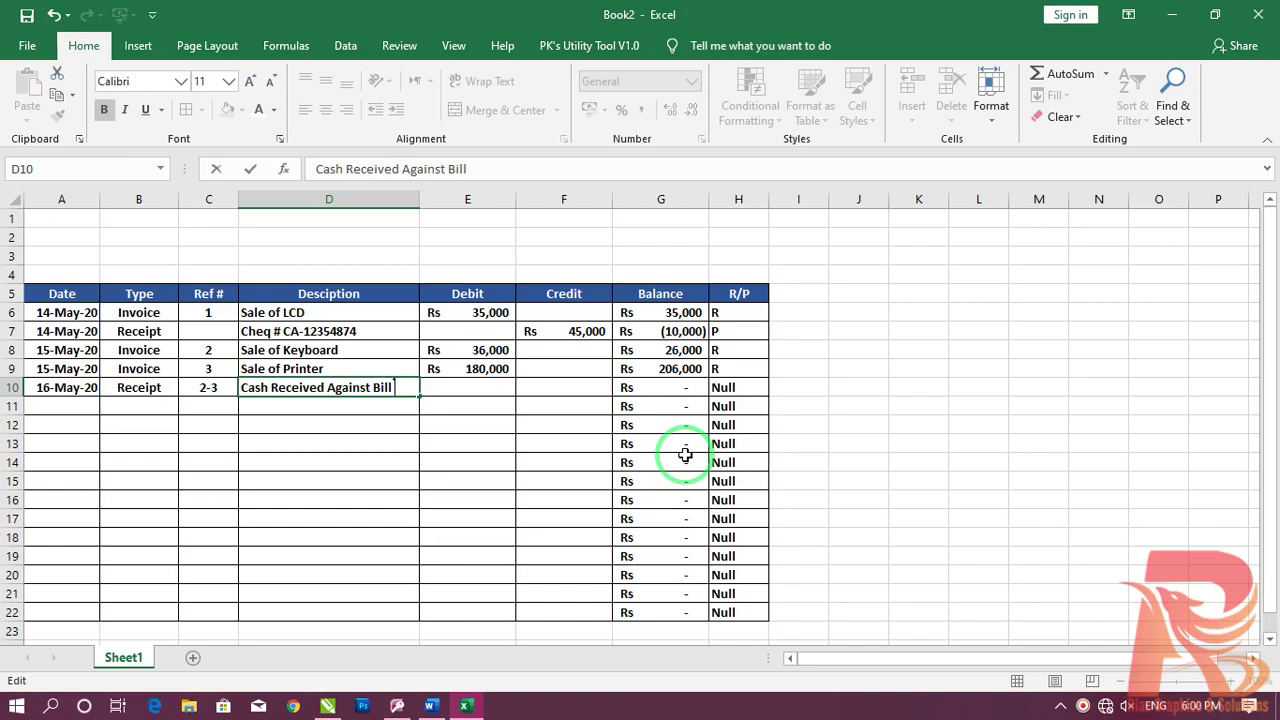
key("Return")
key("Left")
key("Up")
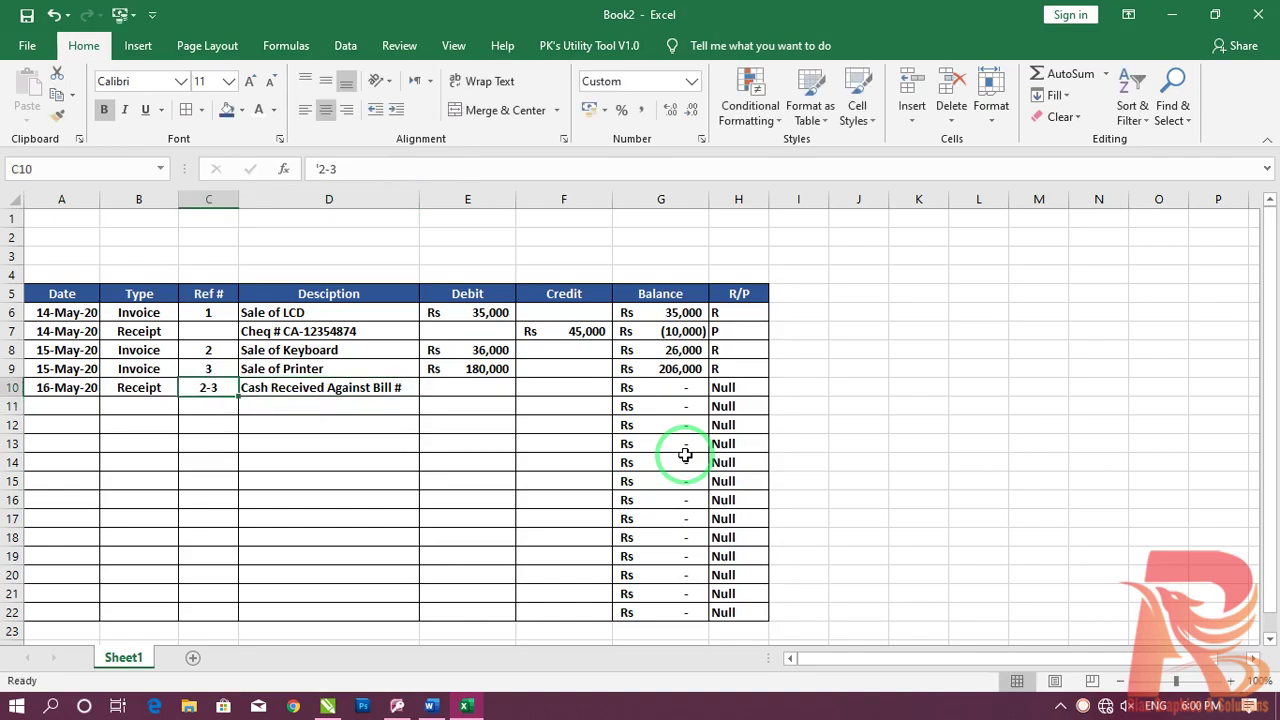
key("Right")
key("Right")
key("Left")
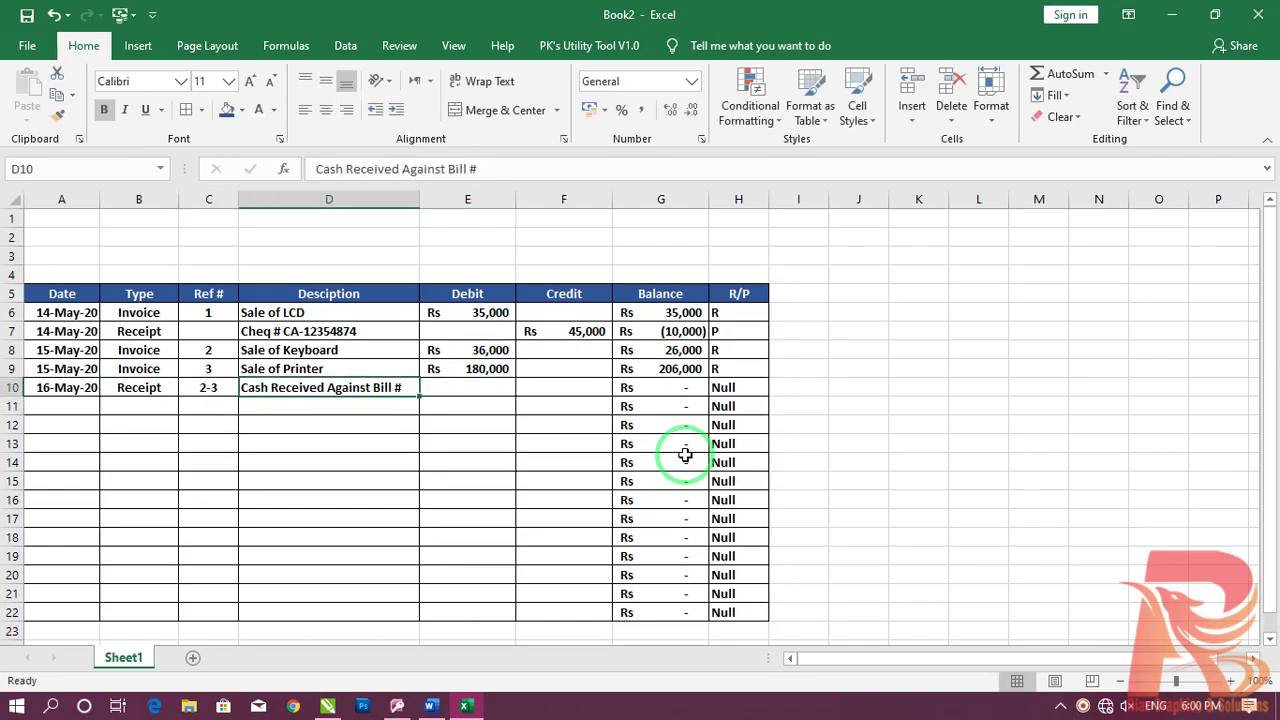
key("Left")
key("Right")
key("Left")
key("Right")
Step: Enter a Rs 200,000 credit in row 10 and check the resulting 6,000 balance formulas
key("Right")
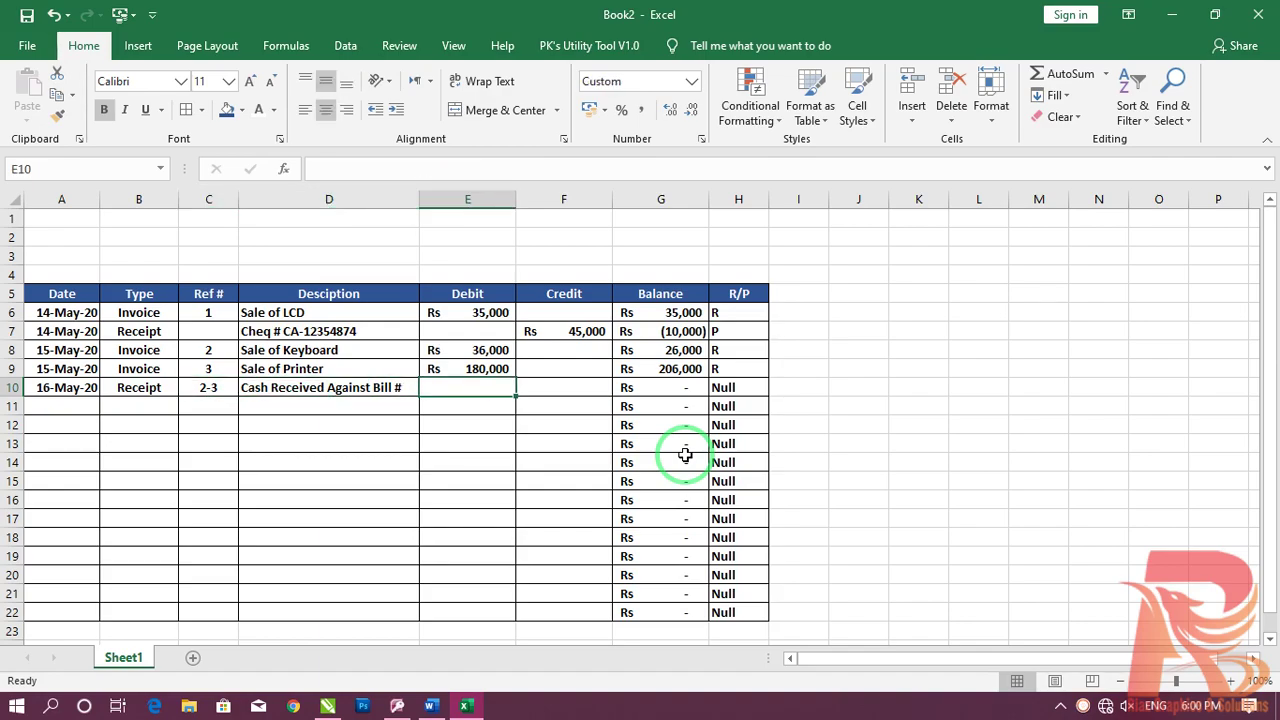
key("Right")
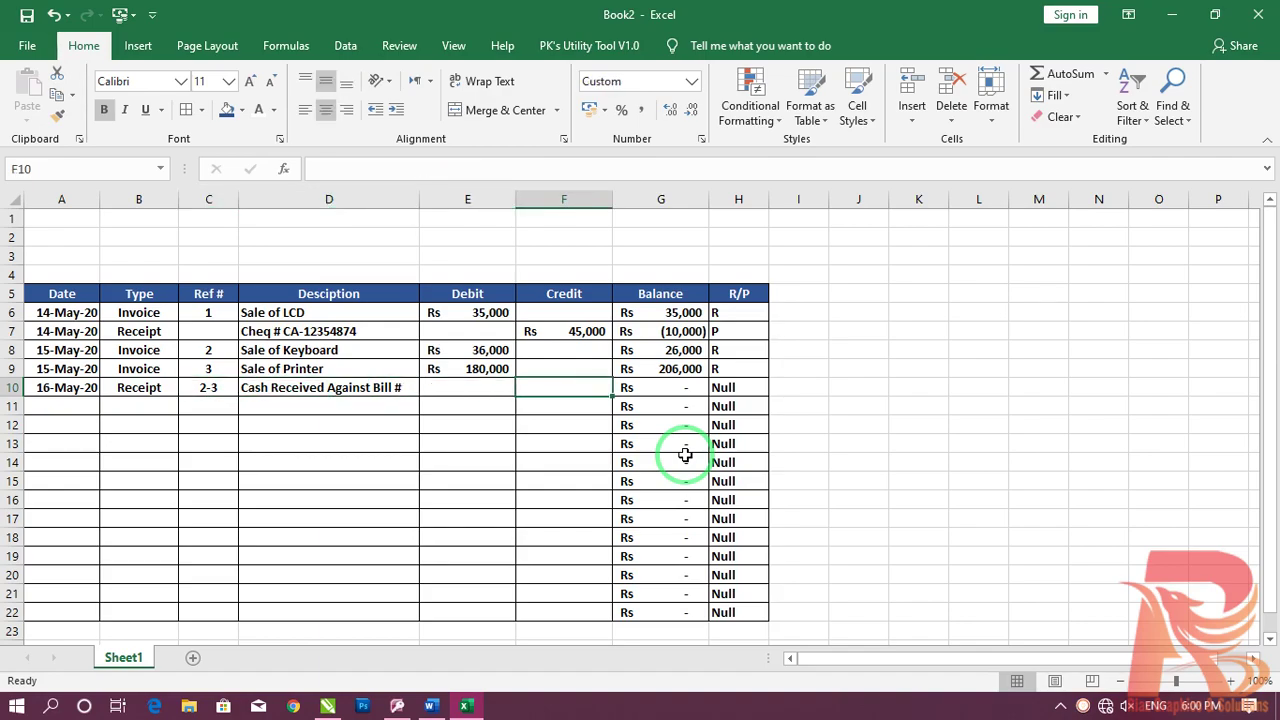
type("200000")
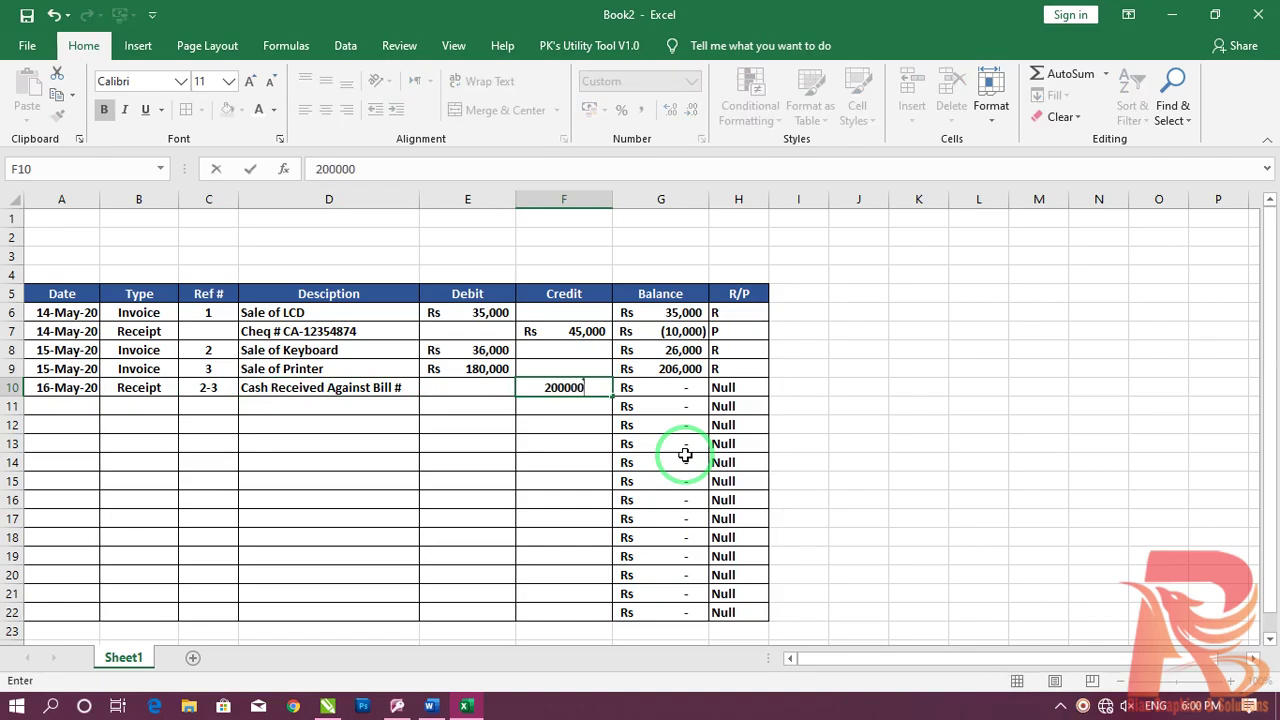
key("Return")
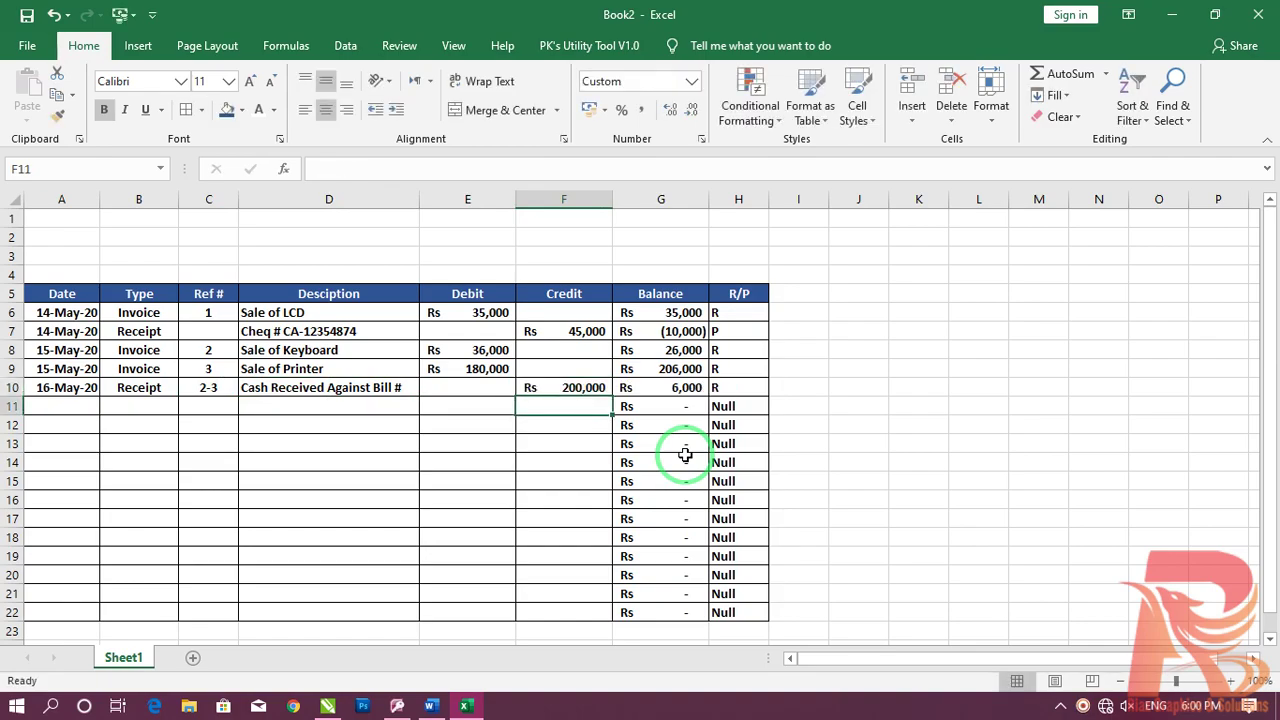
key("Up")
key("Right")
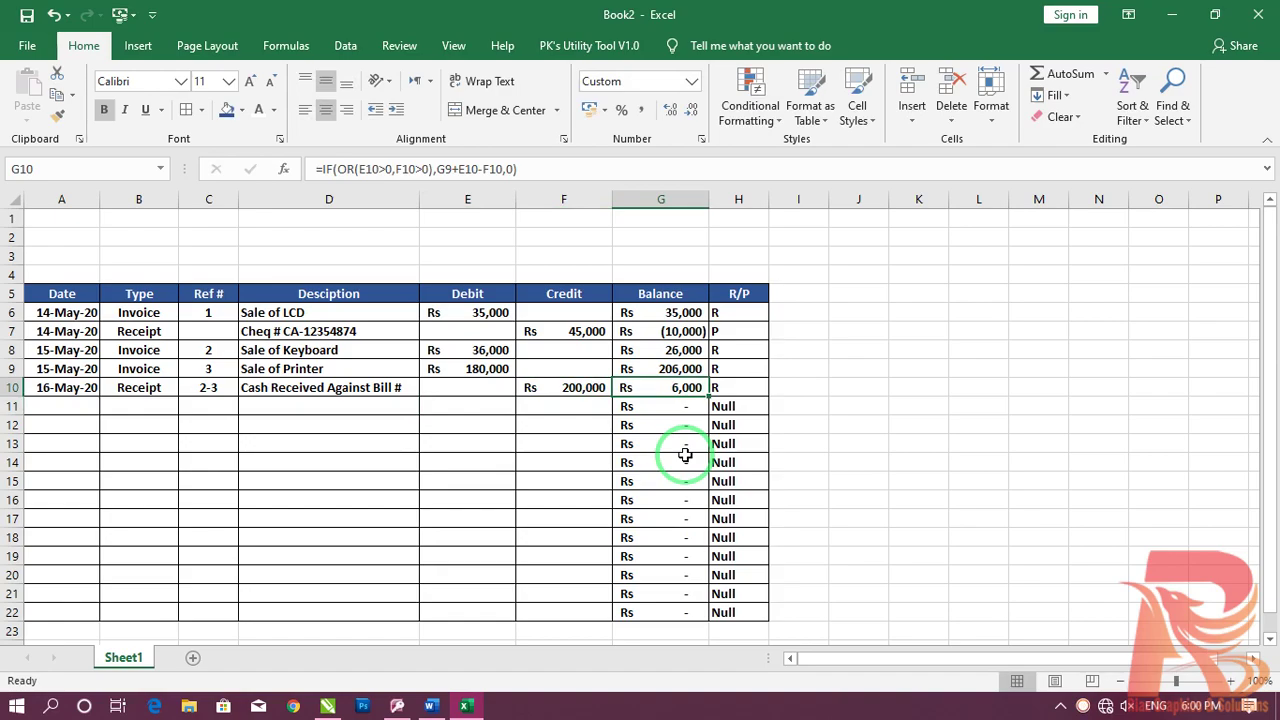
key("Right")
key("Up")
key("Up")
key("Down")
key("Left")
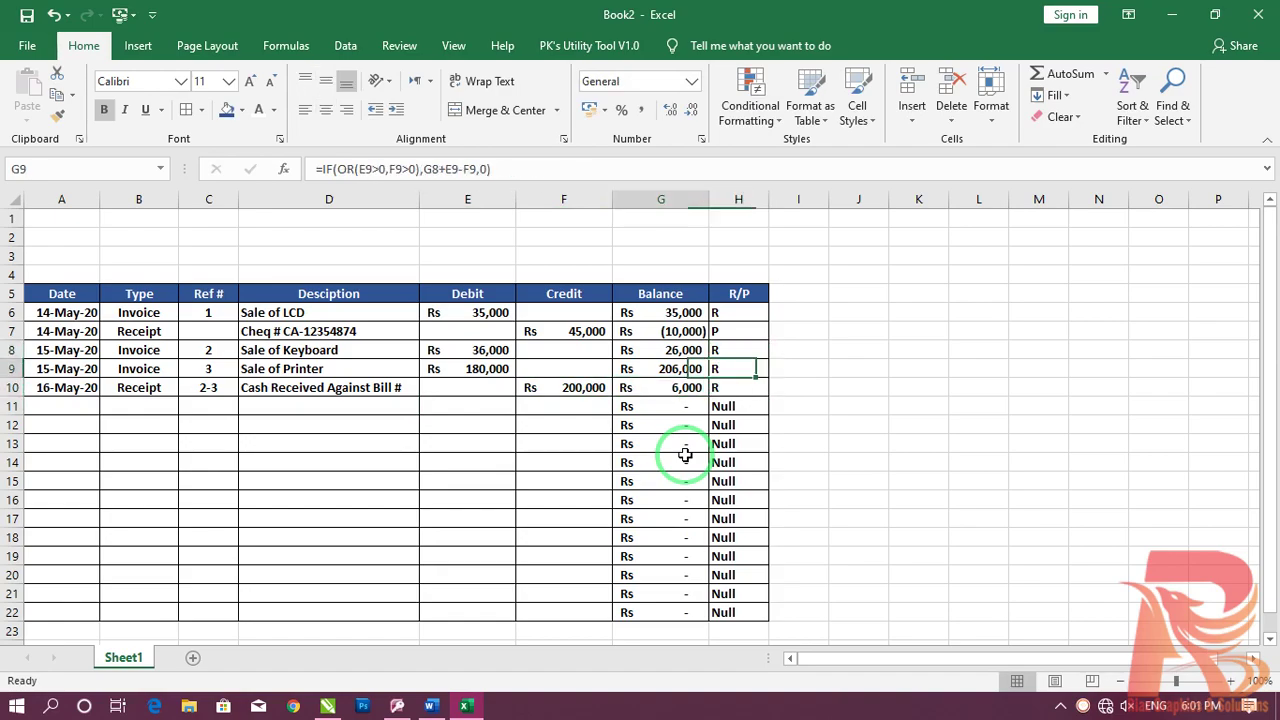
key("Down")
key("Down")
key("Left")
key("Left")
key("Left")
key("Left")
key("Left")
key("Left")
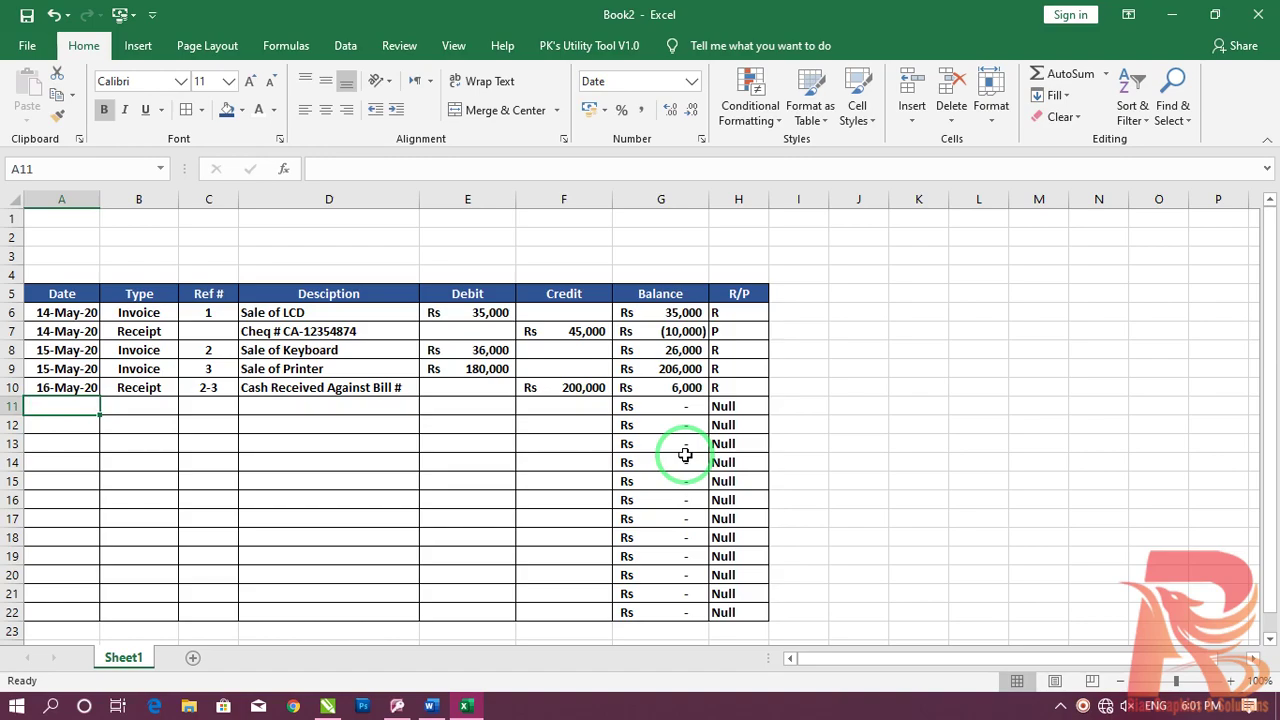
Step: Enter 17-May-20 as the row 11 date and Receipt as its type
type("17-")
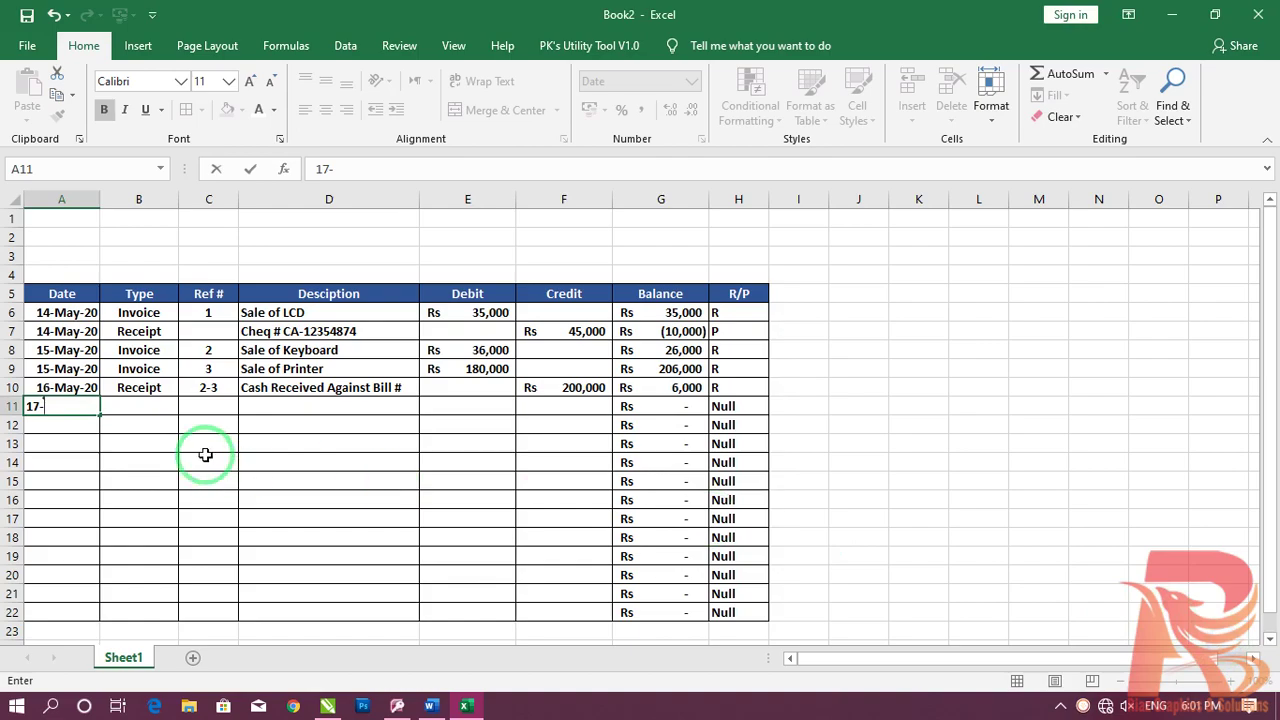
type("0")
key("Tab")
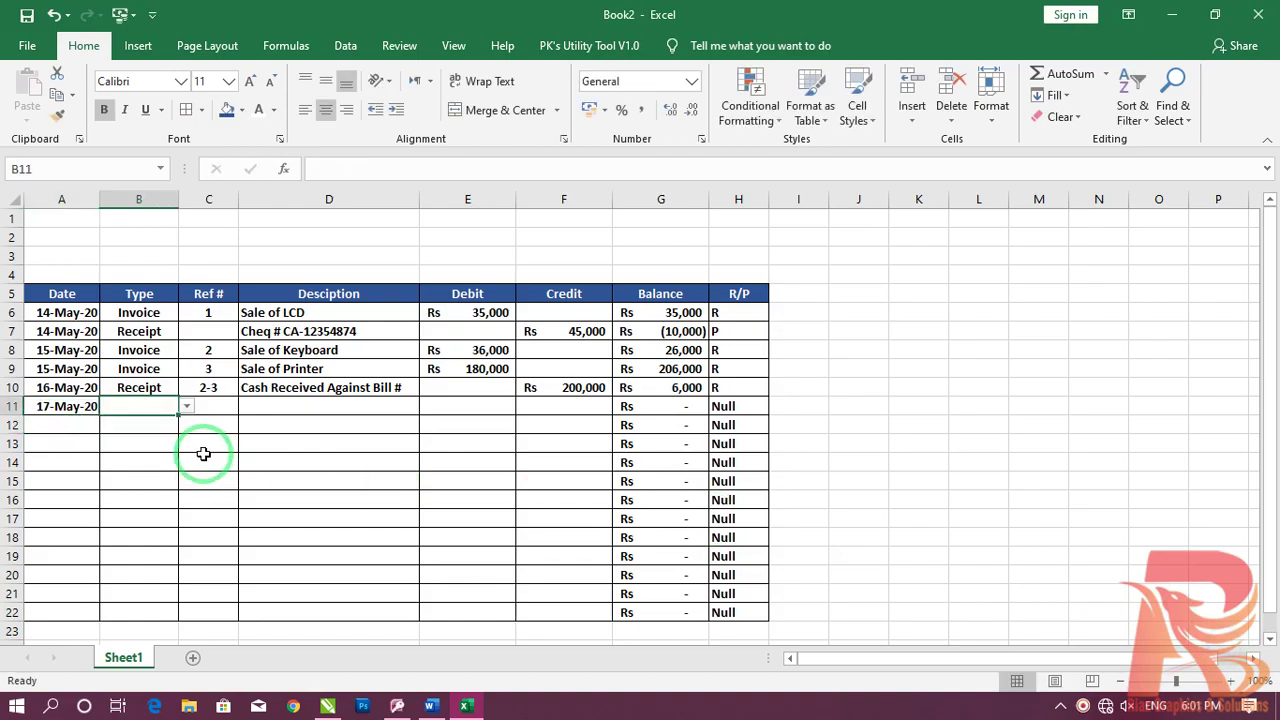
type("Receipt")
key("Tab")
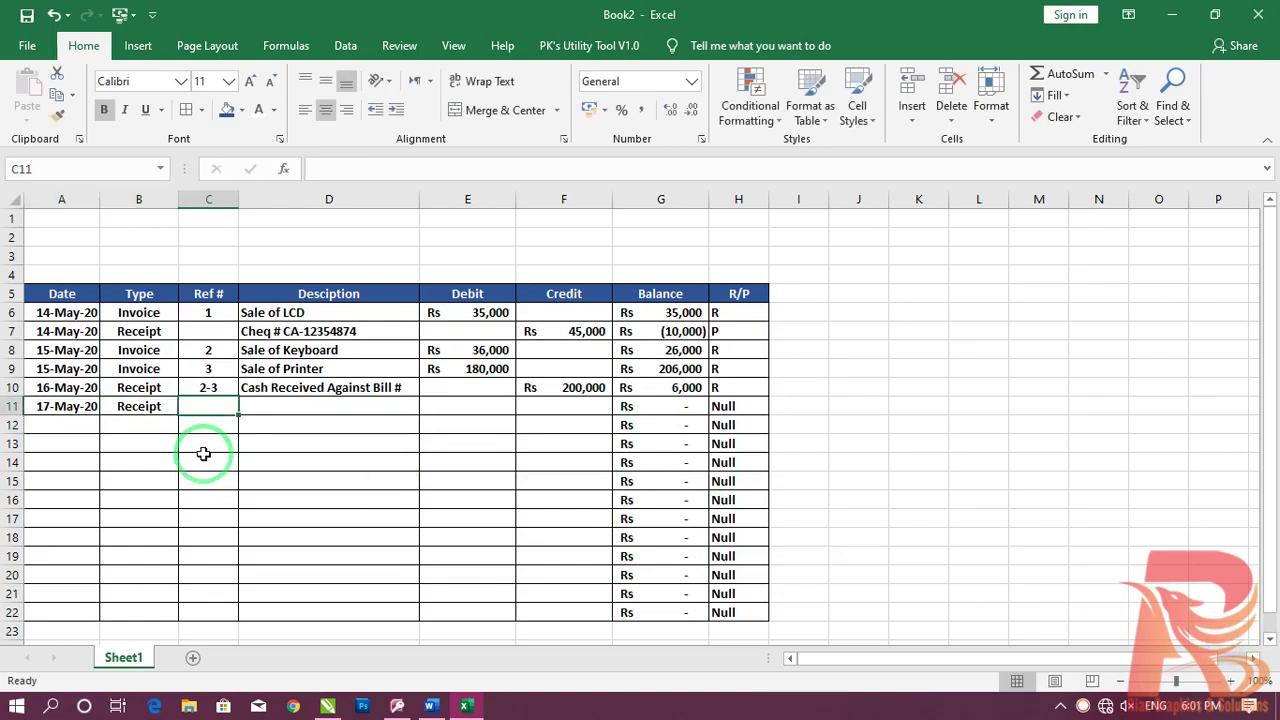
key("Tab")
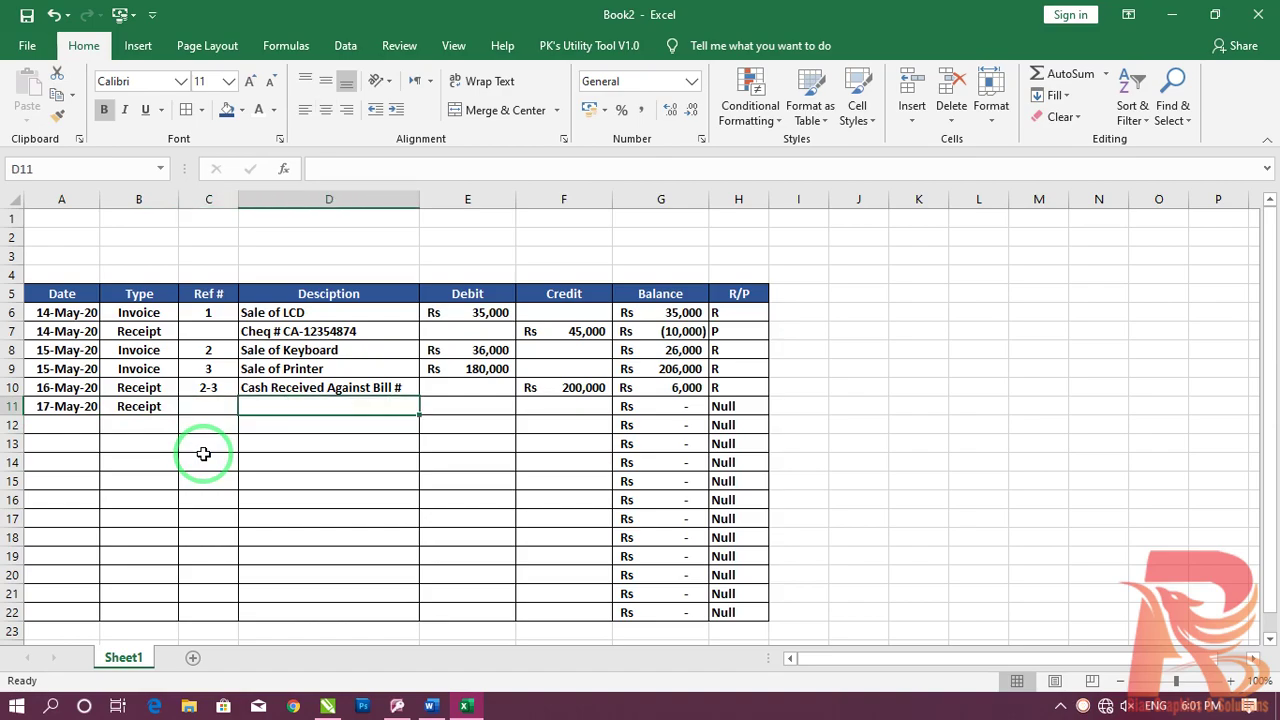
Step: Add the description Cash Received and a Rs 6,000 credit to row 11
type("Cash Rec")
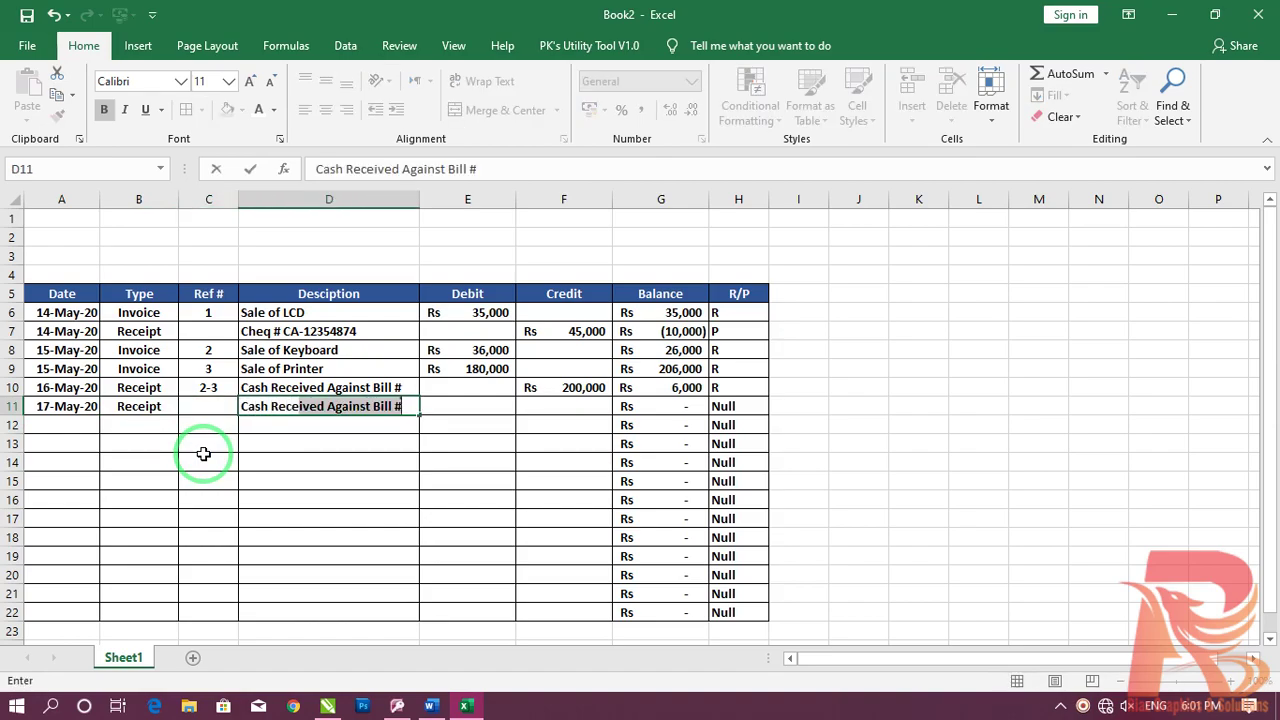
key("BackSpace")
key("Tab")
key("Tab")
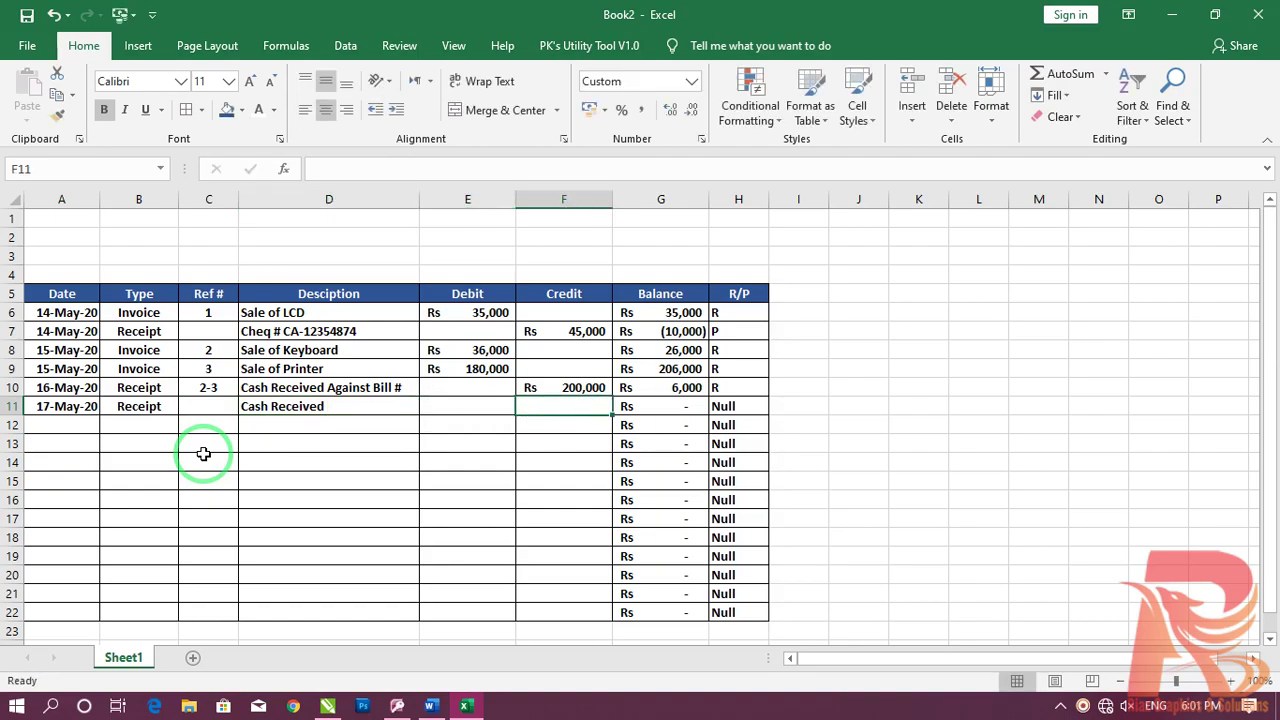
type("6")
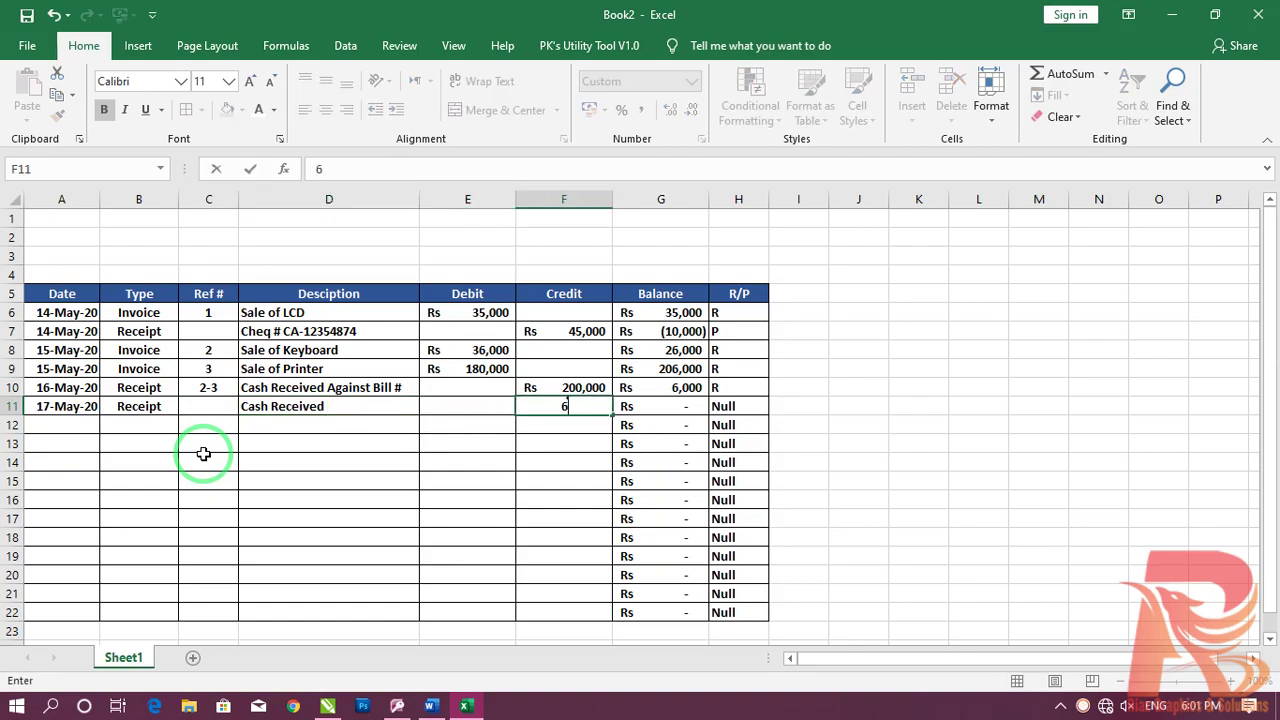
key("Return")
key("Left")
key("Left")
key("Left")
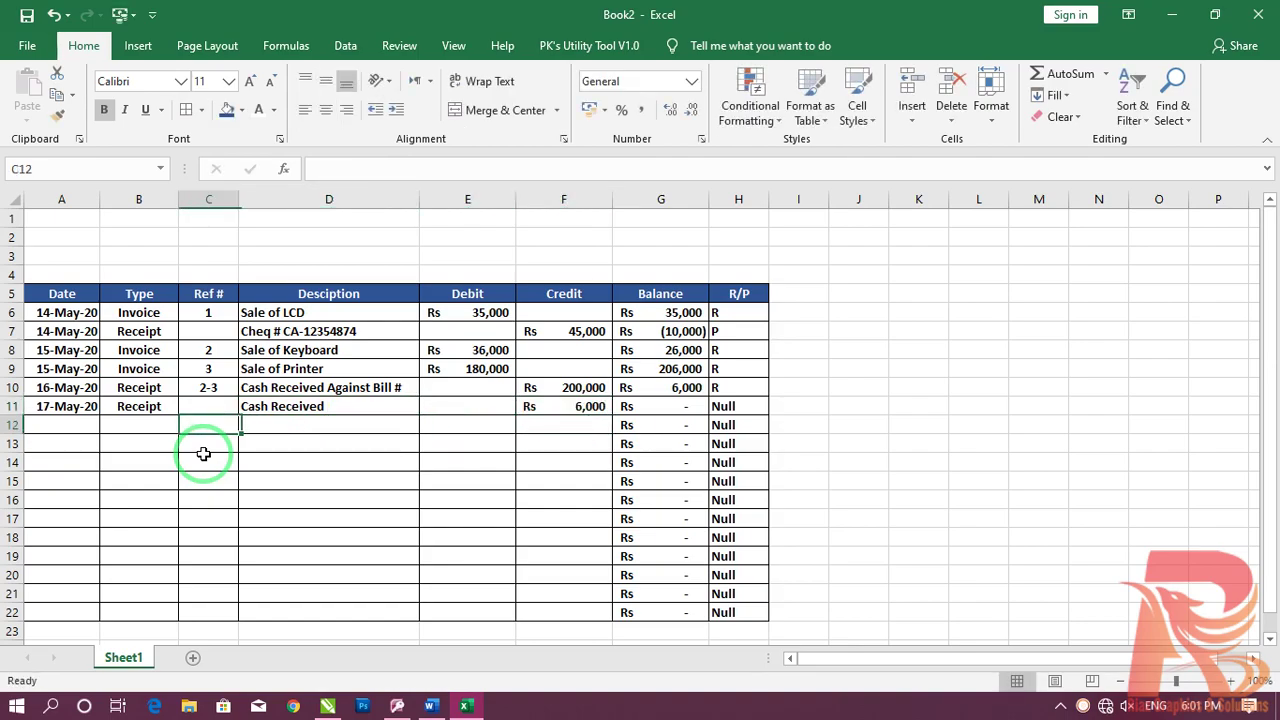
key("Left")
key("Left")
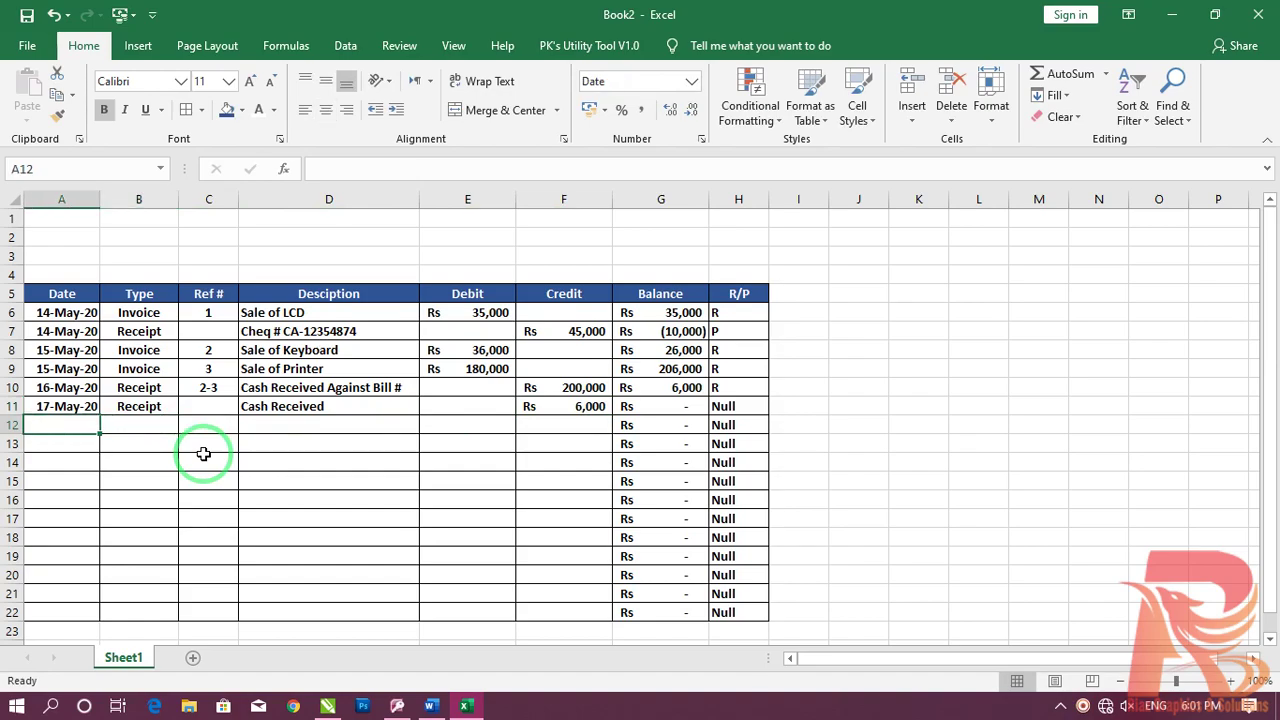
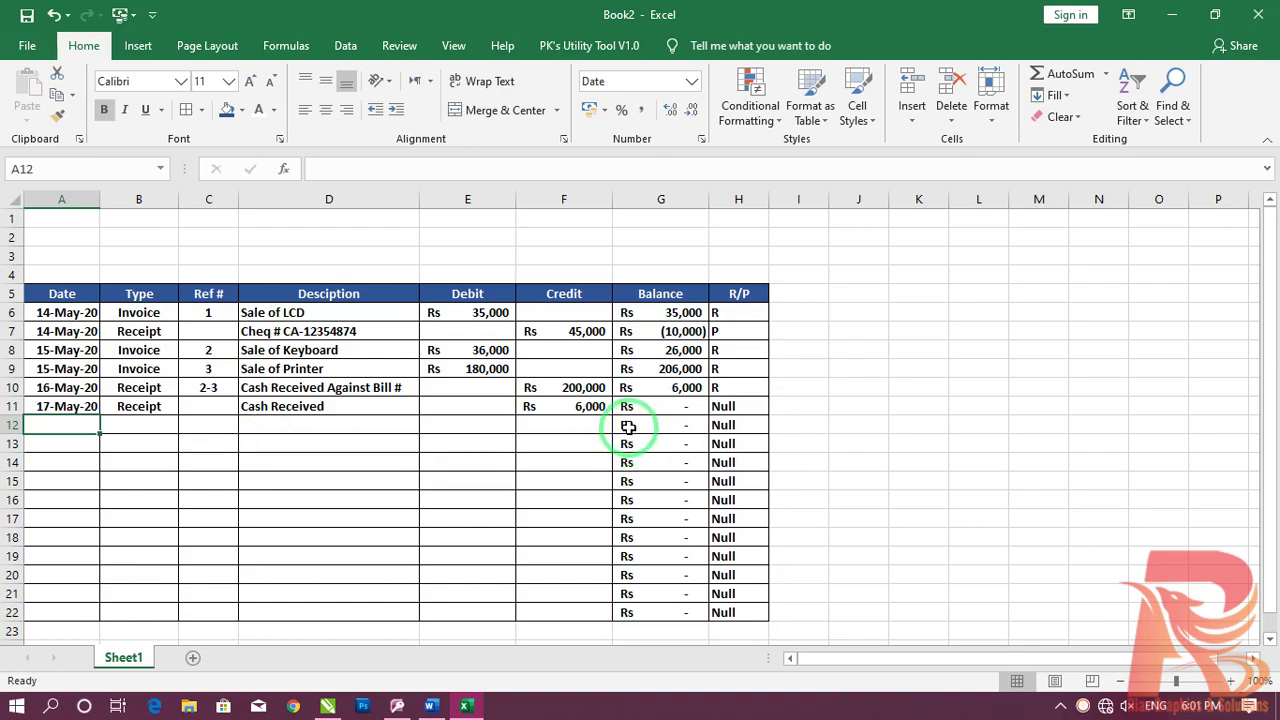
Step: Merge and centre A1:H3 into a single title block
left_click(969, 425)
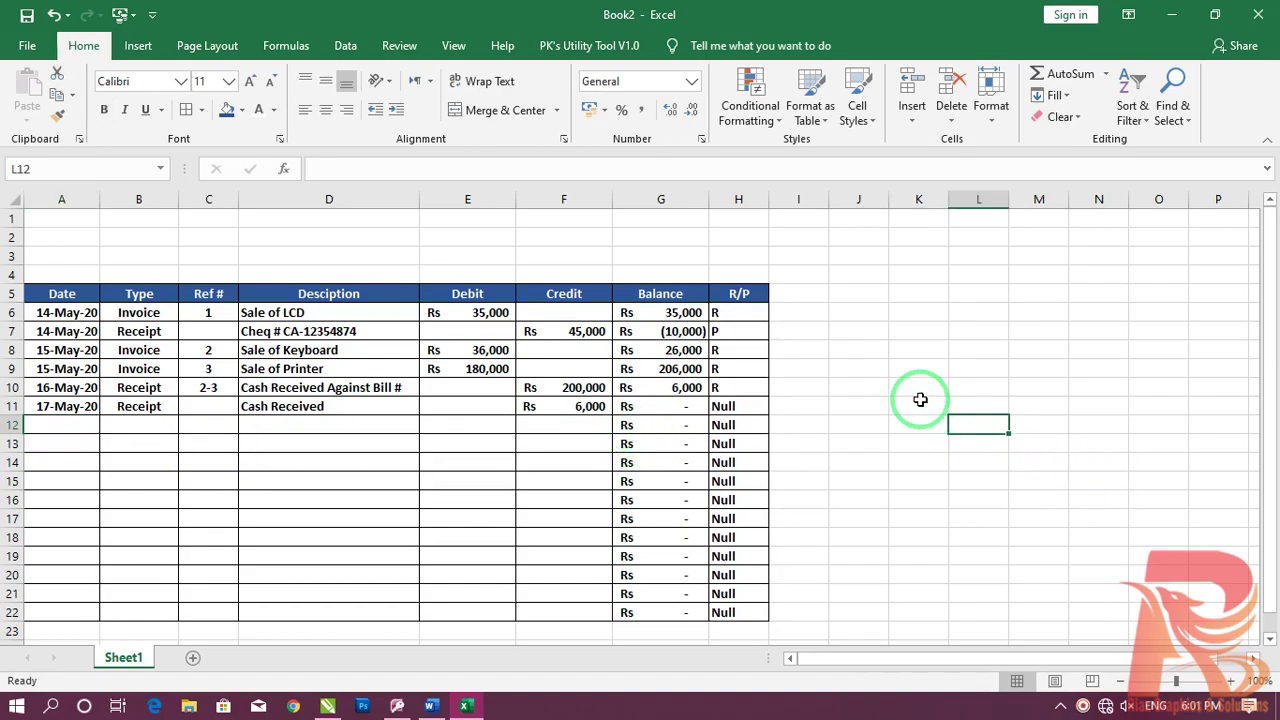
left_click(966, 368)
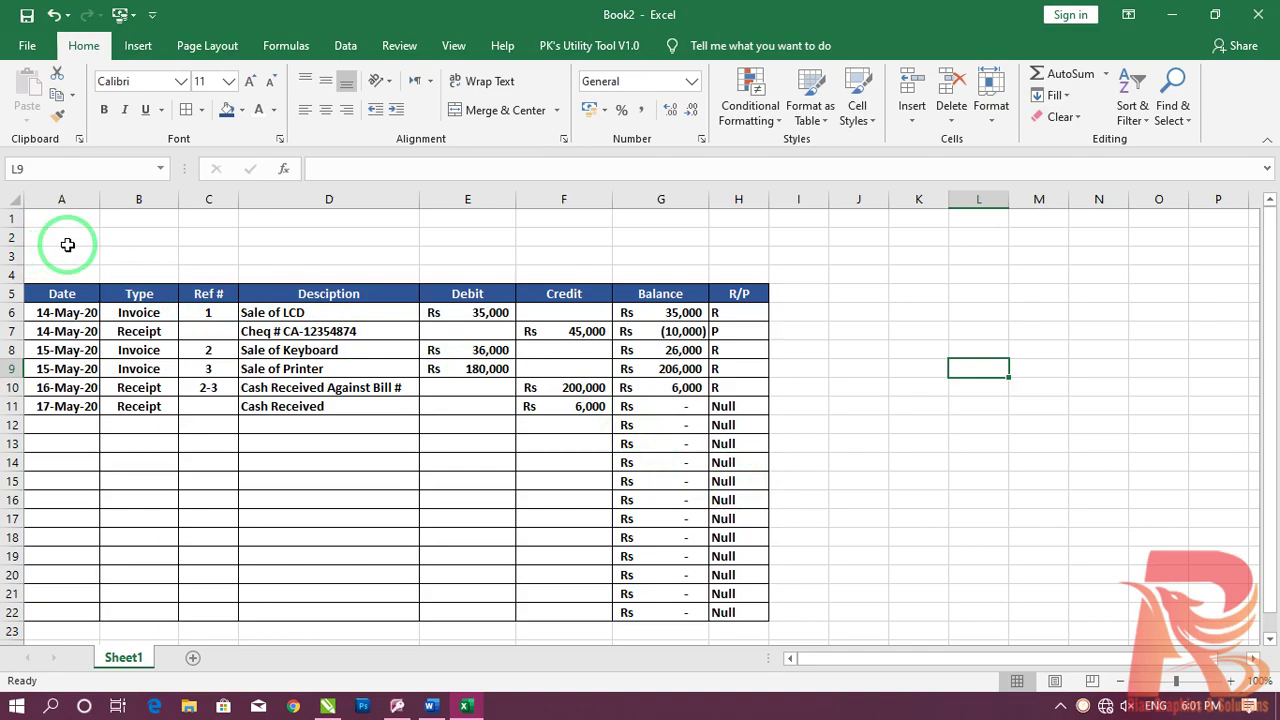
left_click_drag(70, 218, 765, 262)
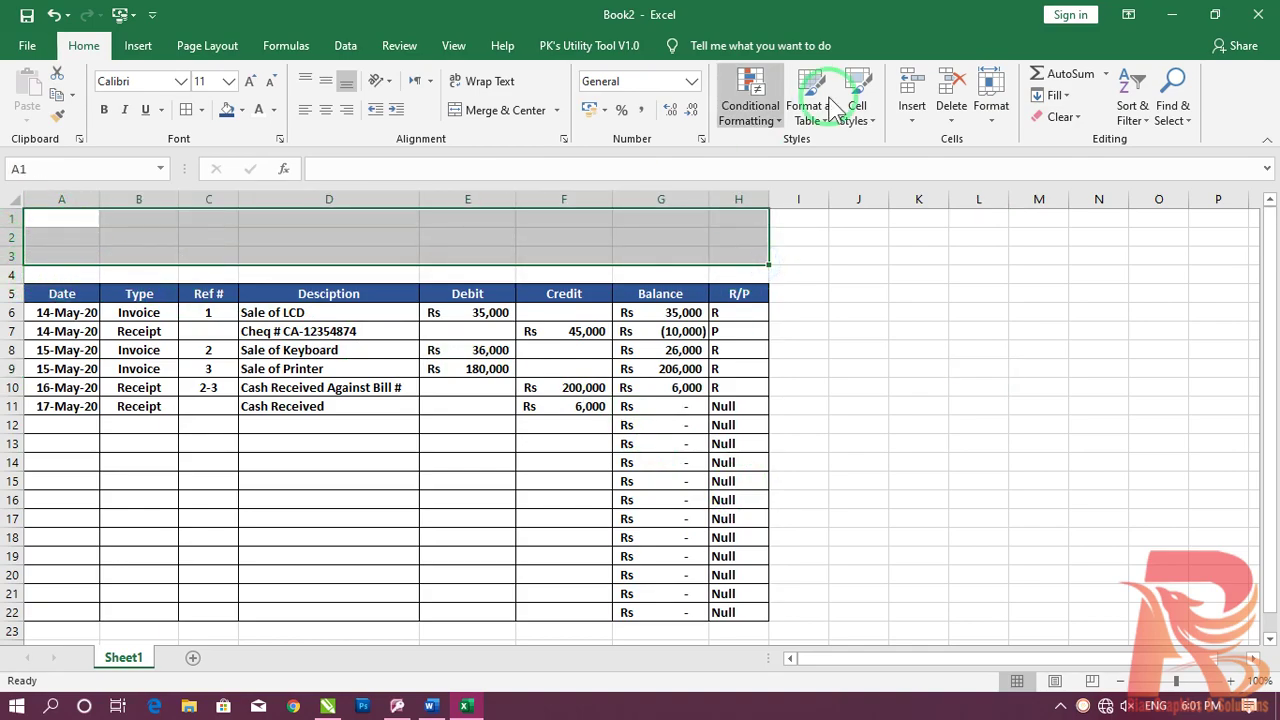
left_click(500, 110)
Step: Insert a blank row 4 between the title block and the ledger header
left_click(1015, 420)
left_click(12, 275)
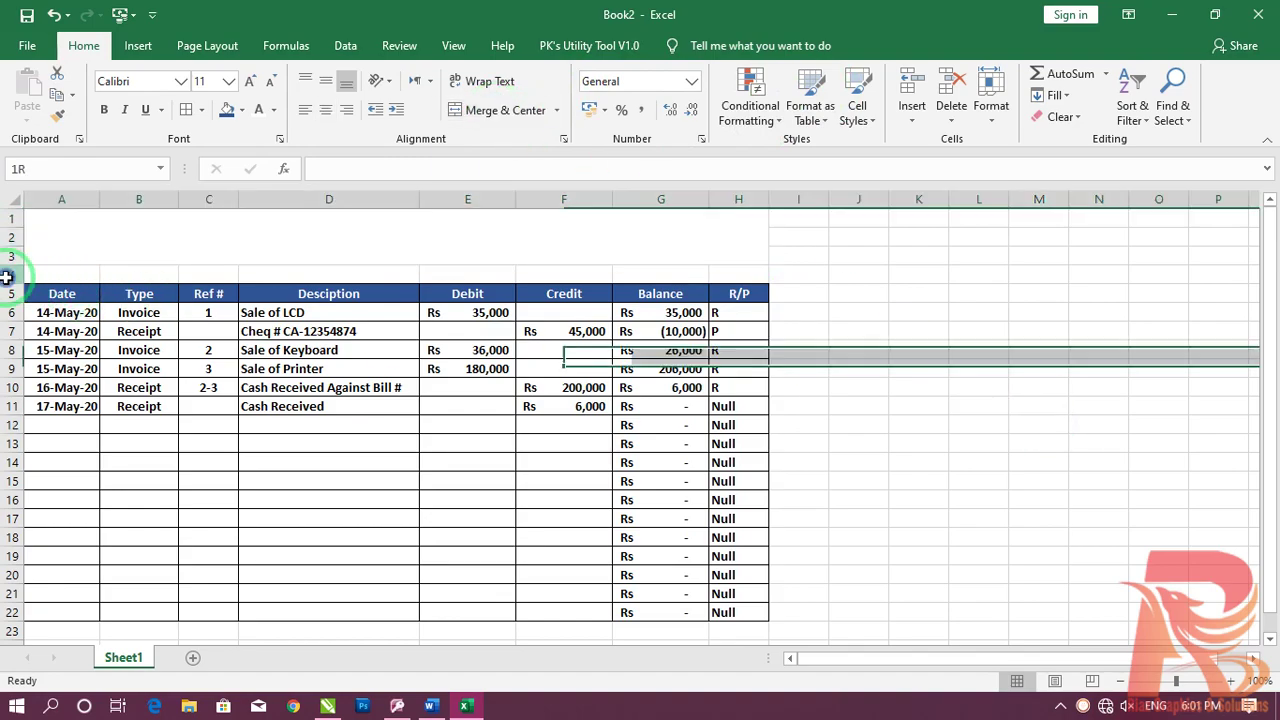
right_click(12, 275)
left_click(52, 405)
left_click(991, 491)
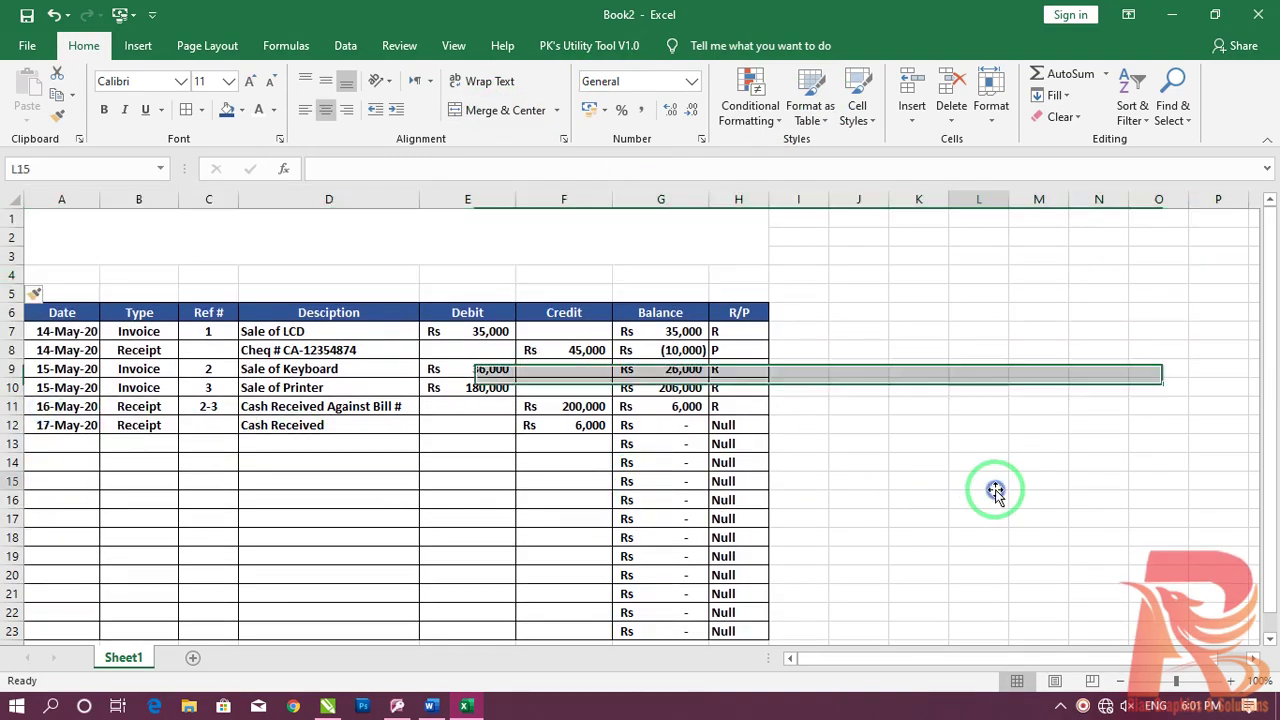
left_click(323, 251)
Step: Enter the title 'Customer / Buyer Ledger' and middle-align it
type("Customer / Buyer Ledger")
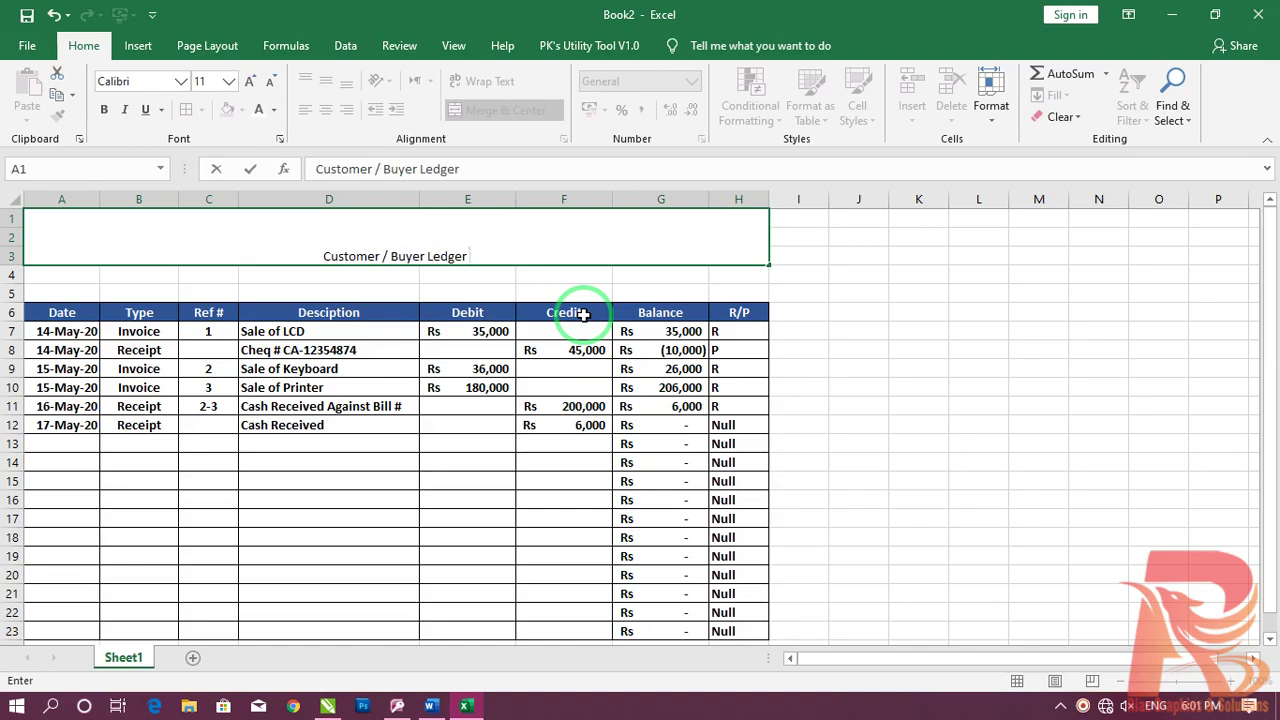
key("Return")
key("Up")
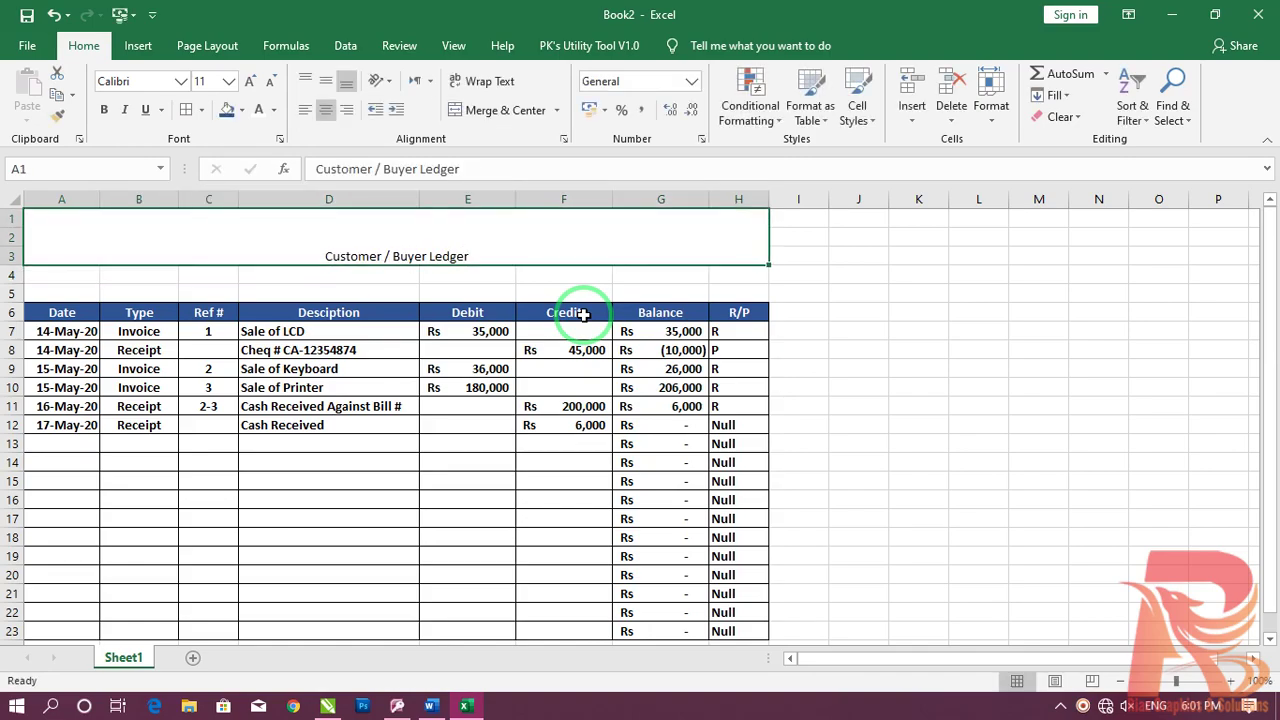
left_click(326, 81)
Step: Format the title as 22-pt Adobe Fan Heiti Std B, white on dark blue
left_click(229, 81)
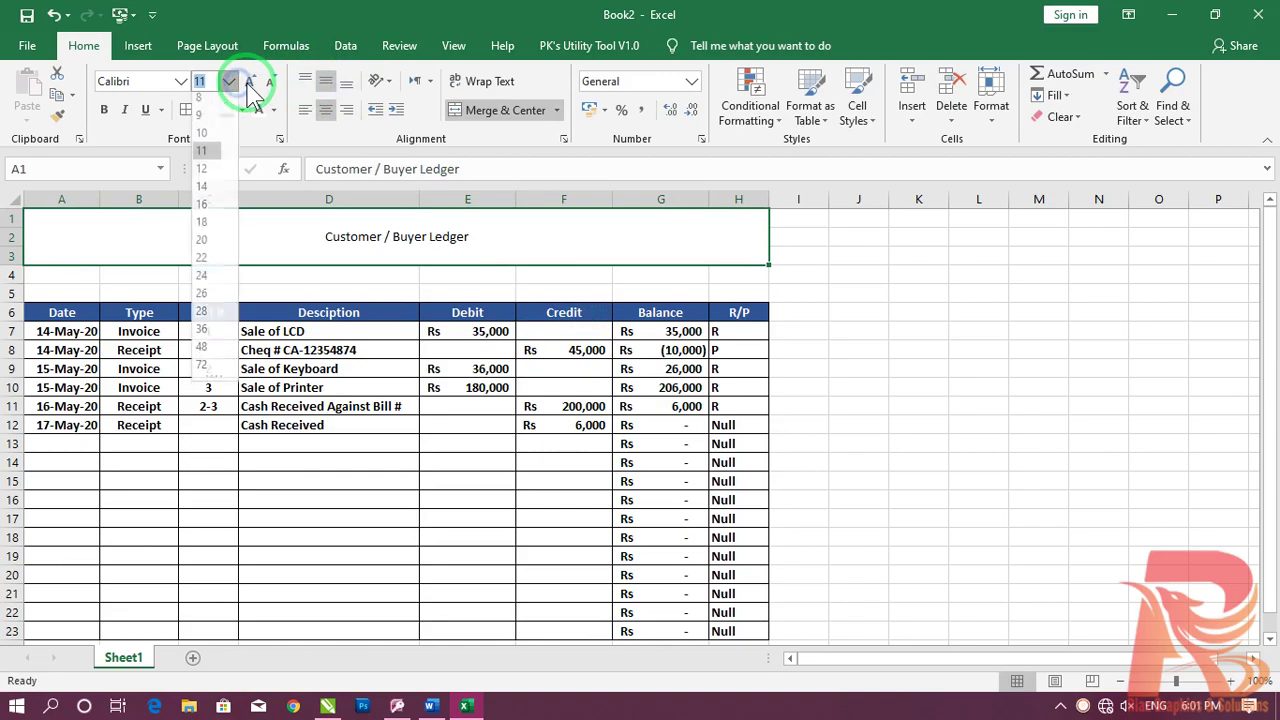
left_click(205, 263)
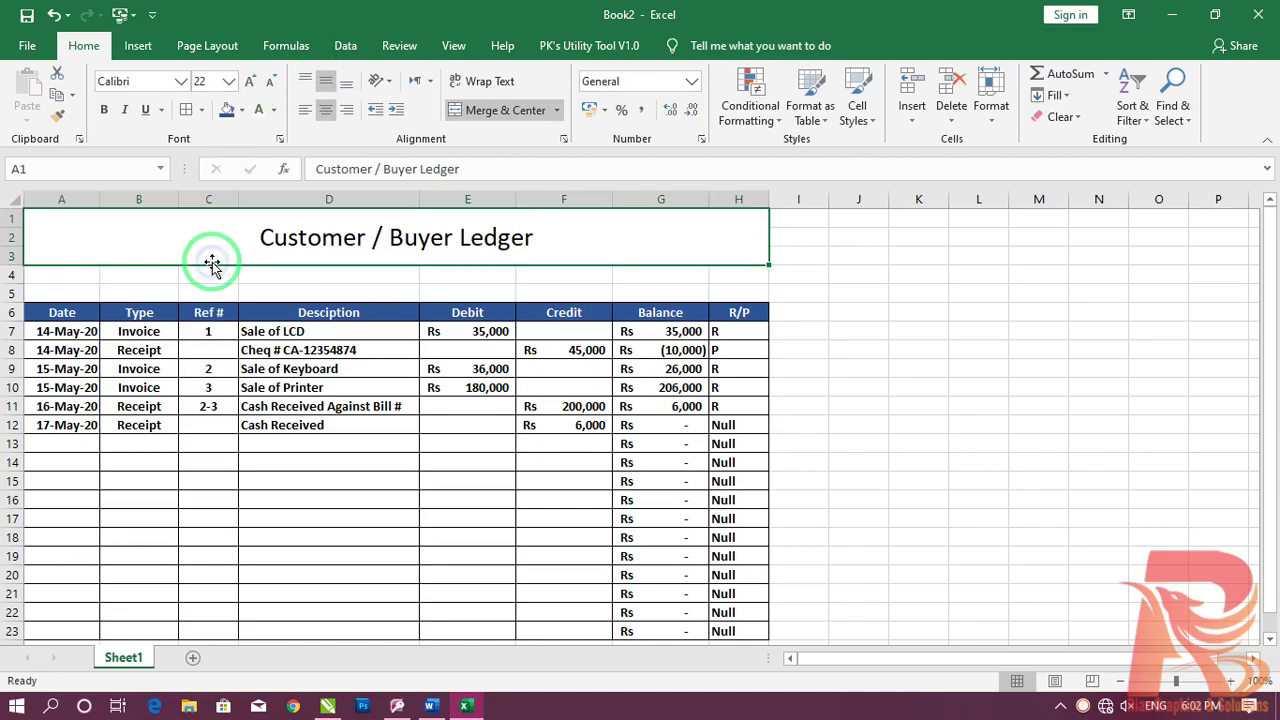
left_click(180, 81)
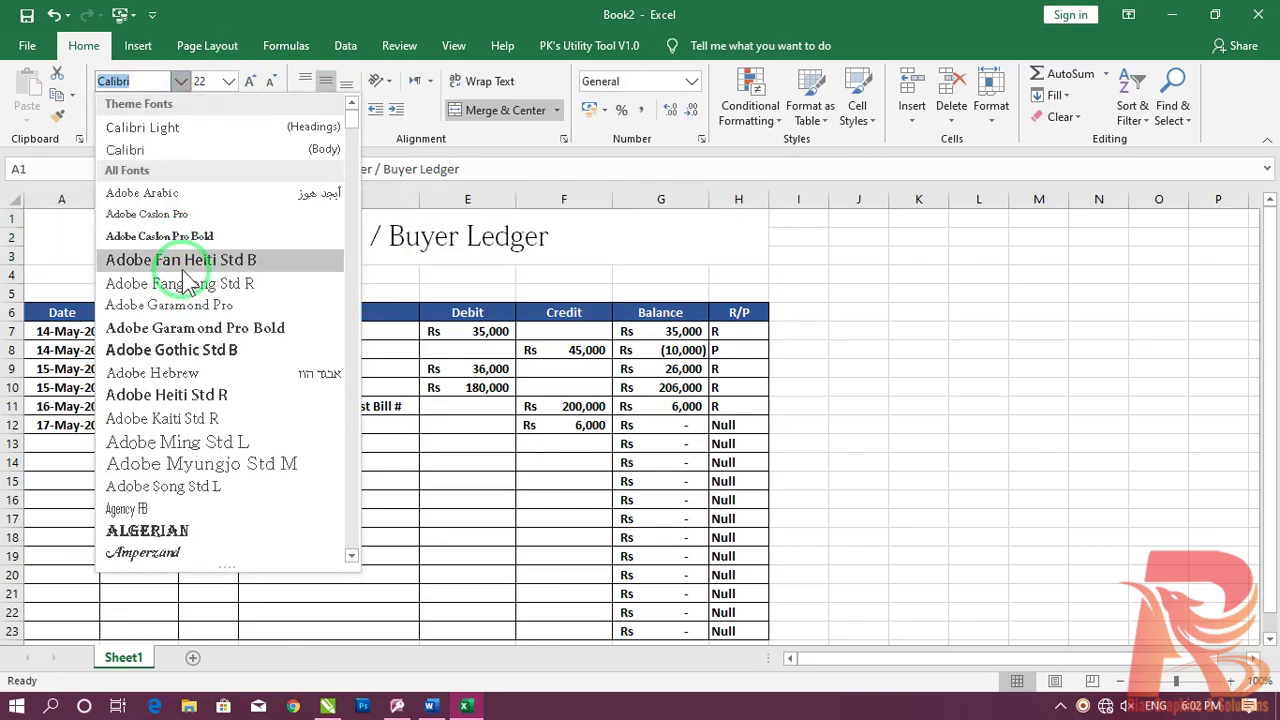
left_click(183, 262)
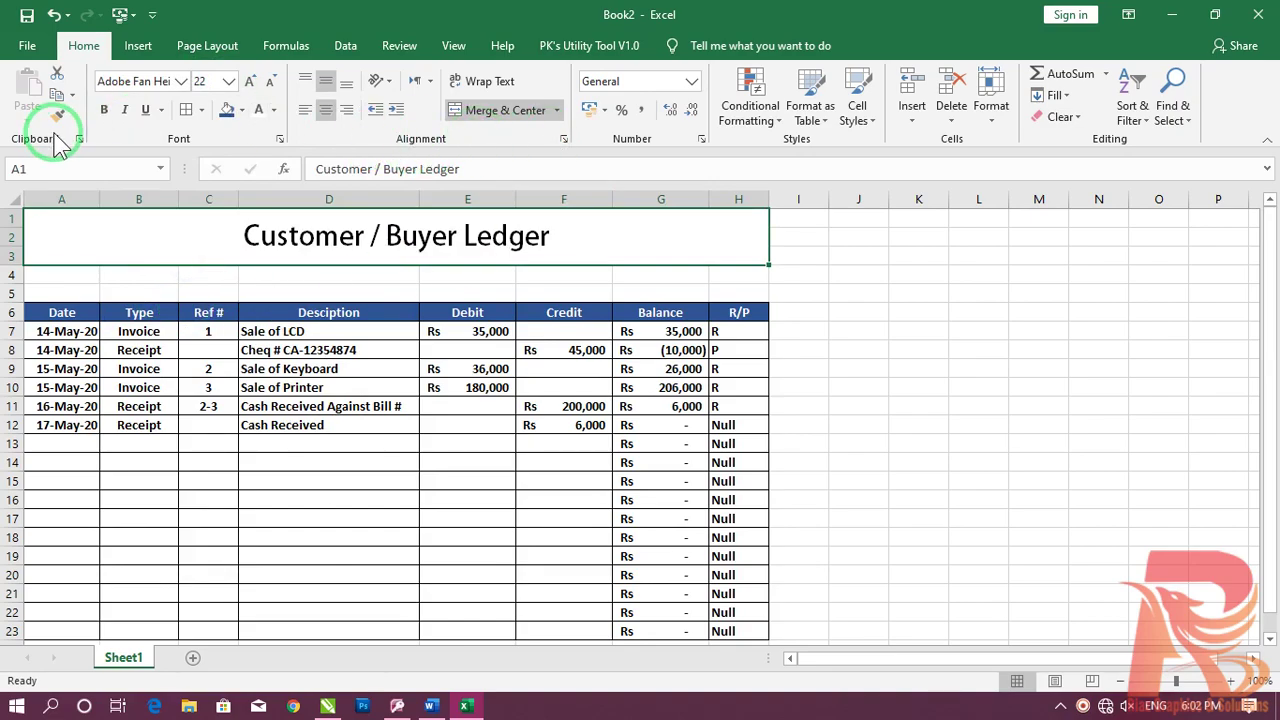
left_click(227, 109)
left_click(260, 110)
left_click(957, 315)
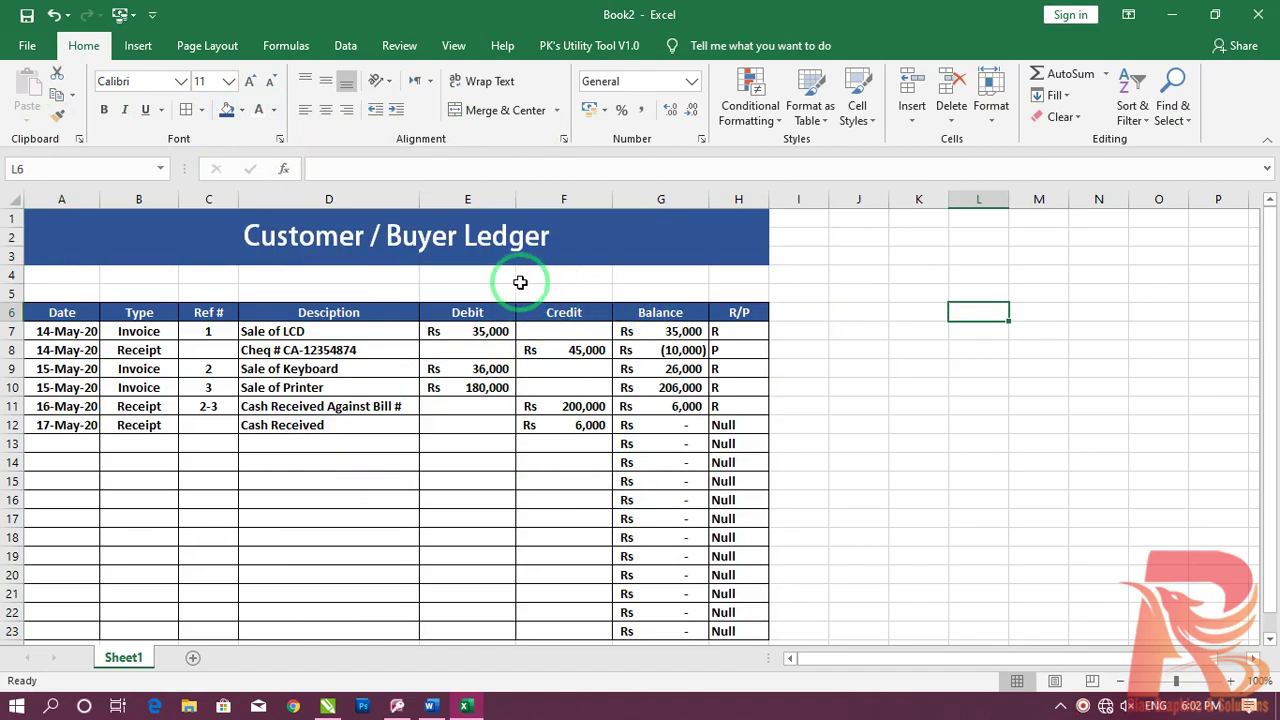
left_click(673, 273)
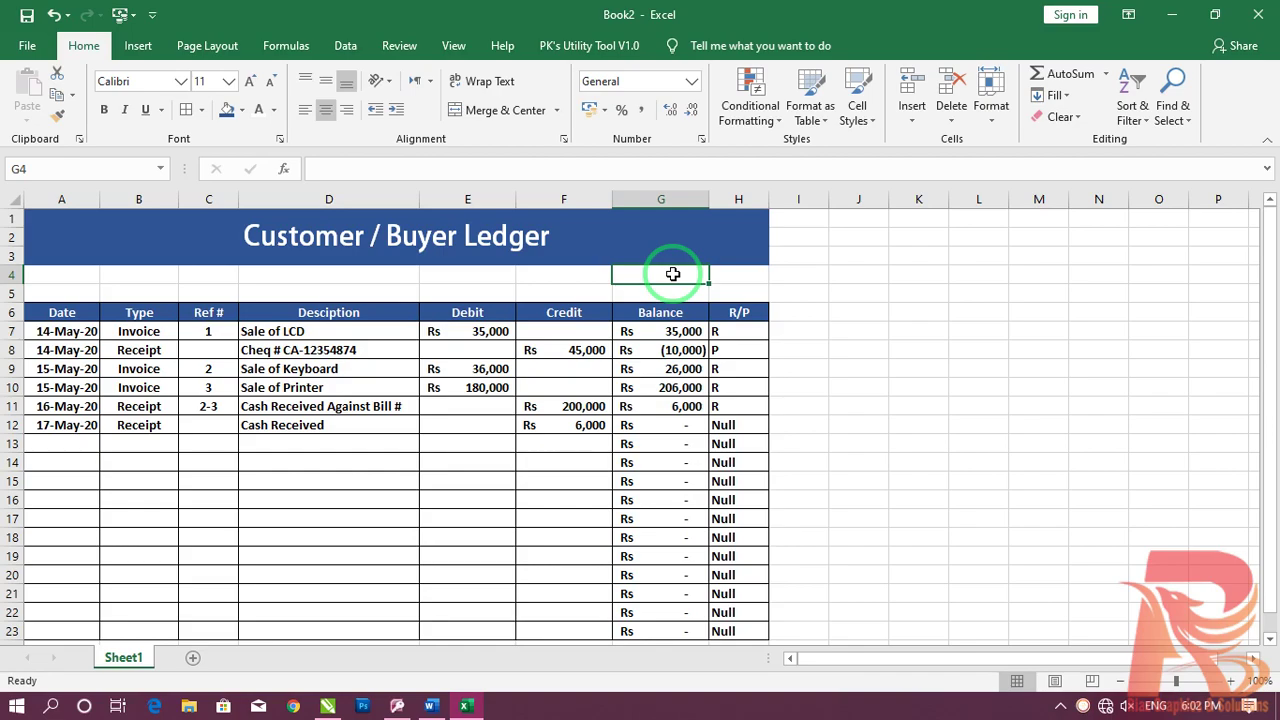
Step: Label cell F4 'Total Balance'
left_click(565, 277)
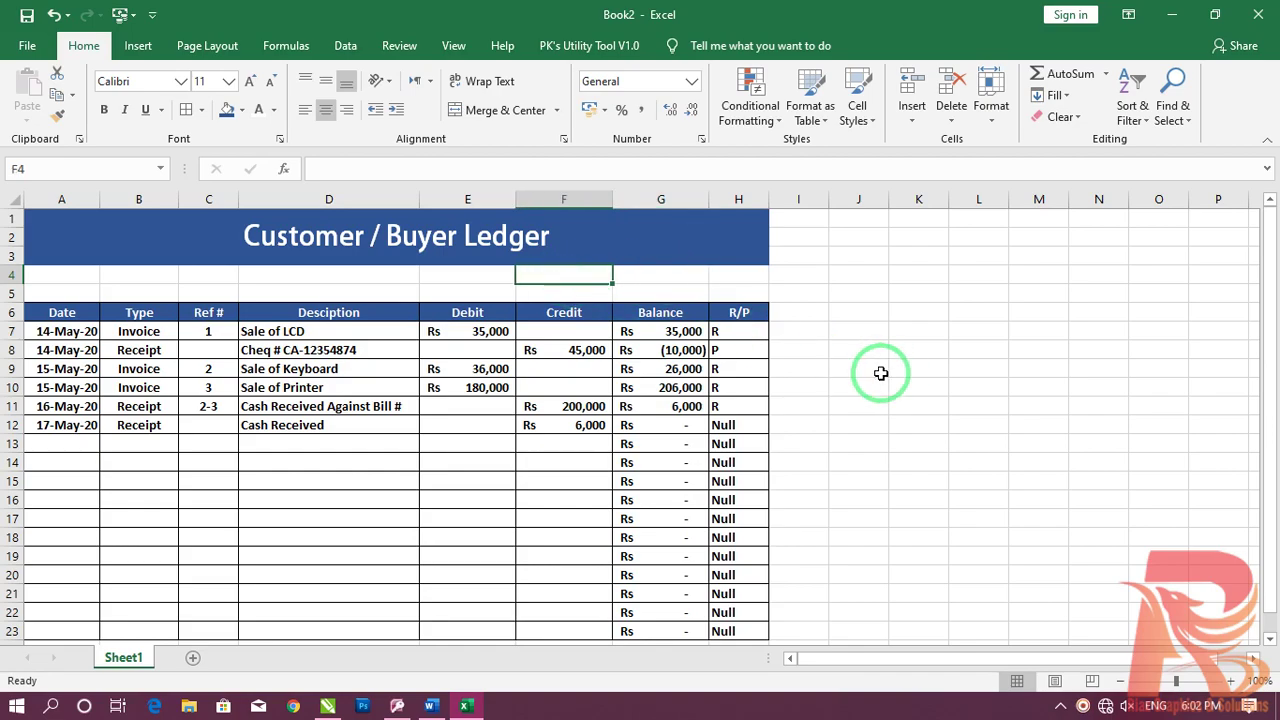
type("Total Bala")
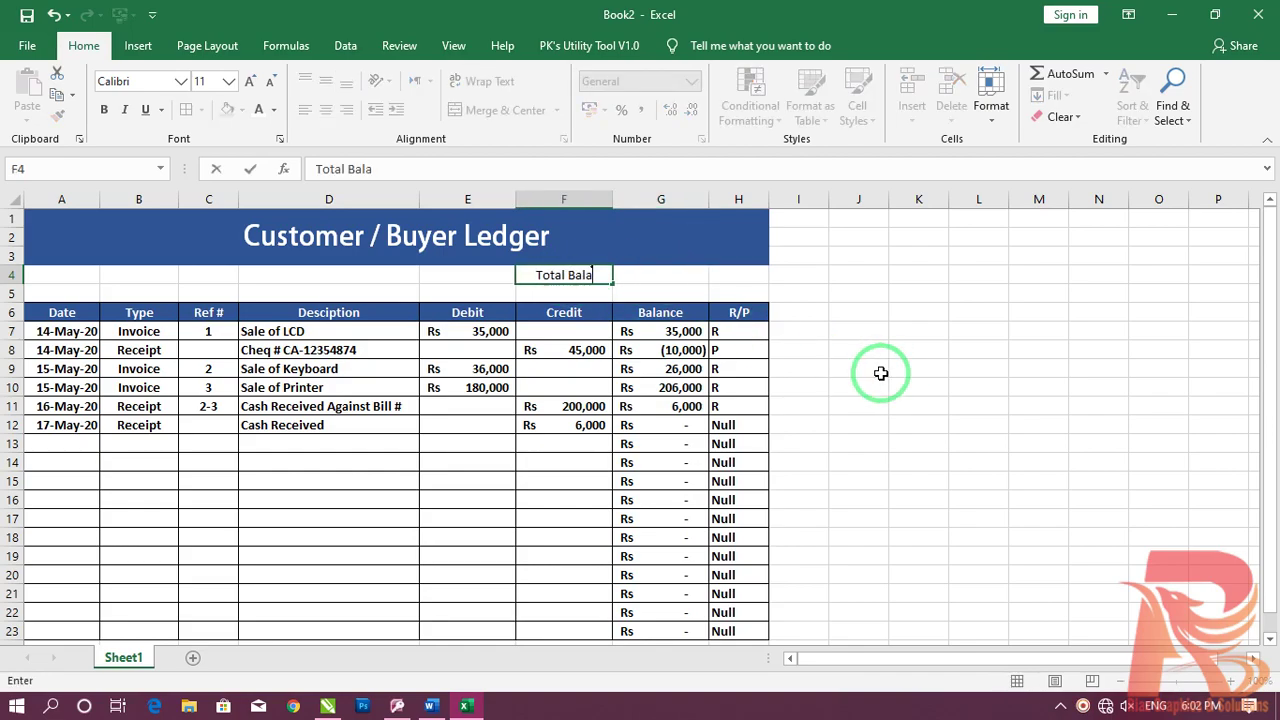
type("nce")
key("Return")
Step: Enter =SUM(E7:E23)-(F7:F23) in G4, which gives #VALUE!, then begin retyping it
key("Right")
key("Up")
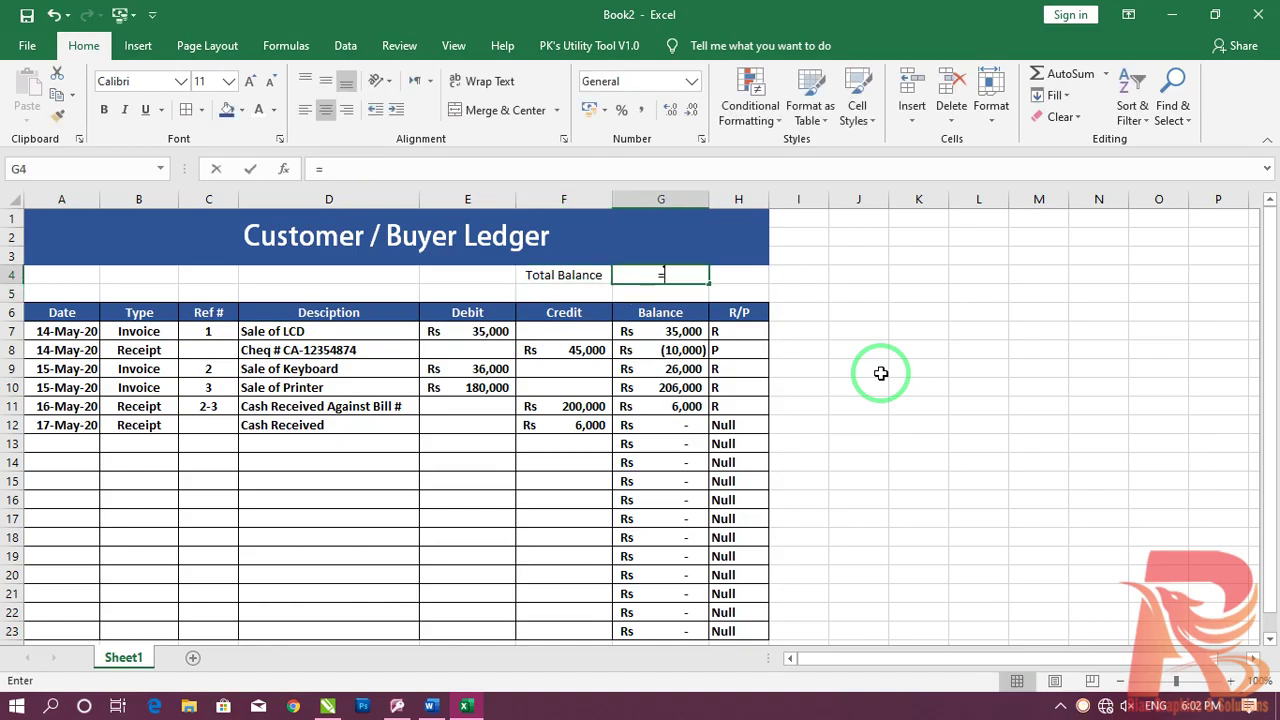
type("sumb")
key("BackSpace")
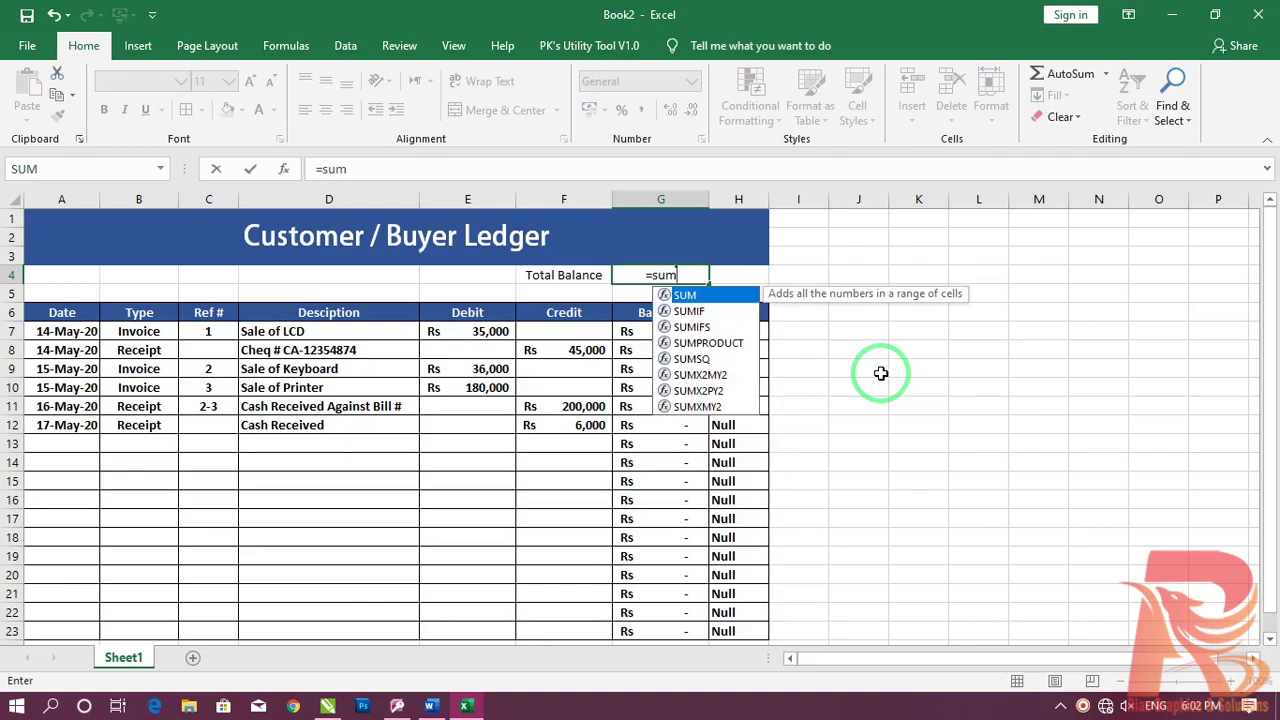
type("(")
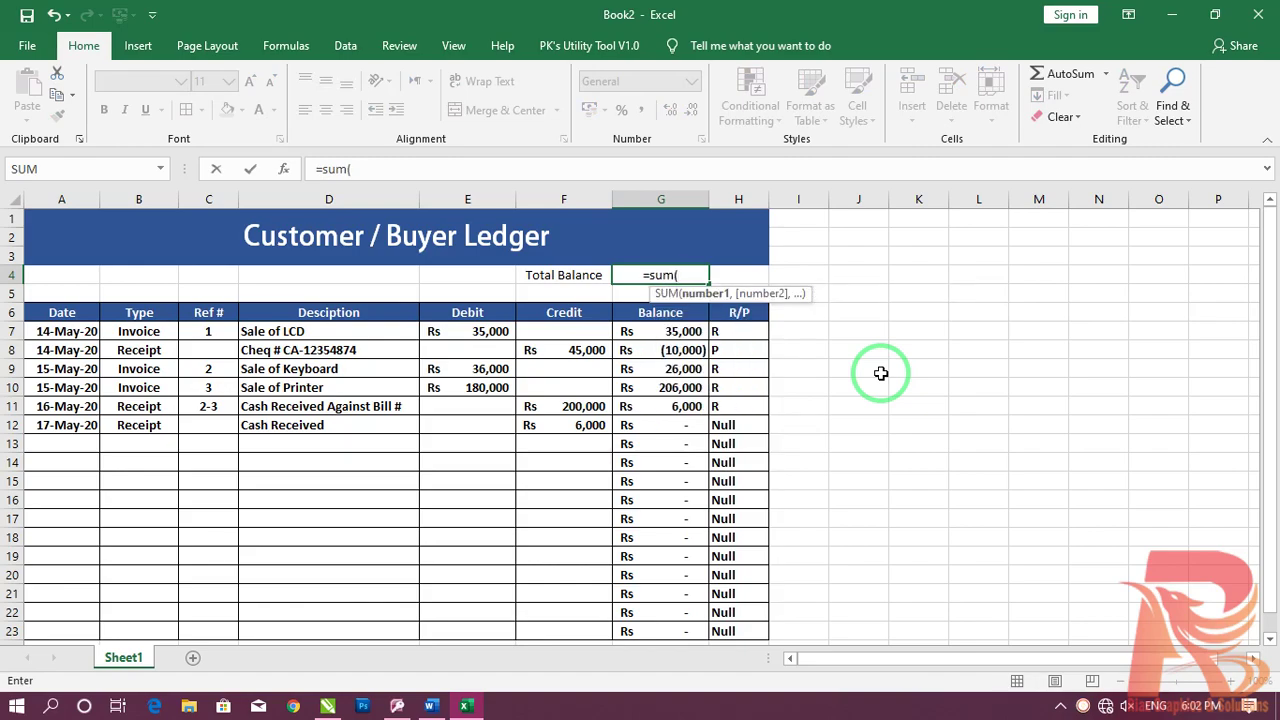
left_click_drag(468, 331, 475, 632)
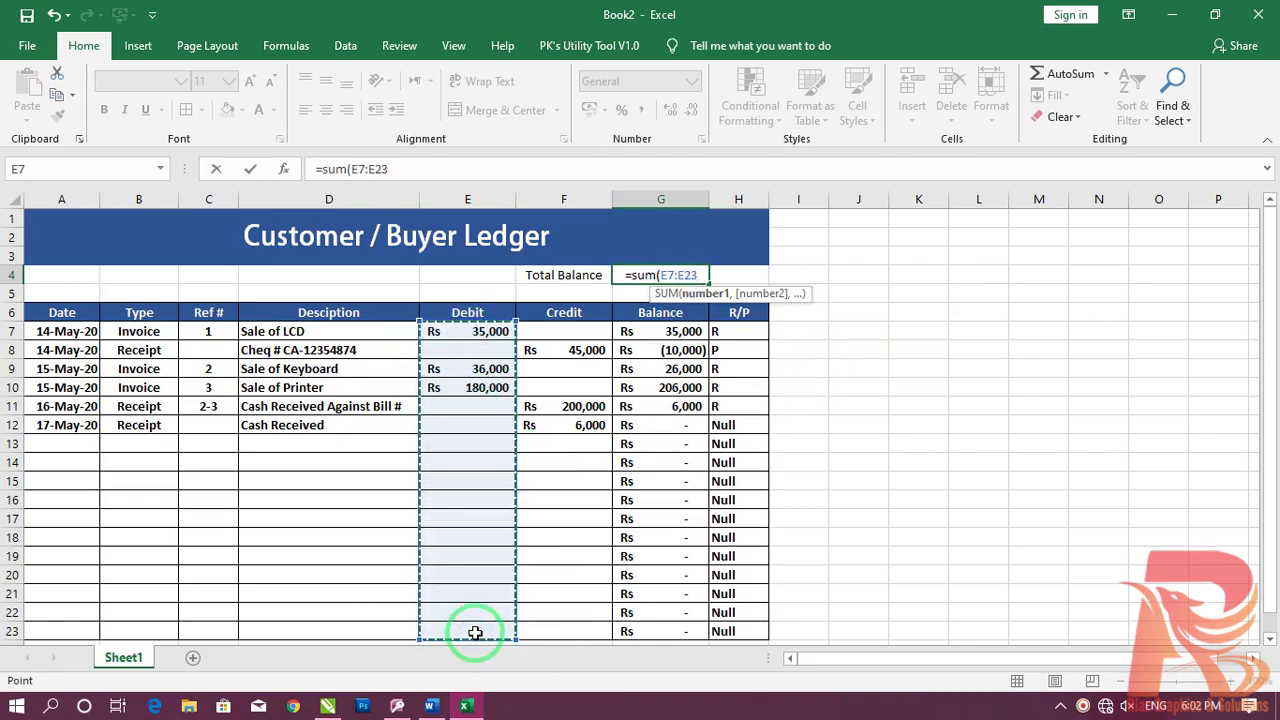
type(")-(")
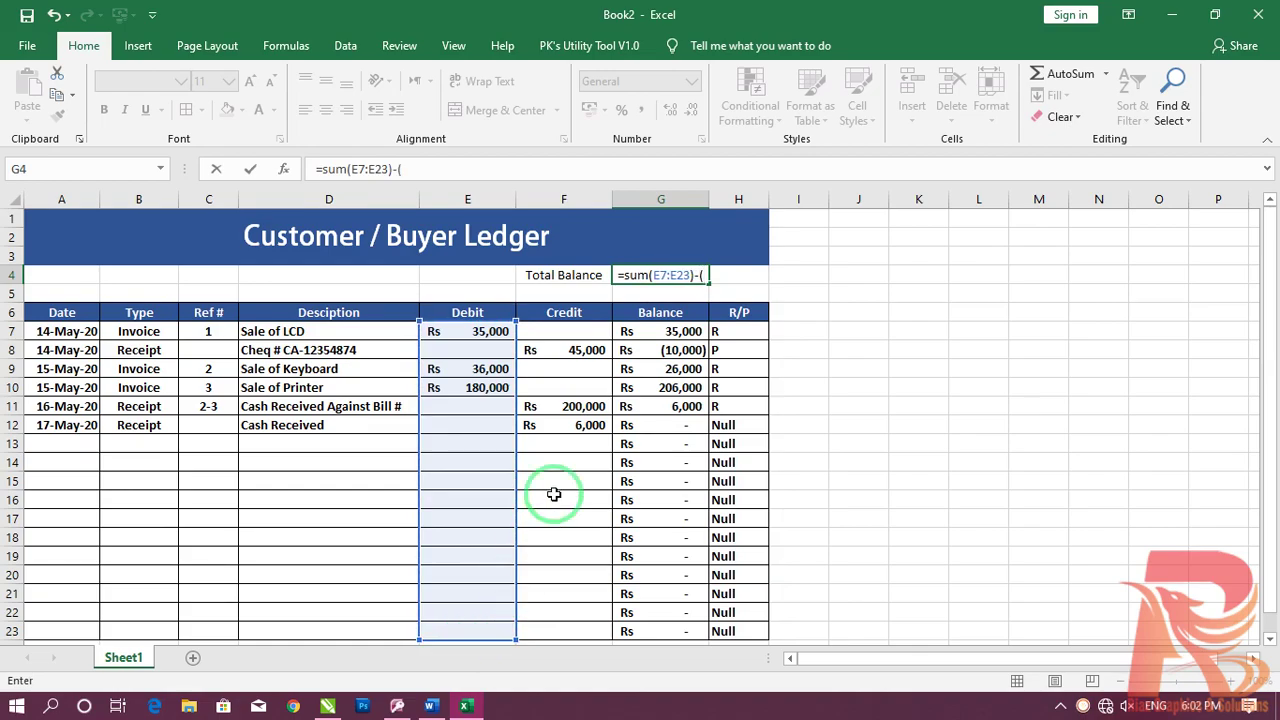
left_click_drag(565, 331, 539, 637)
type(")")
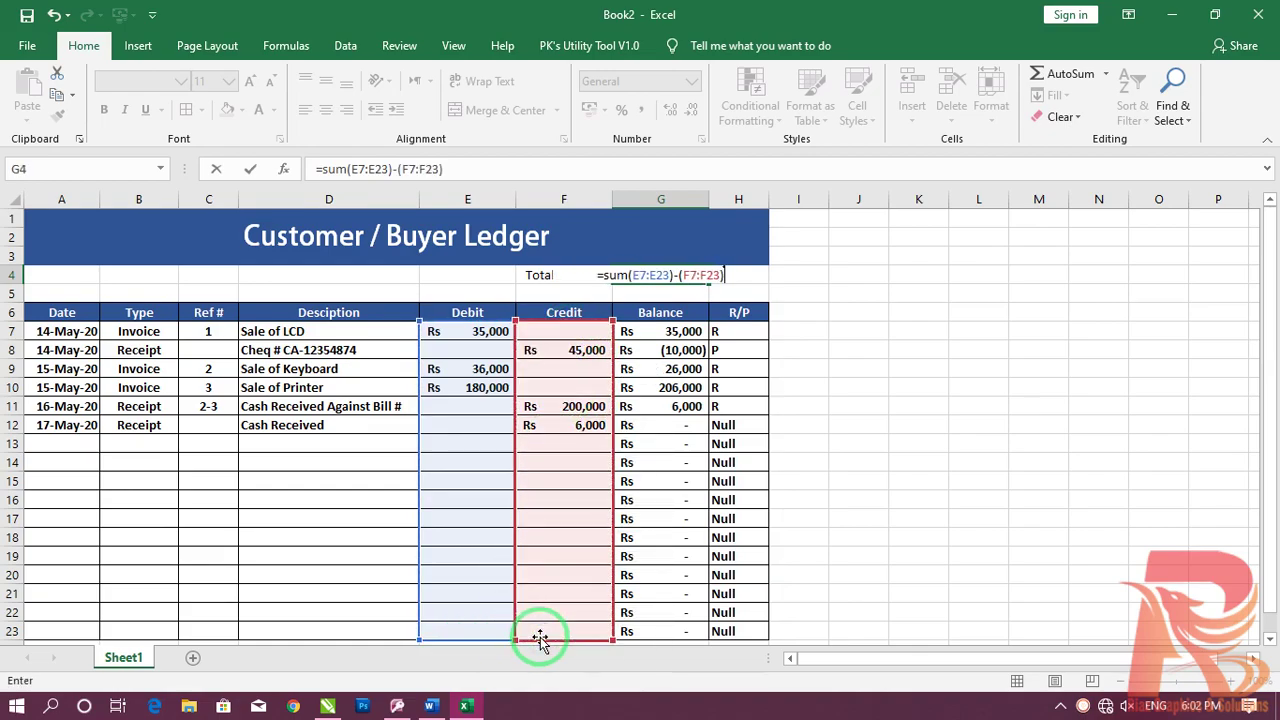
key("Return")
left_click(662, 278)
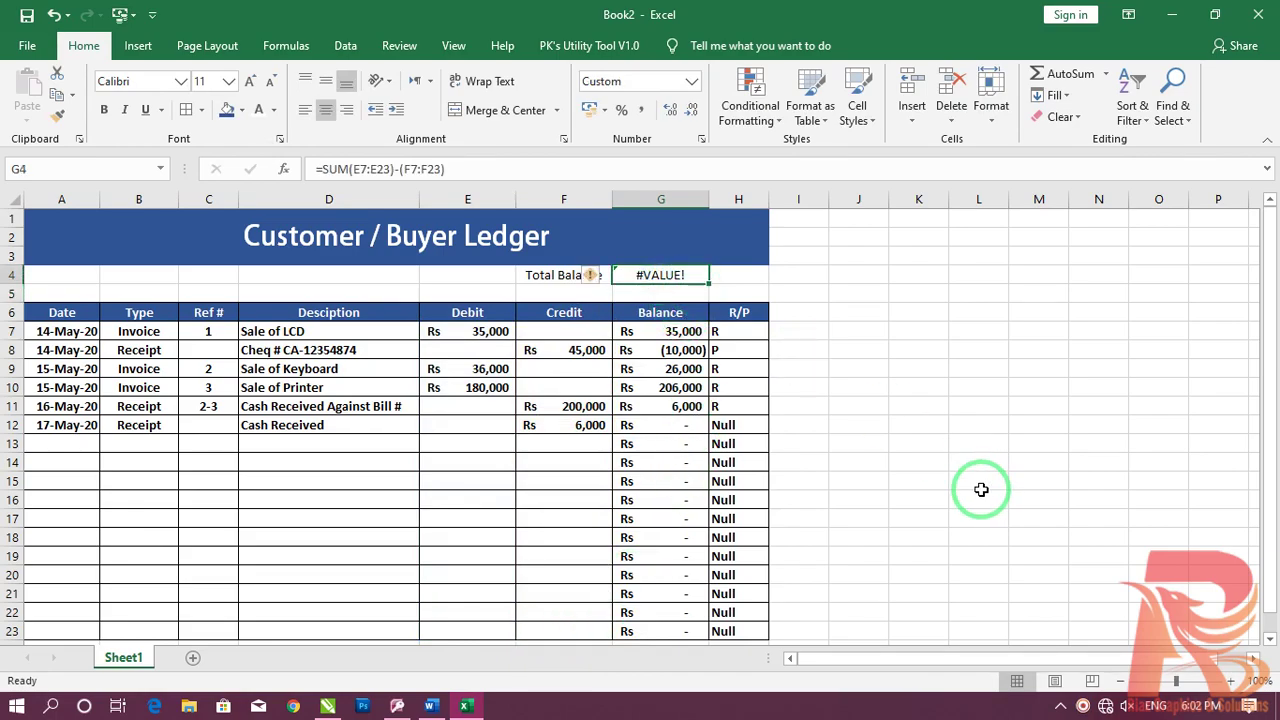
type("=sum")
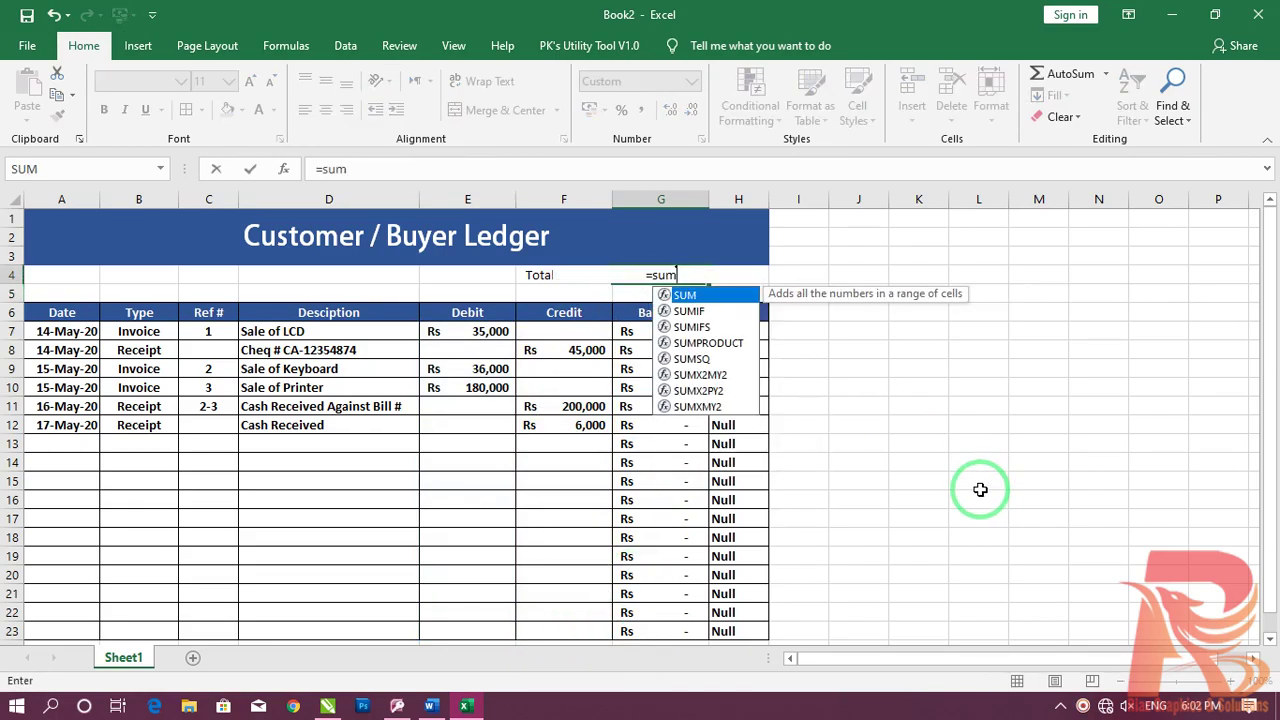
type("(")
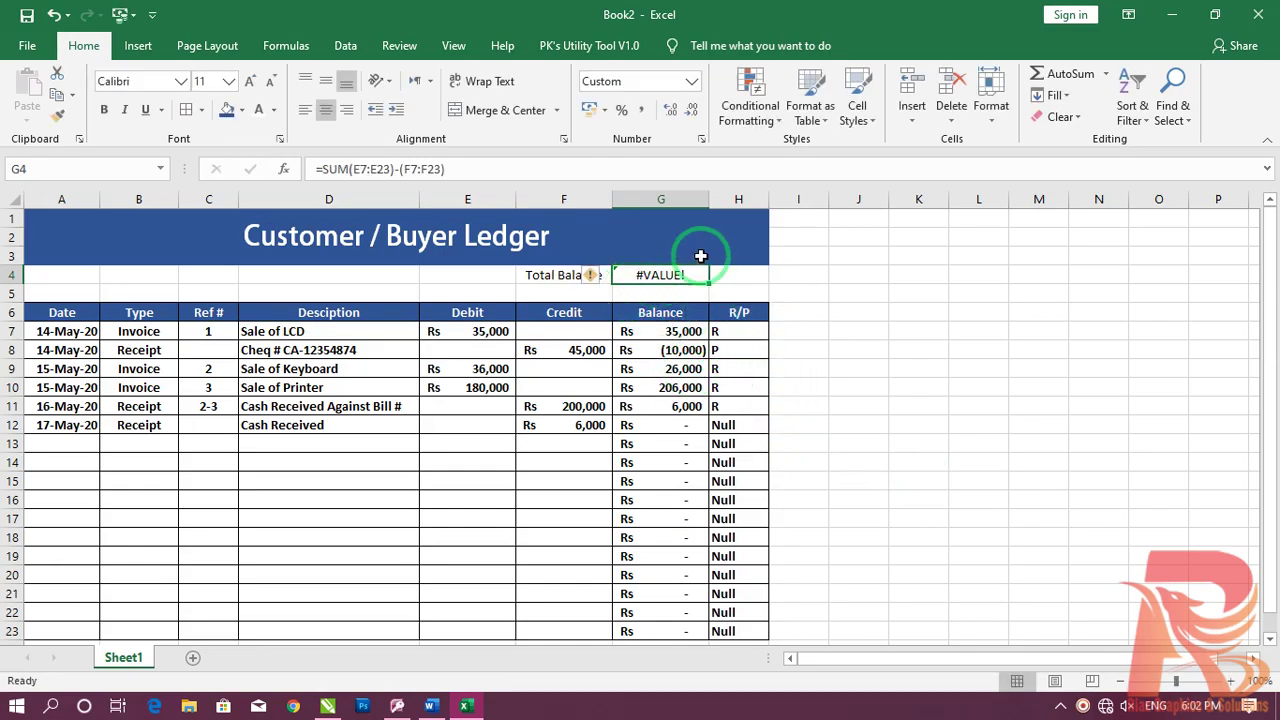
Step: Enter 'Total Balance' in G4 and 'Total Credit' in F4
type("Total")
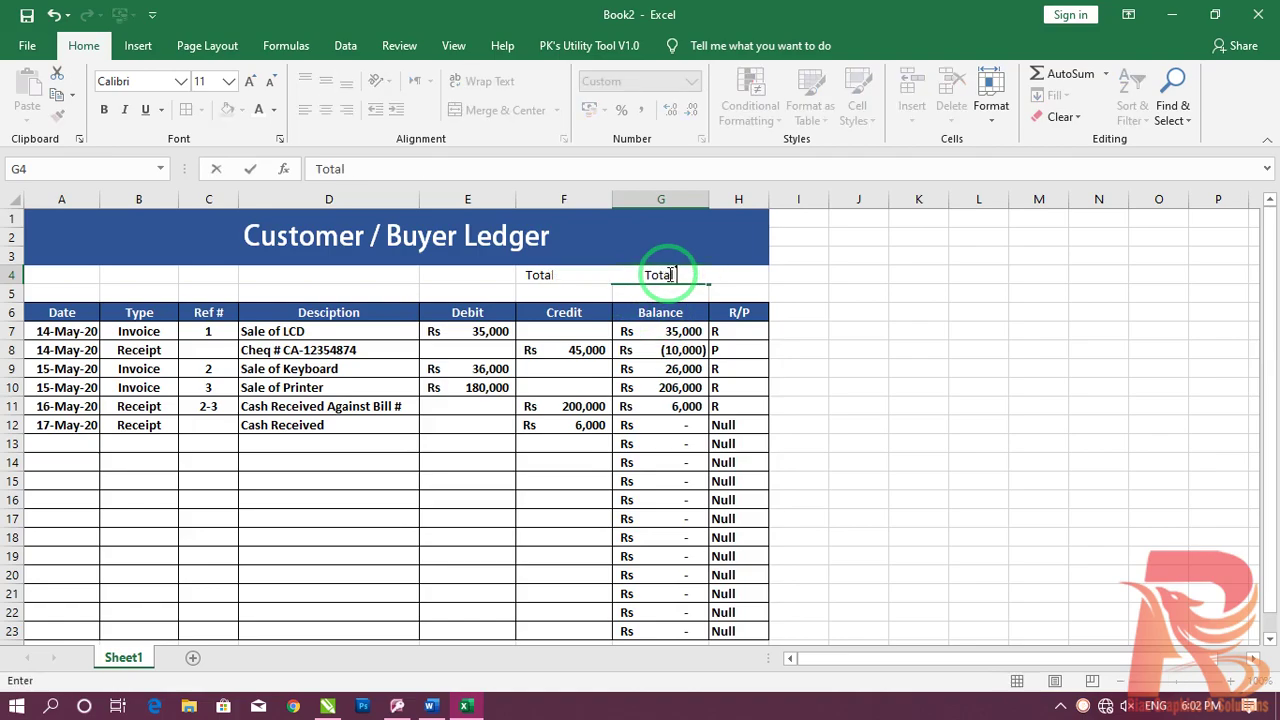
type("nce")
key("Return")
key("Up")
key("Left")
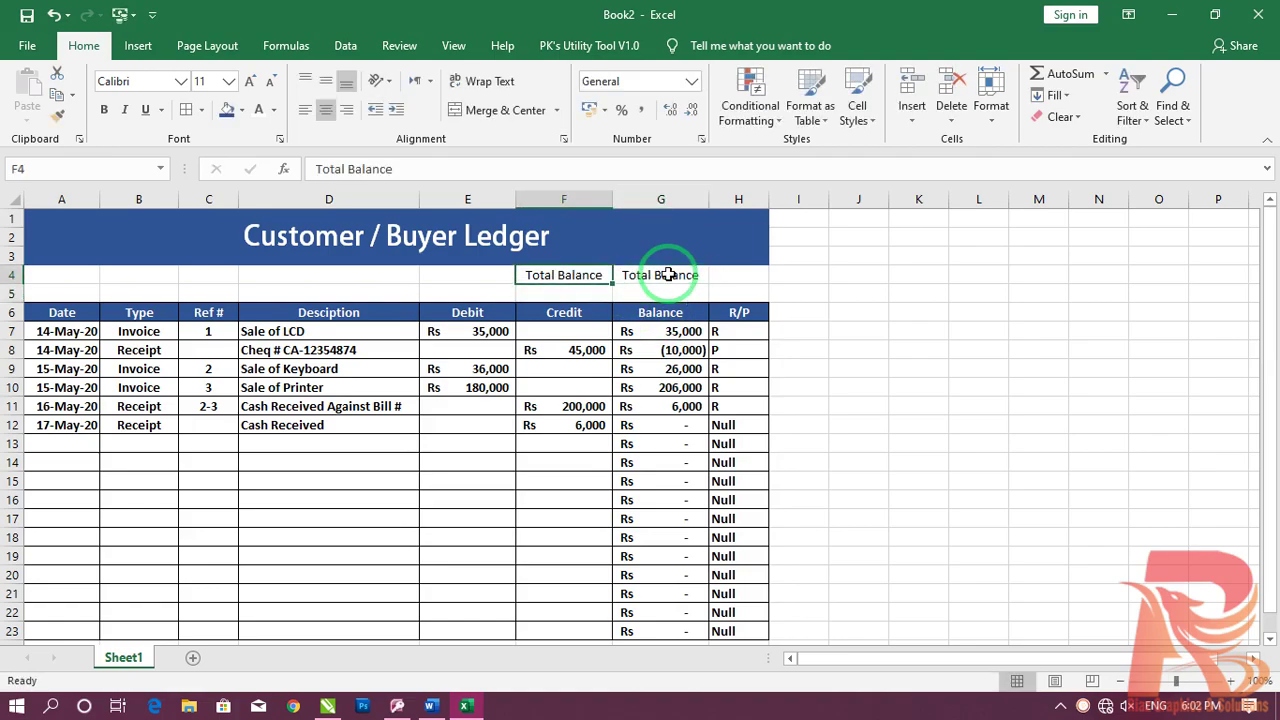
type("Total Credit")
key("Return")
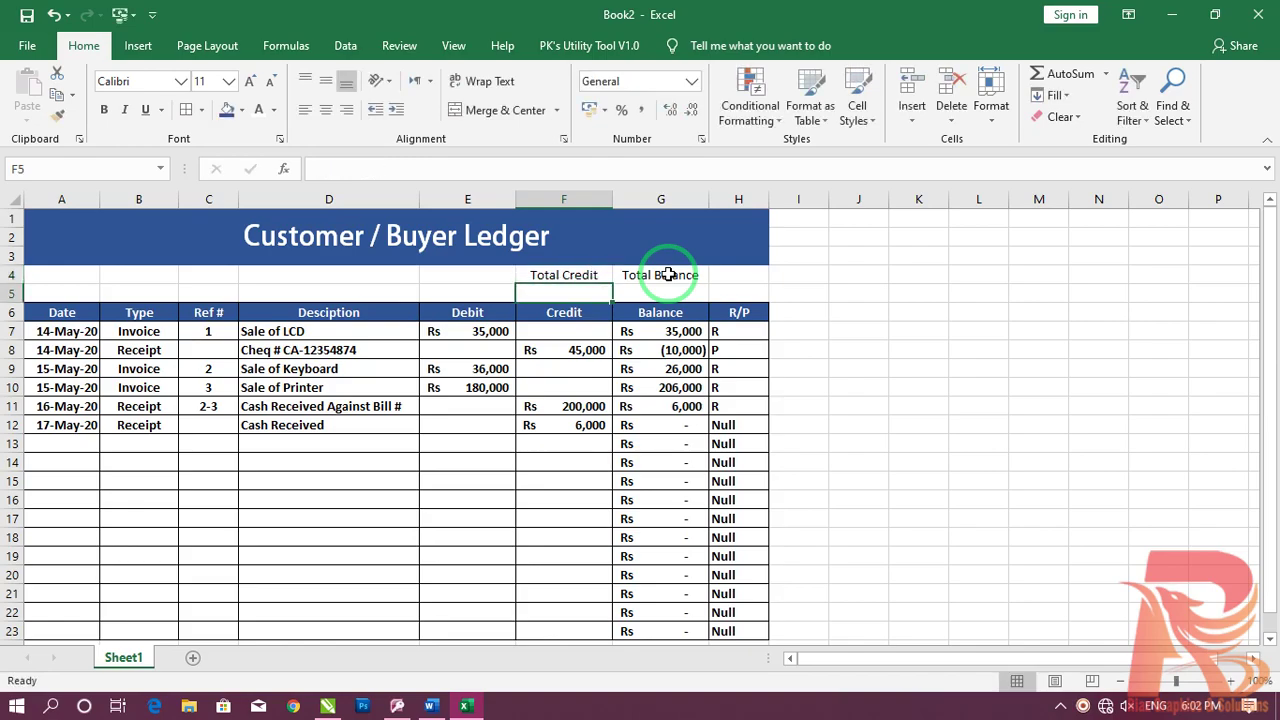
Step: Label E4 'Total Debit' and H4 'R/P'
key("Up")
key("Left")
type("otal Cred")
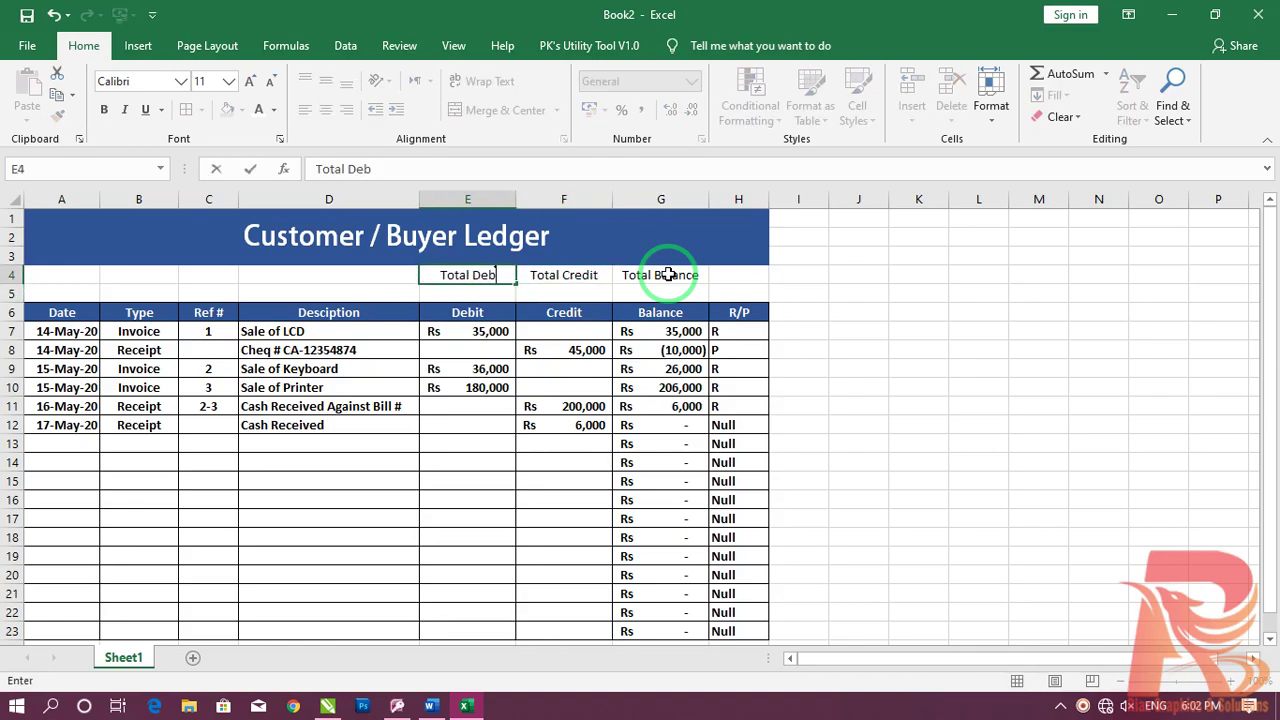
type("it")
key("Return")
key("Up")
key("Right")
key("Right")
key("Right")
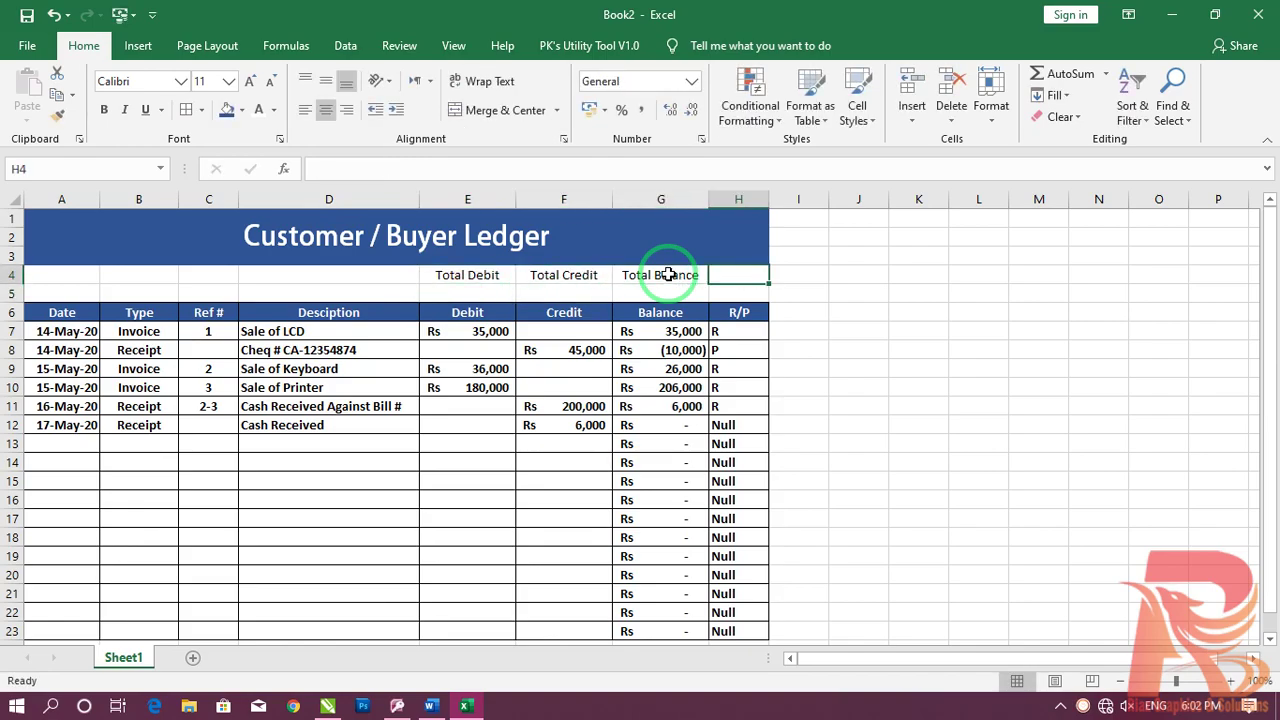
type("R/P")
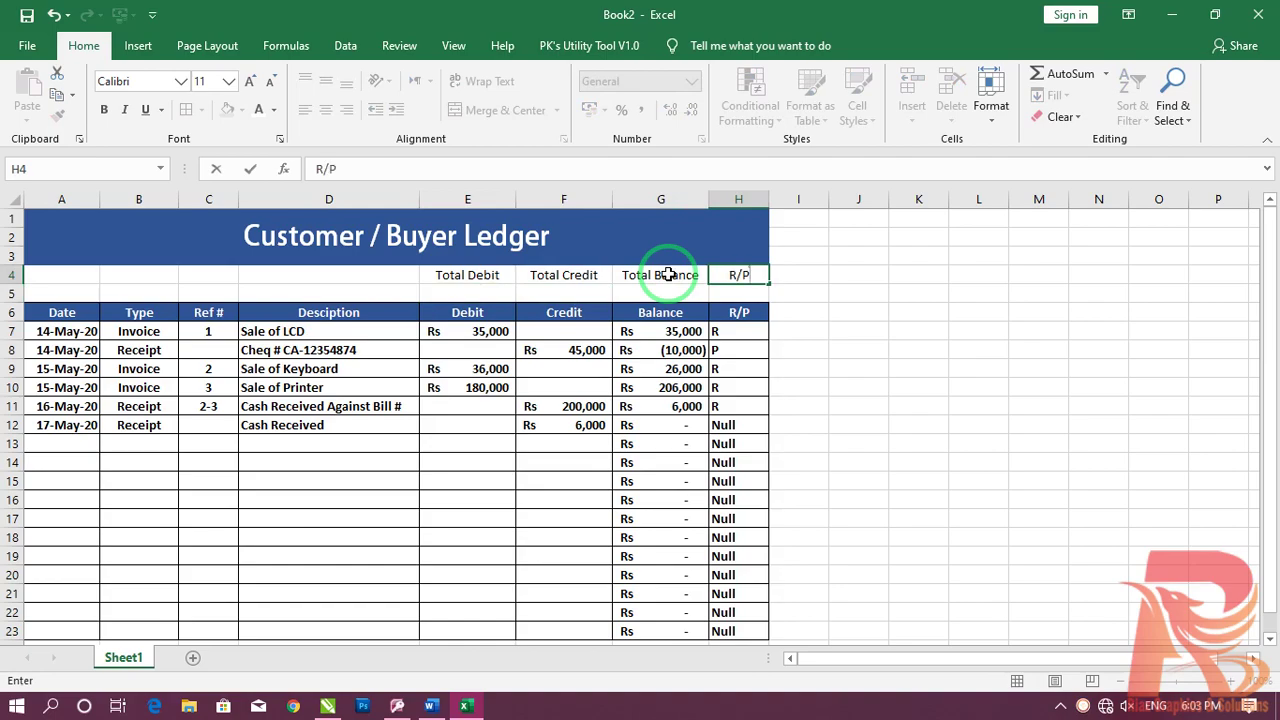
key("Return")
key("Left")
key("Up")
key("Left")
key("Left")
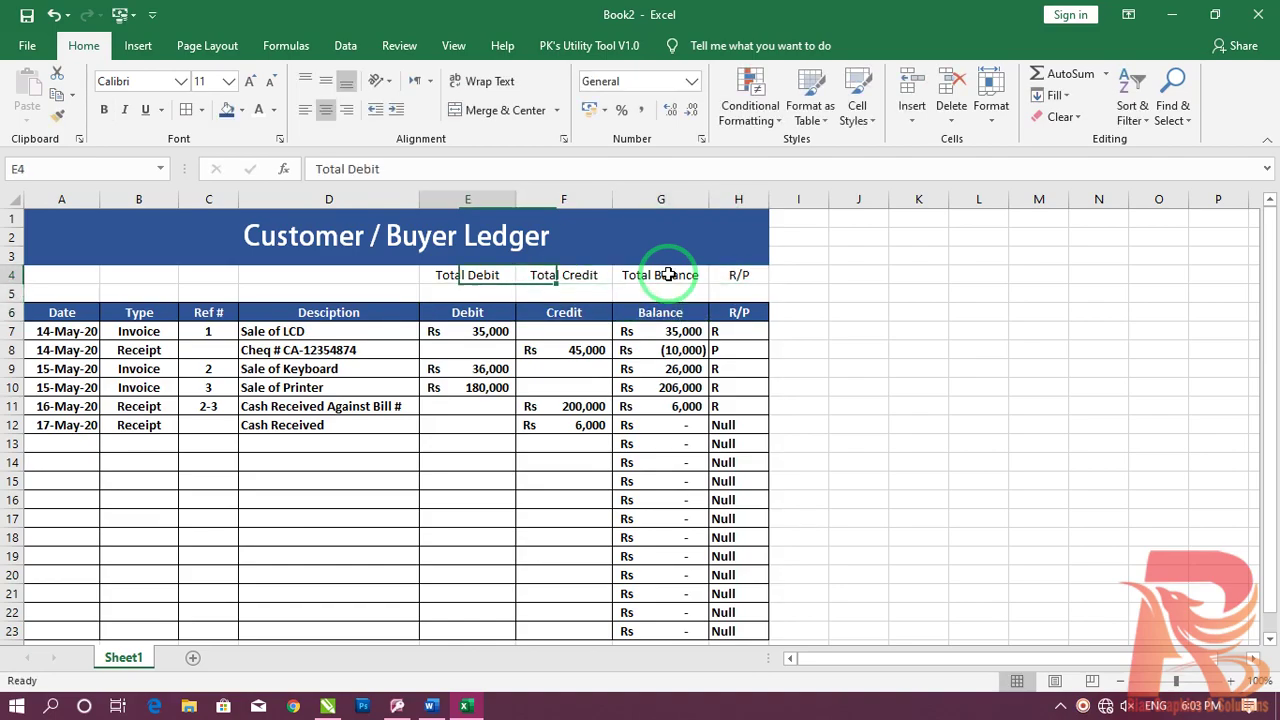
key("Down")
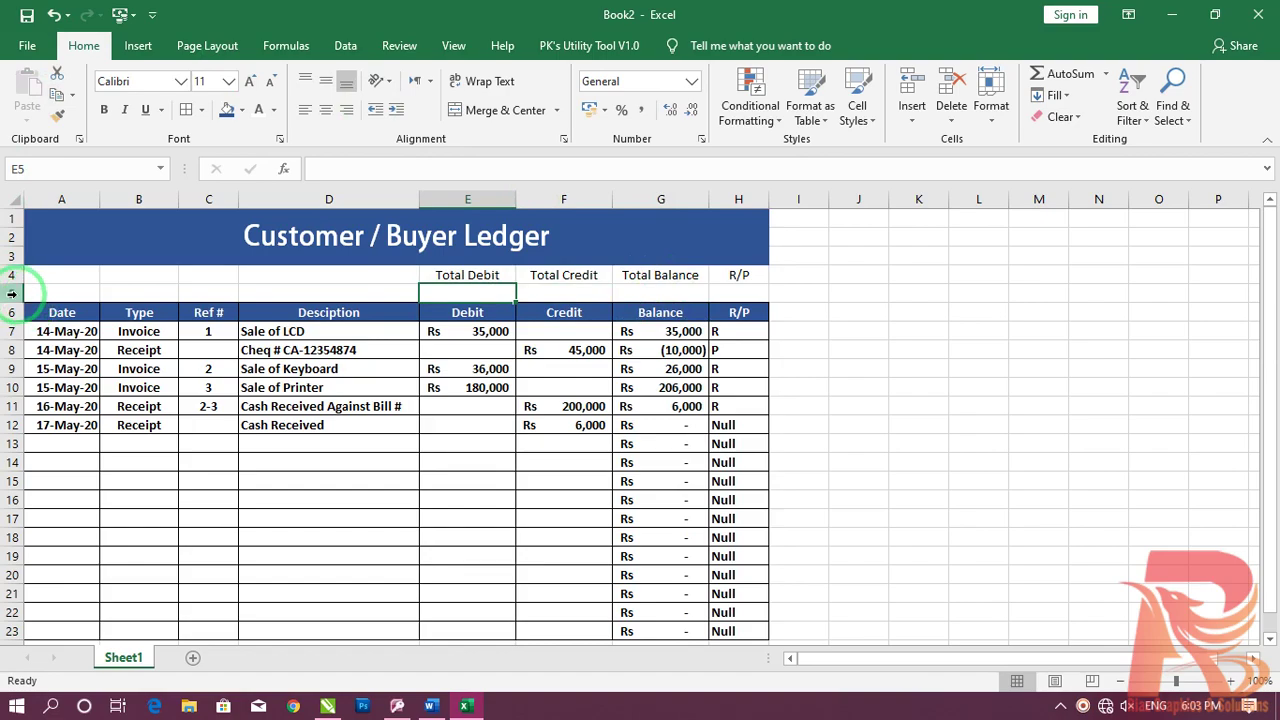
Step: Insert a new row 5 beneath the row-4 labels
right_click(12, 293)
left_click(83, 425)
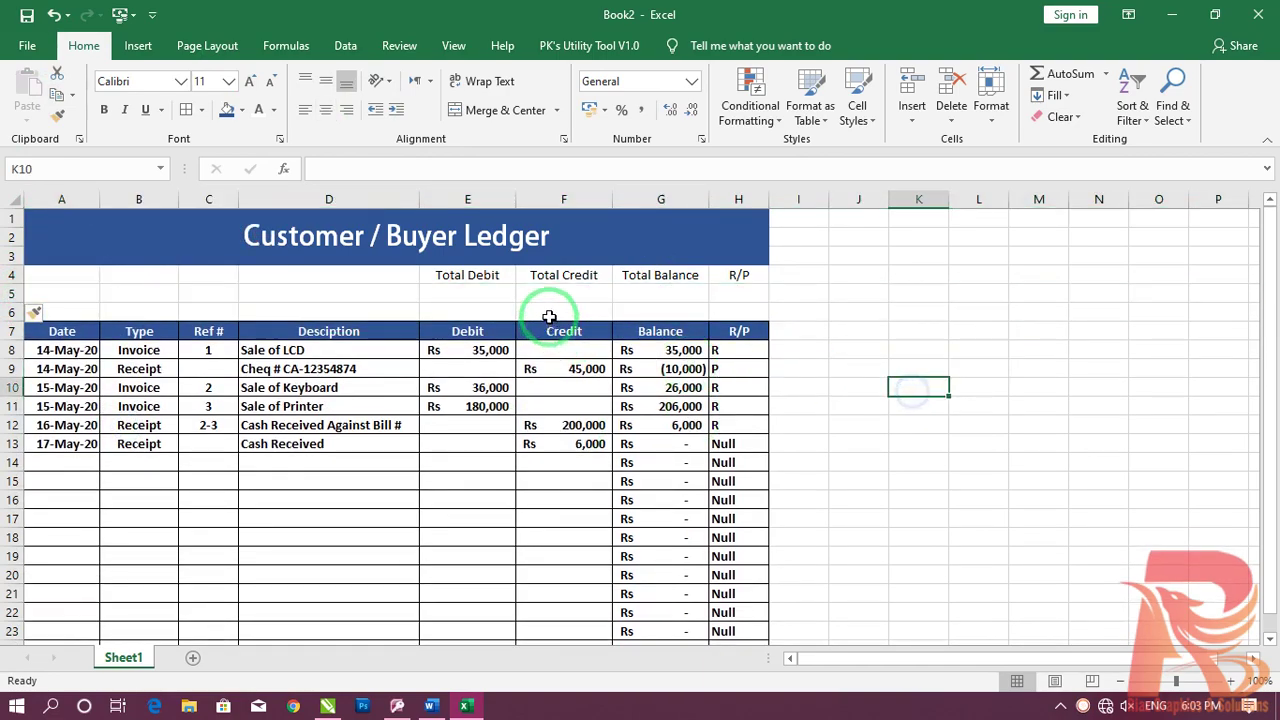
left_click(571, 292)
left_click(678, 290)
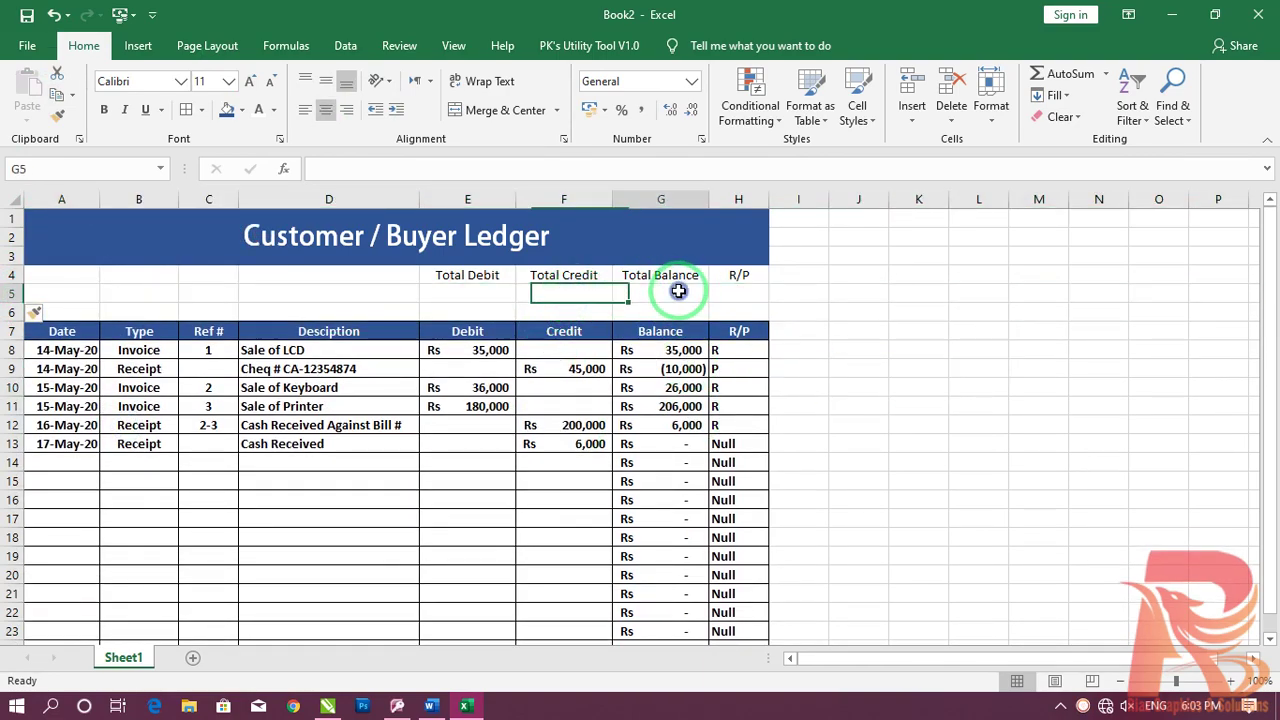
Step: Put =SUM(E8:E24) in E5 and fill it to F5, each totalling Rs 251,000
left_click(466, 293)
type("=subot")
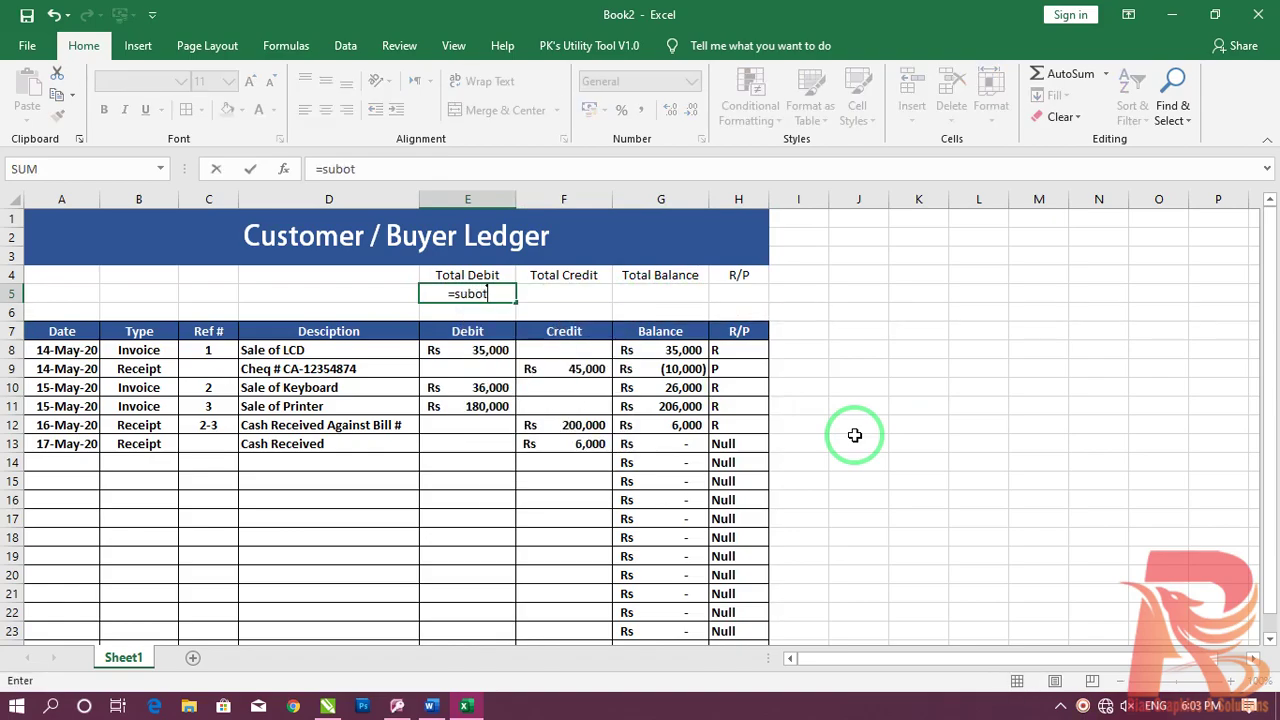
key("BackSpace")
key("BackSpace")
key("BackSpace")
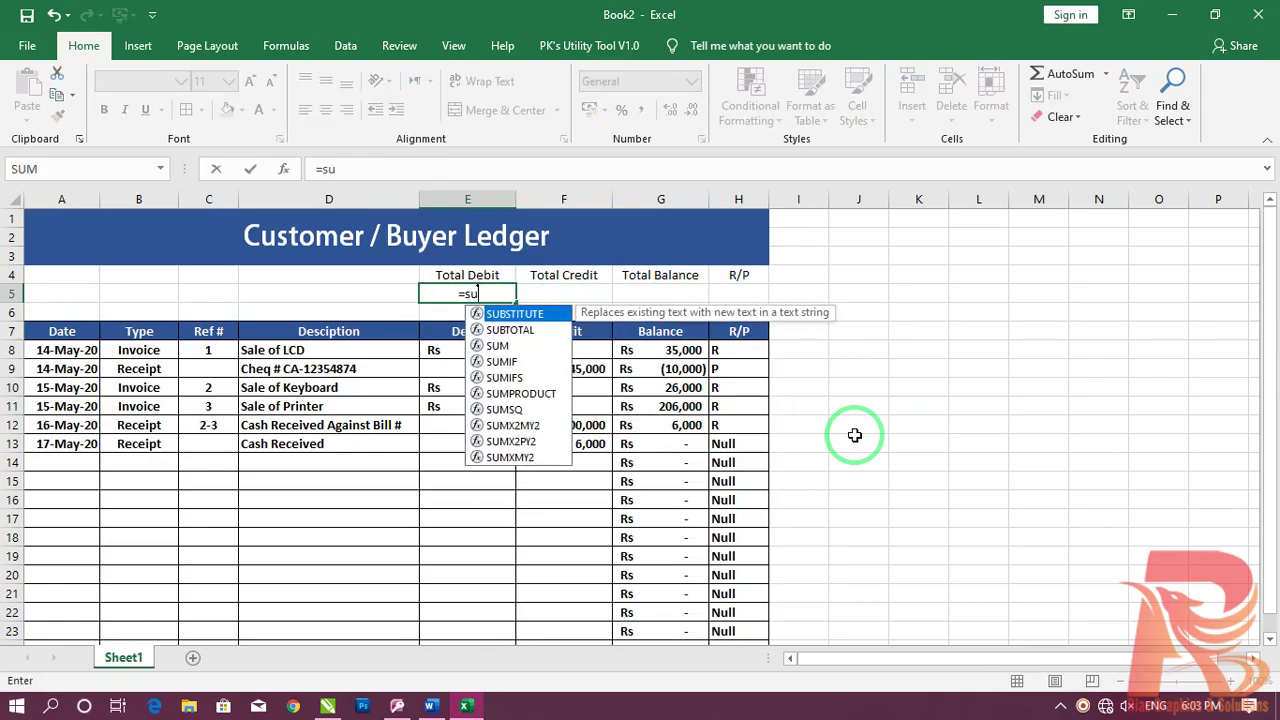
type("m(")
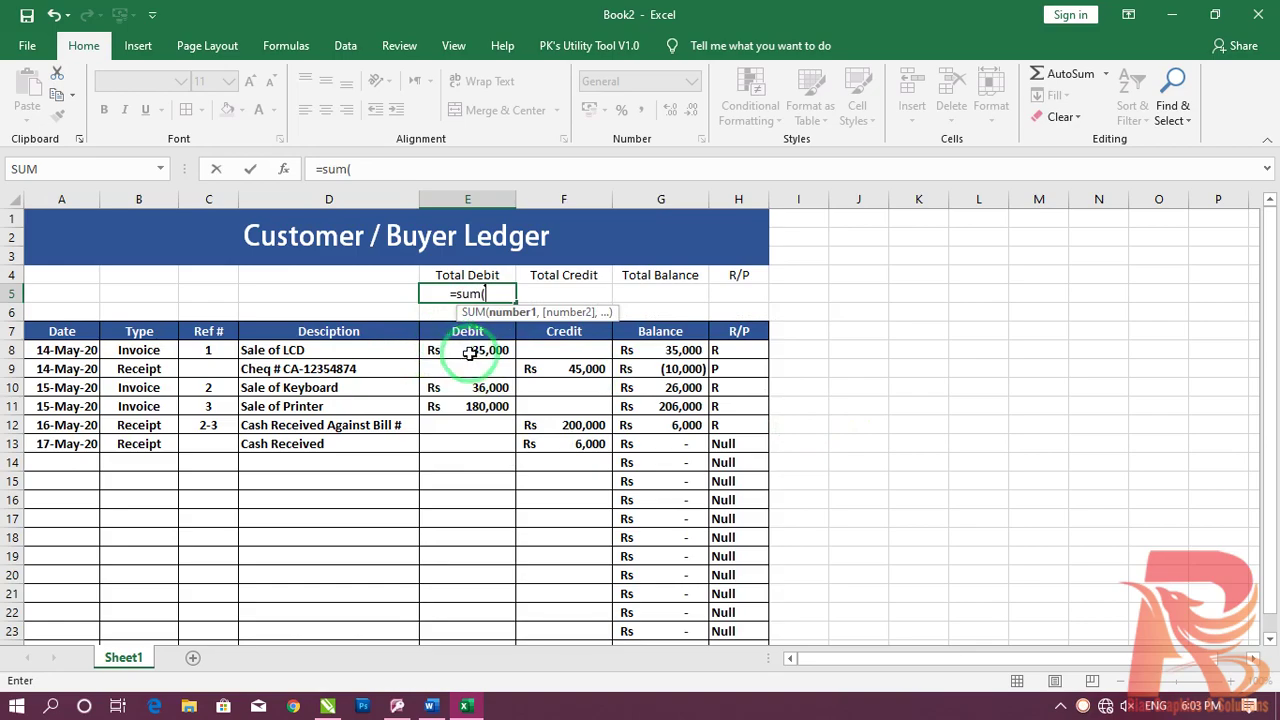
mouse_move(471, 352)
left_mouse_down()
mouse_move(479, 614)
mouse_move(479, 600)
left_mouse_up()
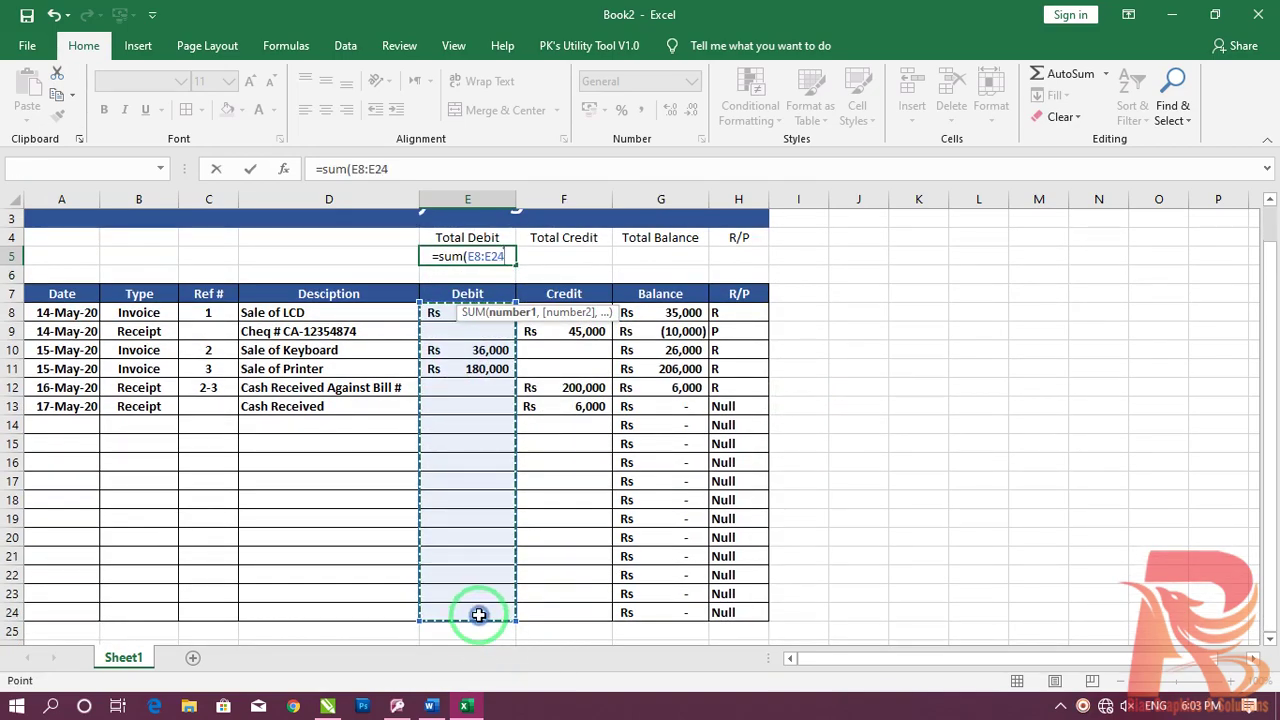
key("Return")
left_click(505, 258)
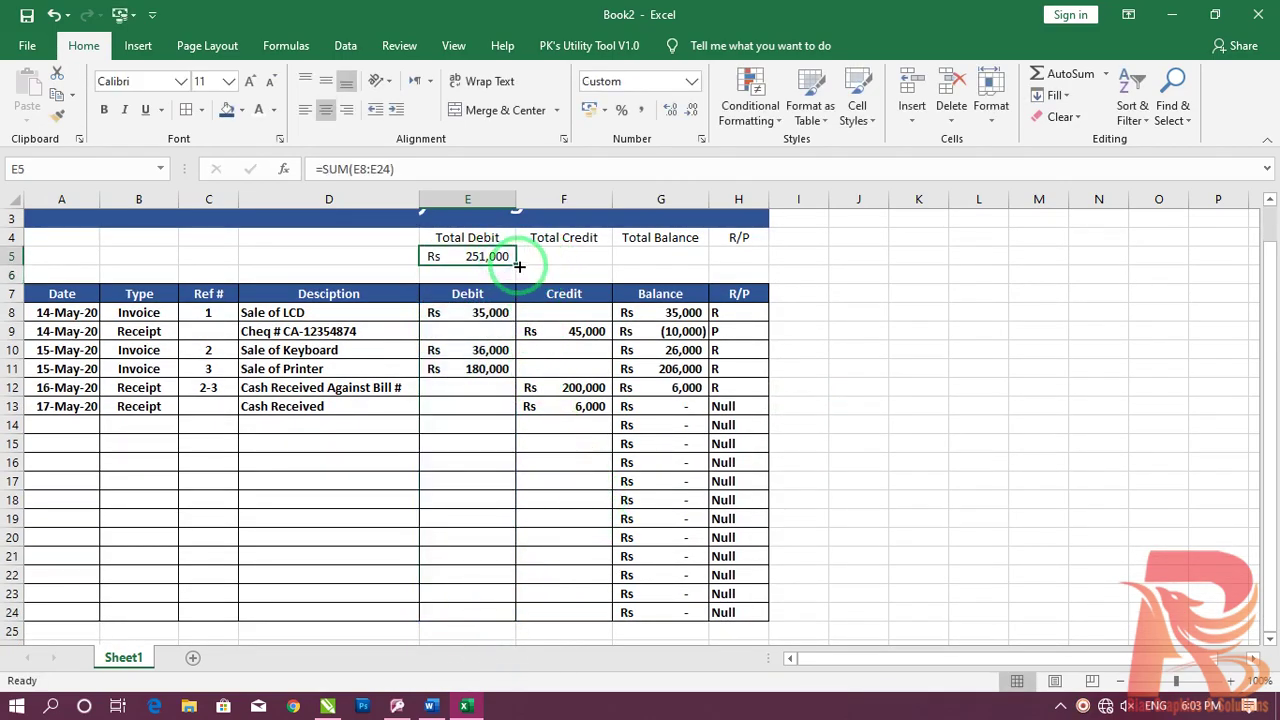
left_click_drag(505, 258, 600, 258)
left_click(683, 256)
Step: Set Total Balance in G5 to =E5-F5
type("=")
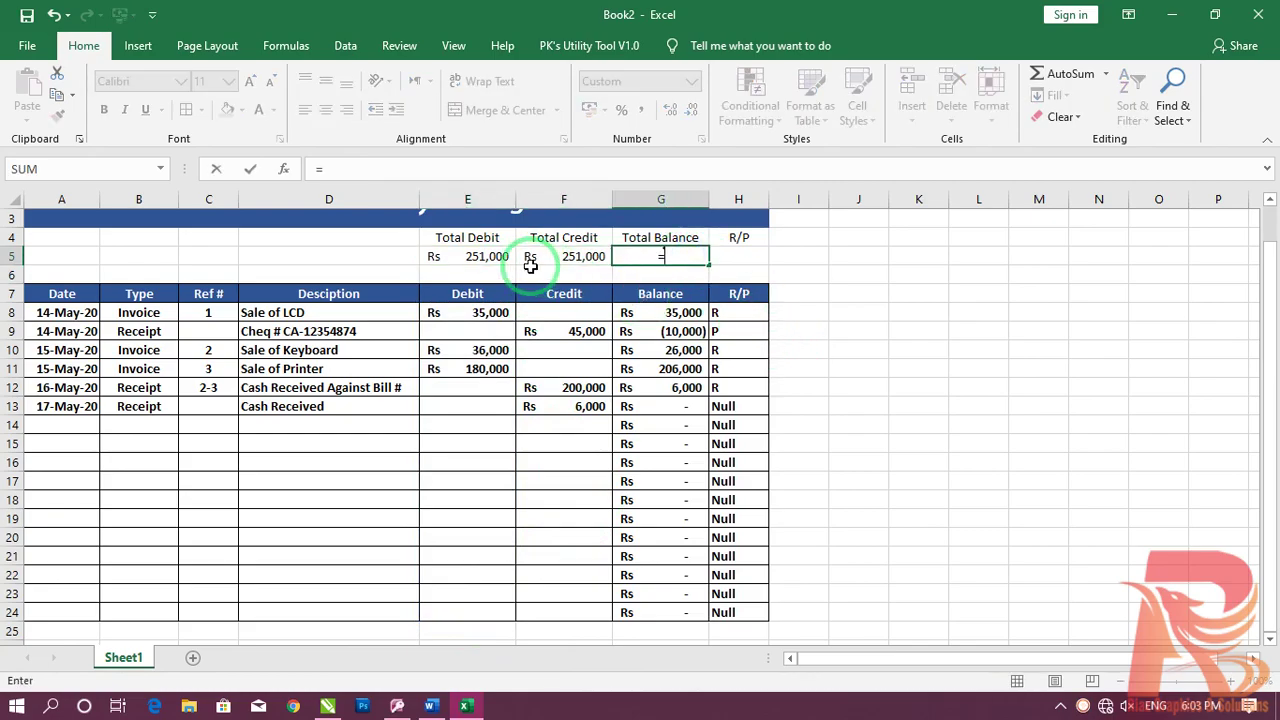
left_click(491, 256)
type("-*")
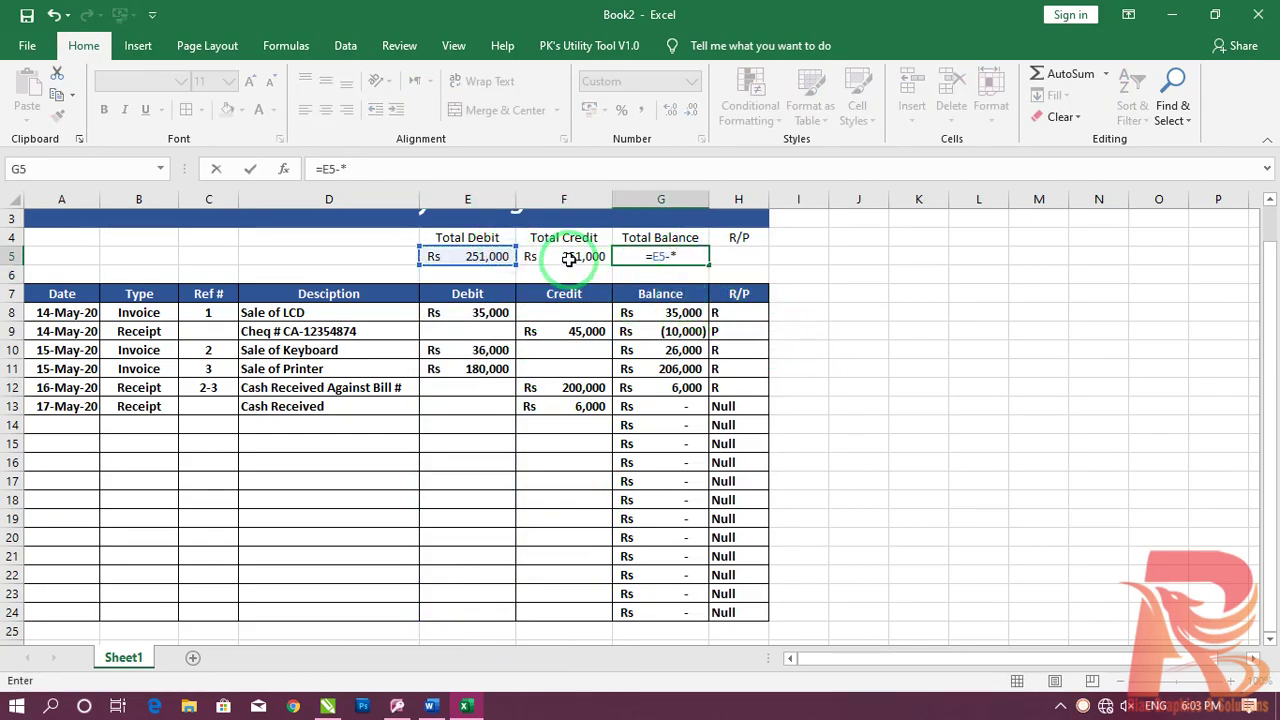
left_click(563, 257)
key("Return")
left_click(677, 257)
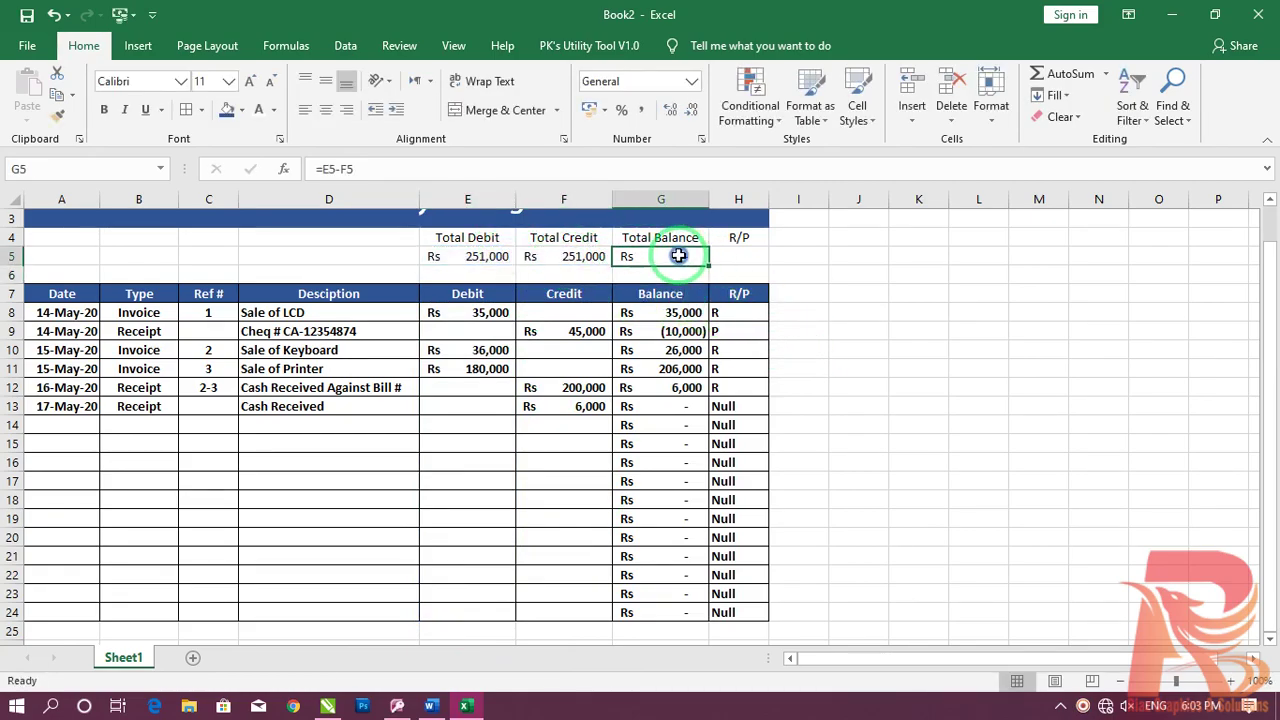
Step: Copy H8's R/P IF formula text into H5
scroll(760, 320, "up", 1)
left_click(738, 352)
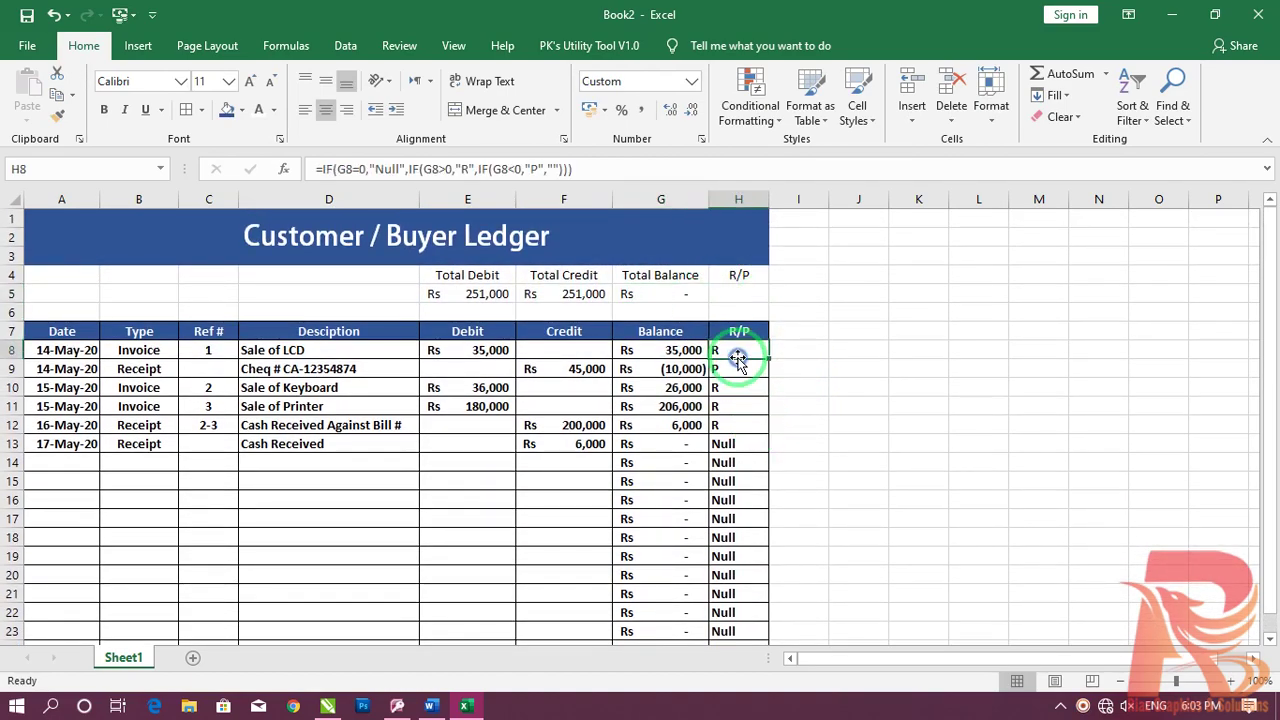
left_click_drag(591, 166, 130, 128)
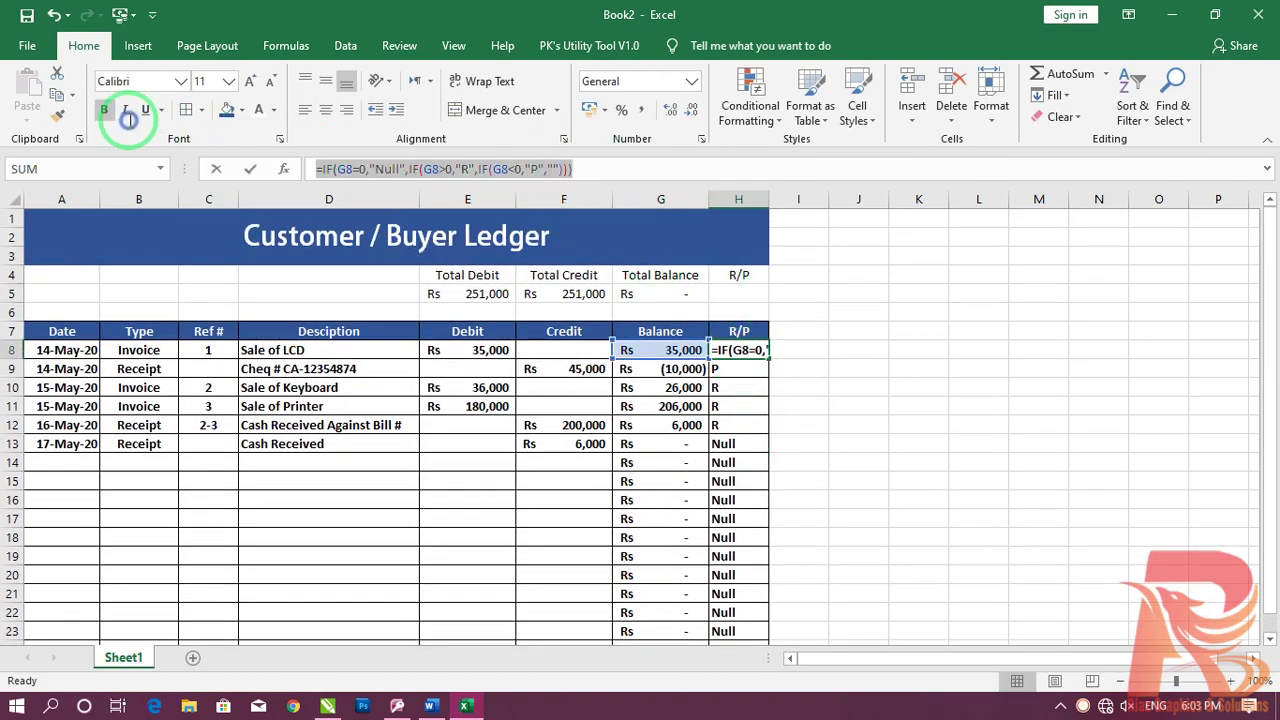
key("ctrl+c")
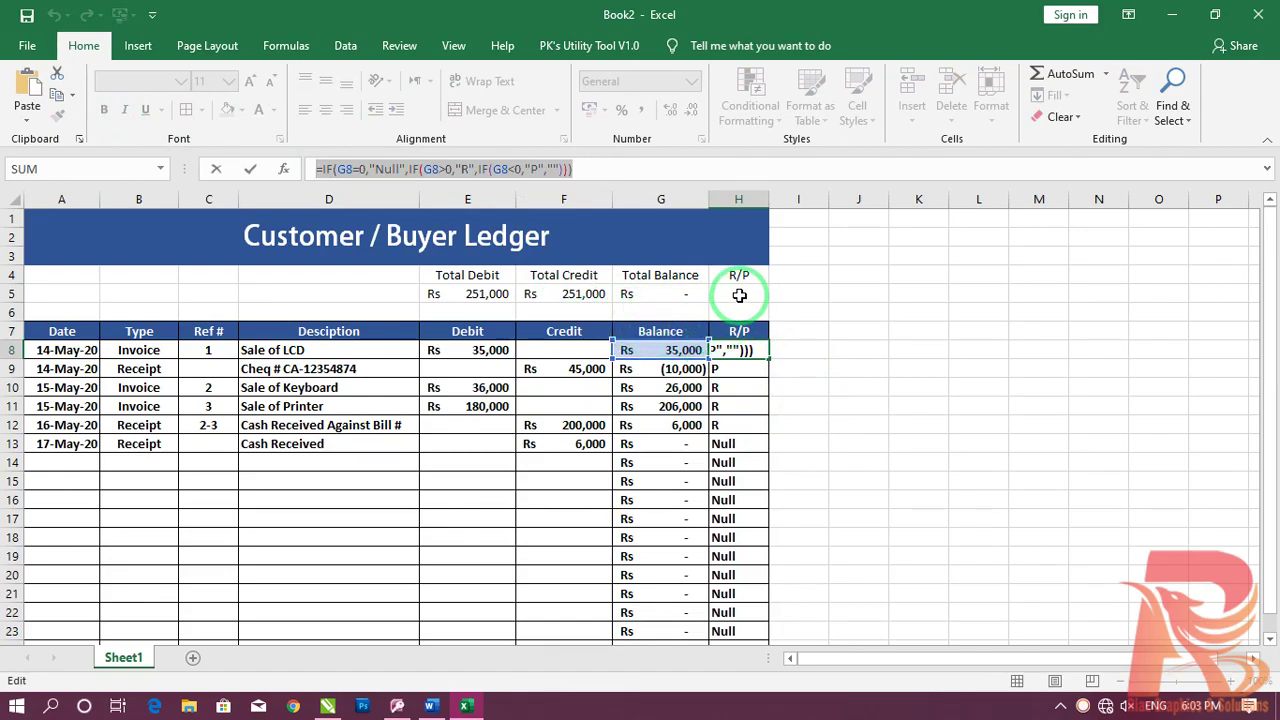
key("Escape")
left_click(739, 294)
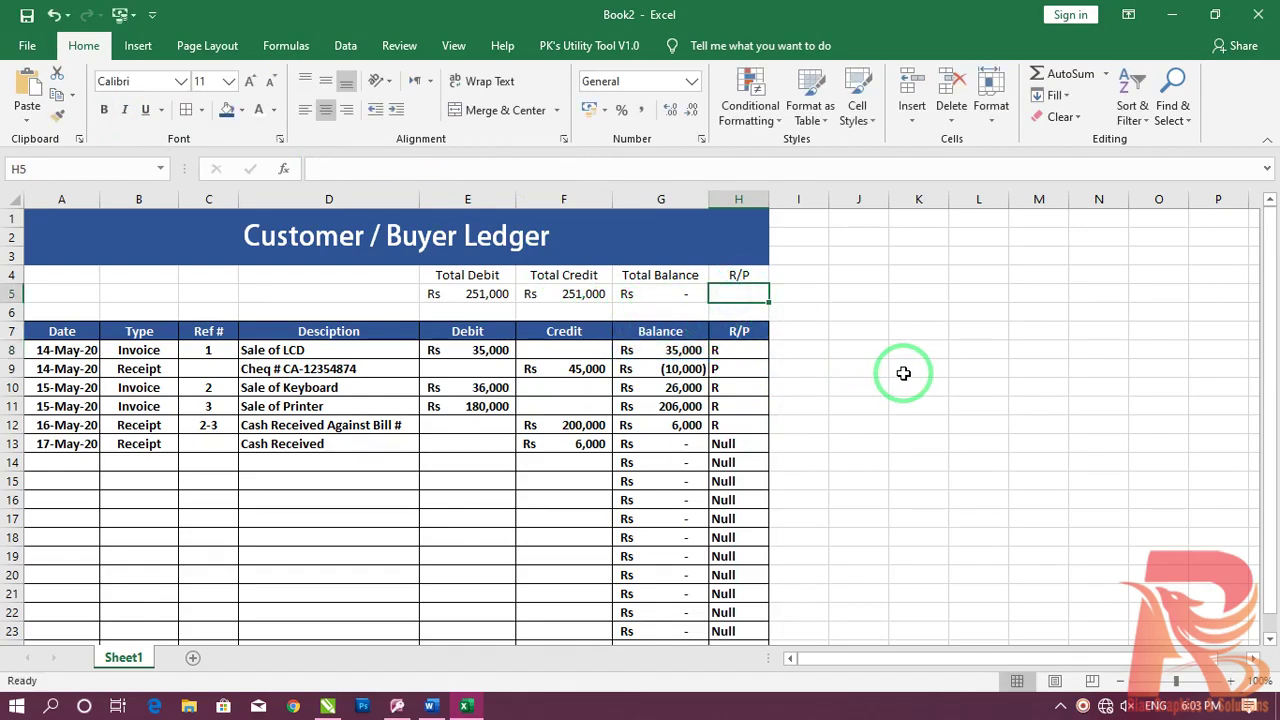
key("F2")
key("ctrl+v")
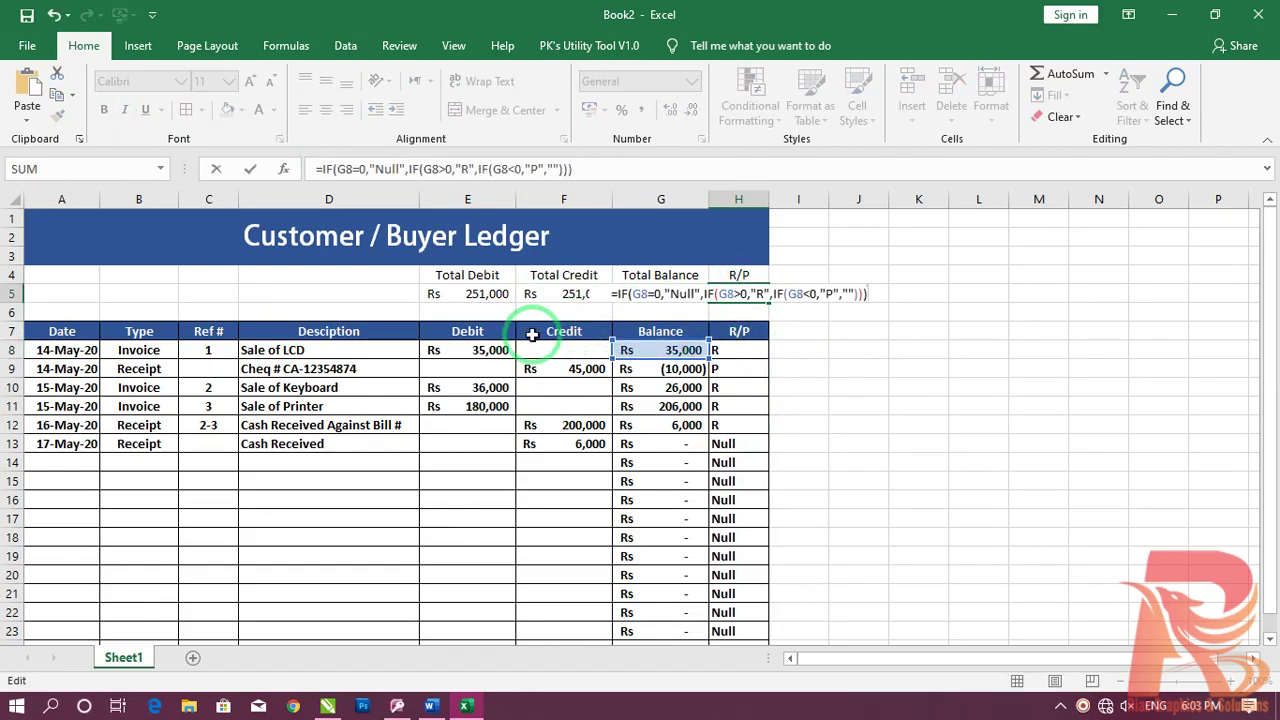
Step: Change the pasted formula's three G8 references to G5, so H5 shows Null
left_click(647, 293)
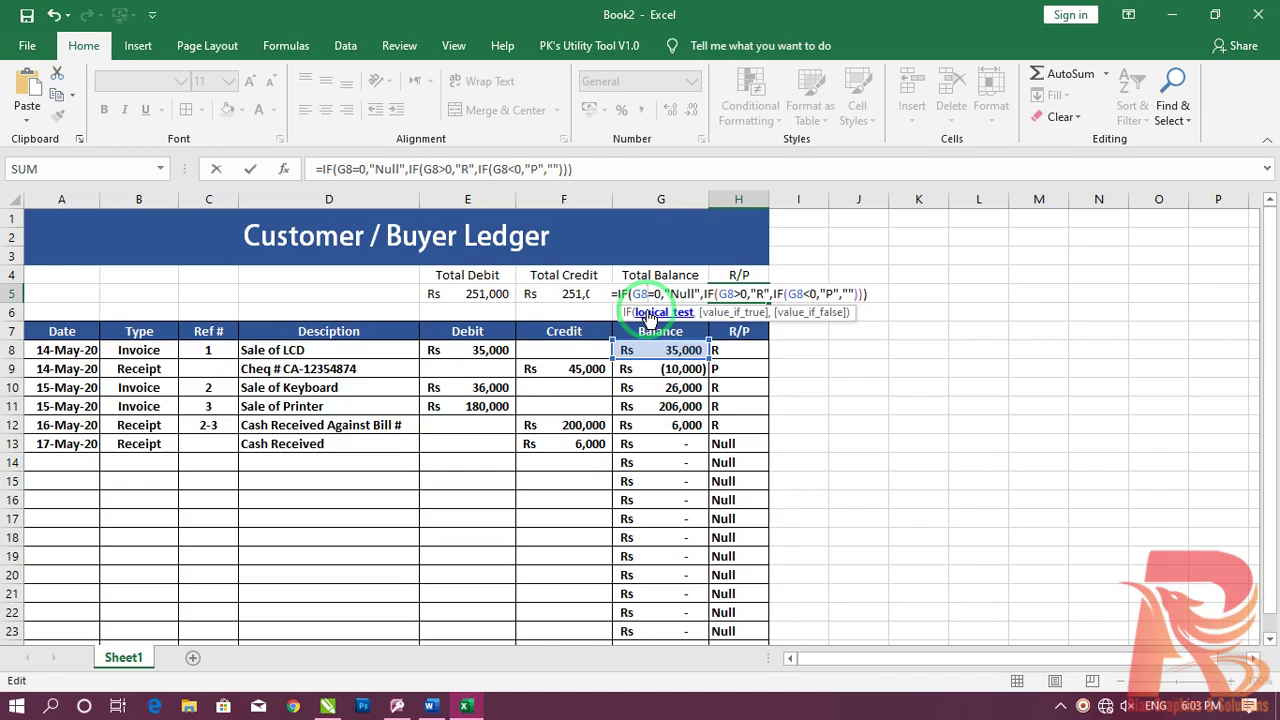
key("BackSpace")
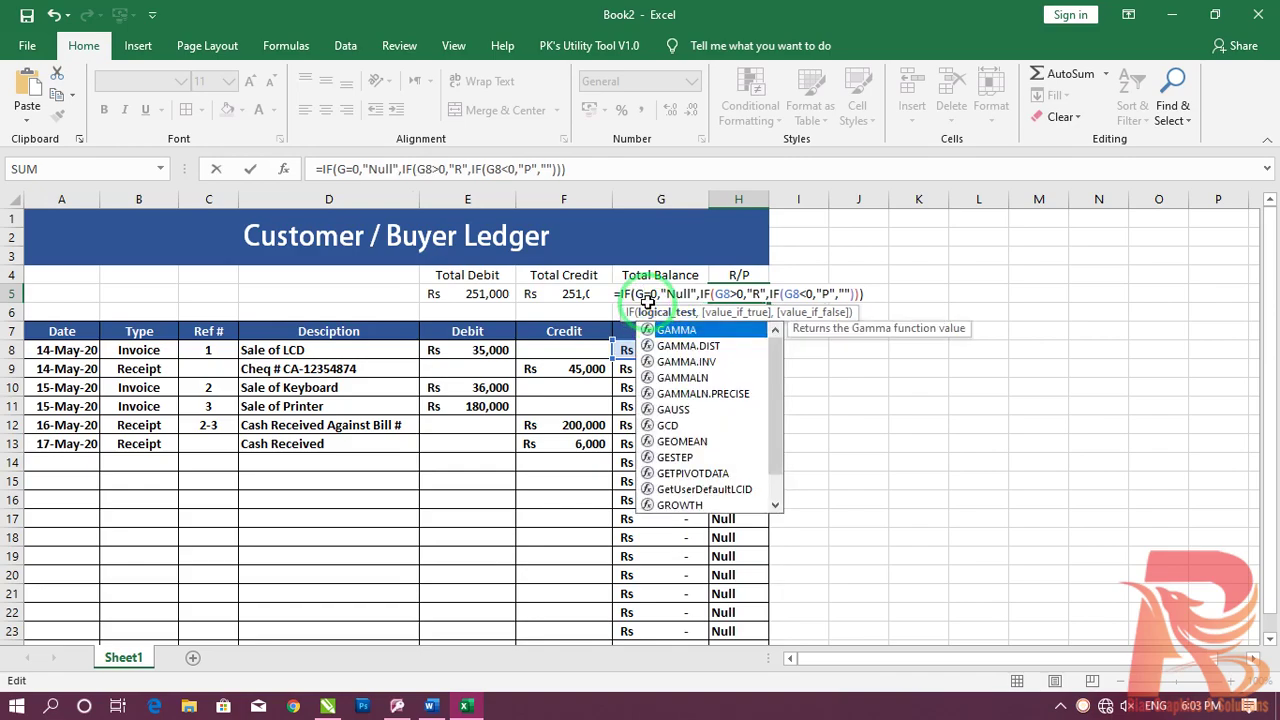
type("5")
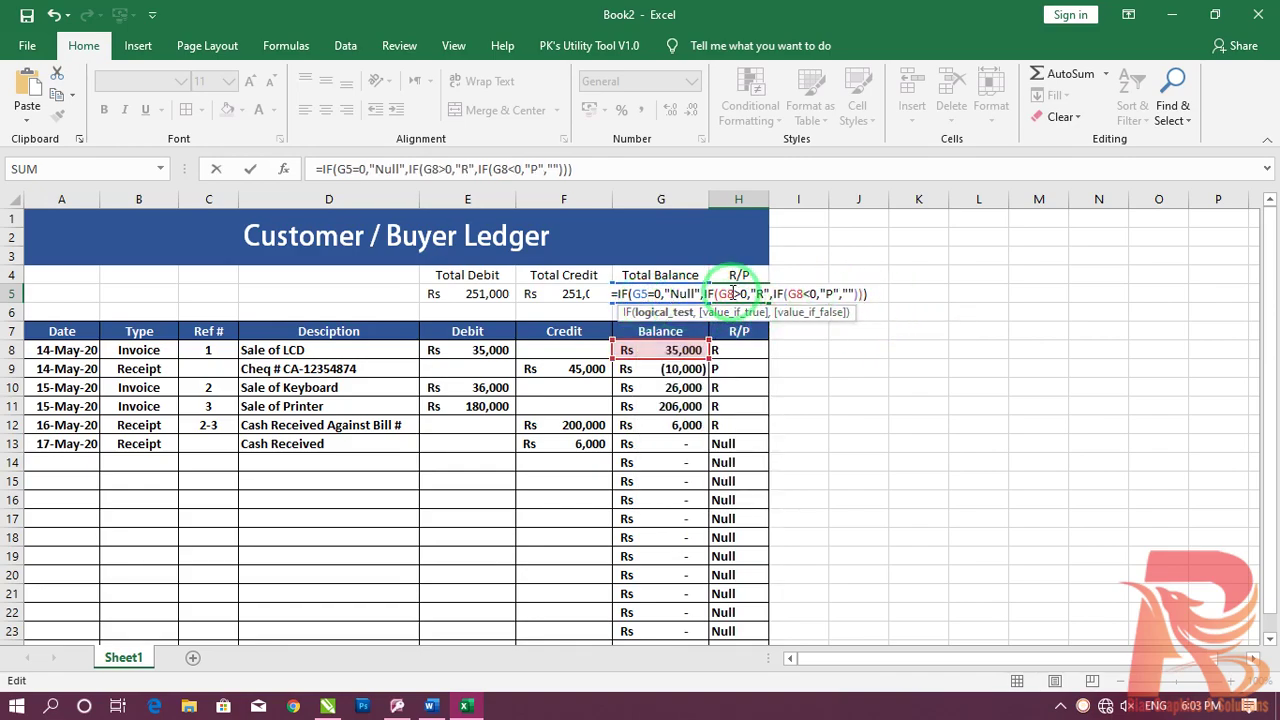
left_click(727, 293)
key("BackSpace")
type("5")
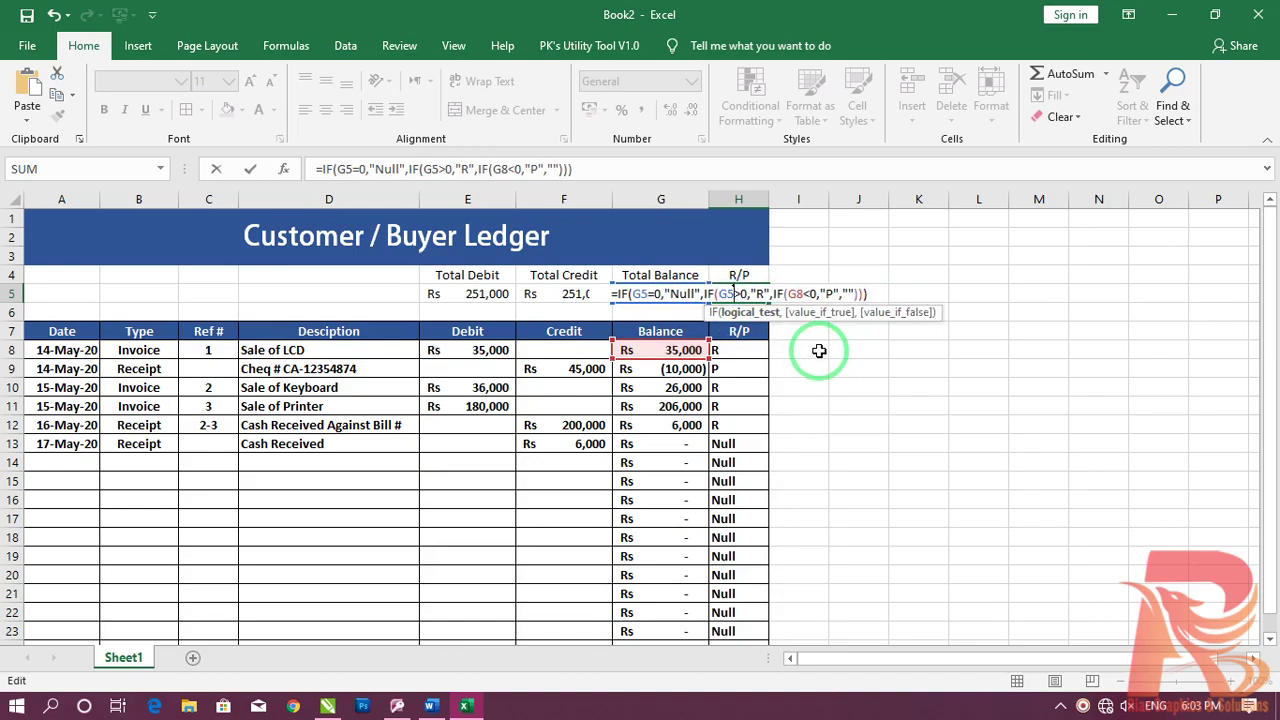
left_click(797, 293)
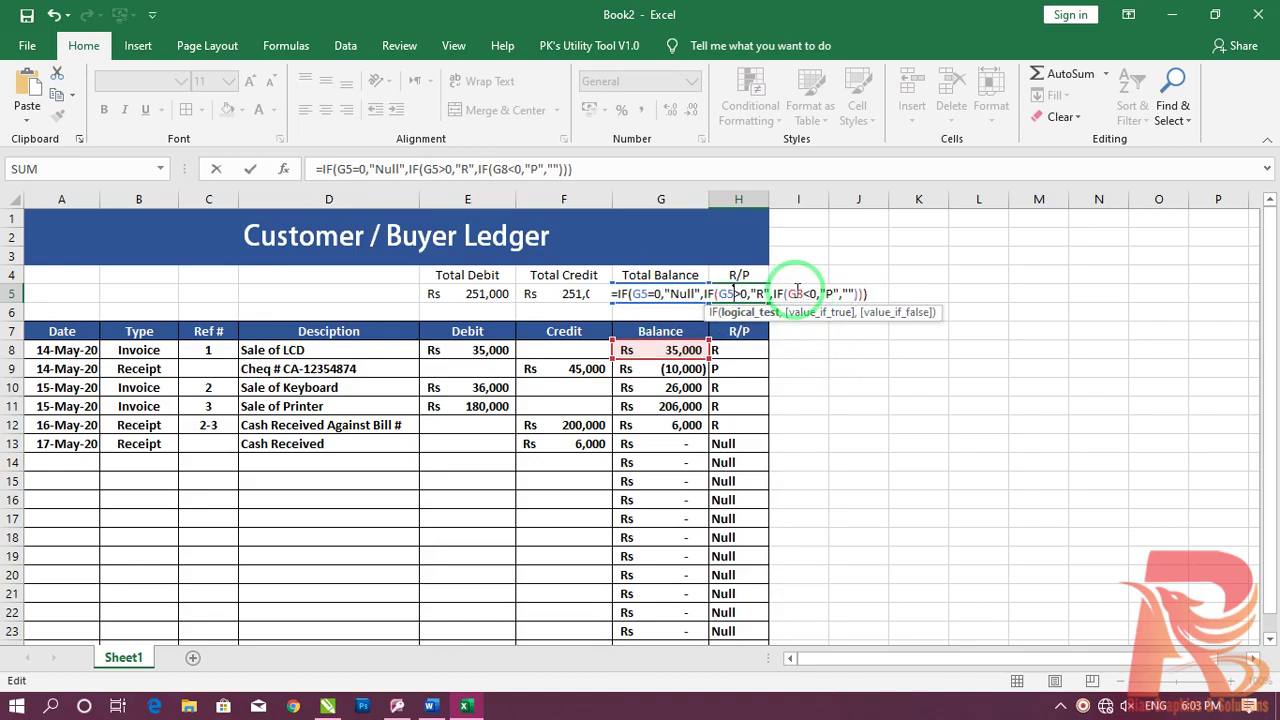
left_click(797, 293)
key("BackSpace")
type("5")
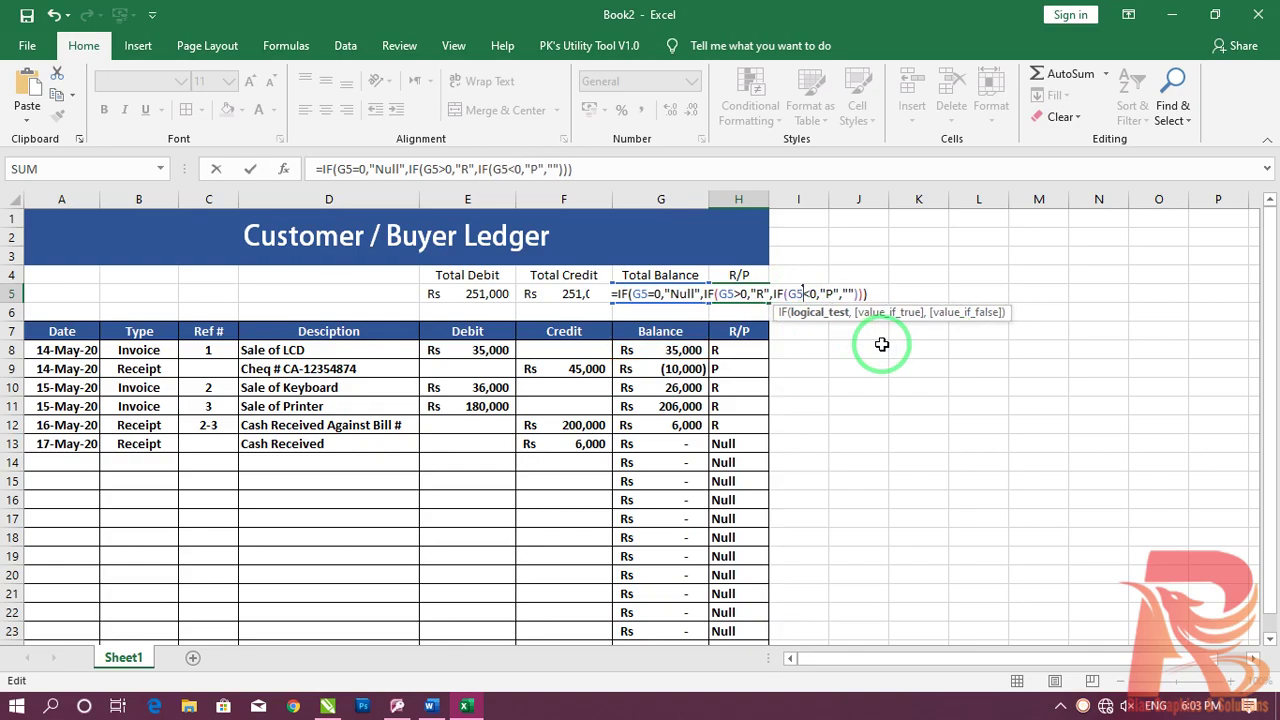
key("Return")
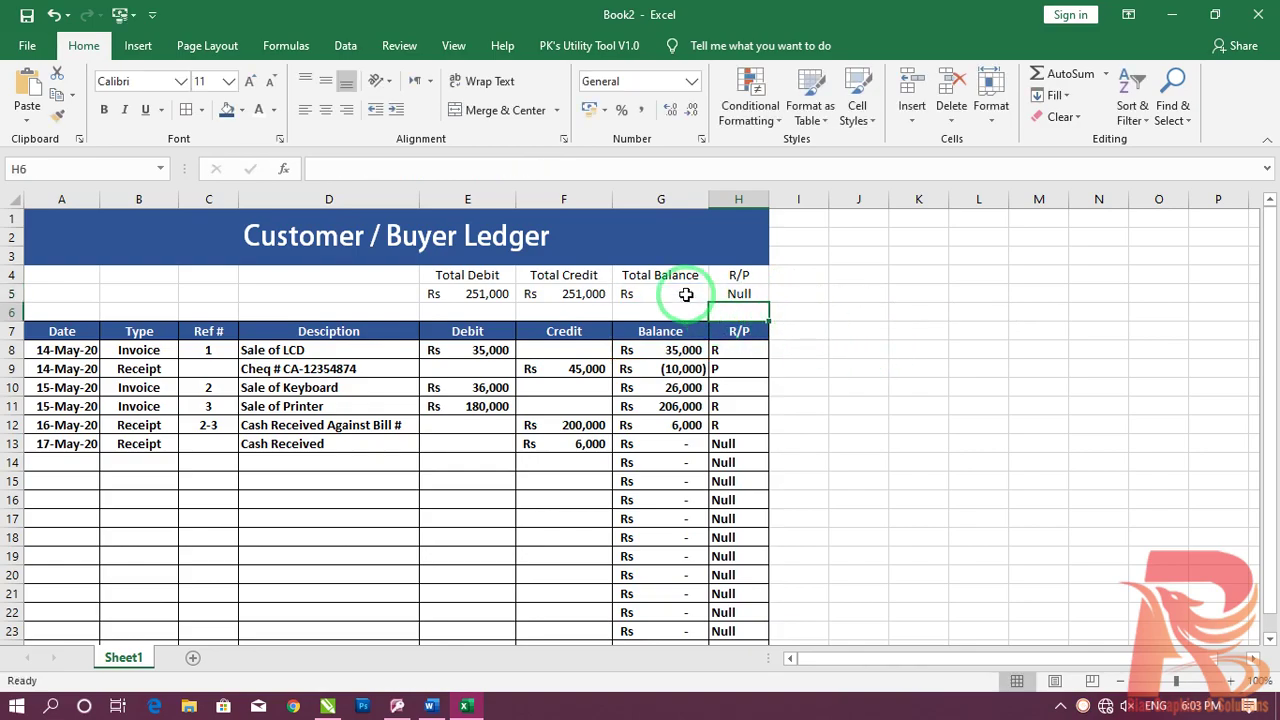
left_click(670, 293)
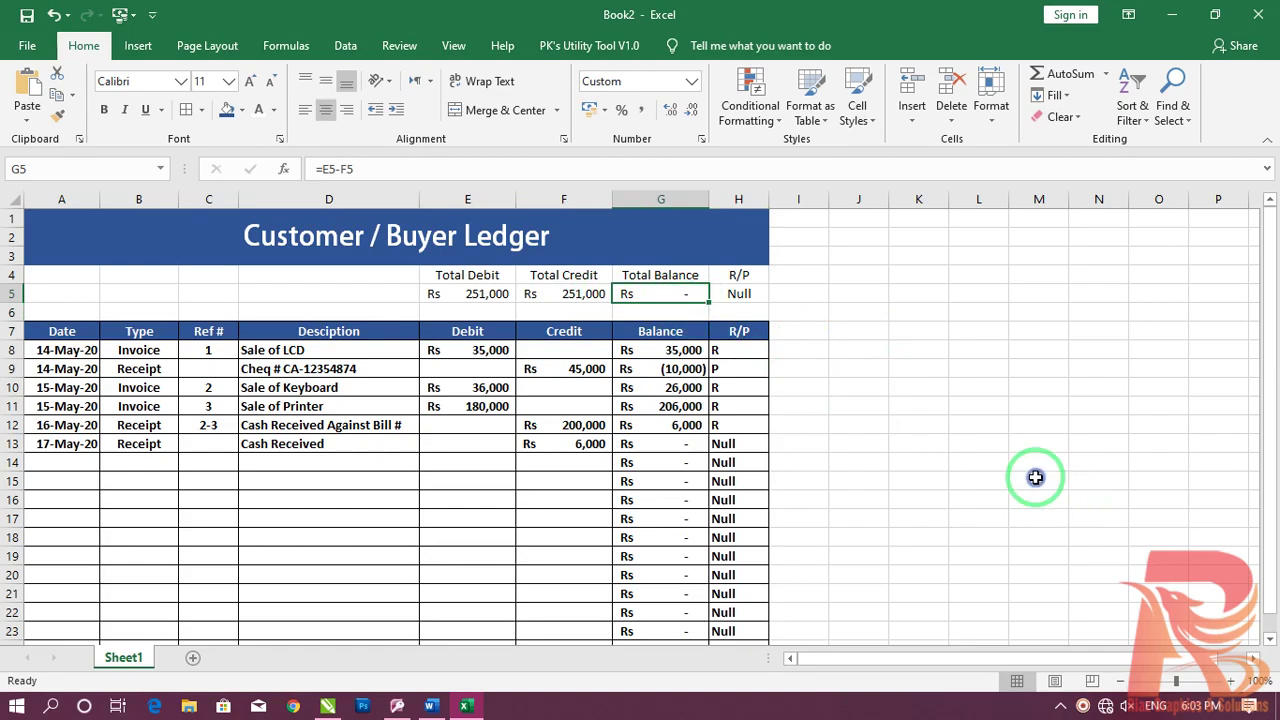
Step: Delete the blank row 6 above the ledger table
right_click(15, 312)
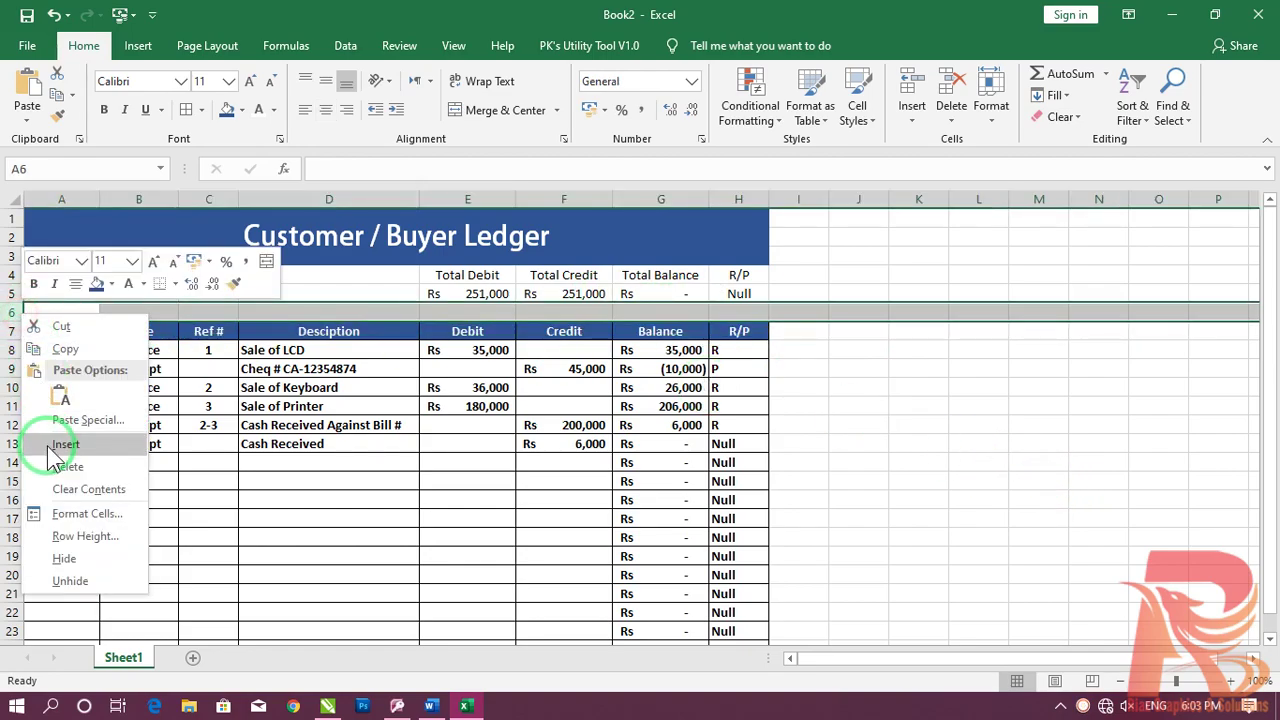
left_click(60, 464)
left_click(1037, 404)
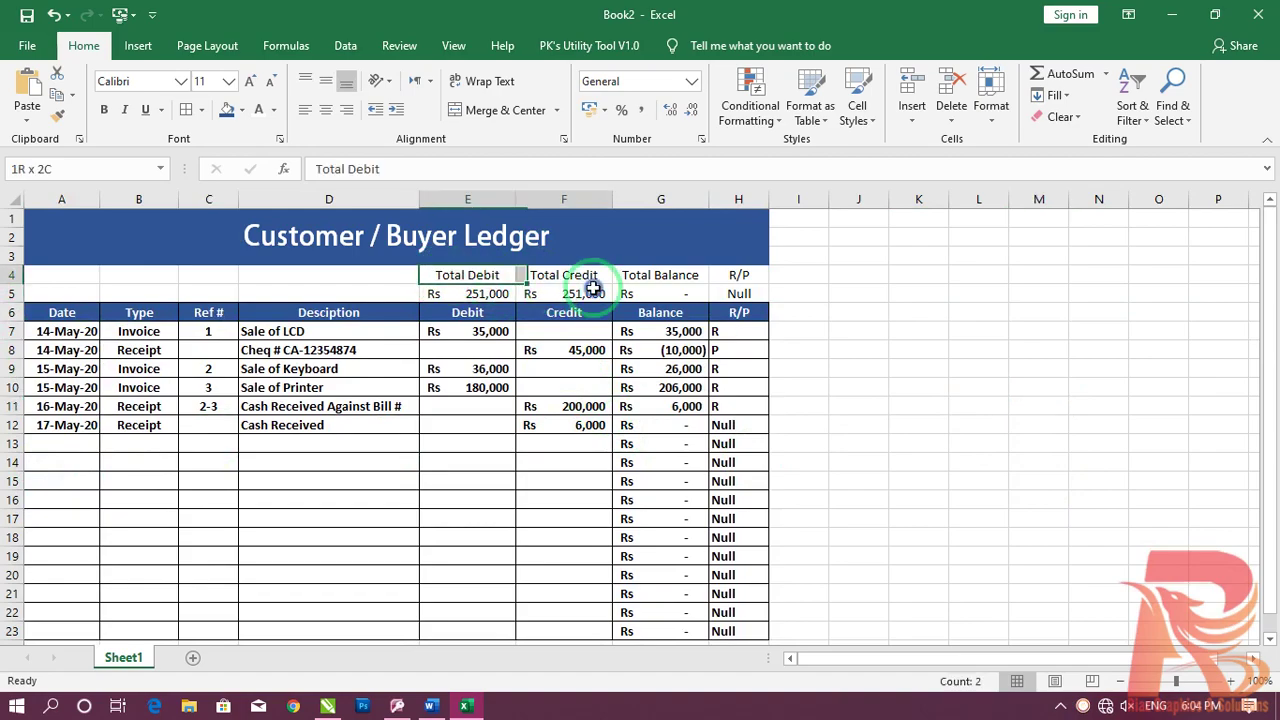
Step: Style E4:H5 with dark blue fill, white bold text and middle alignment
left_click_drag(436, 274, 740, 292)
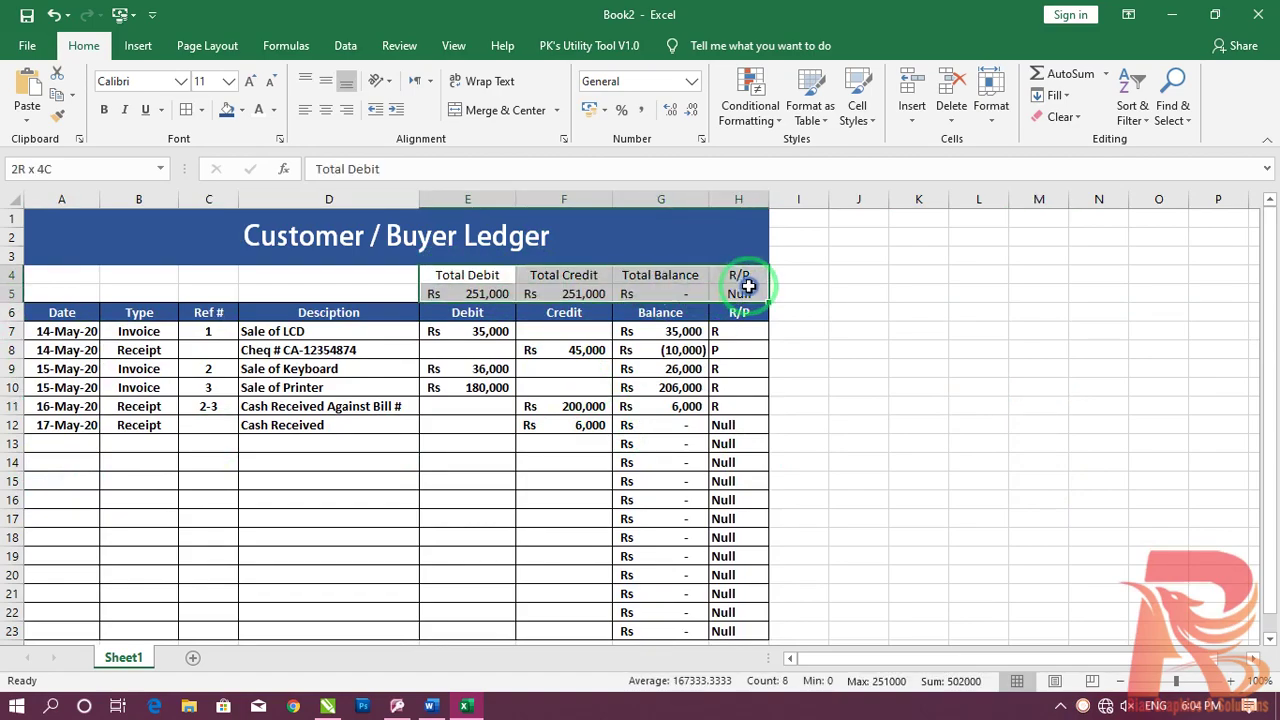
left_click(228, 113)
left_click(258, 110)
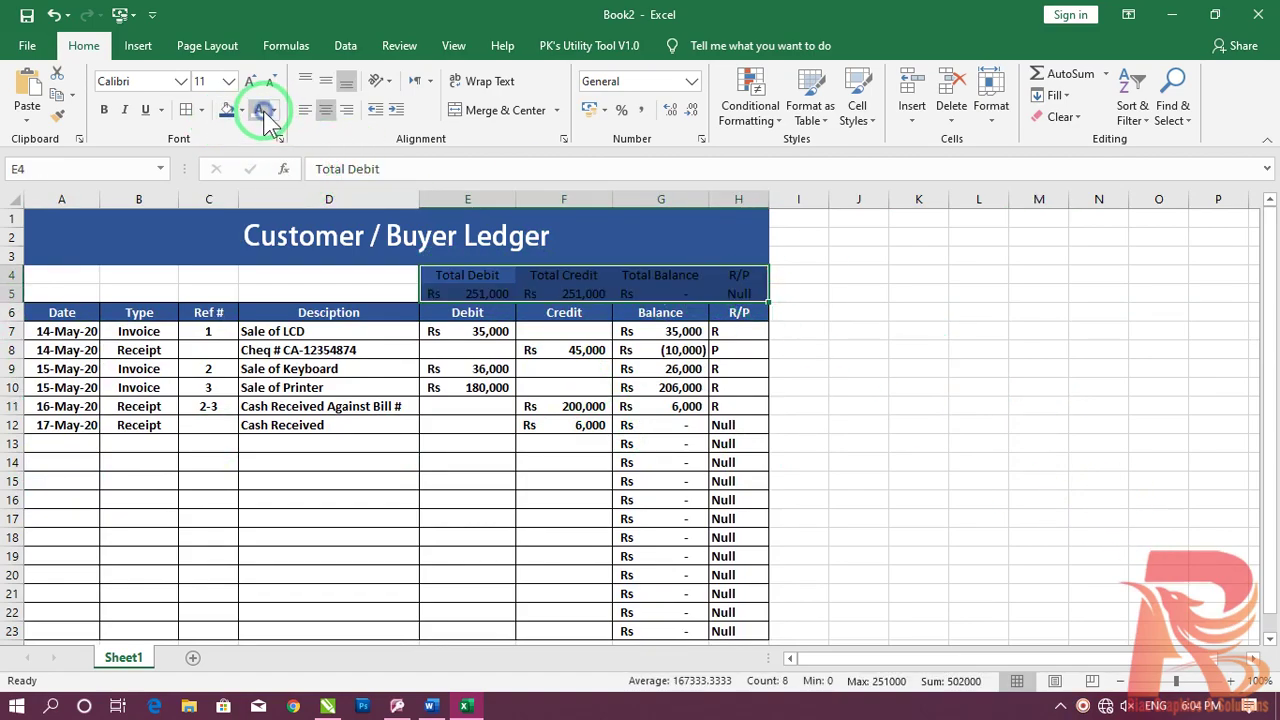
left_click(103, 110)
left_click(325, 81)
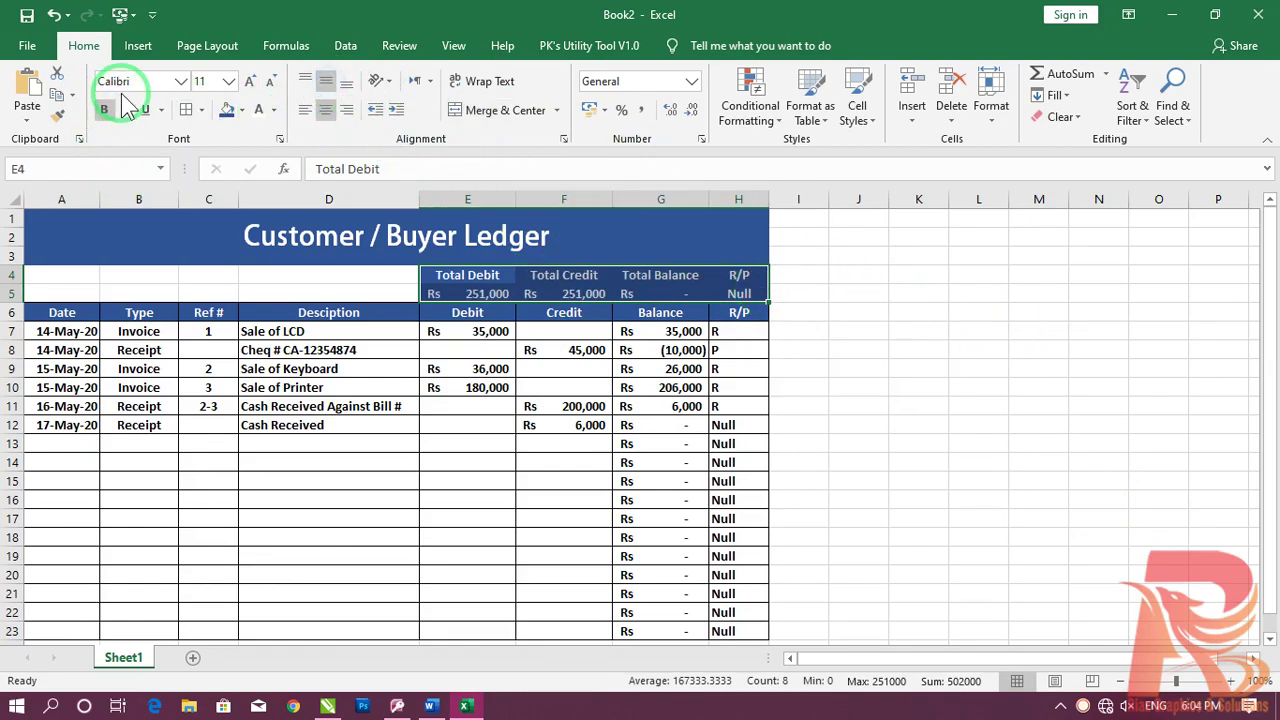
left_click(1137, 463)
left_click(972, 440)
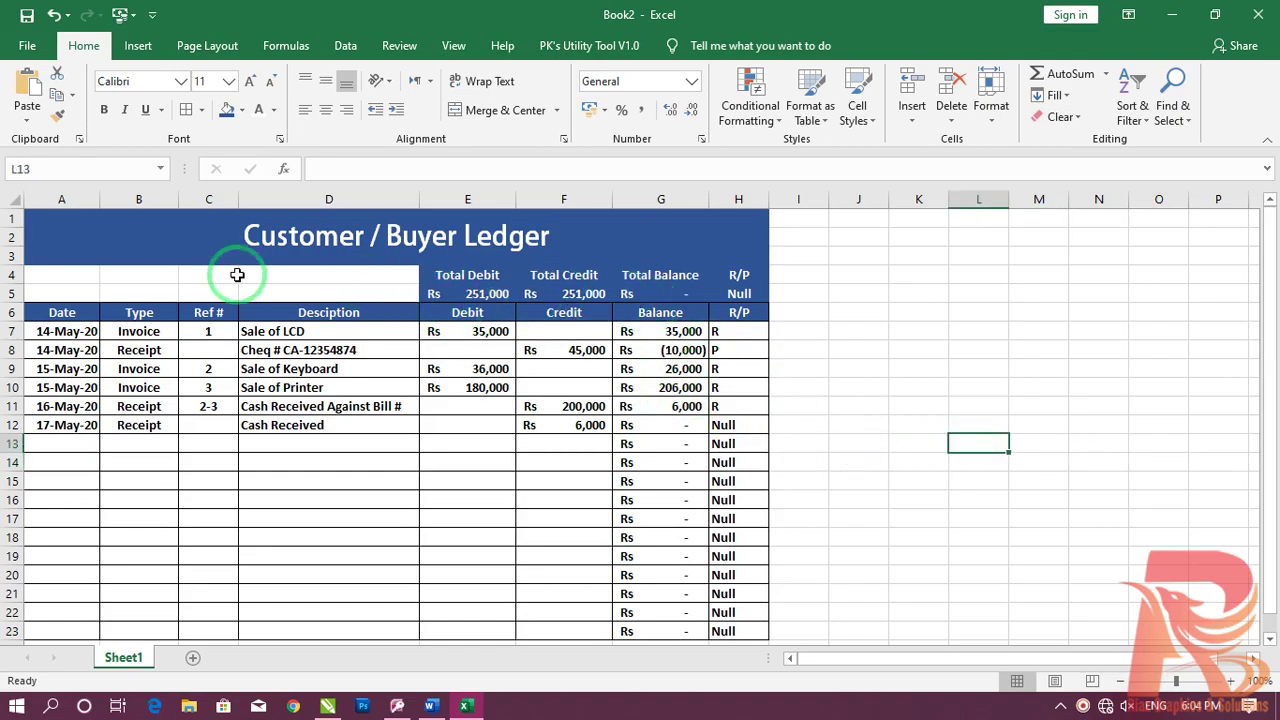
Step: Fill A4:D5 with the same dark blue
left_click_drag(34, 275, 335, 293)
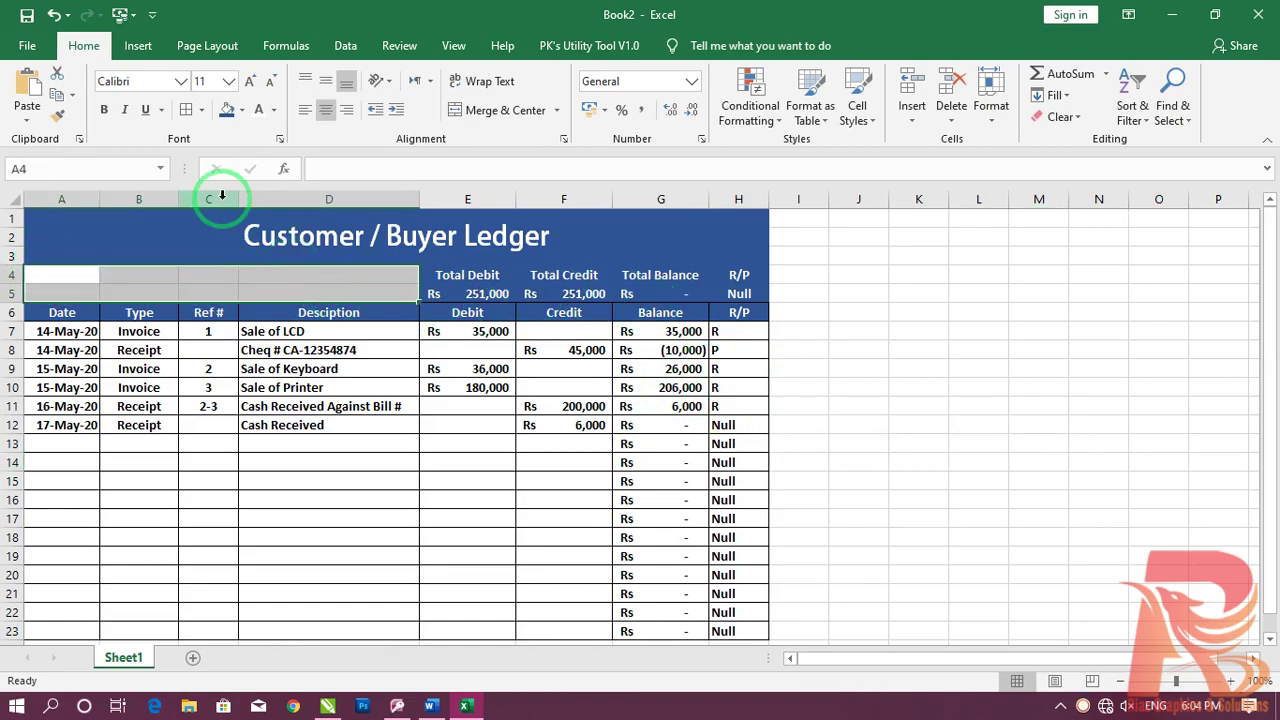
left_click(226, 109)
left_click(1052, 381)
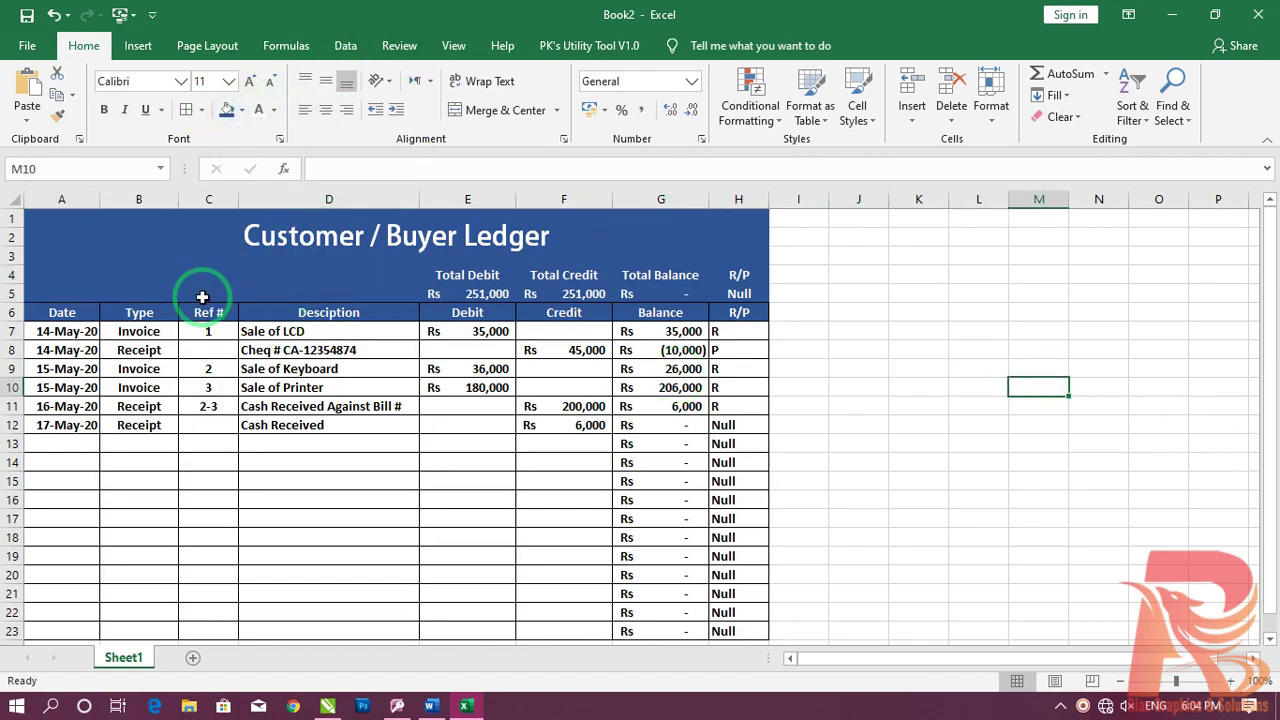
Step: Label A4 'Customer Name' and merge C4:D4 for the name entry
left_click(53, 269)
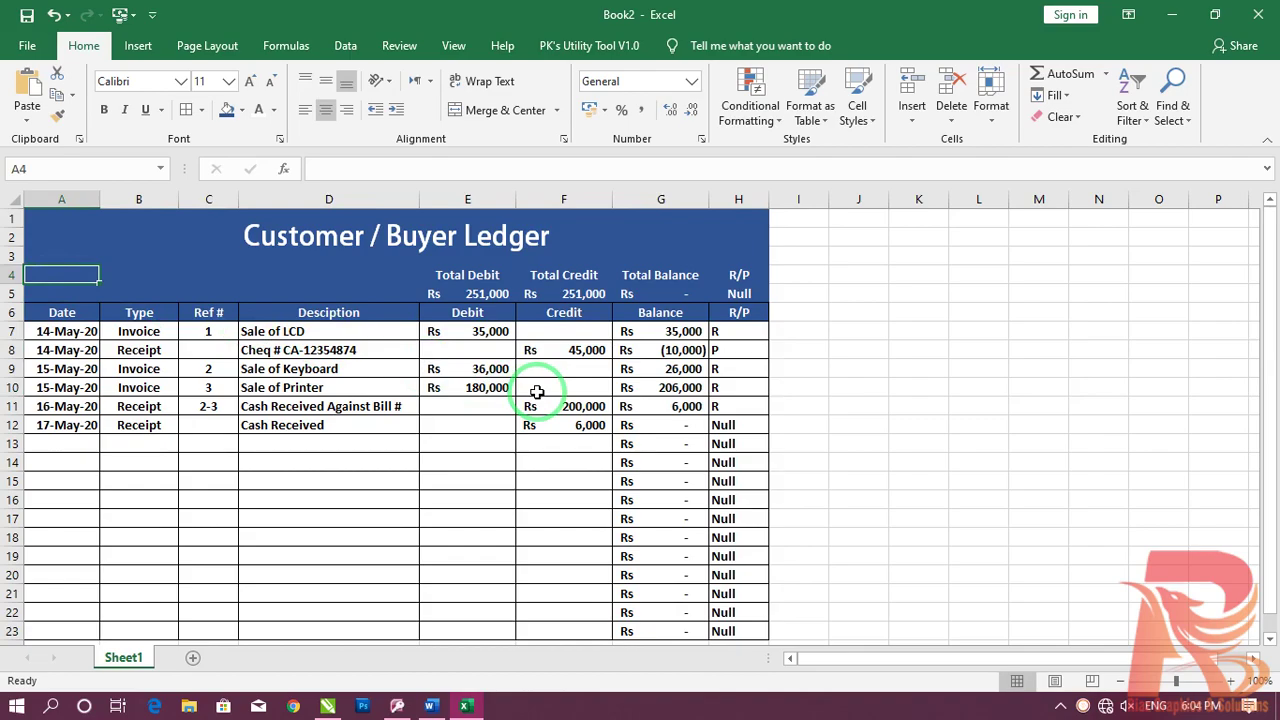
type("Customer N")
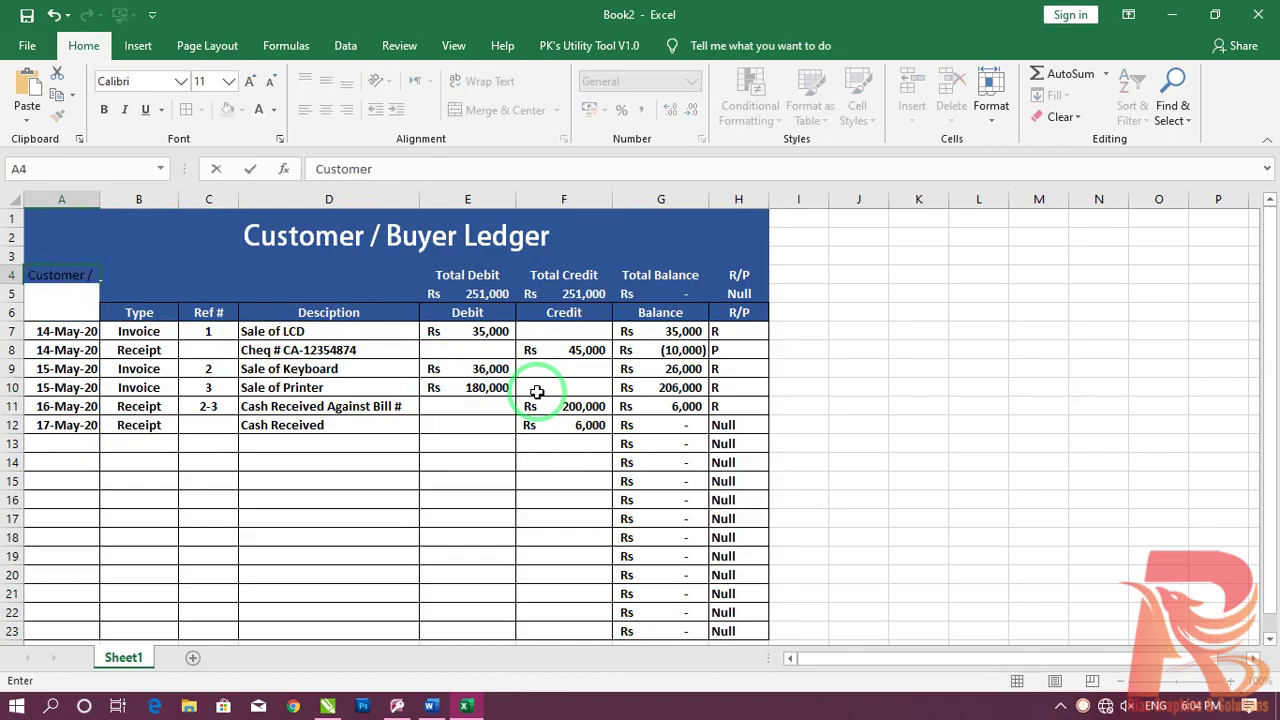
type("ame")
key("ctrl+Return")
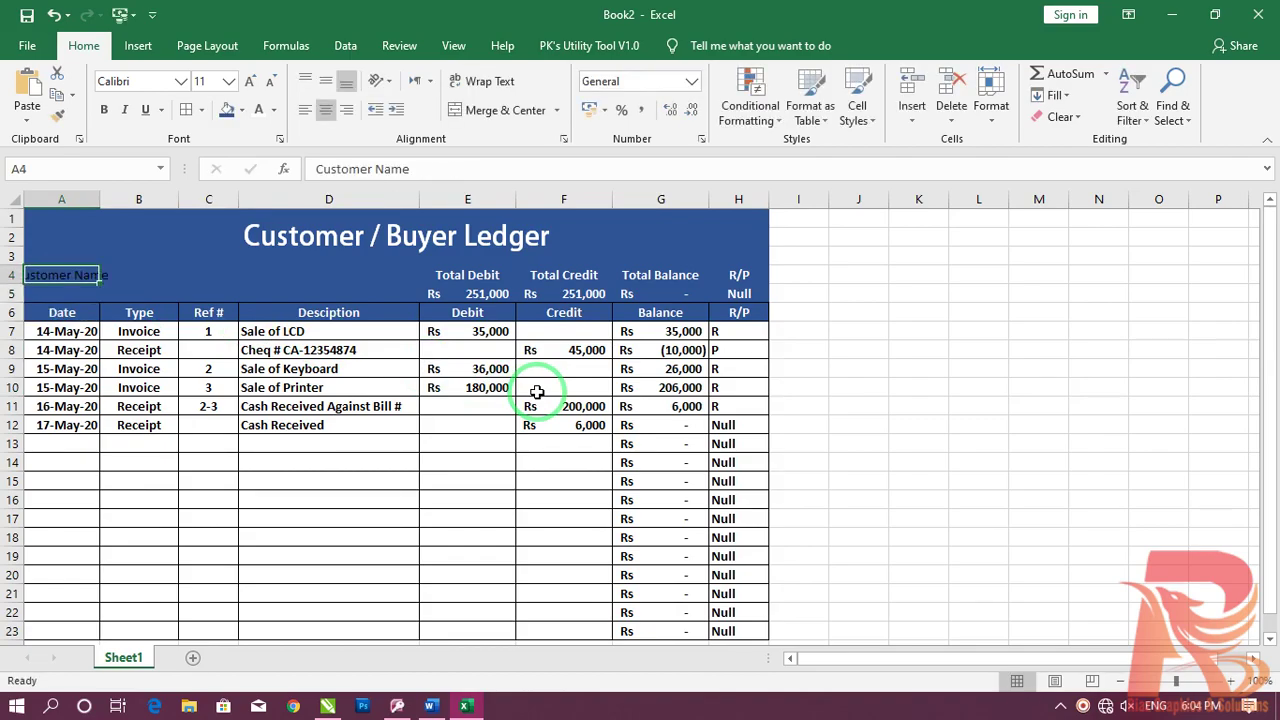
left_click(184, 270)
left_click_drag(184, 270, 361, 278)
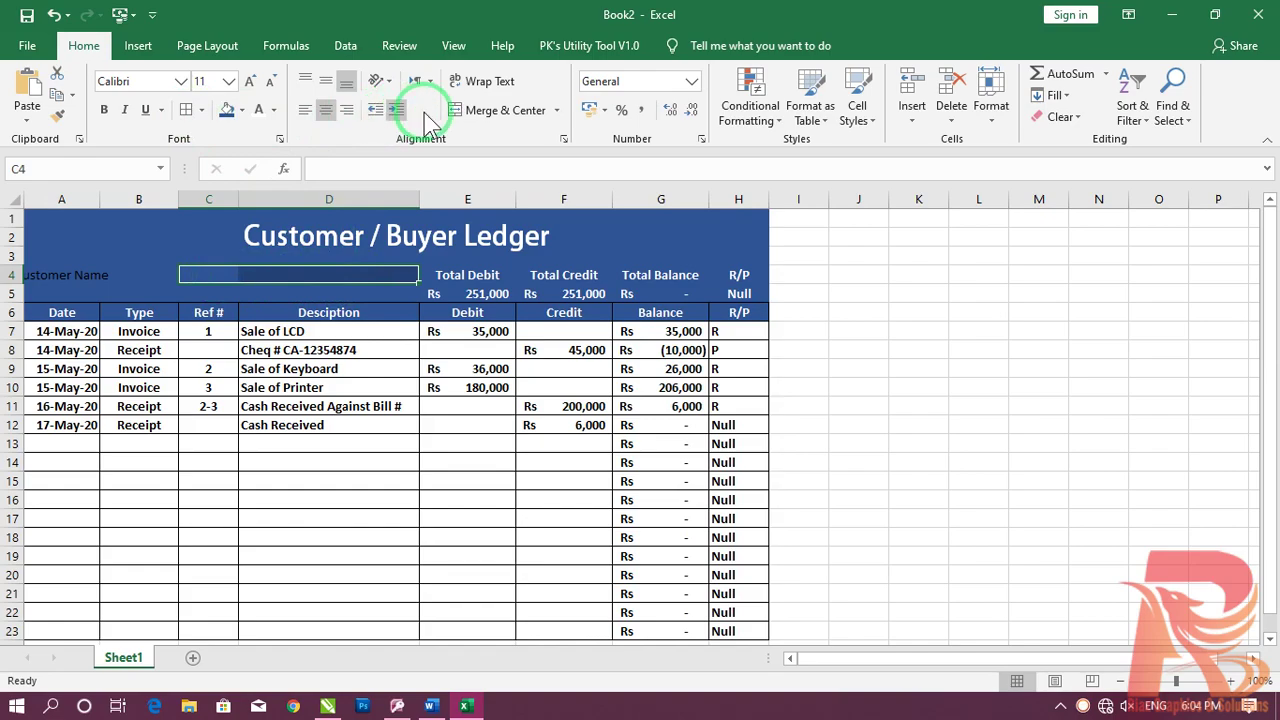
left_click(505, 110)
Step: Merge A4:B4 and A5:B5, label A5 'Contact Number', and merge C5:D5
left_click_drag(40, 274, 113, 273)
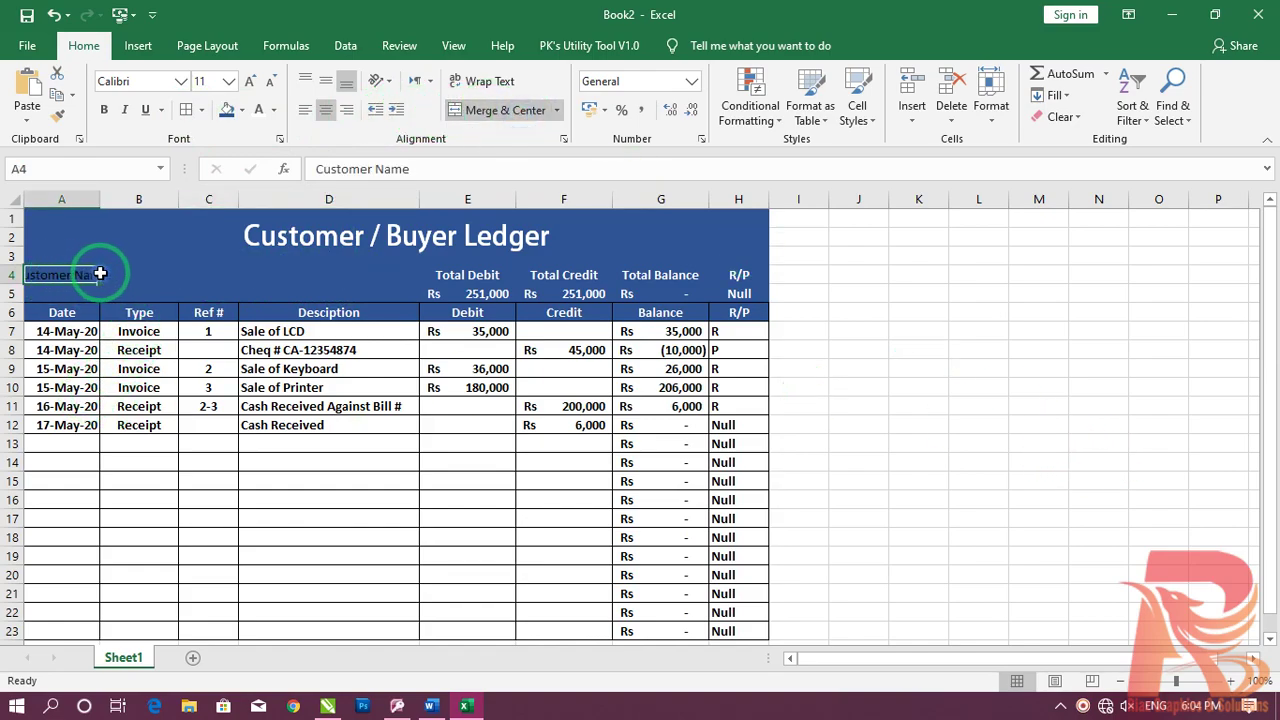
left_click(490, 110)
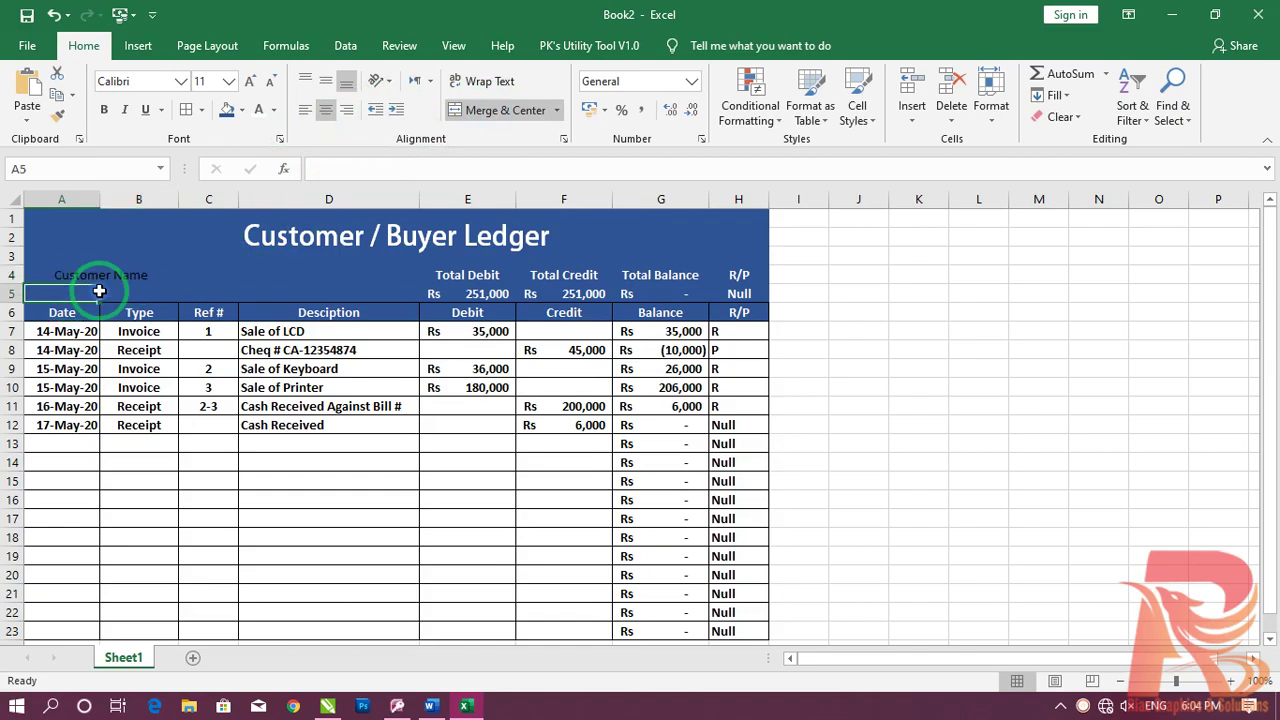
left_click_drag(45, 292, 110, 289)
left_click(470, 110)
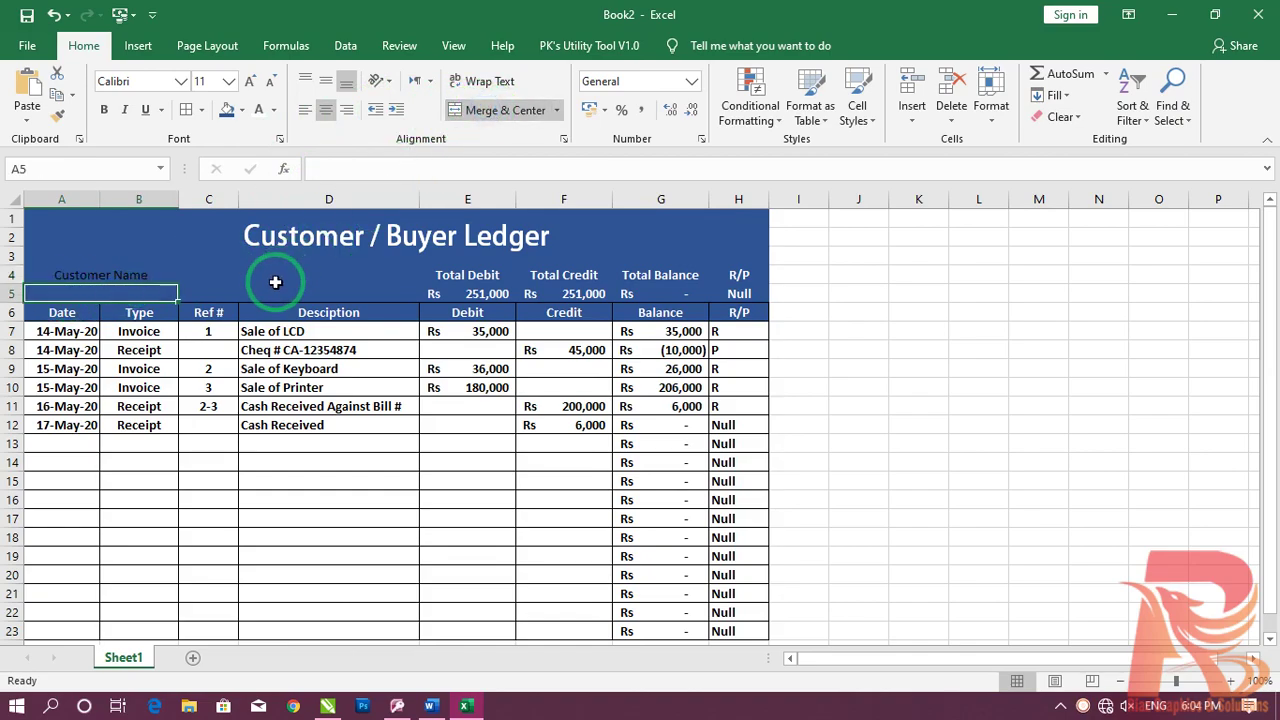
type("Contact Number")
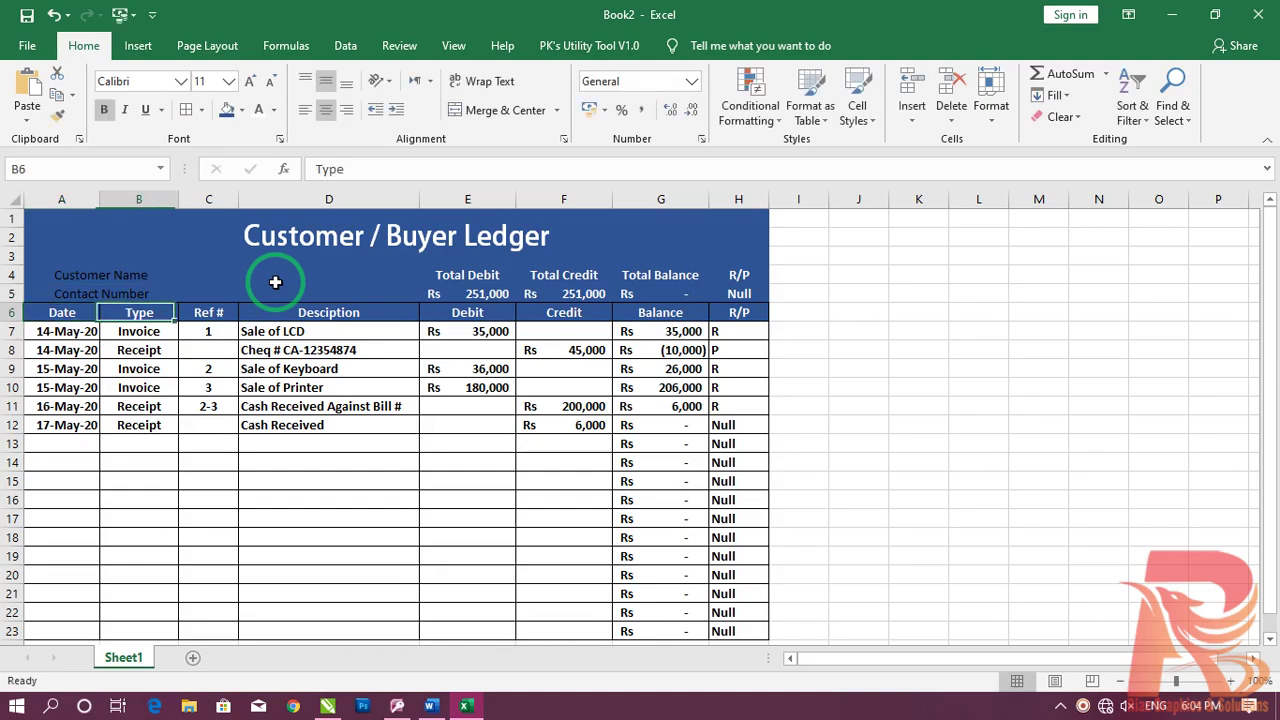
left_click_drag(230, 293, 268, 291)
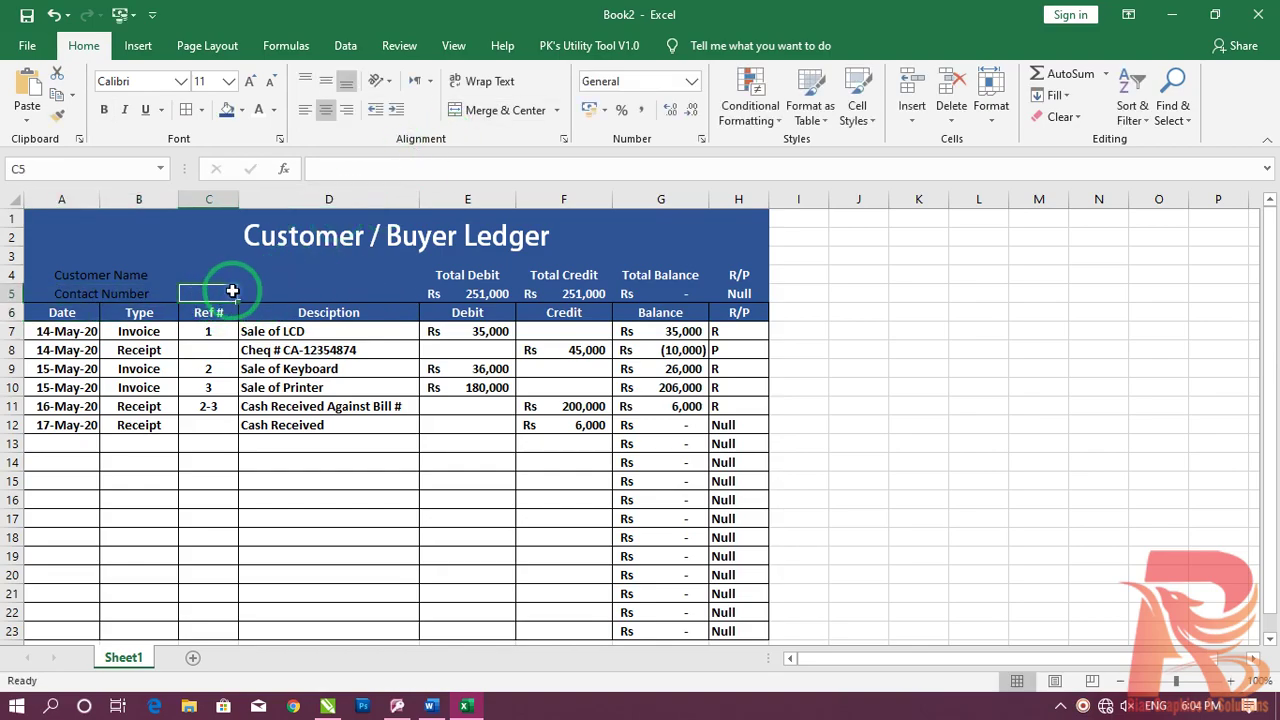
left_click(520, 110)
Step: Make the text in A4:D5 white
left_click(1180, 340)
left_click(239, 273)
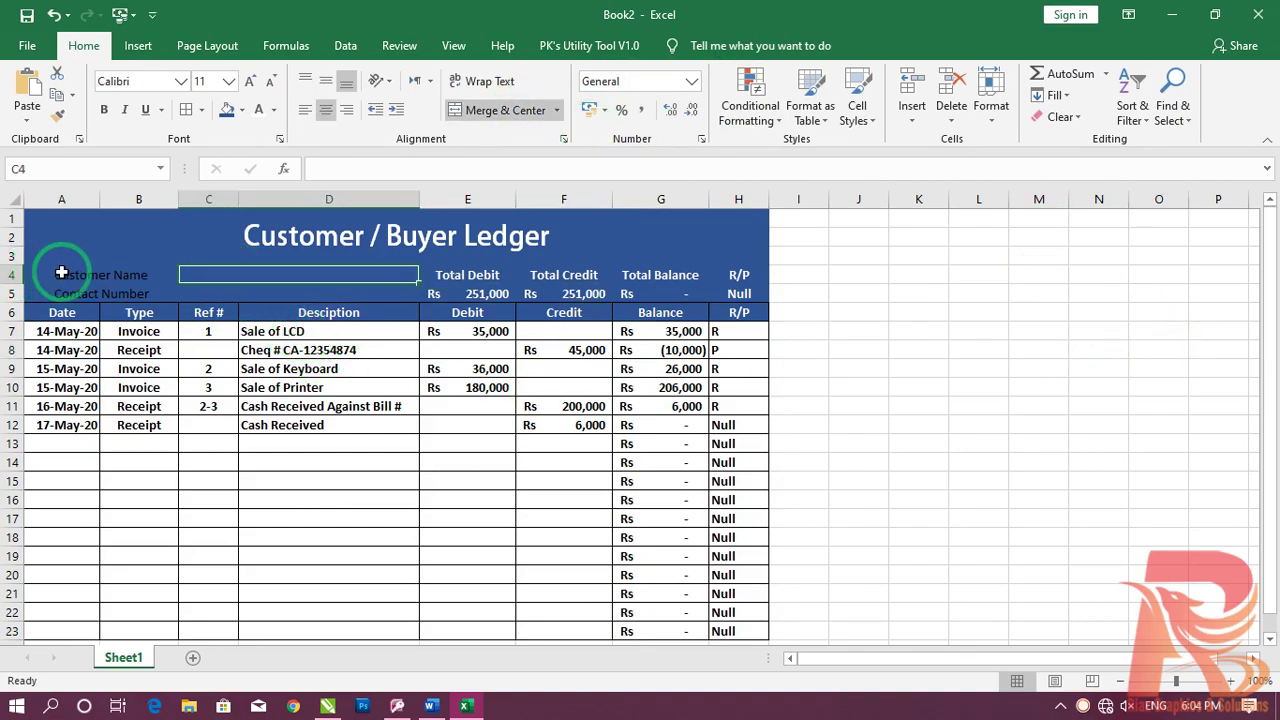
left_click_drag(63, 273, 258, 292)
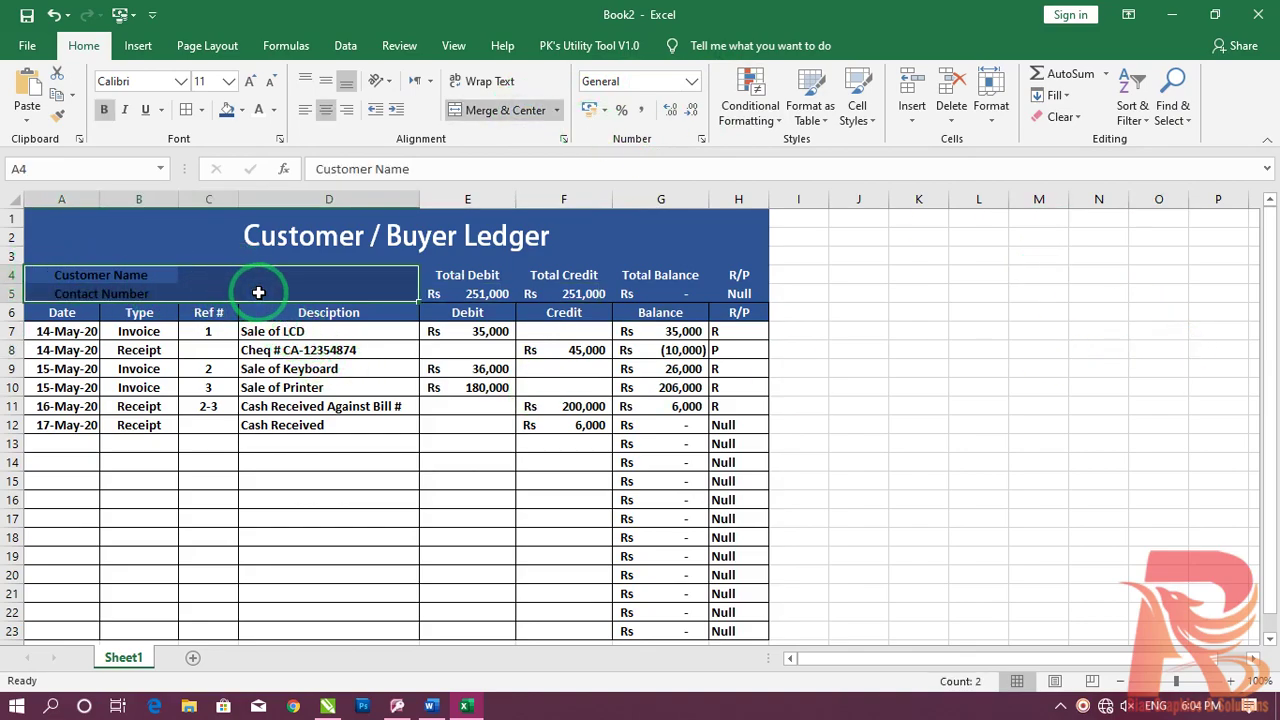
left_click(258, 109)
Step: Enter the customer's full name in the merged cell beside Customer Name
left_click(1205, 425)
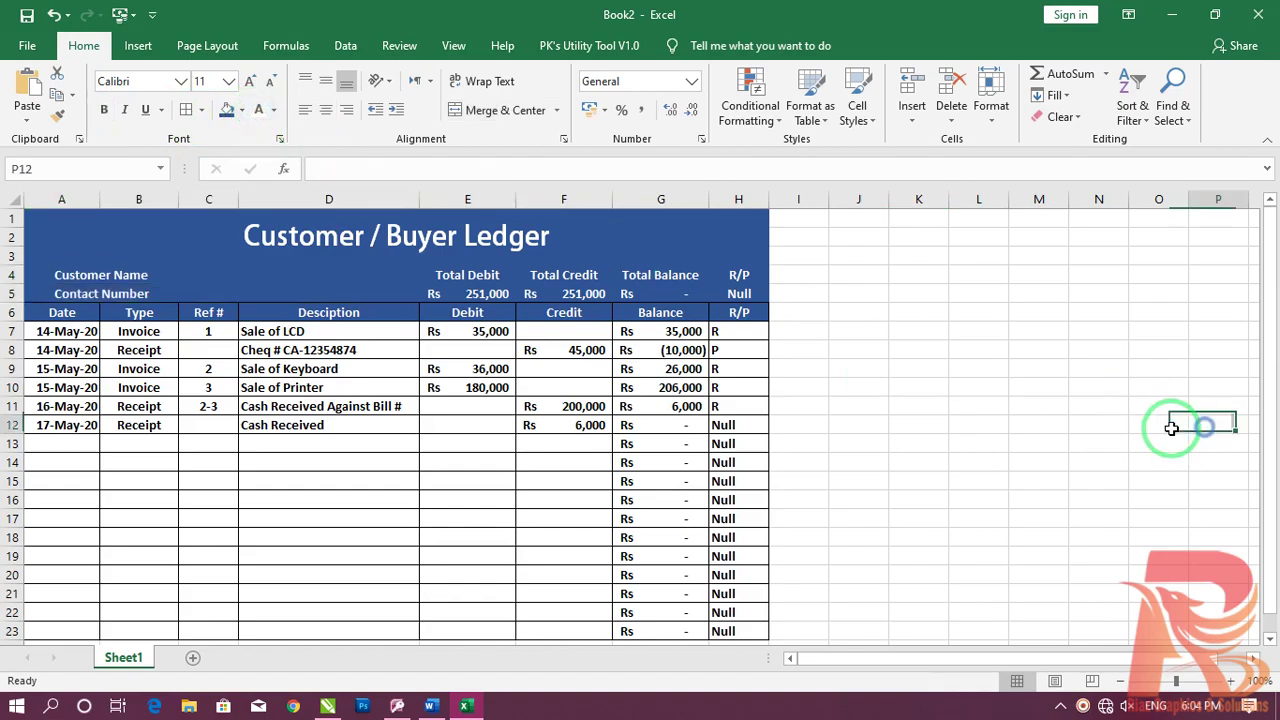
left_click(296, 274)
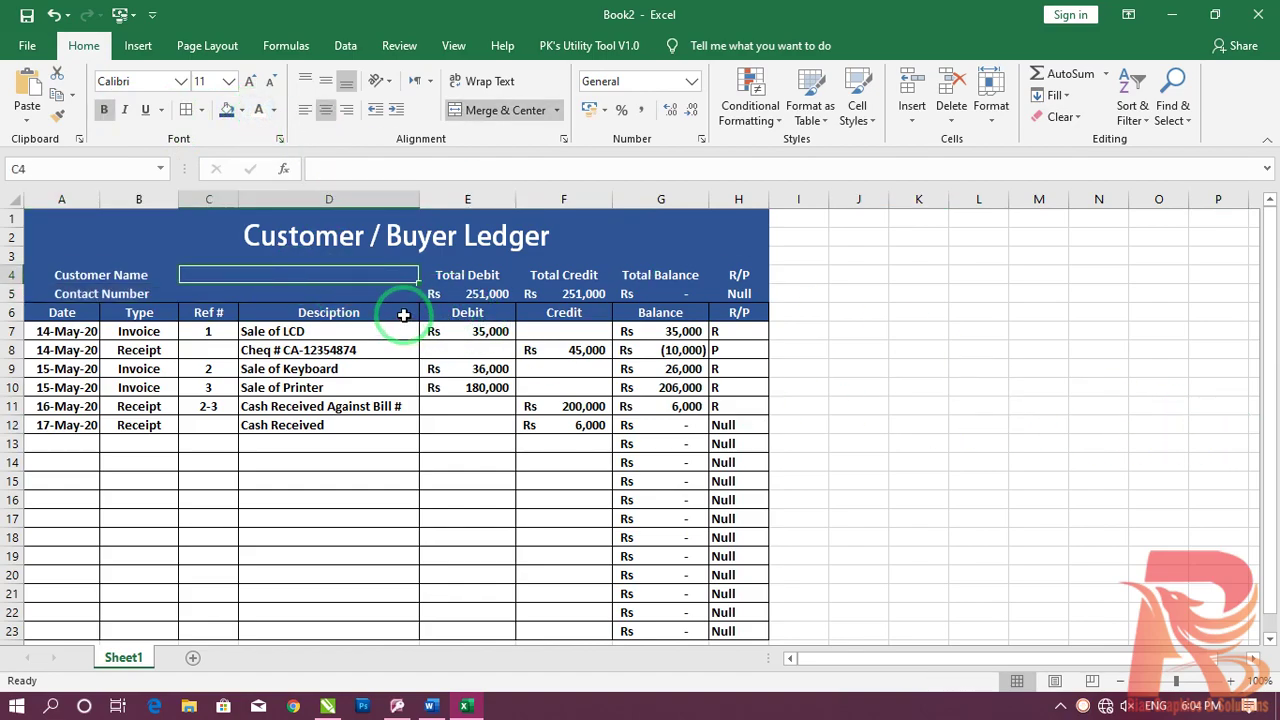
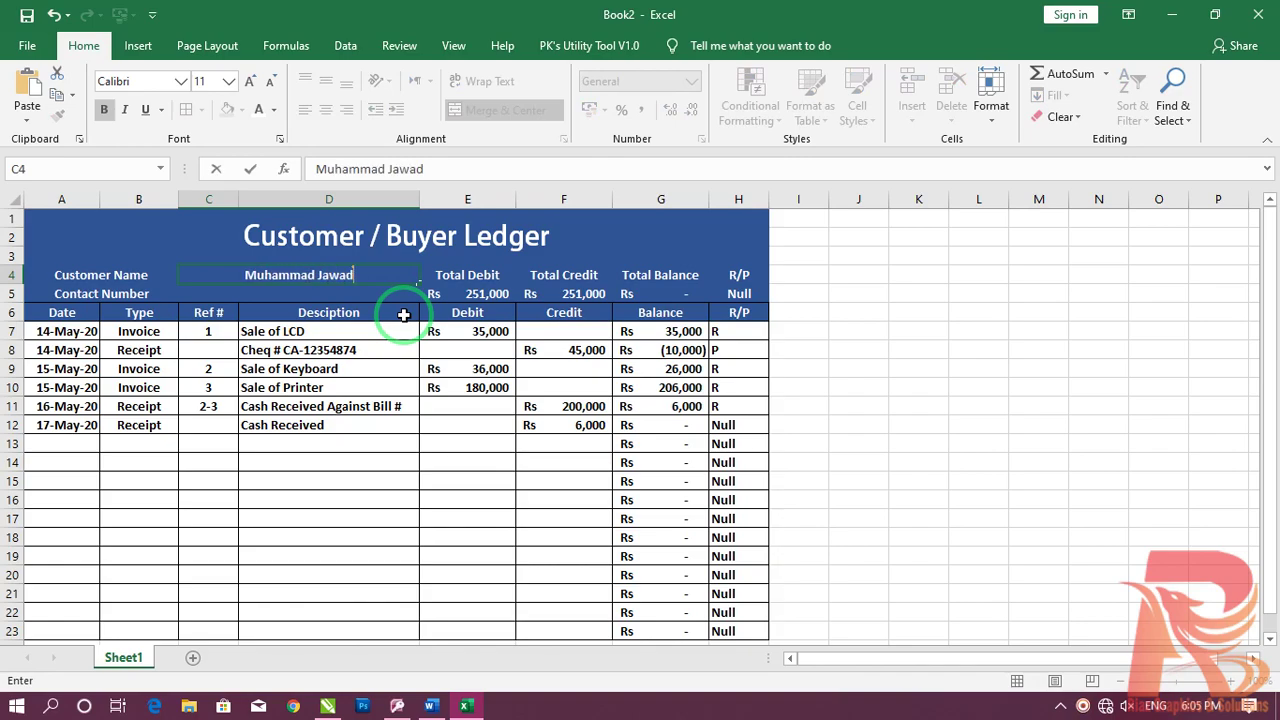
key("Return")
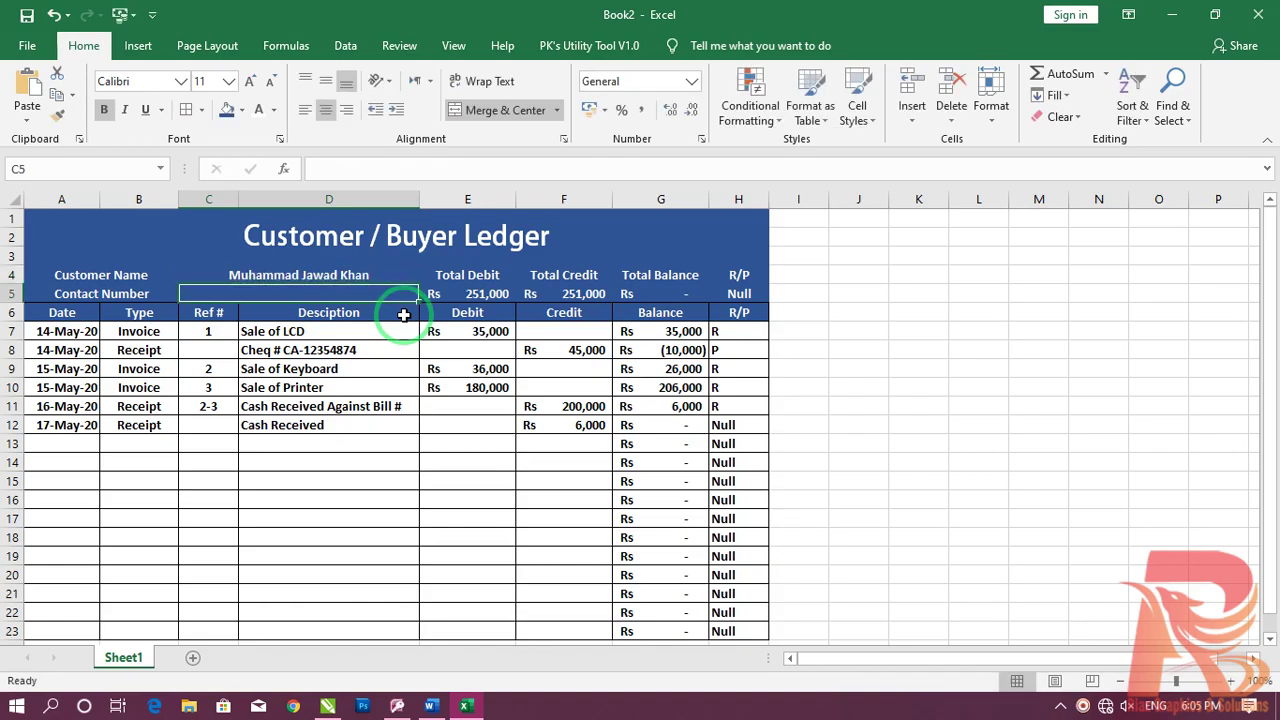
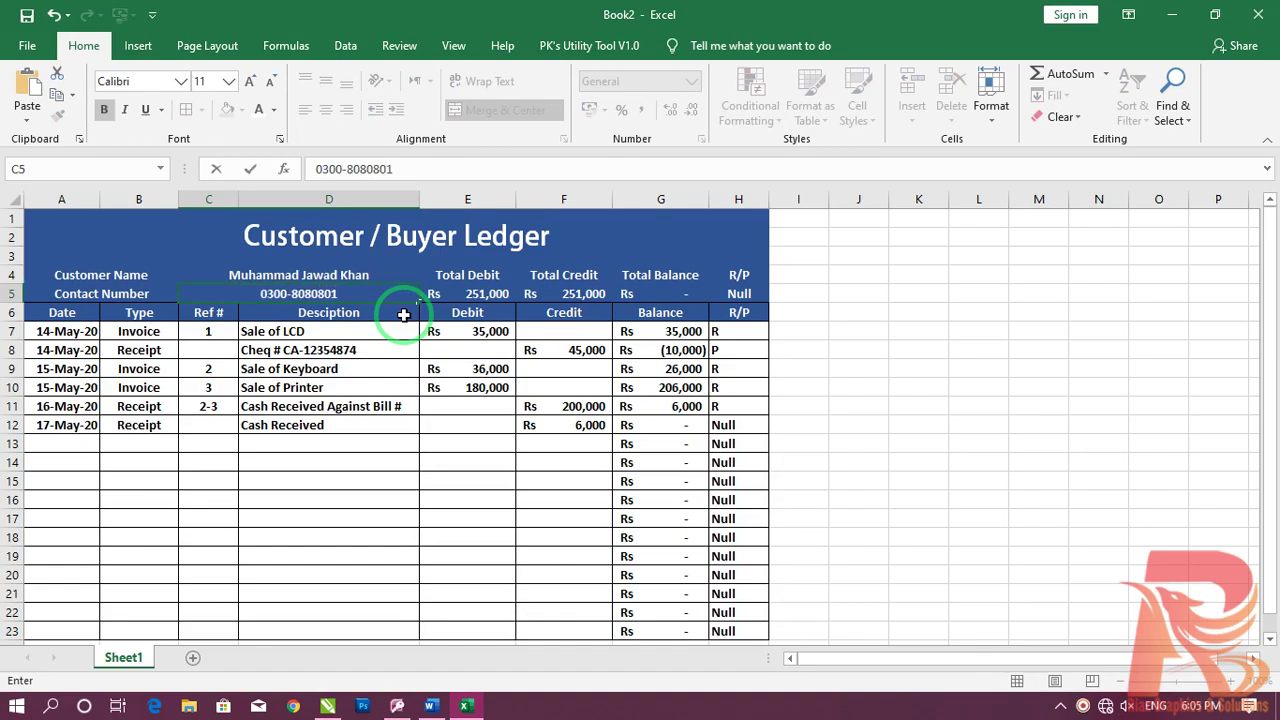
Step: Enter the customer's contact number in the merged cell beside Contact Number
key("Return")
left_click(1090, 538)
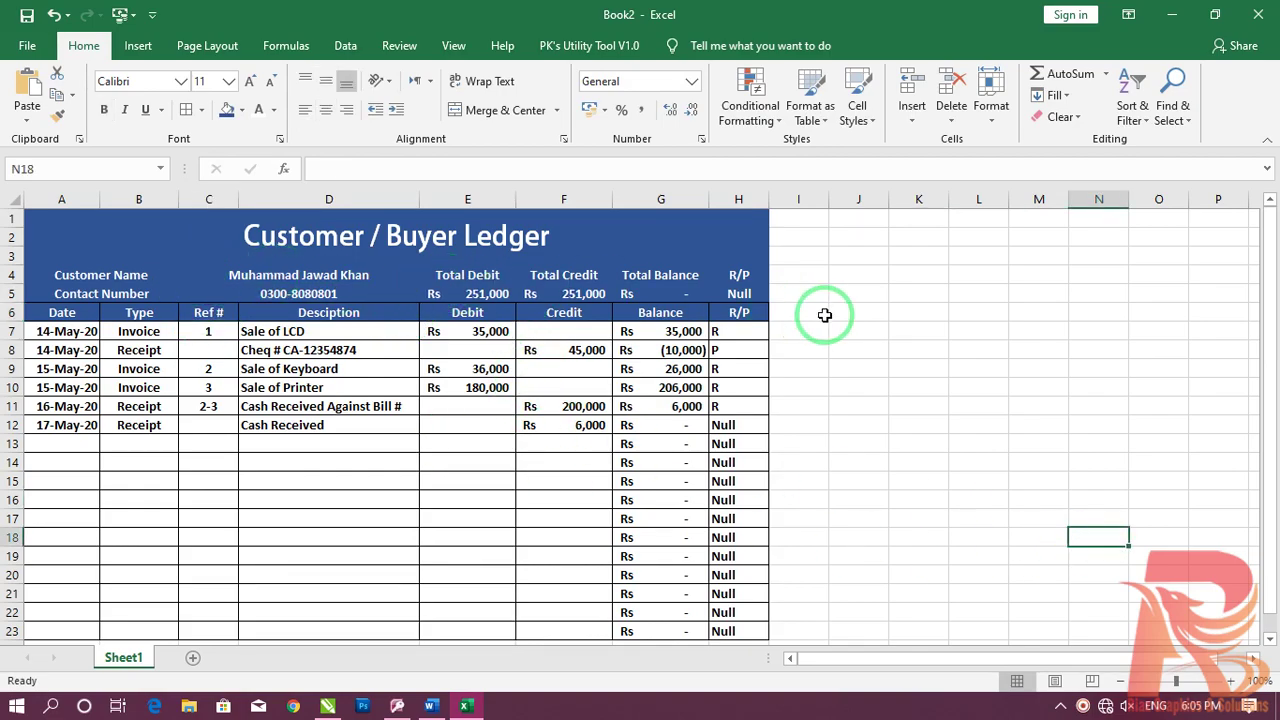
left_click(1003, 497)
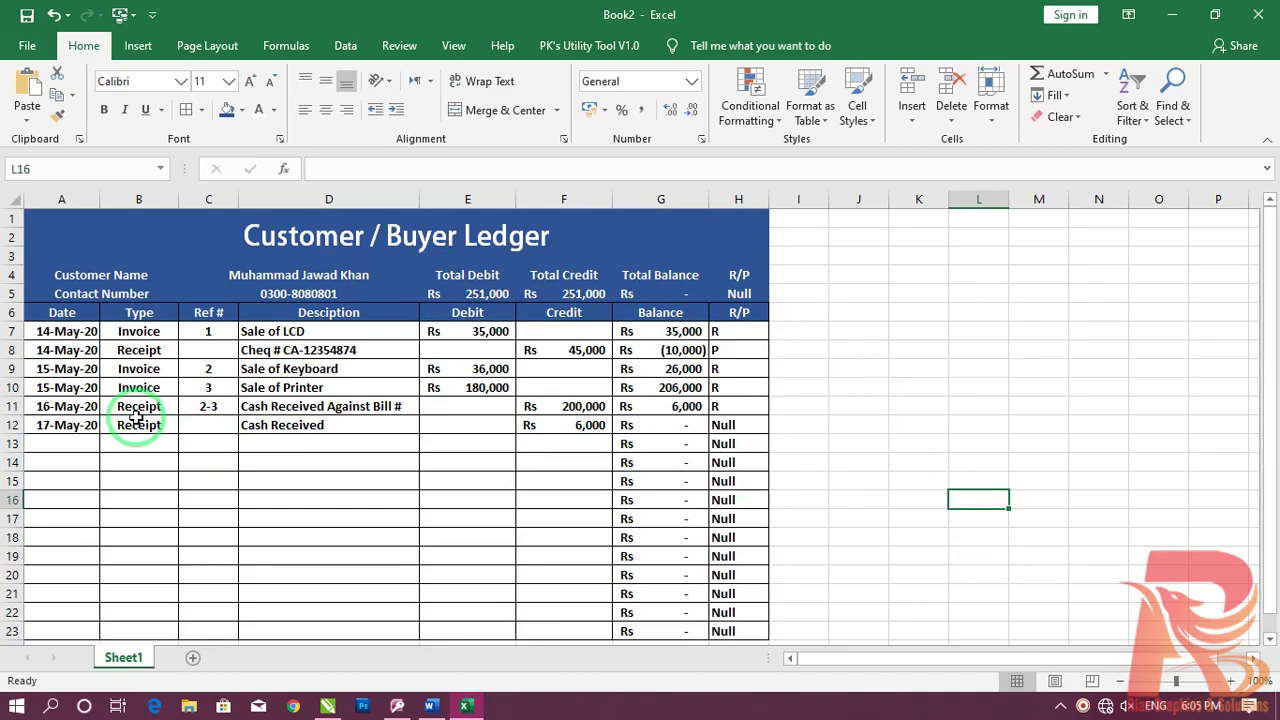
scroll(218, 421, "down", 1)
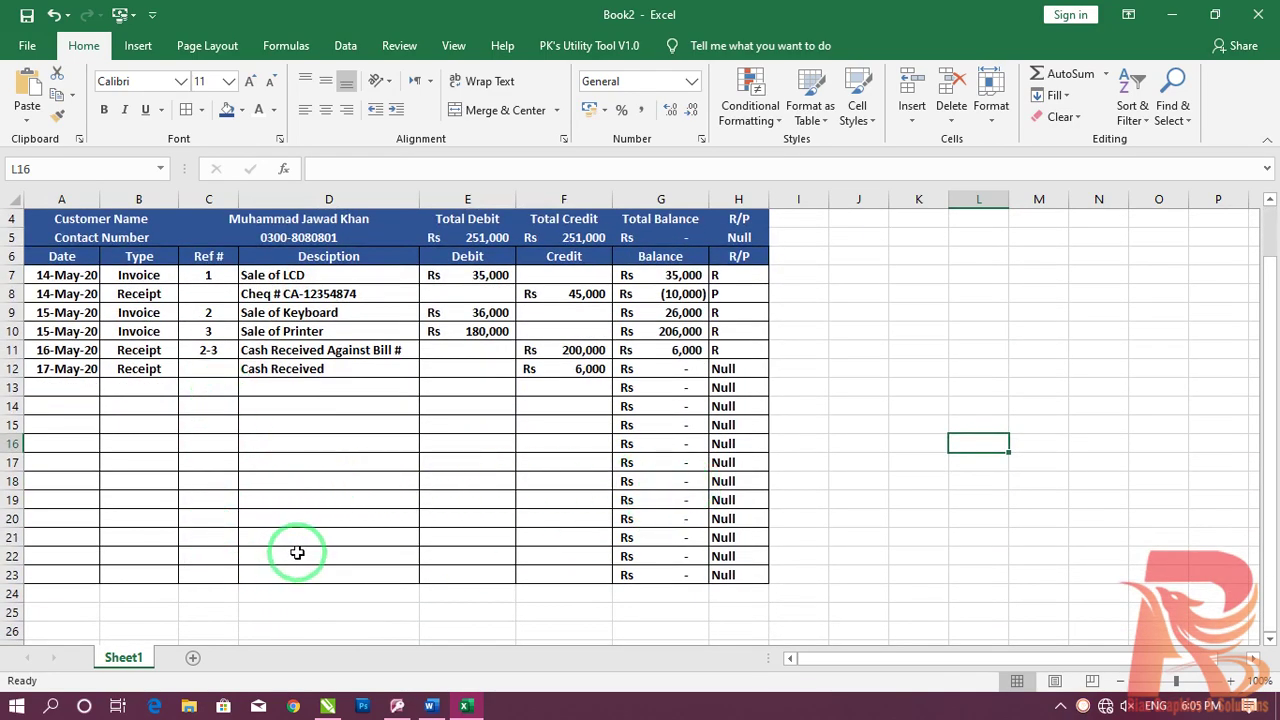
scroll(200, 528, "down", 2)
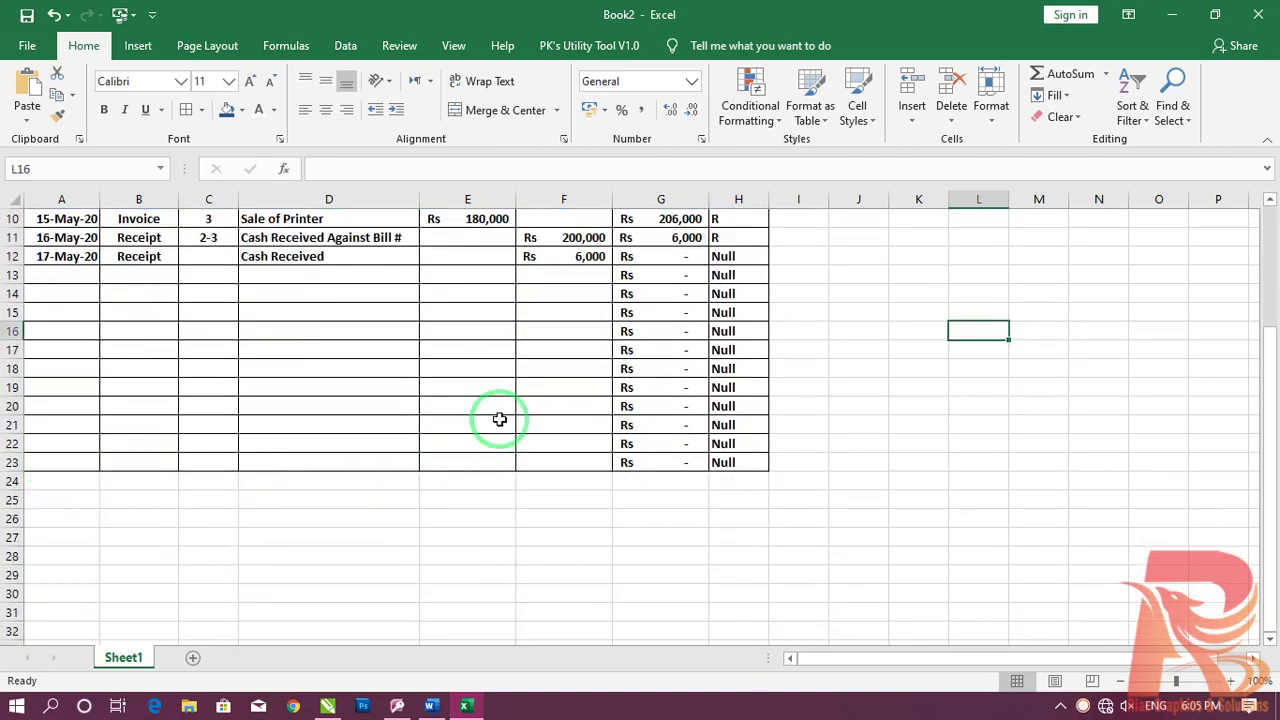
scroll(120, 440, "down", 2)
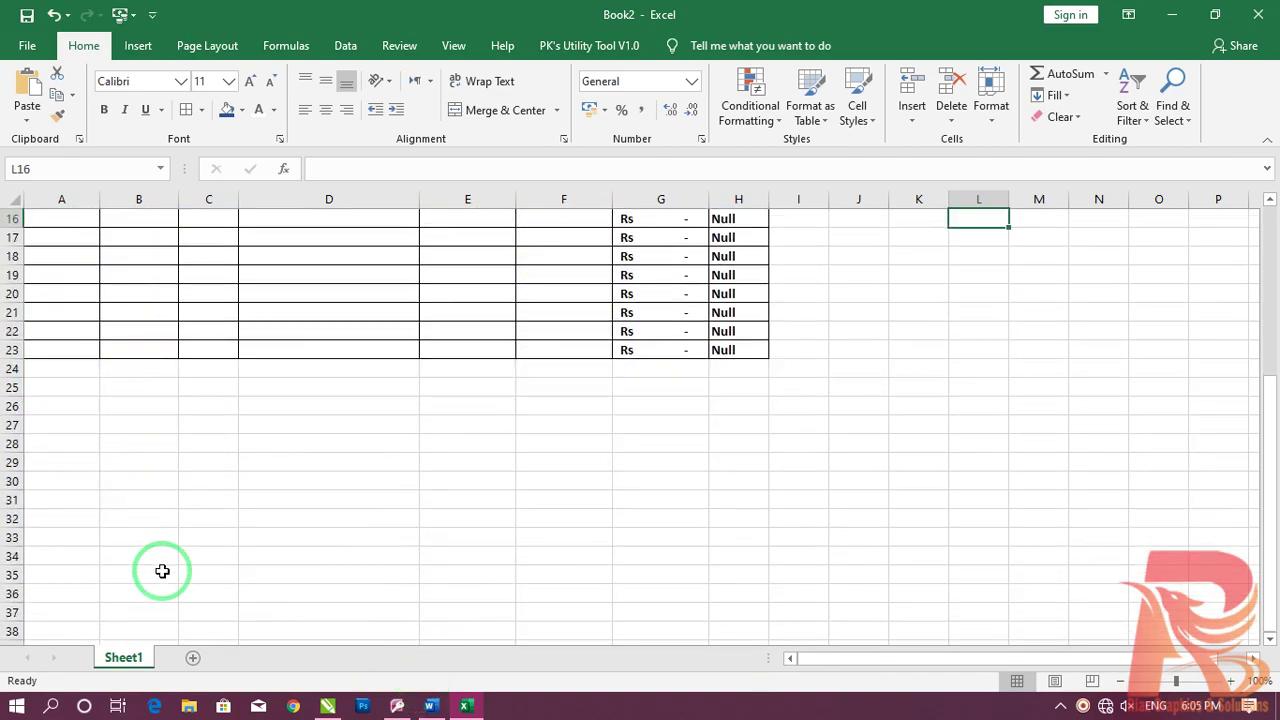
scroll(308, 569, "up", 5)
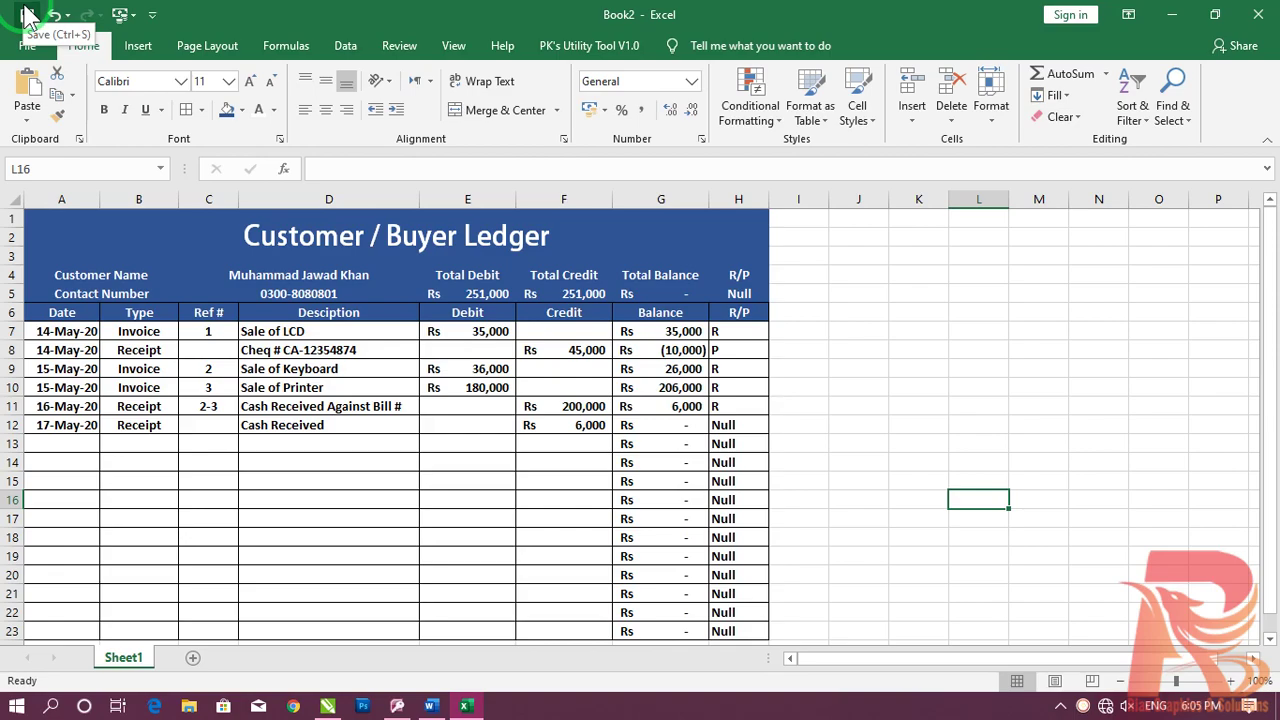
Step: Pick a subfolder inside Documents as the save location for the new workbook
left_click(26, 14)
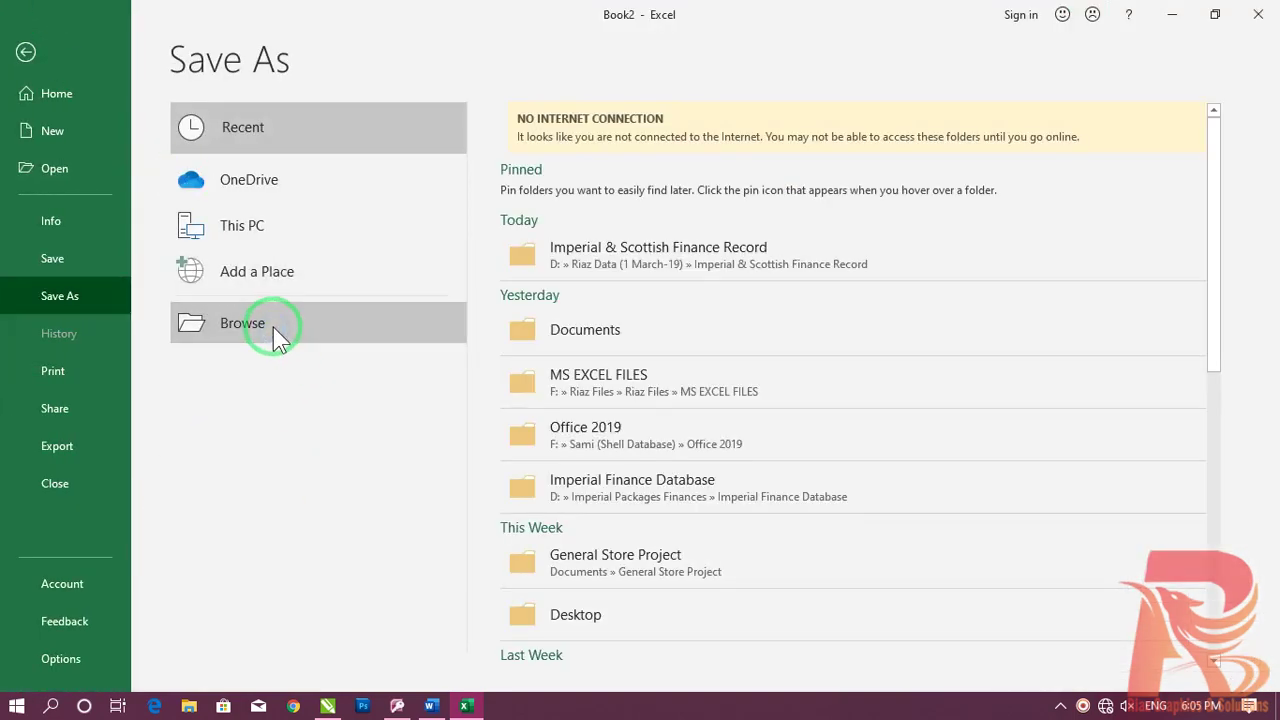
left_click(273, 328)
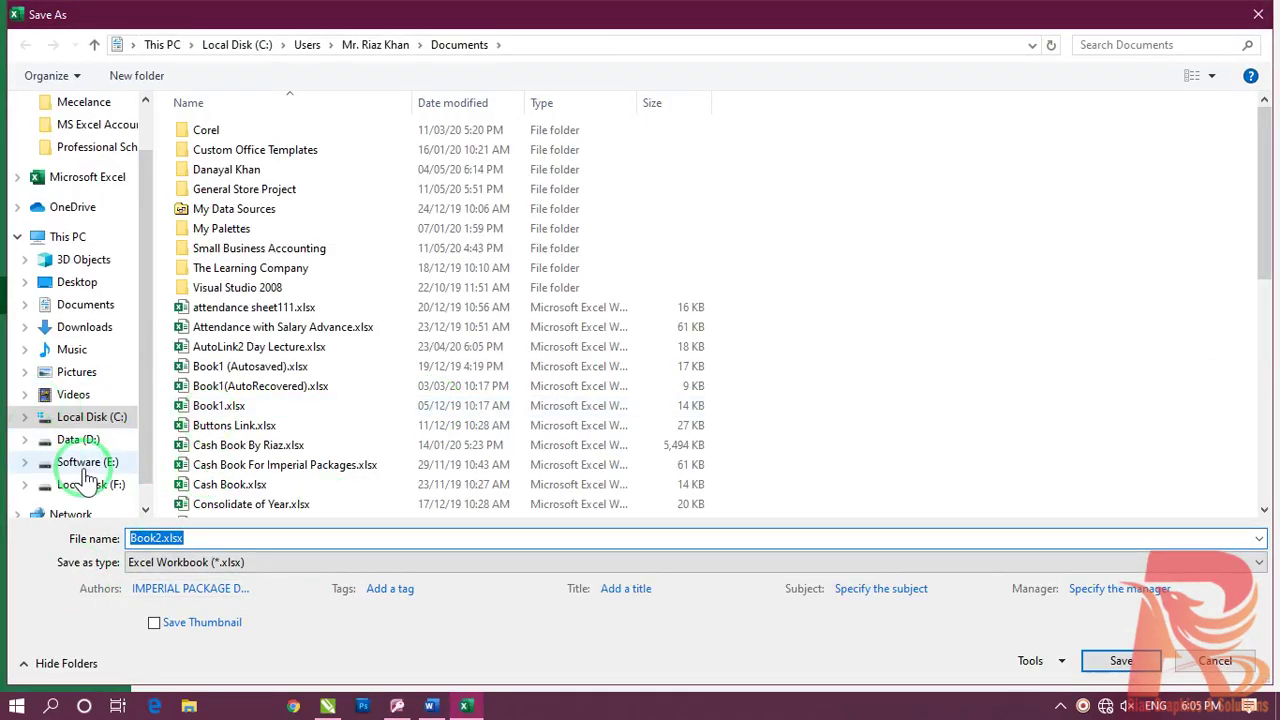
mouse_move(85, 320)
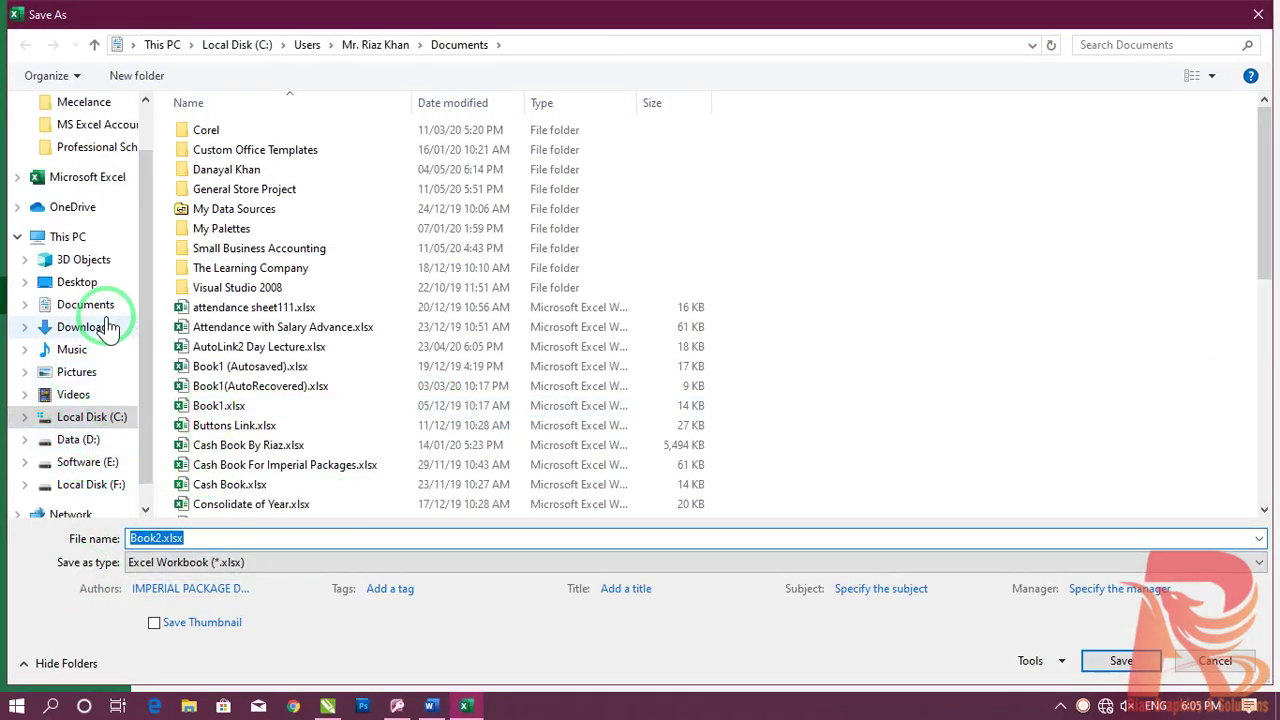
left_click(85, 304)
scroll(265, 425, "down", 3)
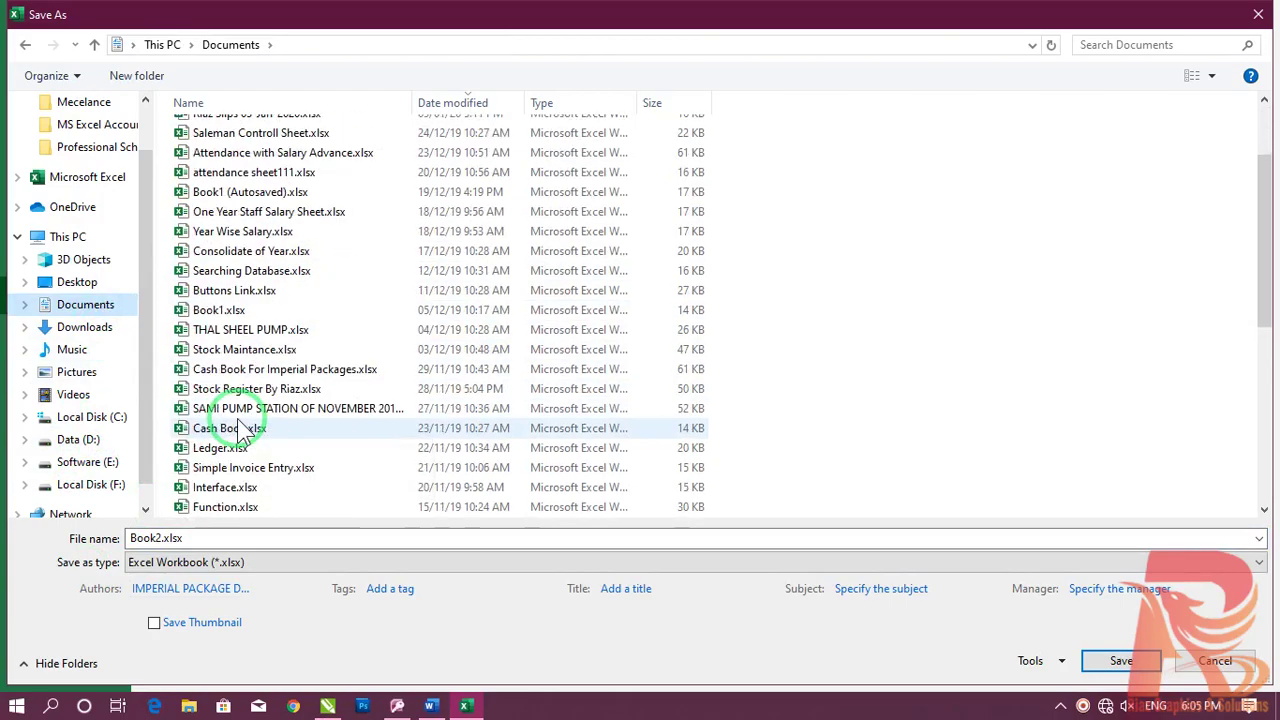
scroll(255, 430, "down", 3)
scroll(255, 420, "down", 3)
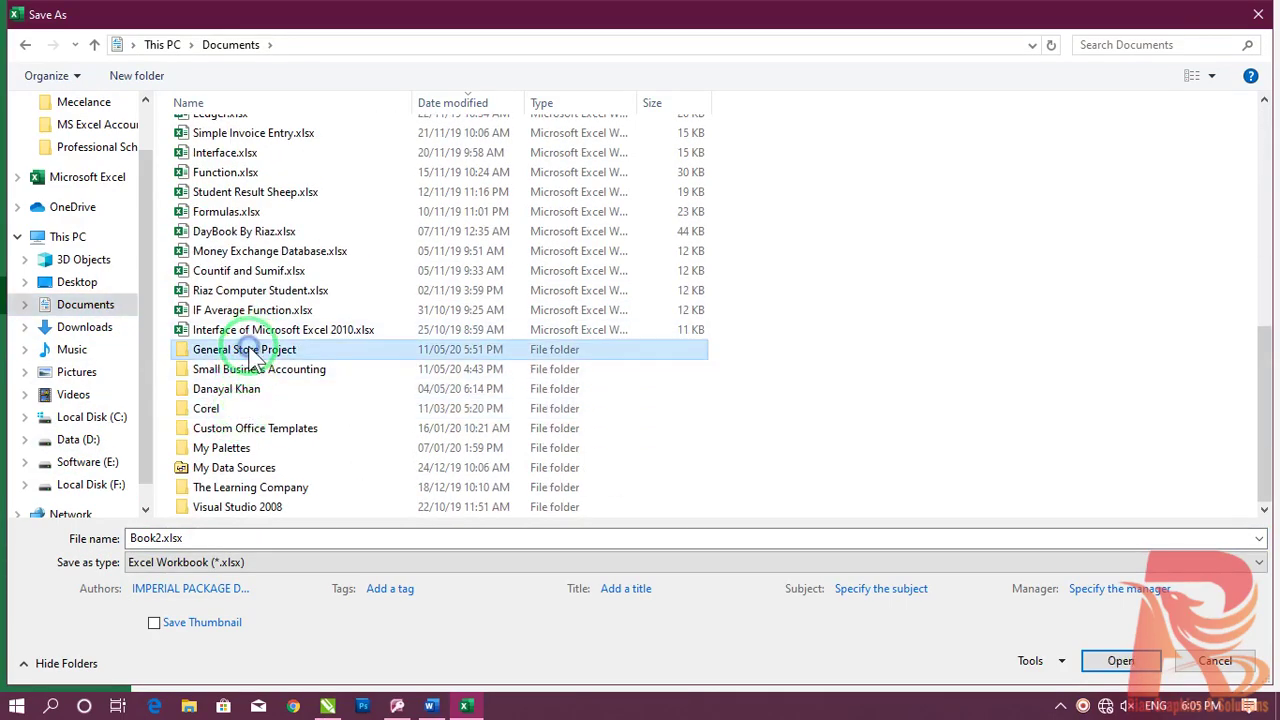
left_click(240, 389)
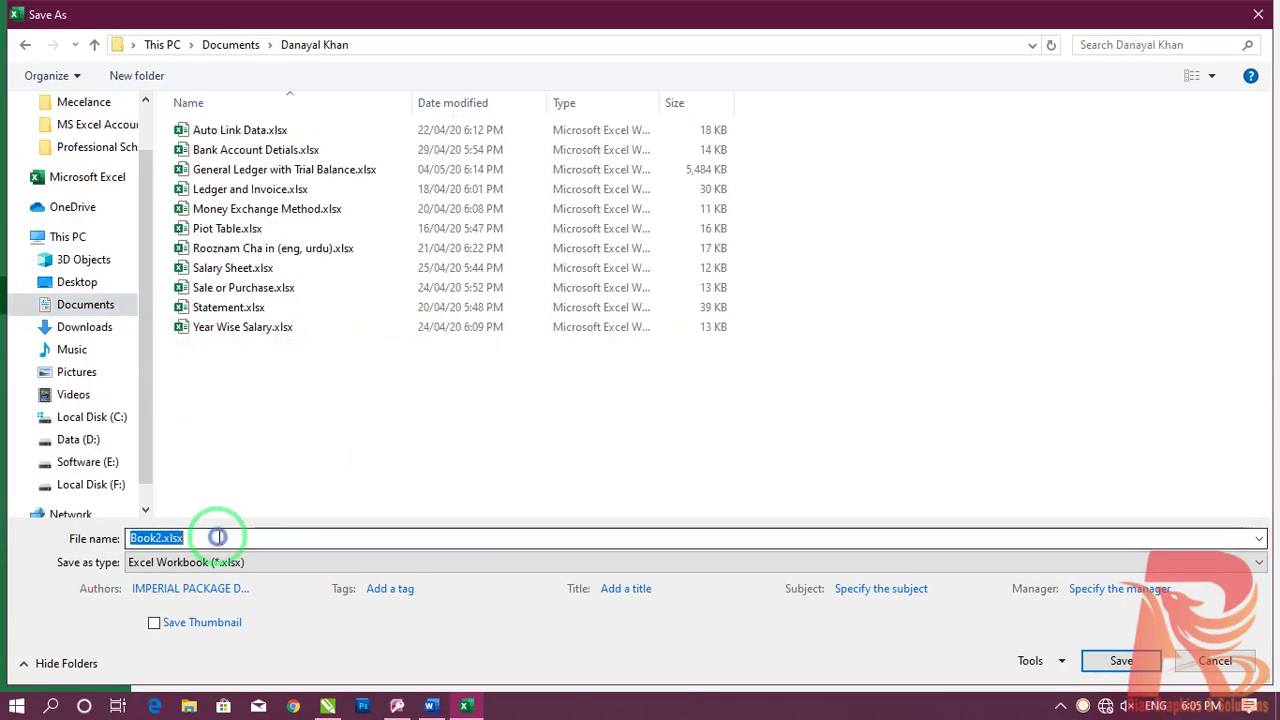
Step: Save the file as 'Customer or Buyer Ledger' and close the workbook
type("S")
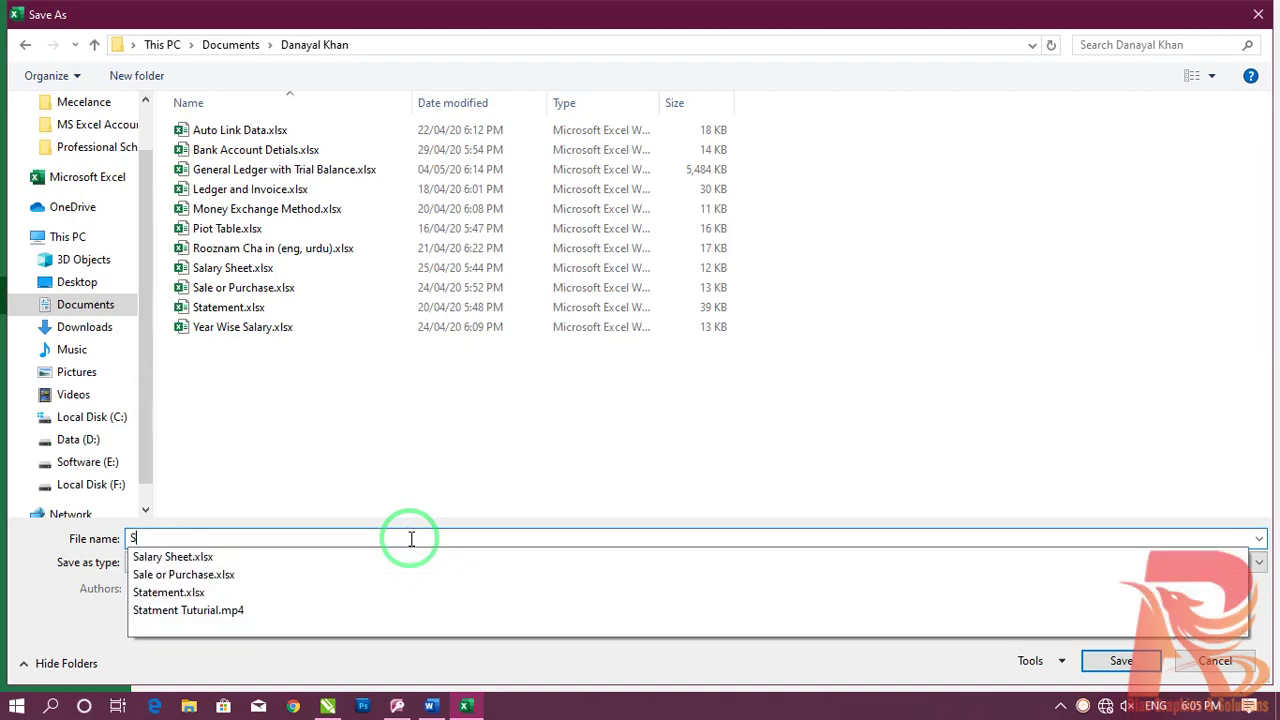
key("BackSpace")
type("Customer o")
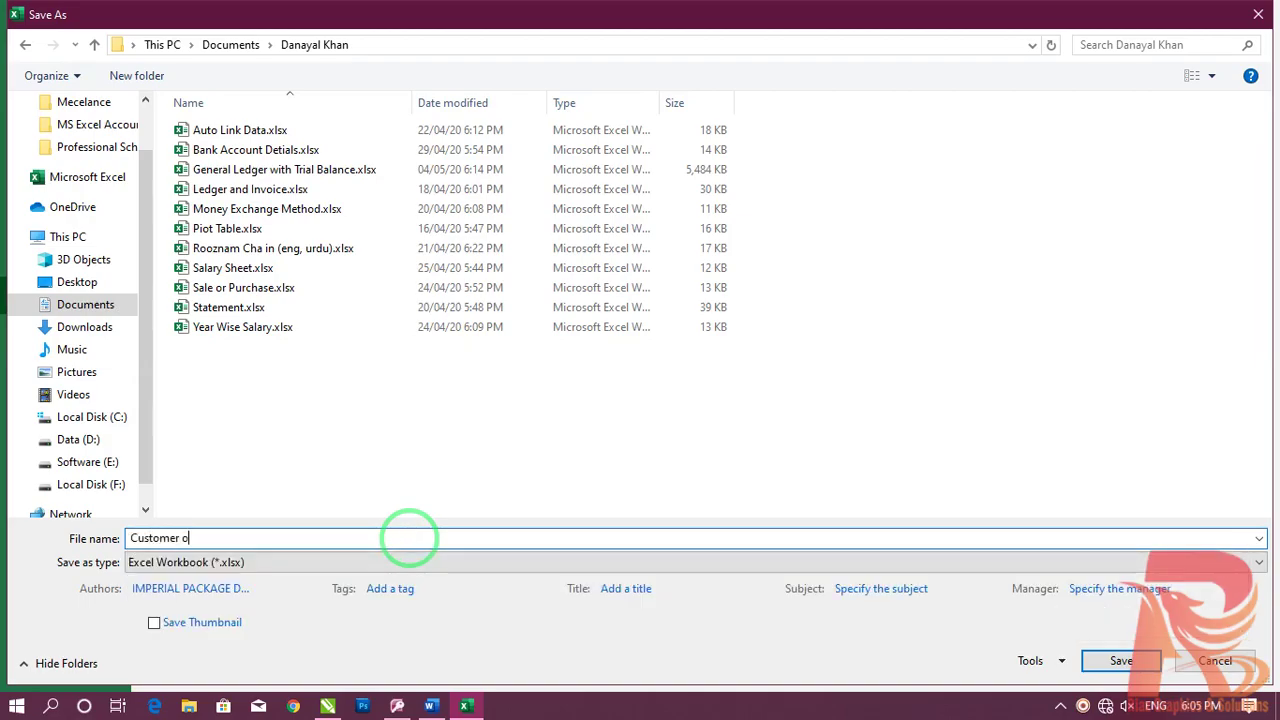
type("uyer Ledger")
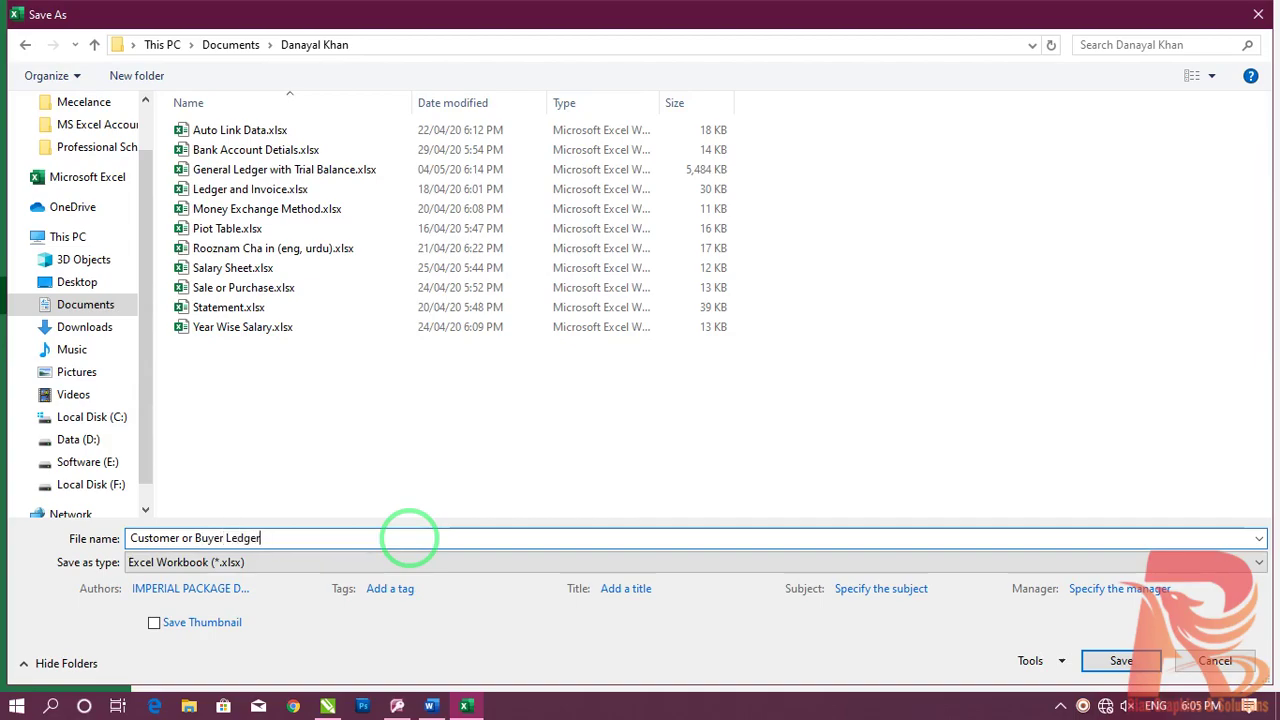
key("Return")
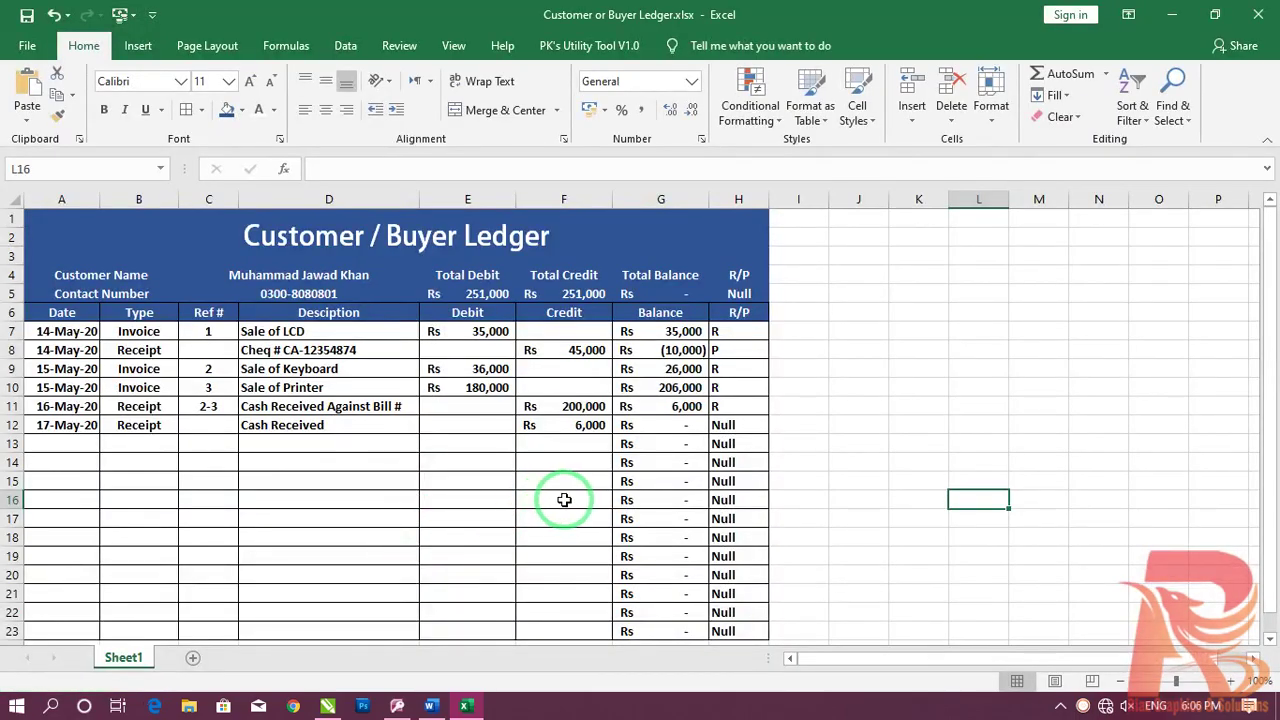
key("ctrl+w")
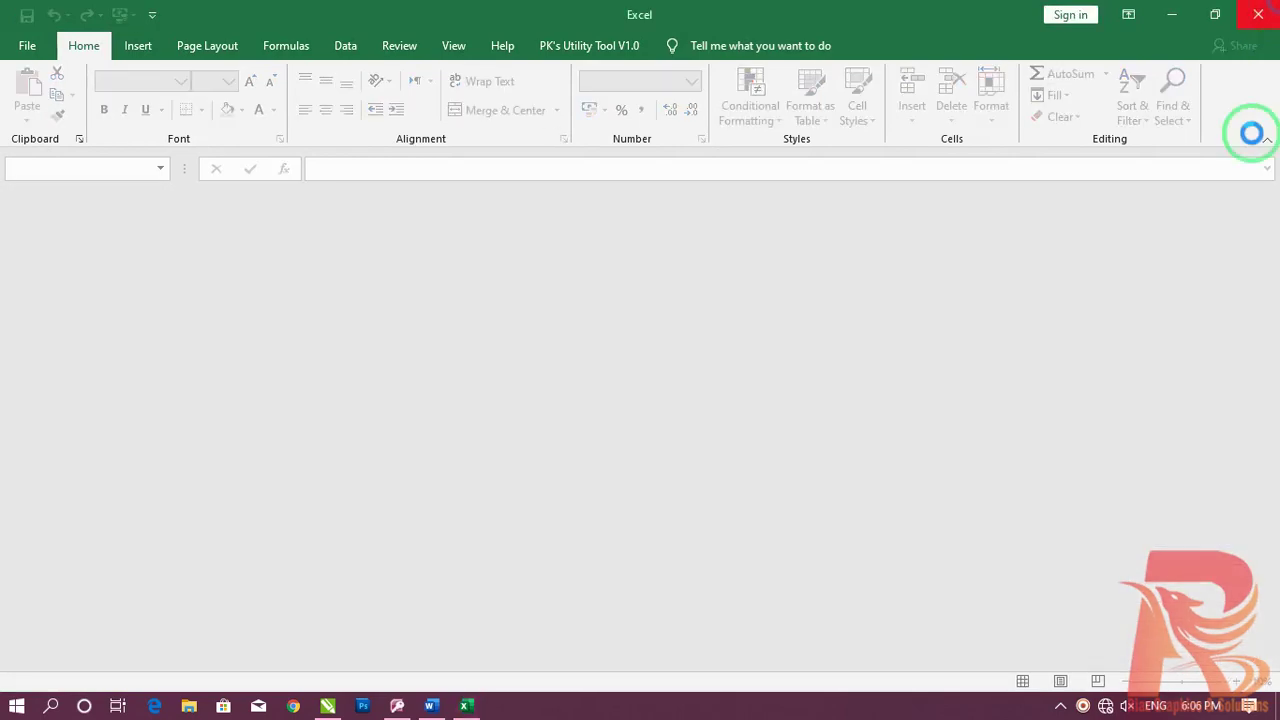